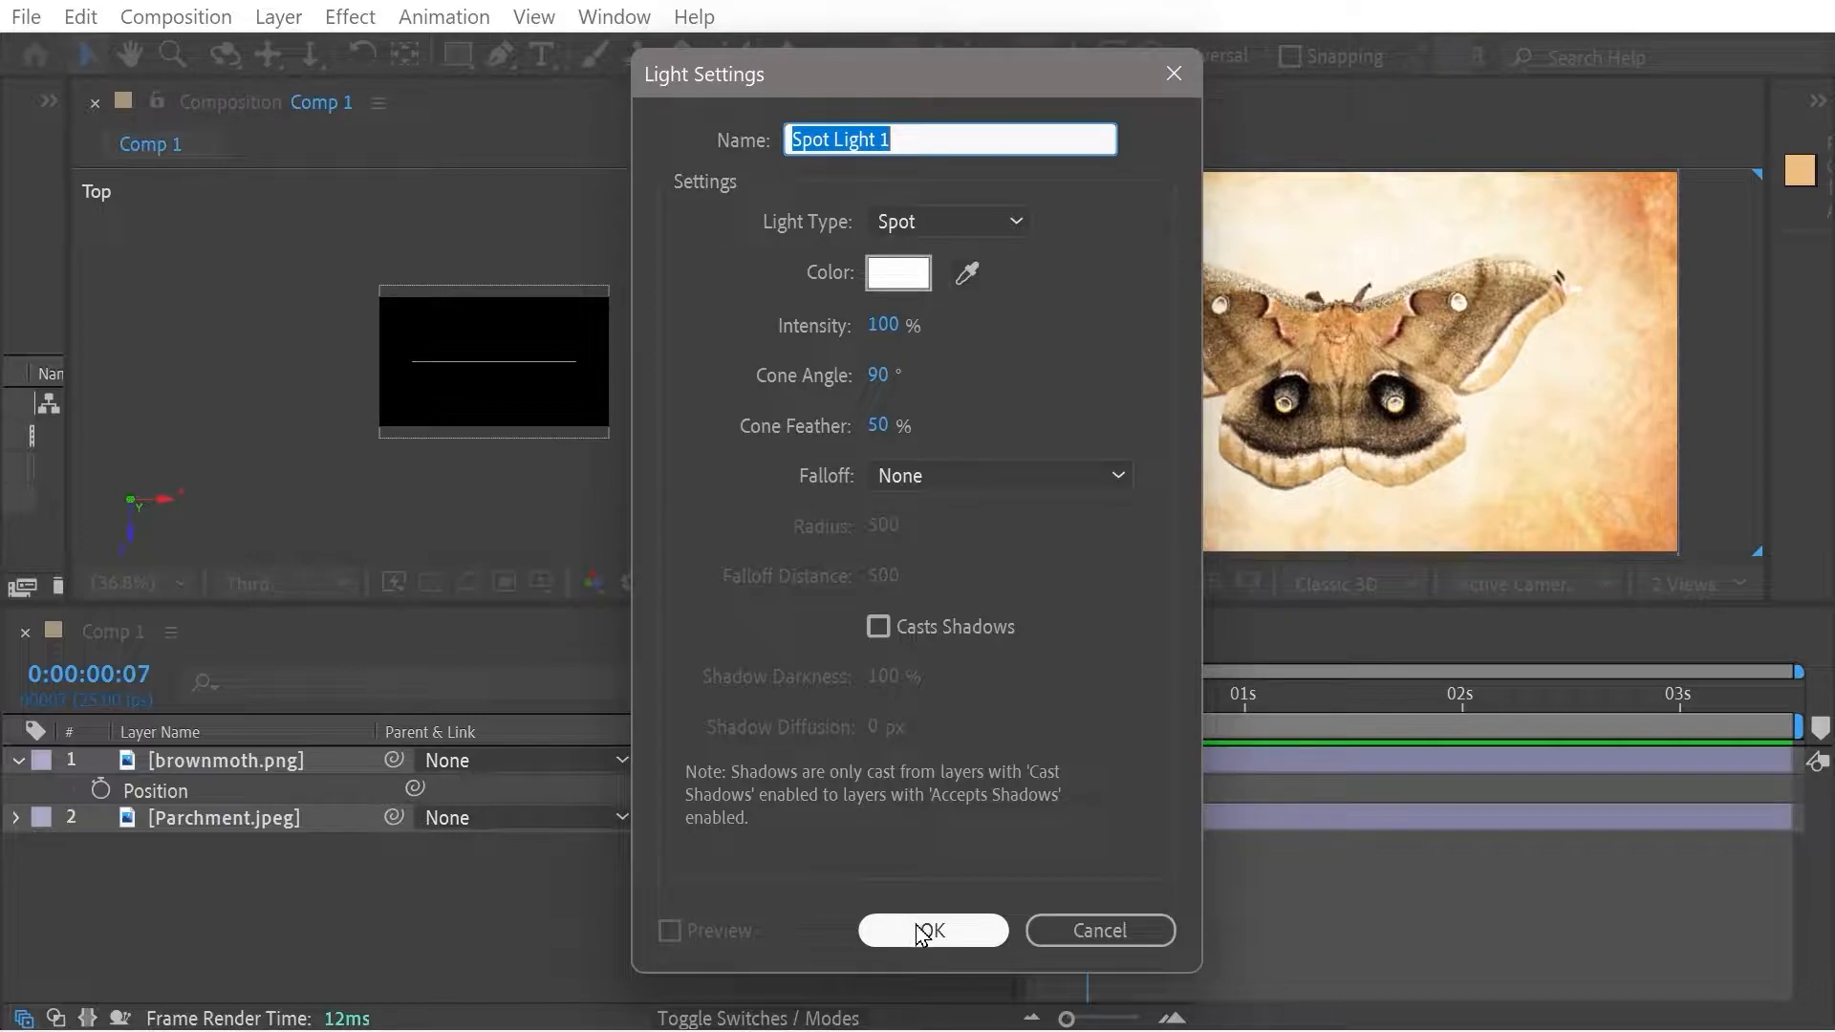
Create a spot light with the default settings and reveal its position and point of interest properties
left_click(941, 925)
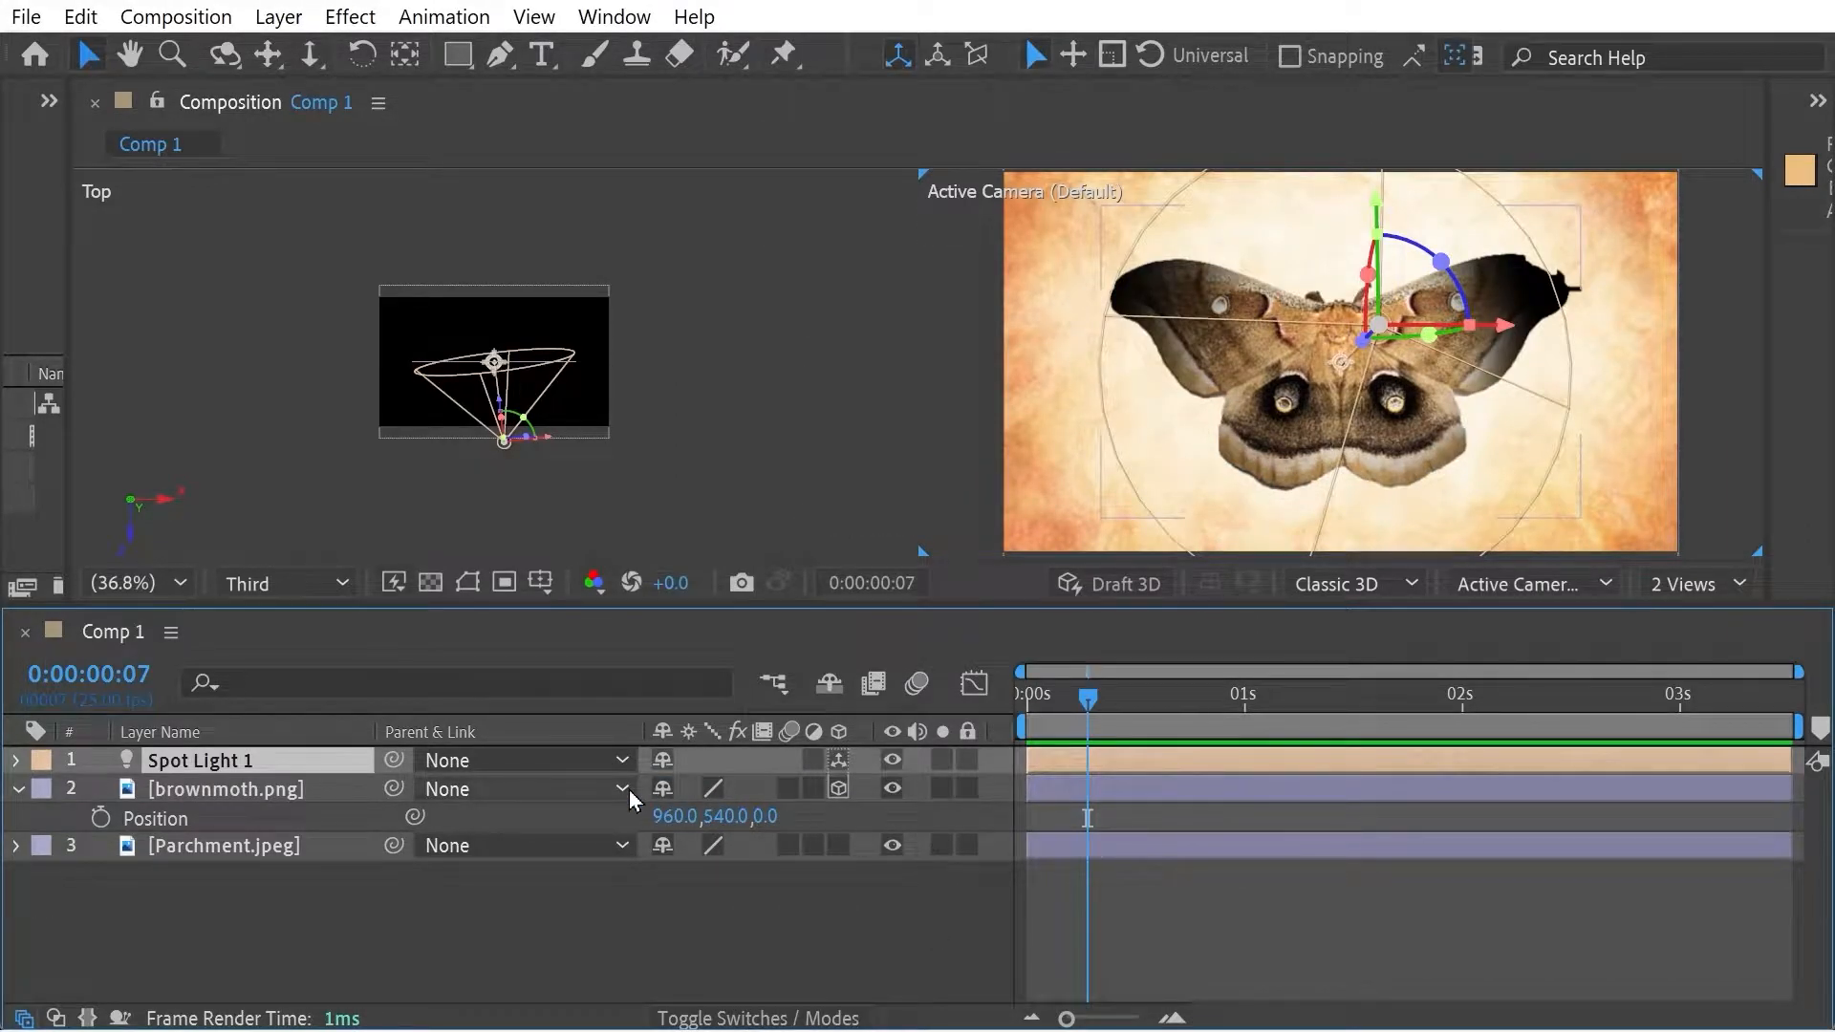
key("p")
key("shift+a")
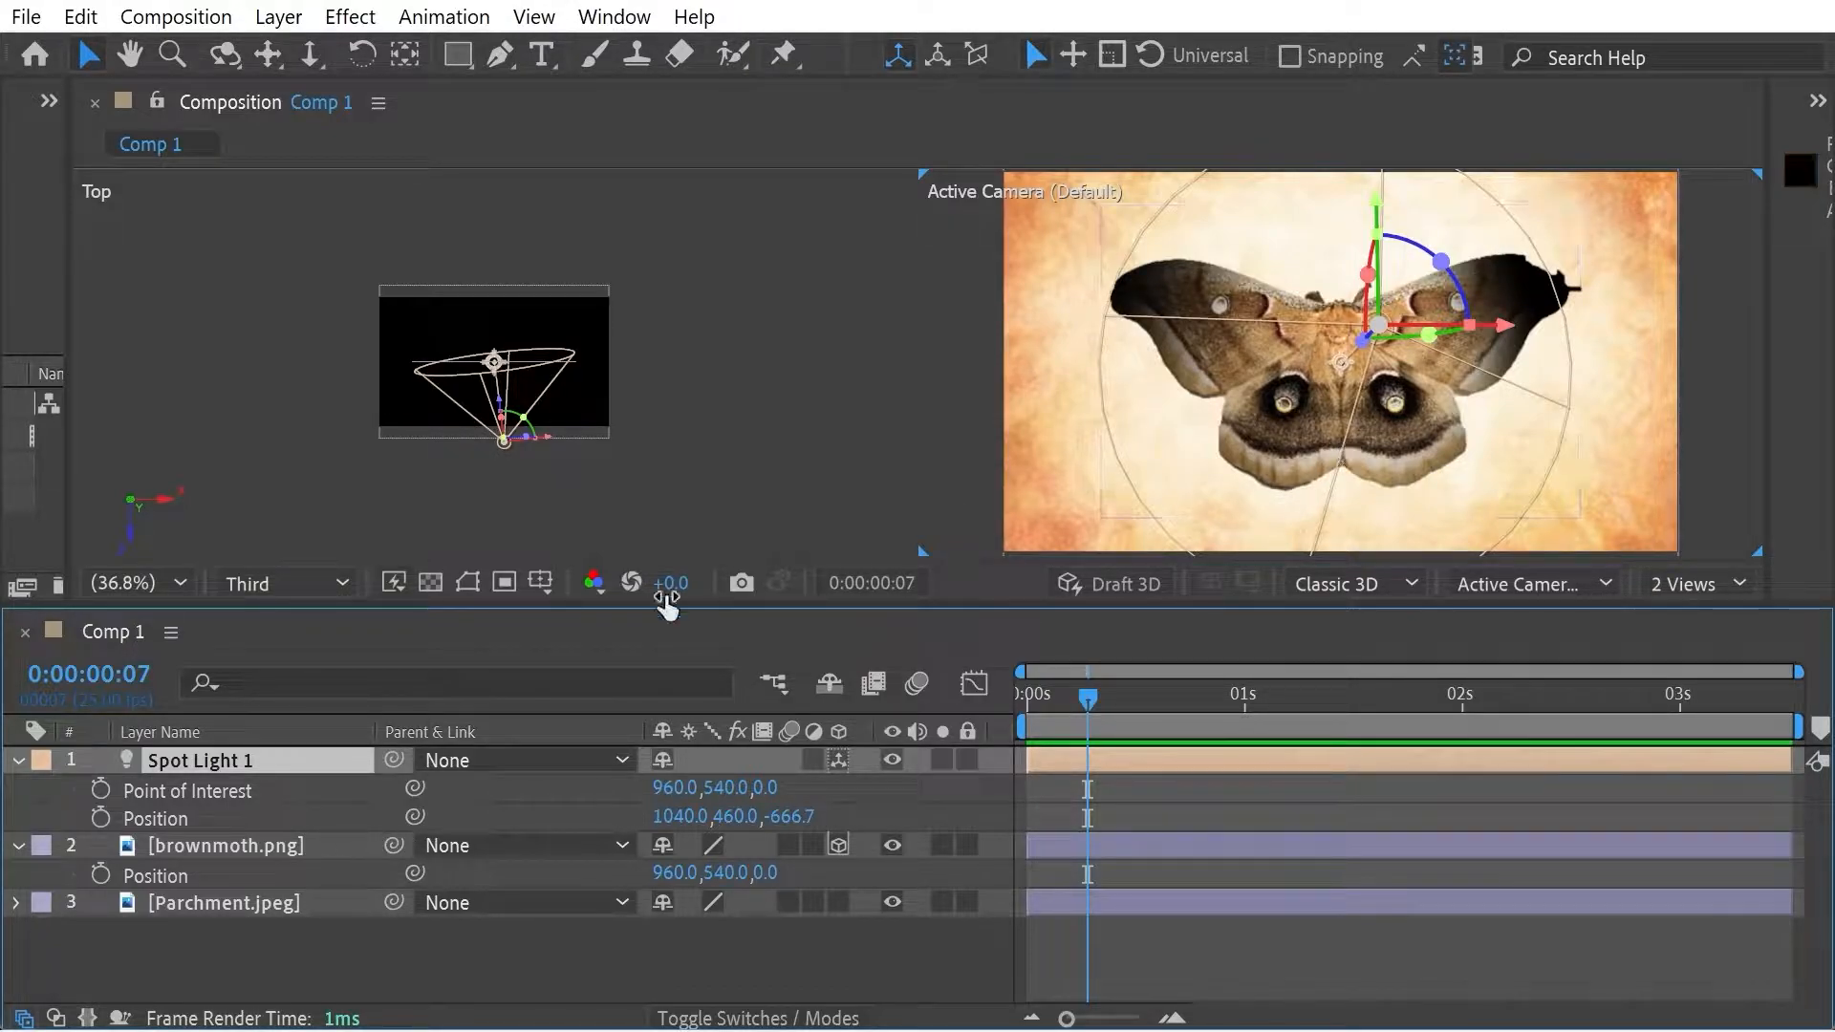
Move the spot light to about 1334.5, 367.4, -1413.9, up and away beyond the moth's right wing
left_click(220, 819)
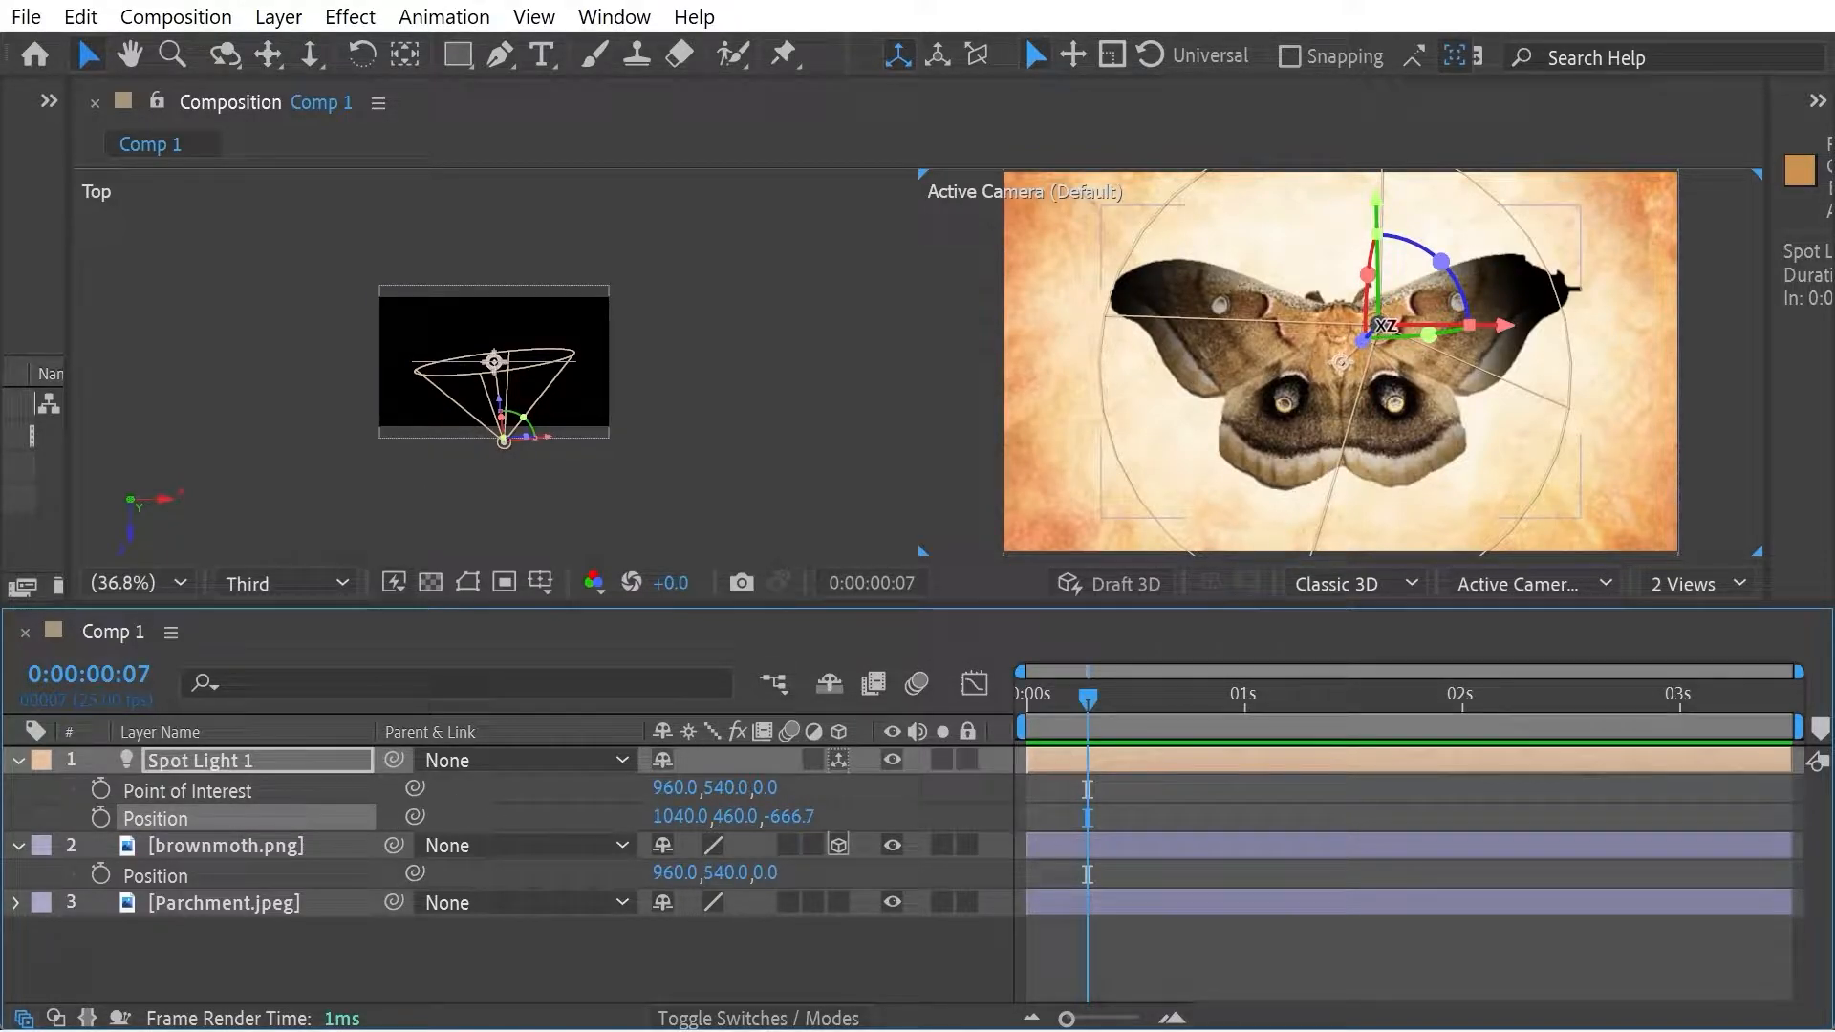
left_click_drag(1375, 330, 1579, 250)
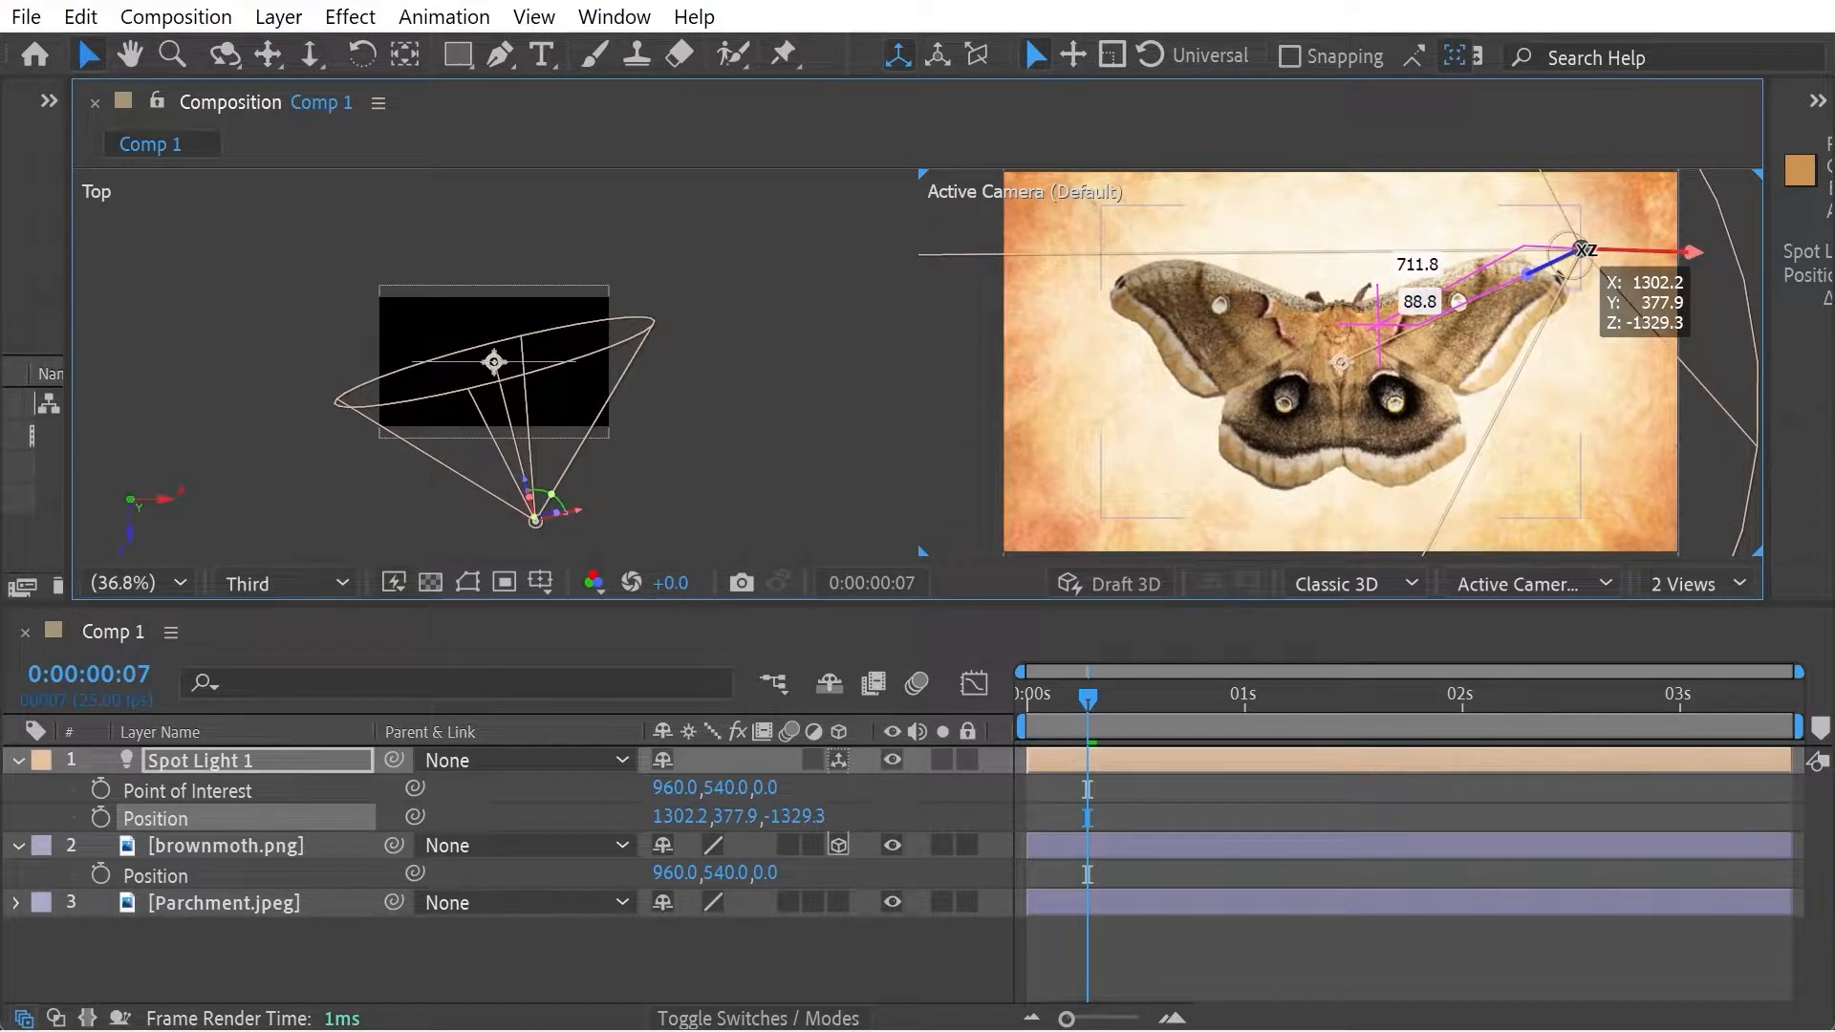
left_click_drag(1582, 250, 1624, 234)
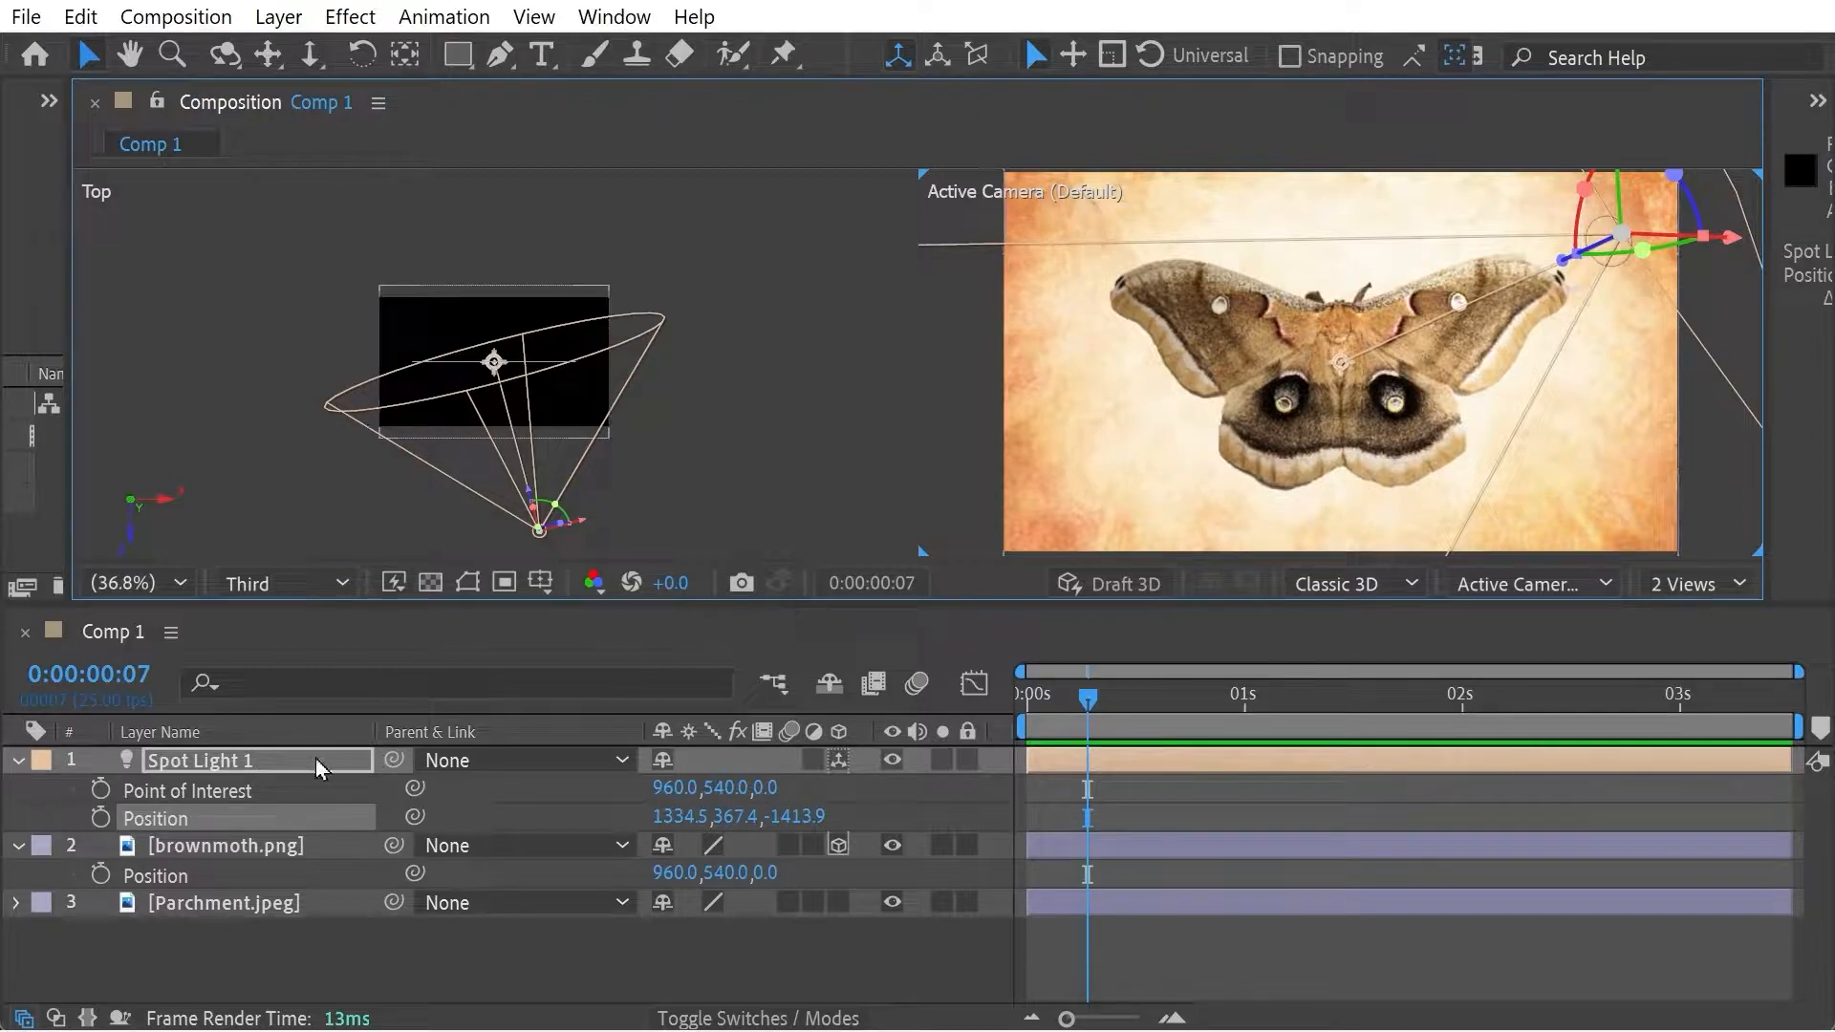
Reveal the spot light's light options, try a different intensity and set it back to 100%
left_click(239, 764)
key("a")
key("a")
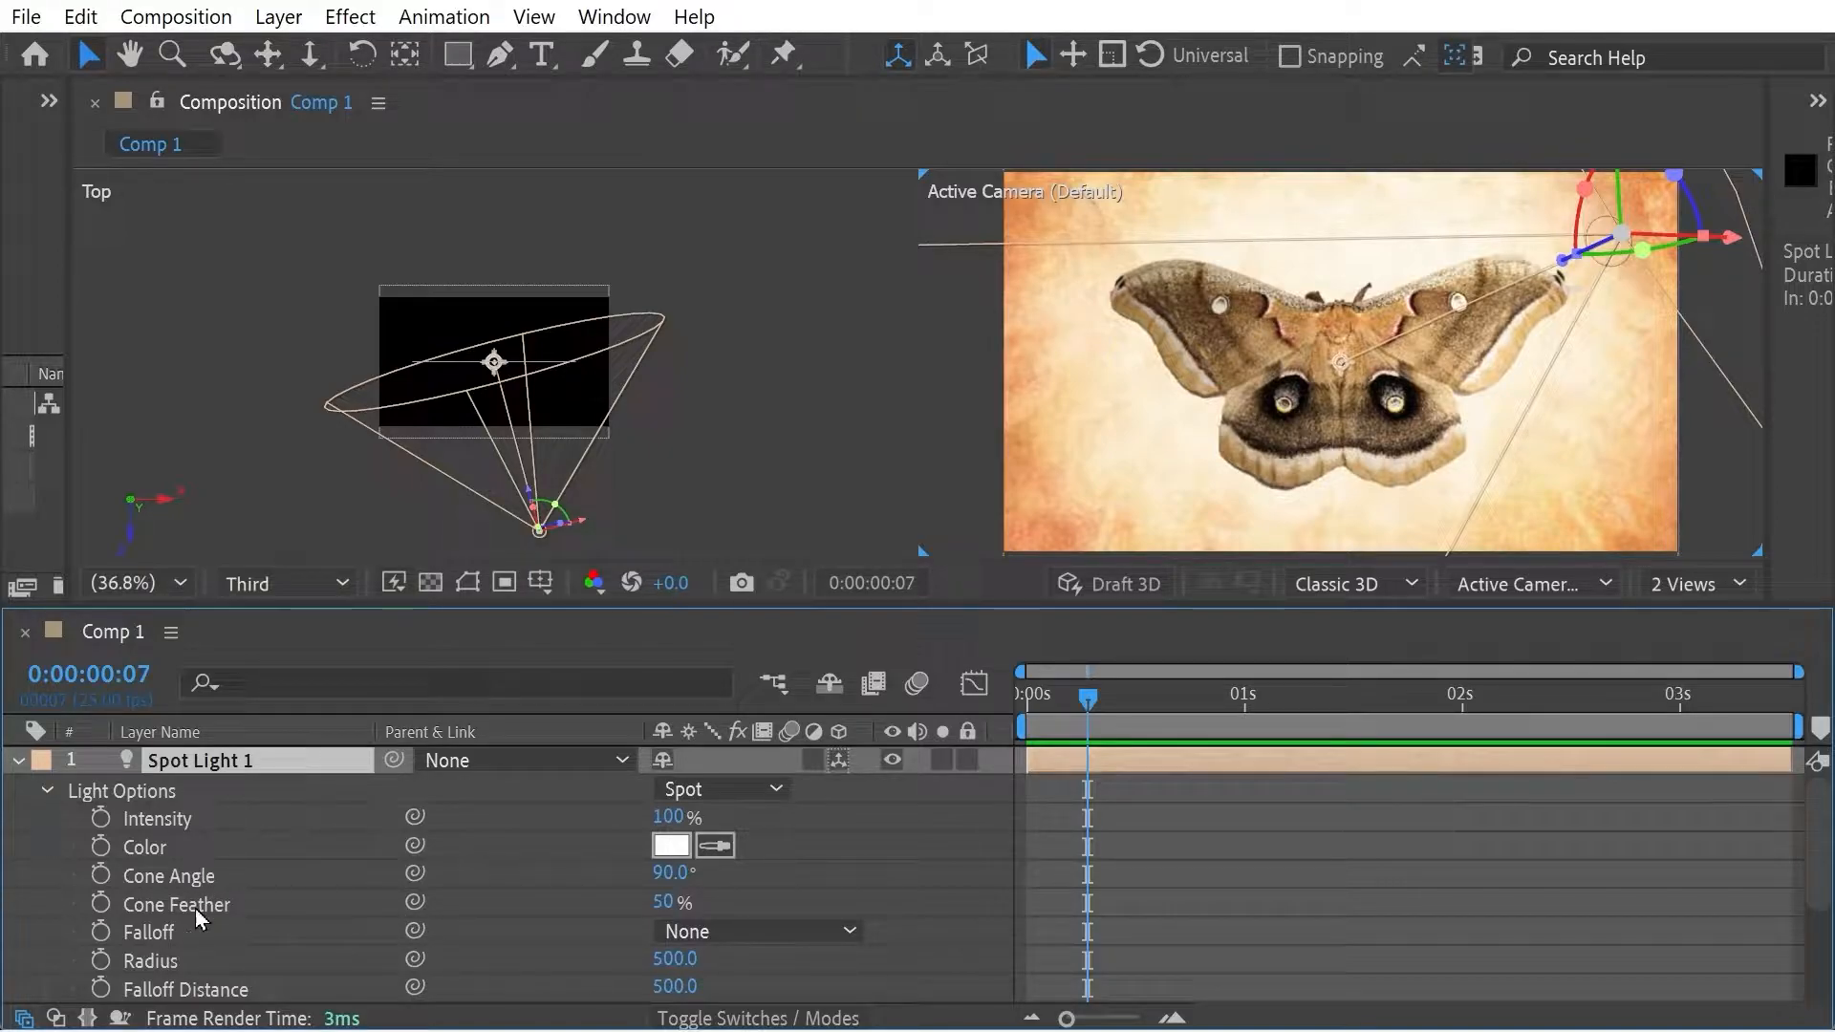
mouse_move(689, 819)
left_mouse_down()
mouse_move(485, 829)
mouse_move(674, 820)
left_mouse_up()
left_click(664, 817)
type("100")
key("Return")
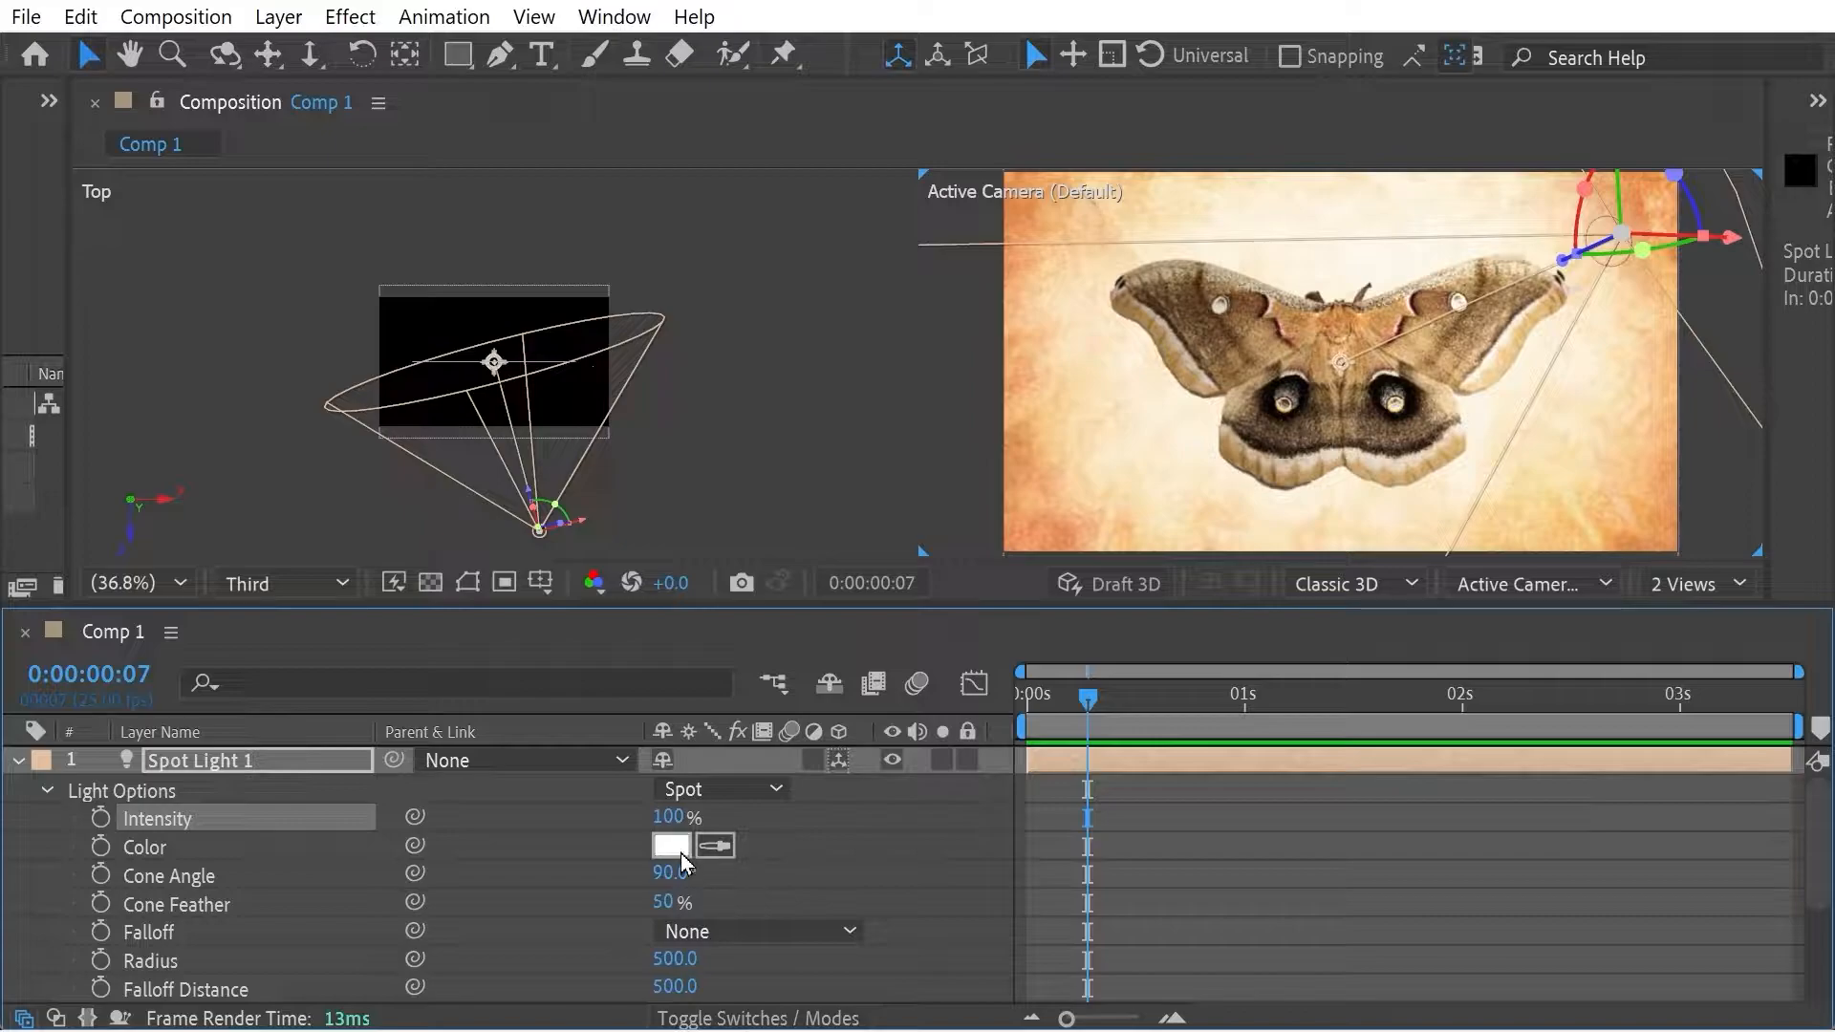
Narrow the spot light's cone angle to 25° and reduce its cone feather to 0%, then deselect the light
left_click_drag(669, 873, 565, 878)
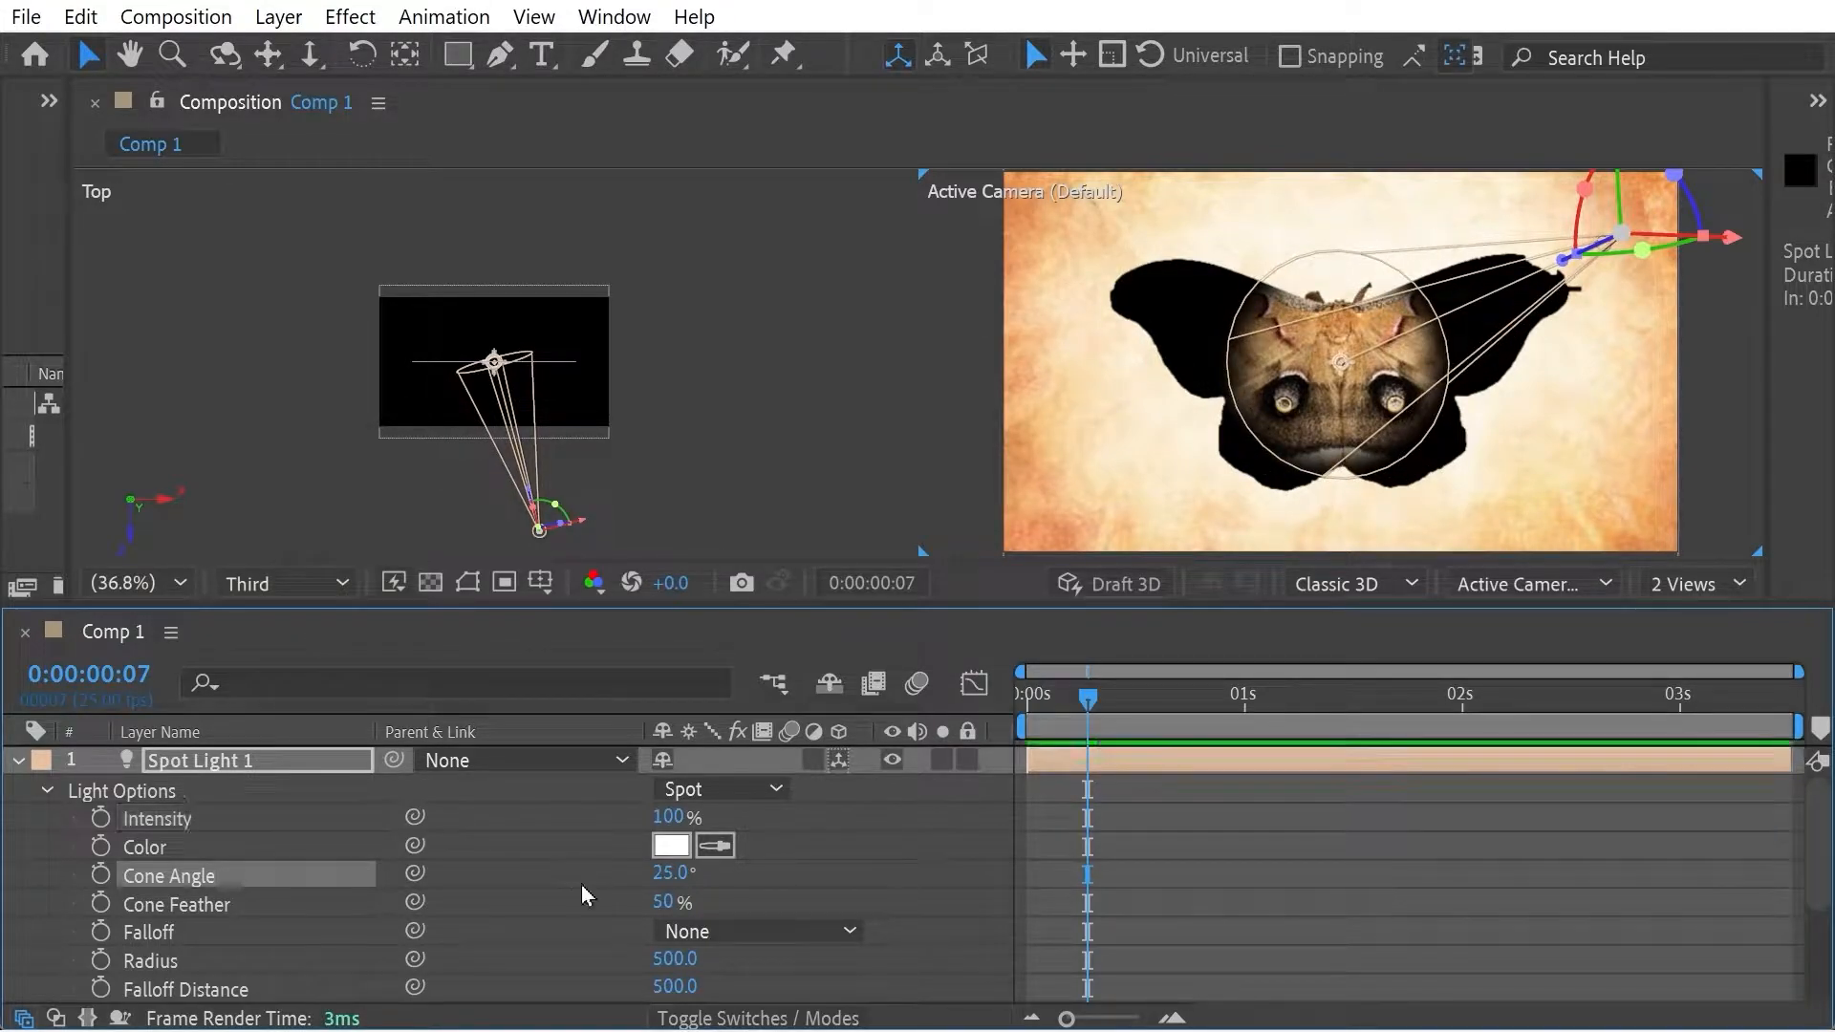
left_click_drag(690, 904, 514, 923)
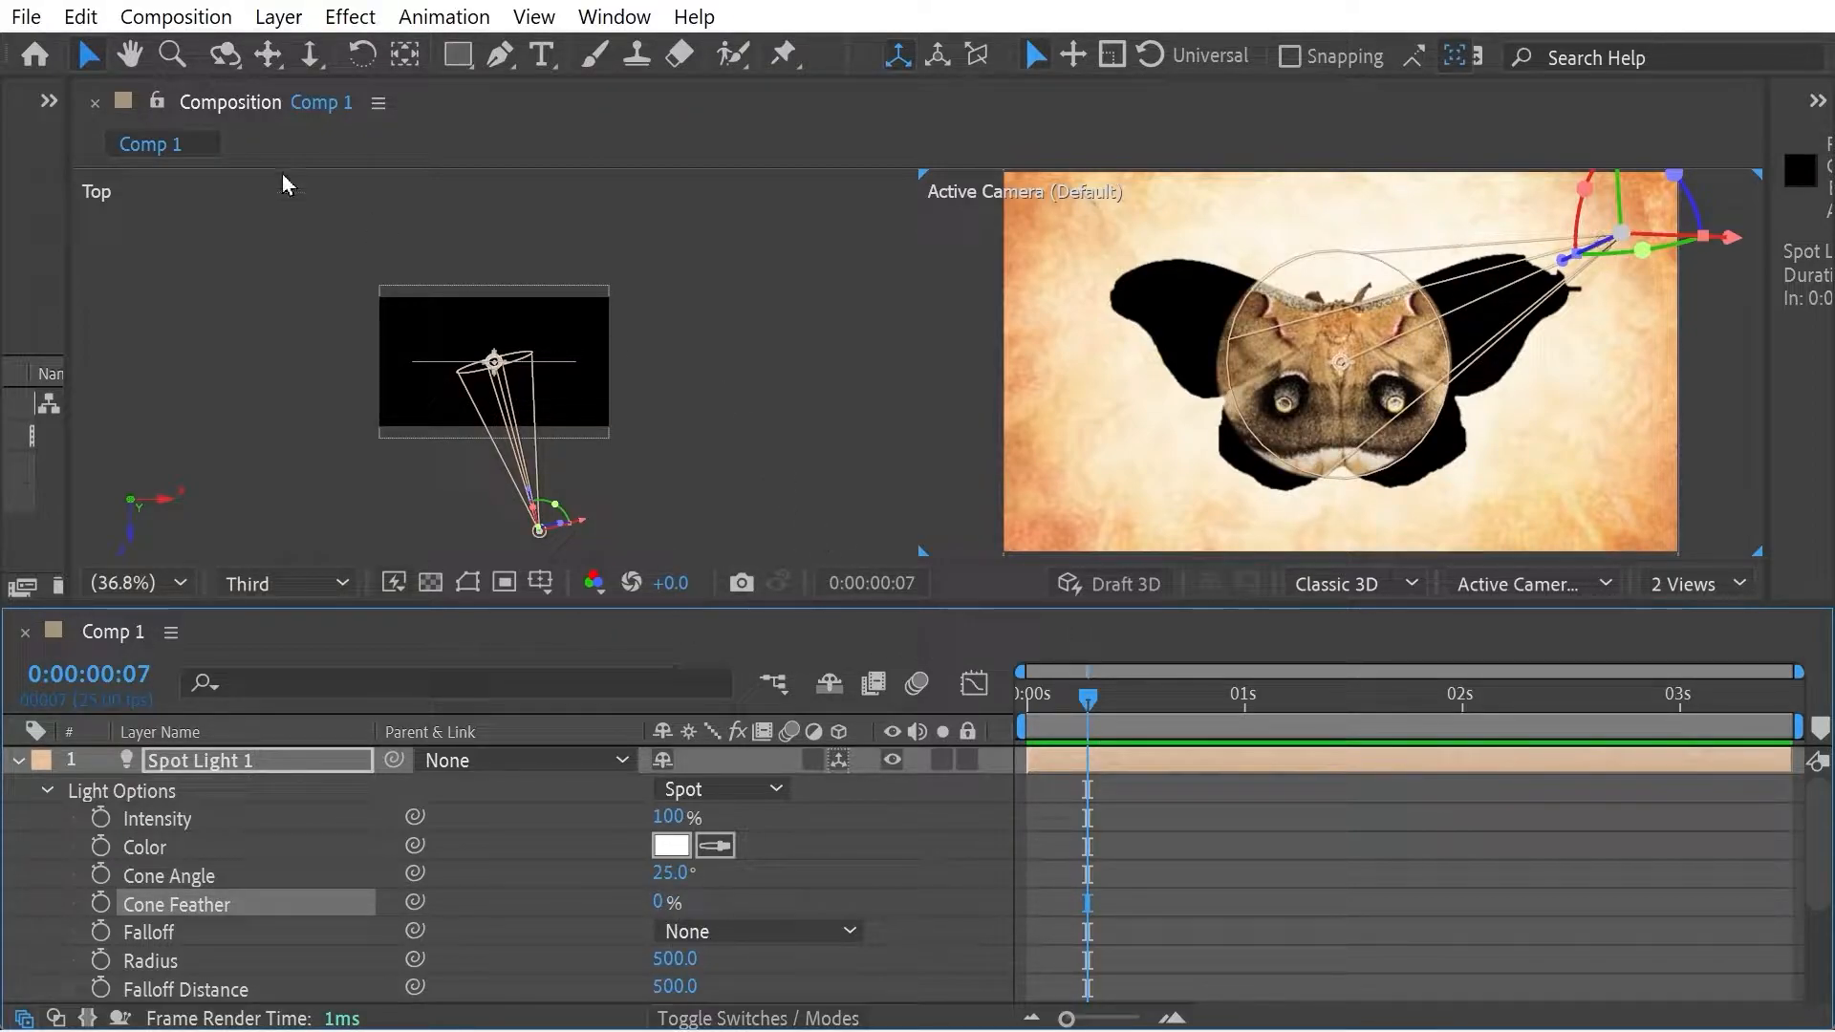
left_click(875, 277)
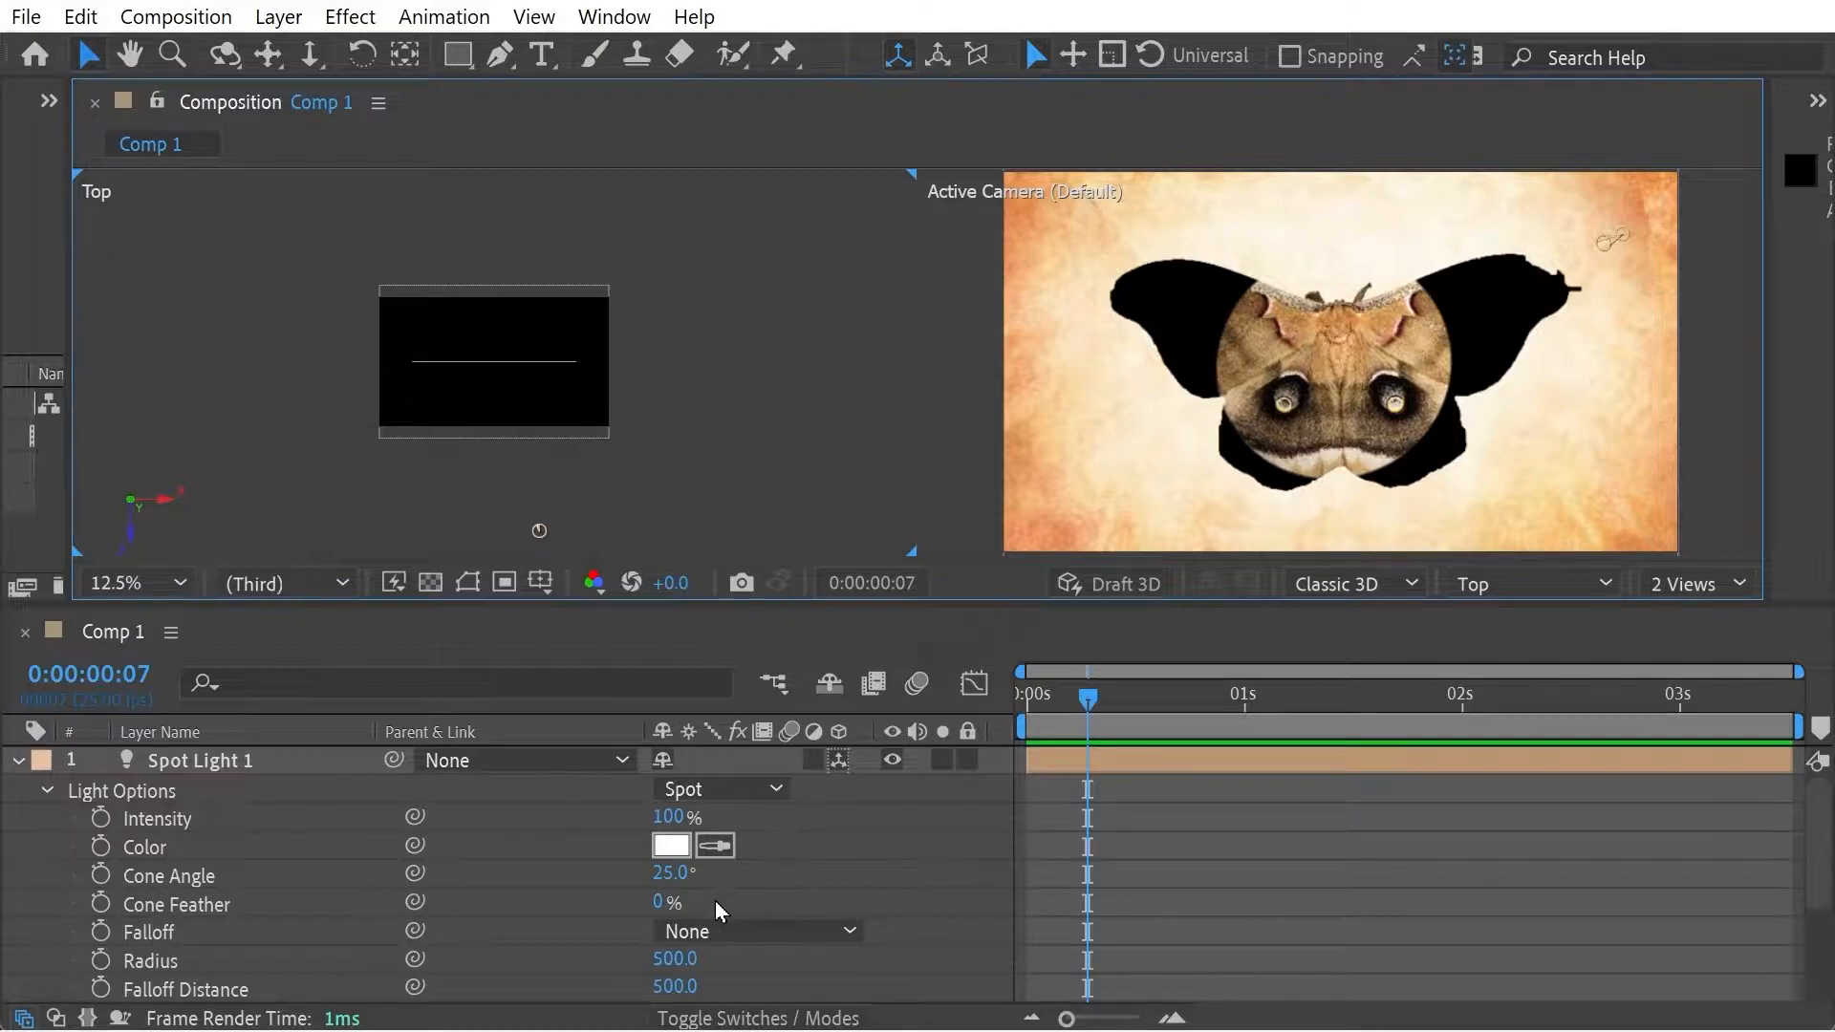
Widen the spot light's cone angle to 79° and increase its cone feather to soften the edge
left_click_drag(669, 872, 757, 872)
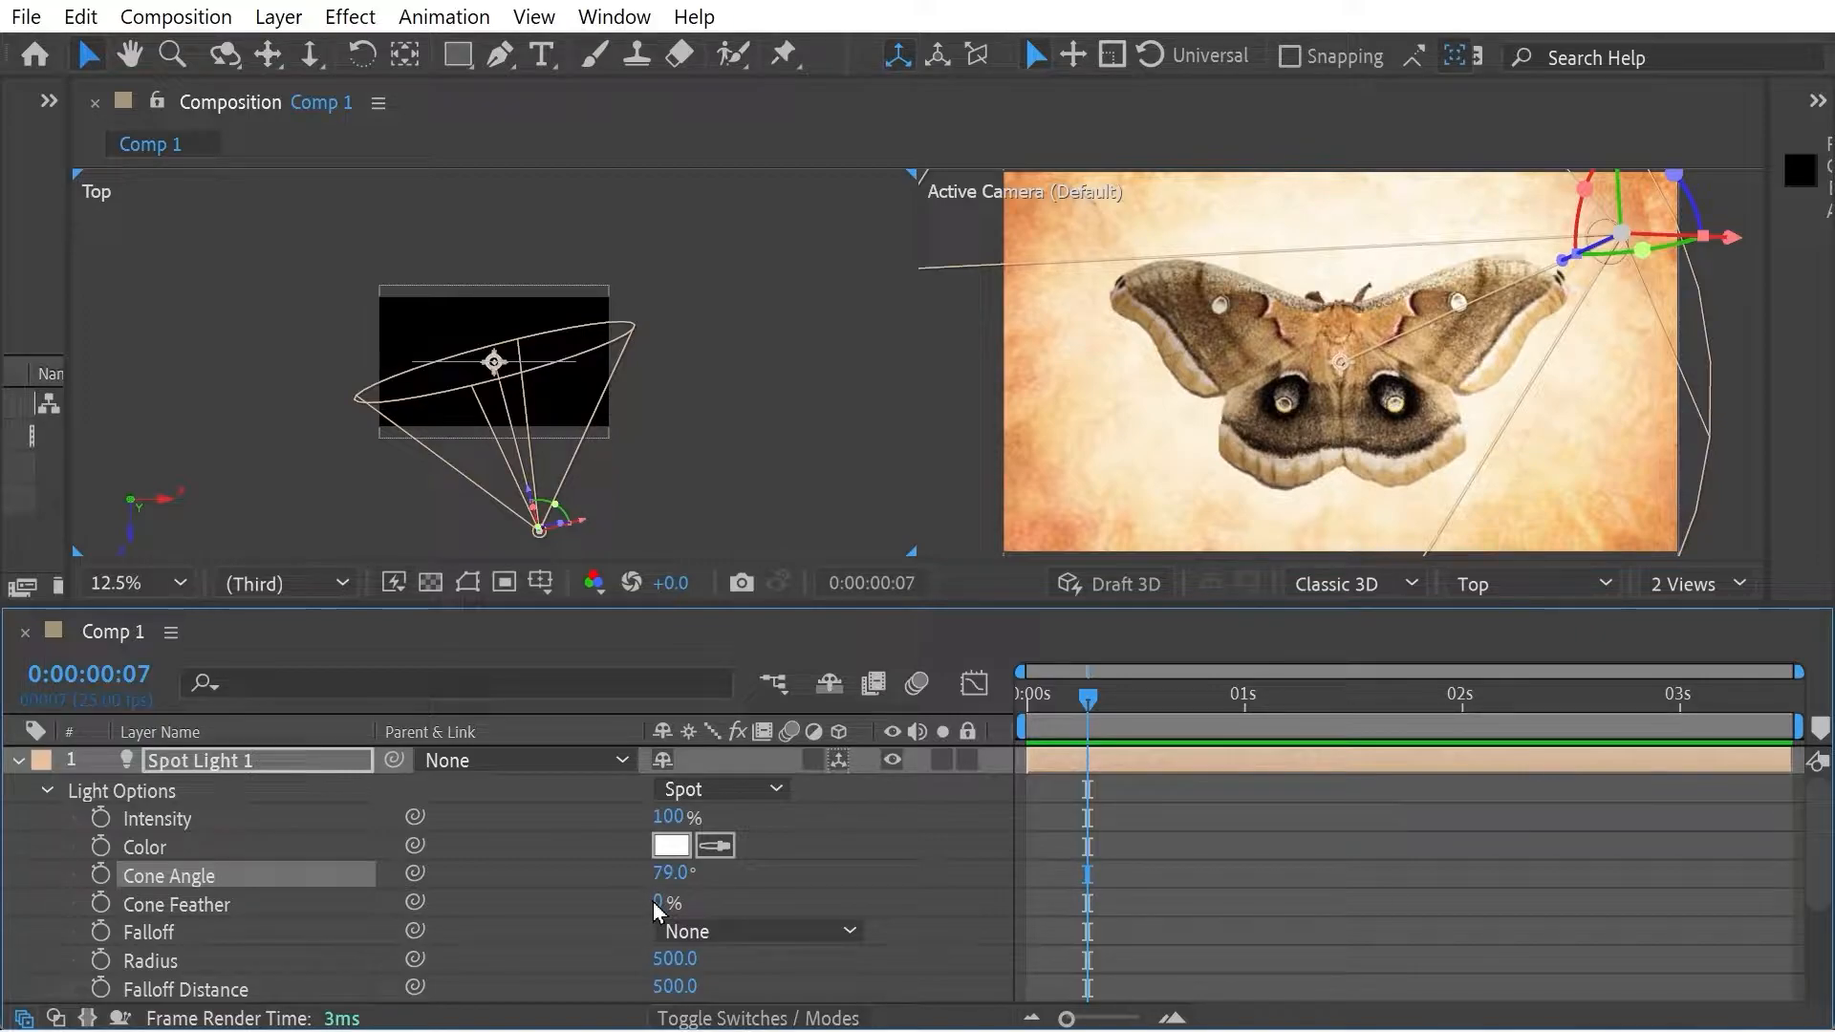
left_click_drag(657, 906, 756, 908)
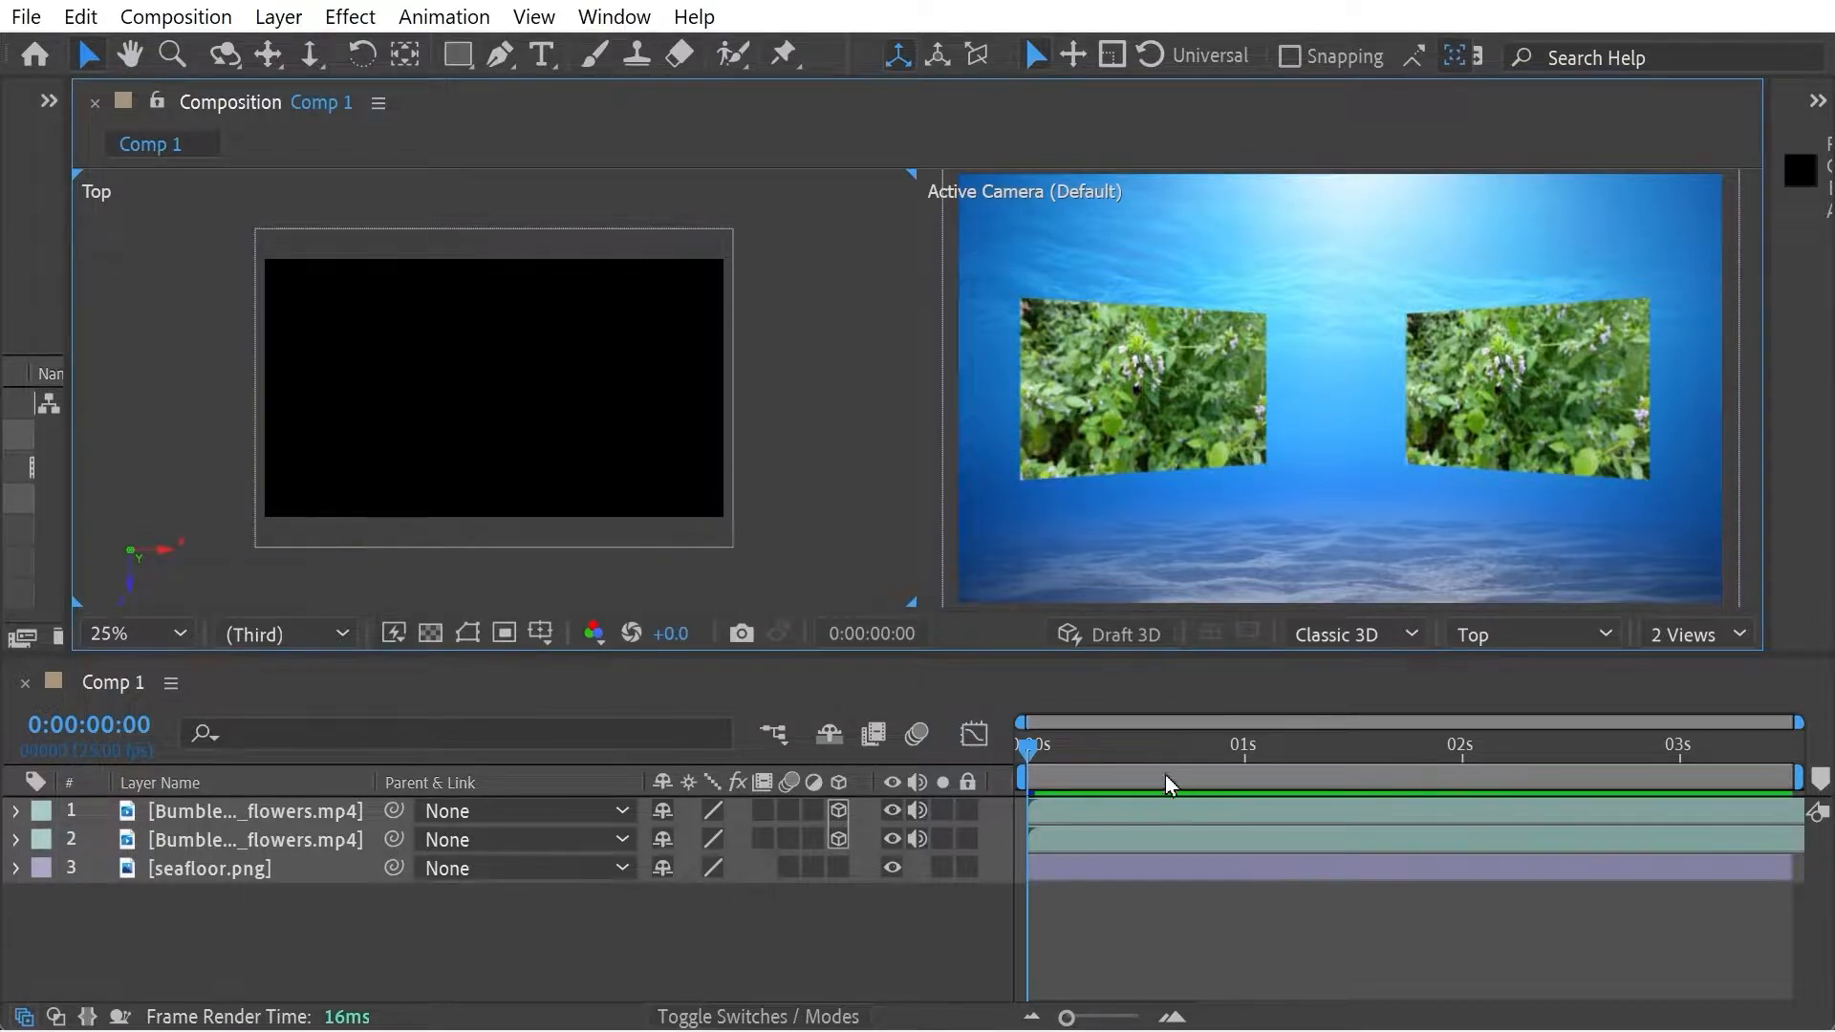
Examine the position values of the two bumblebee flower video layers in the seafloor composition
left_click_drag(1082, 743, 770, 707)
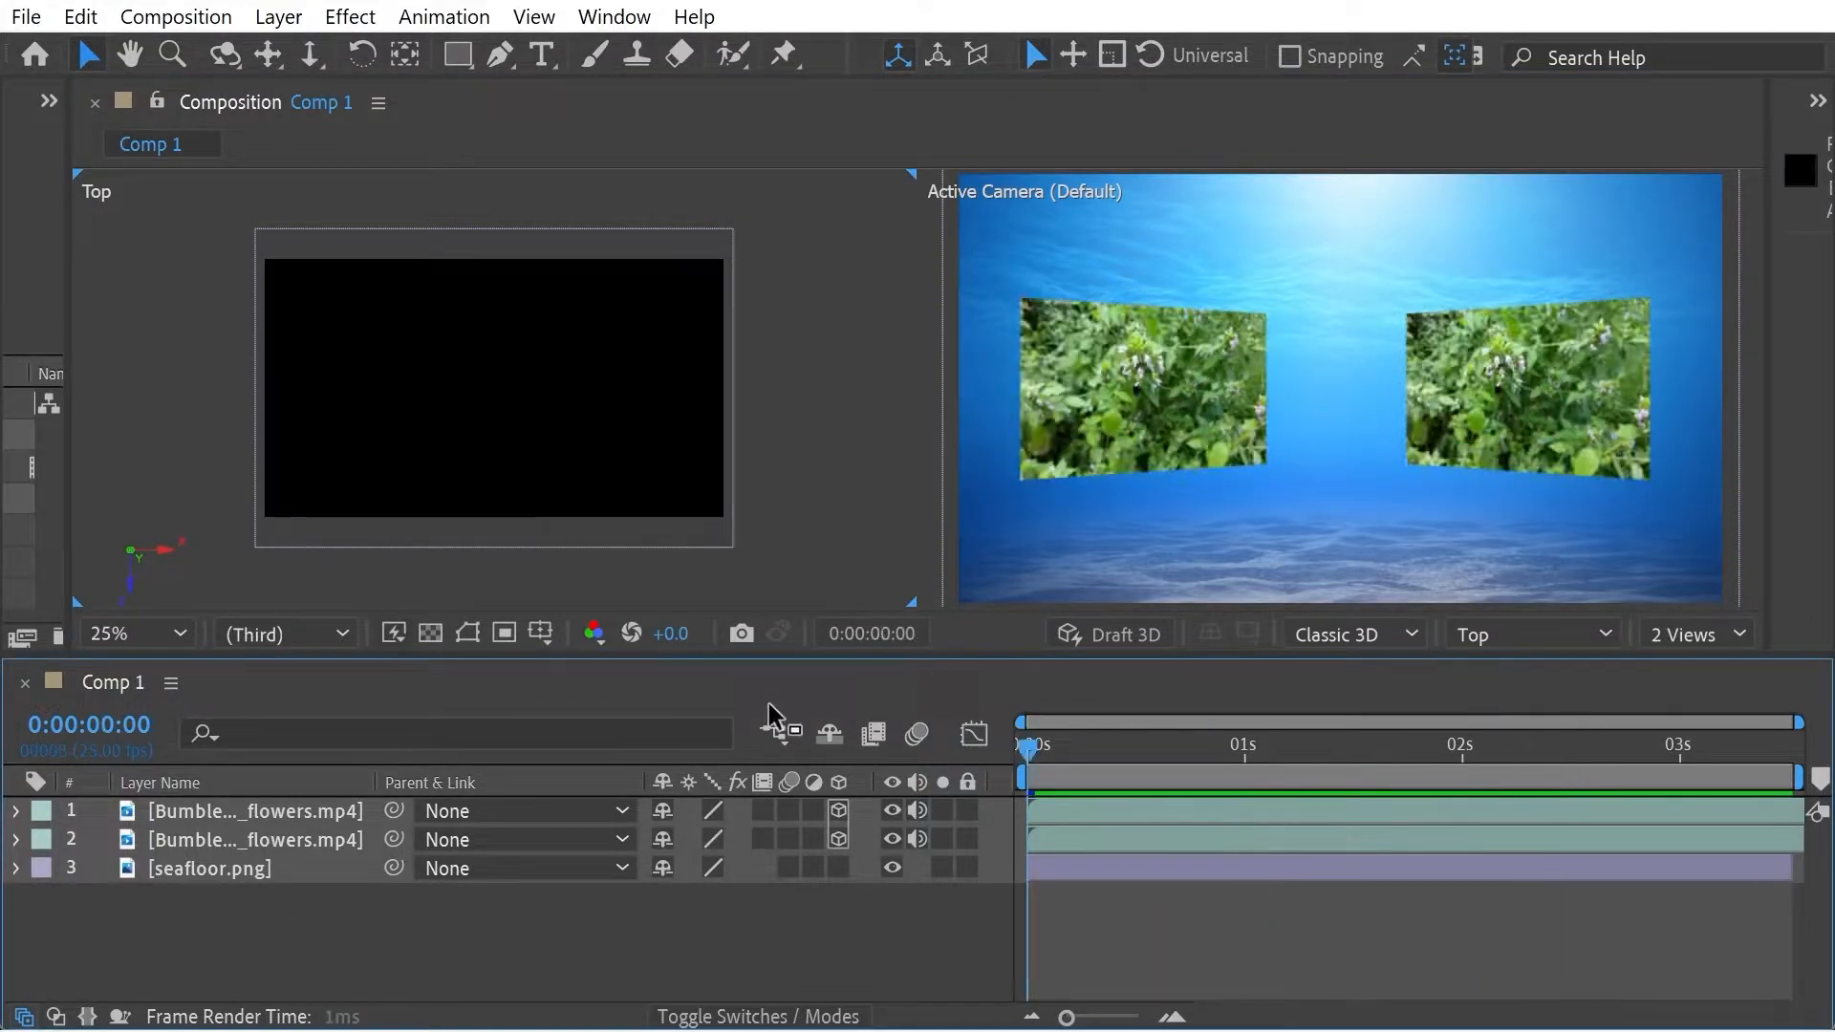
left_click(270, 839)
left_click(268, 811, "shift")
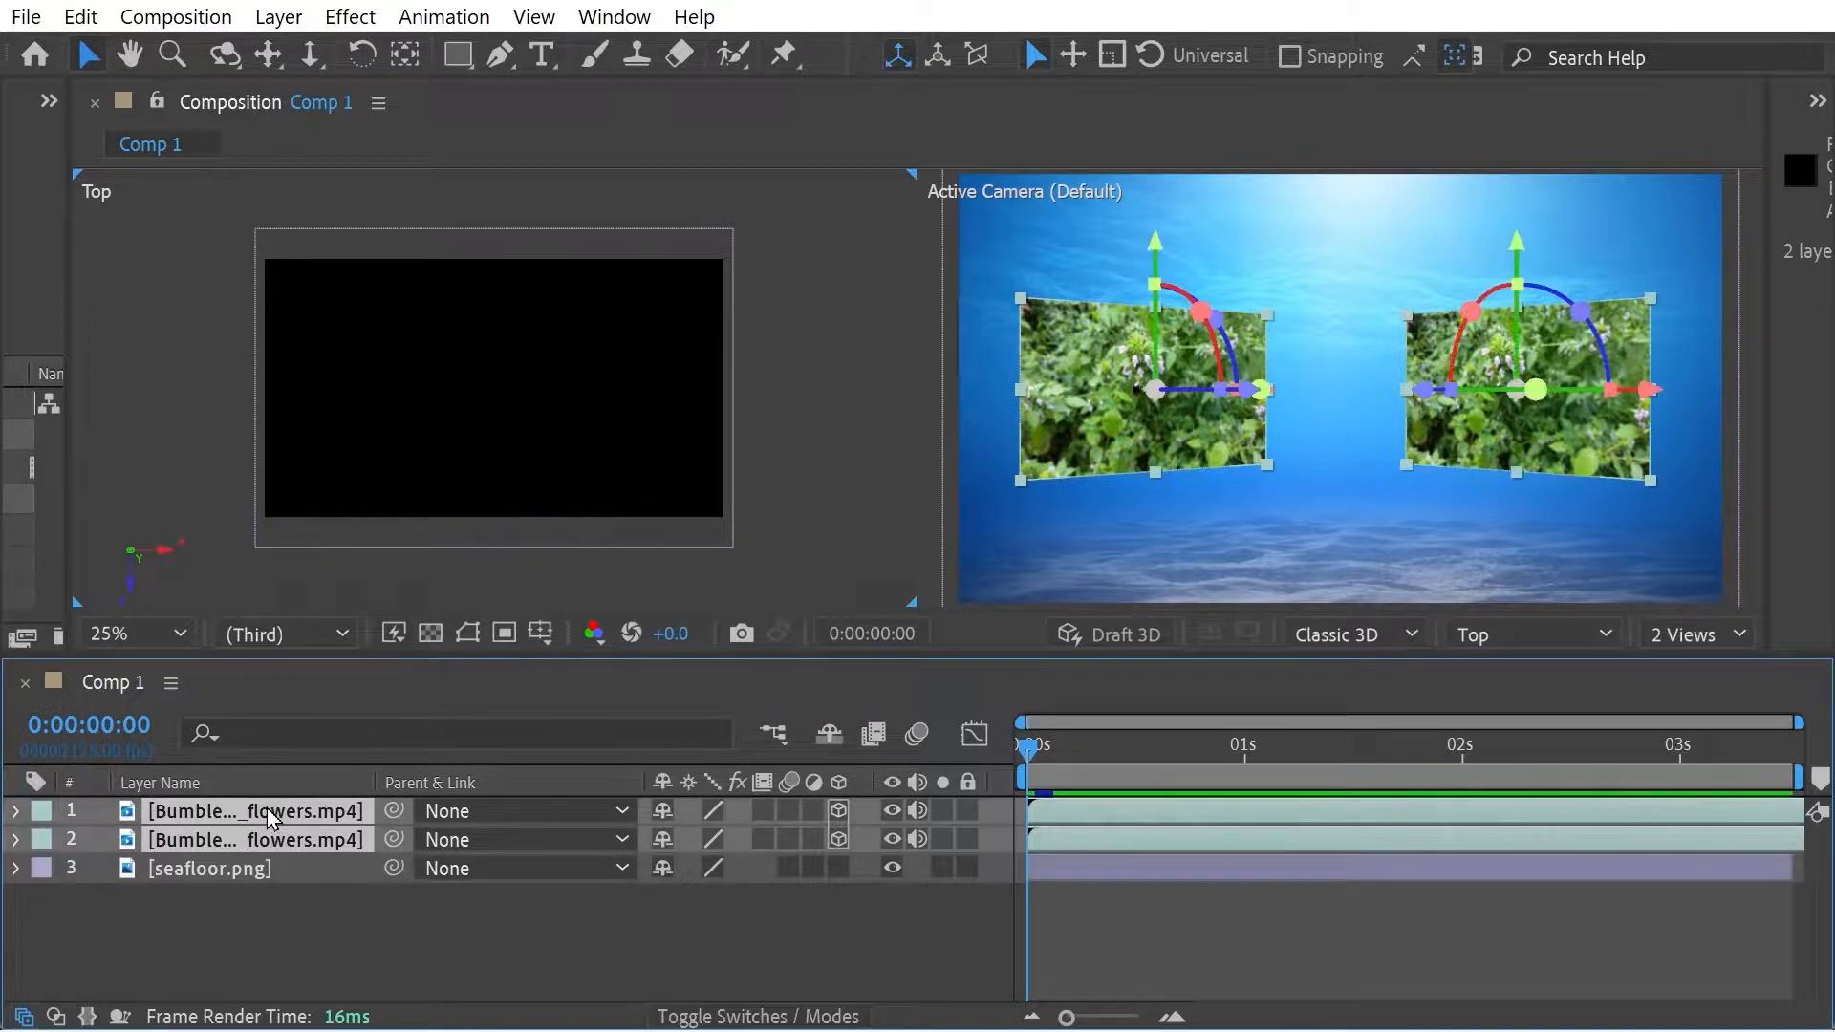
key("p")
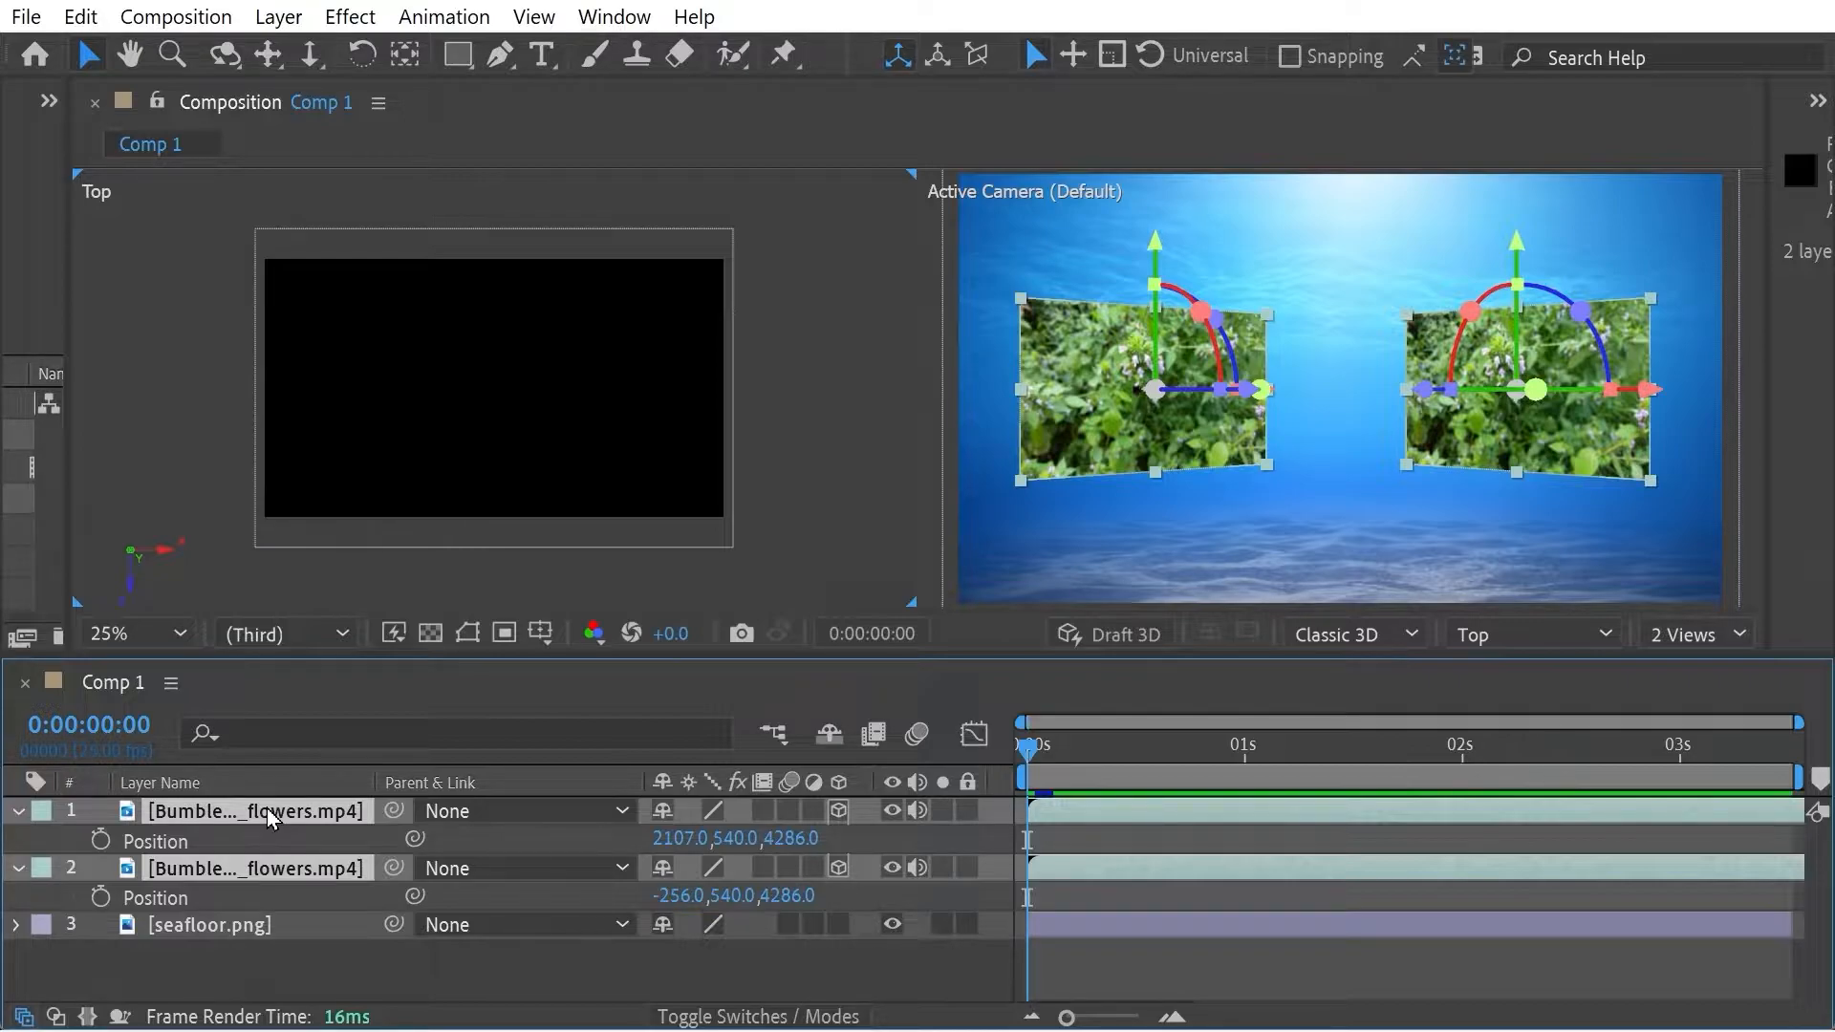
key("p")
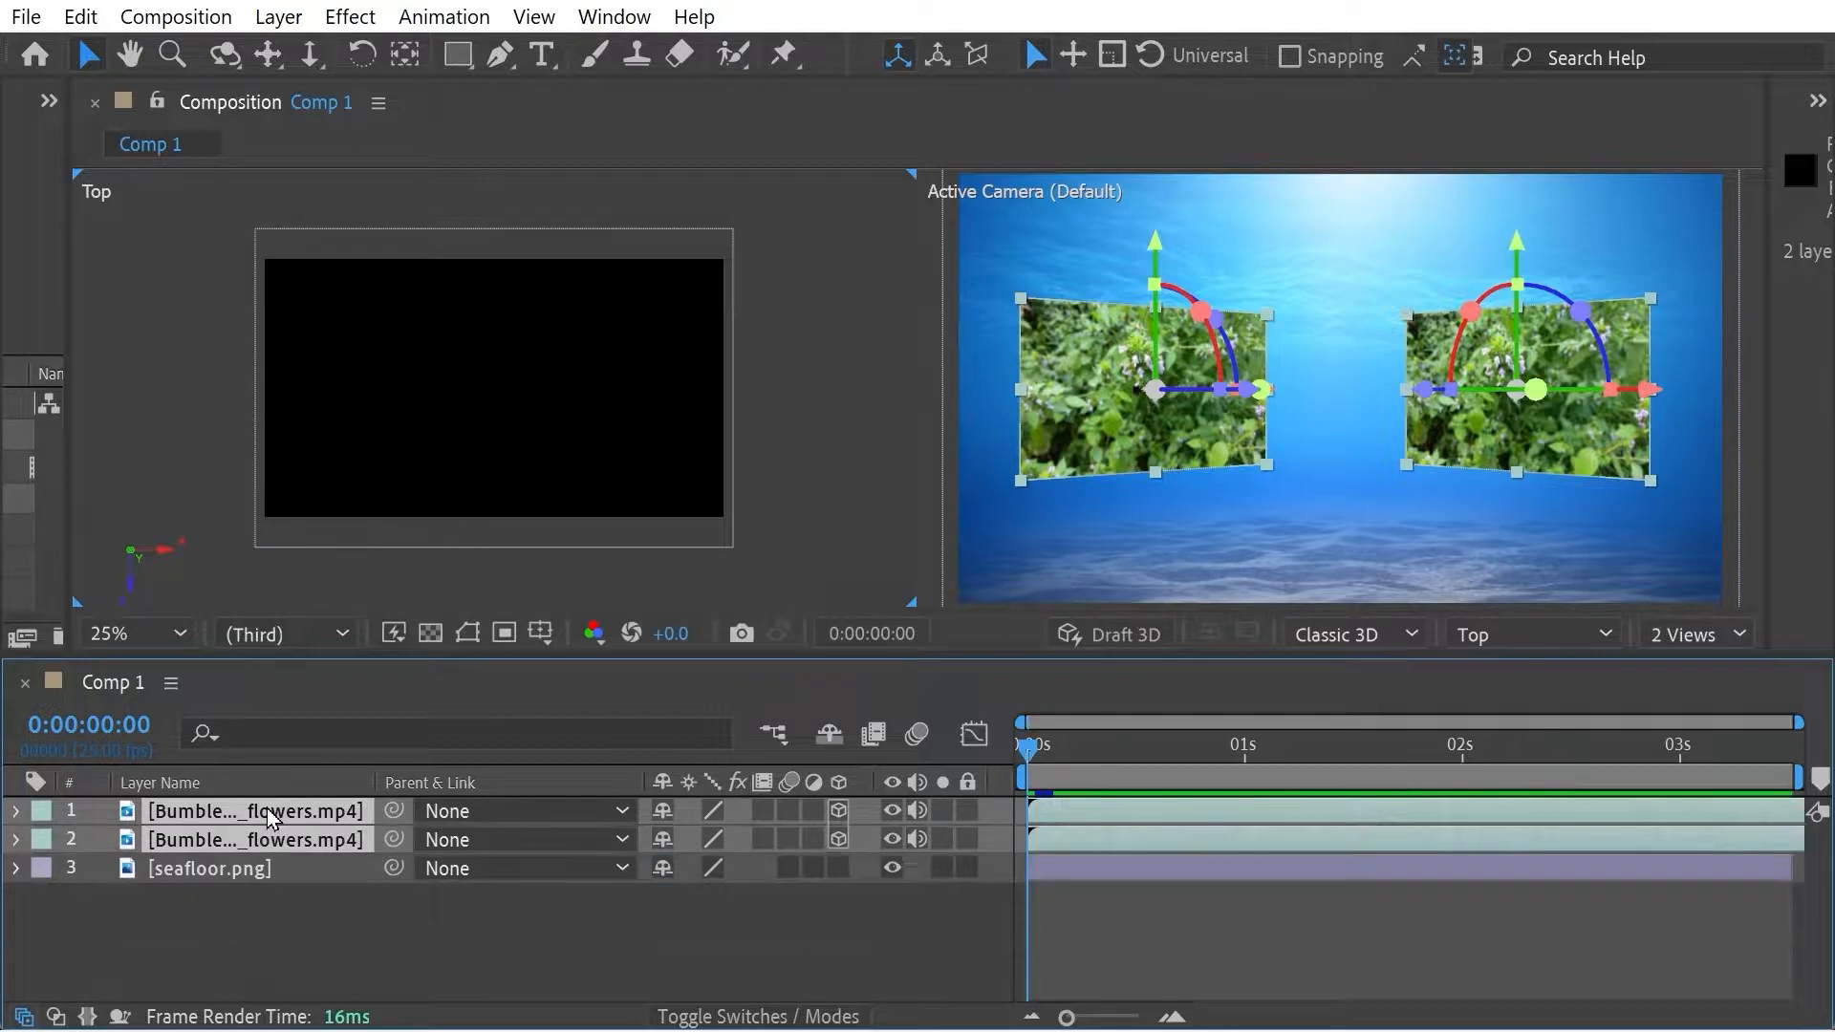
Add a spot light with the default settings to the seafloor composition, with no layers selected
left_click(233, 919)
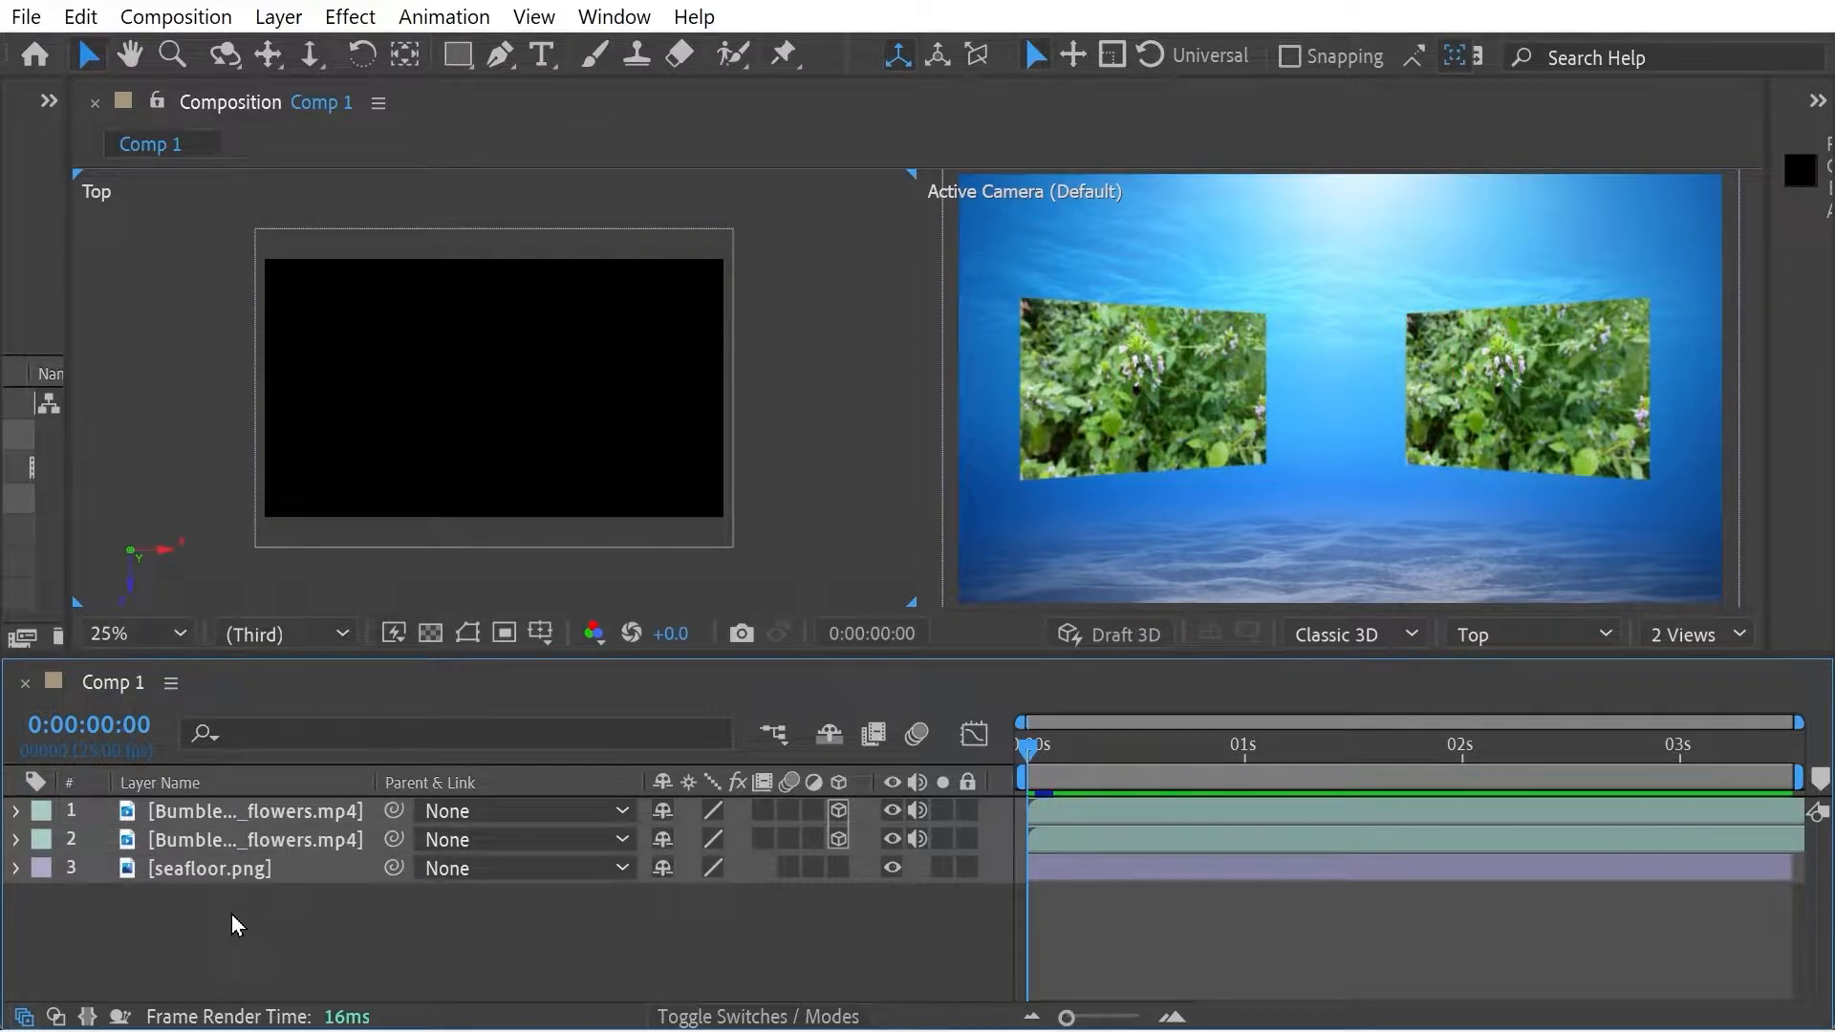
key("ctrl+alt+shift+l")
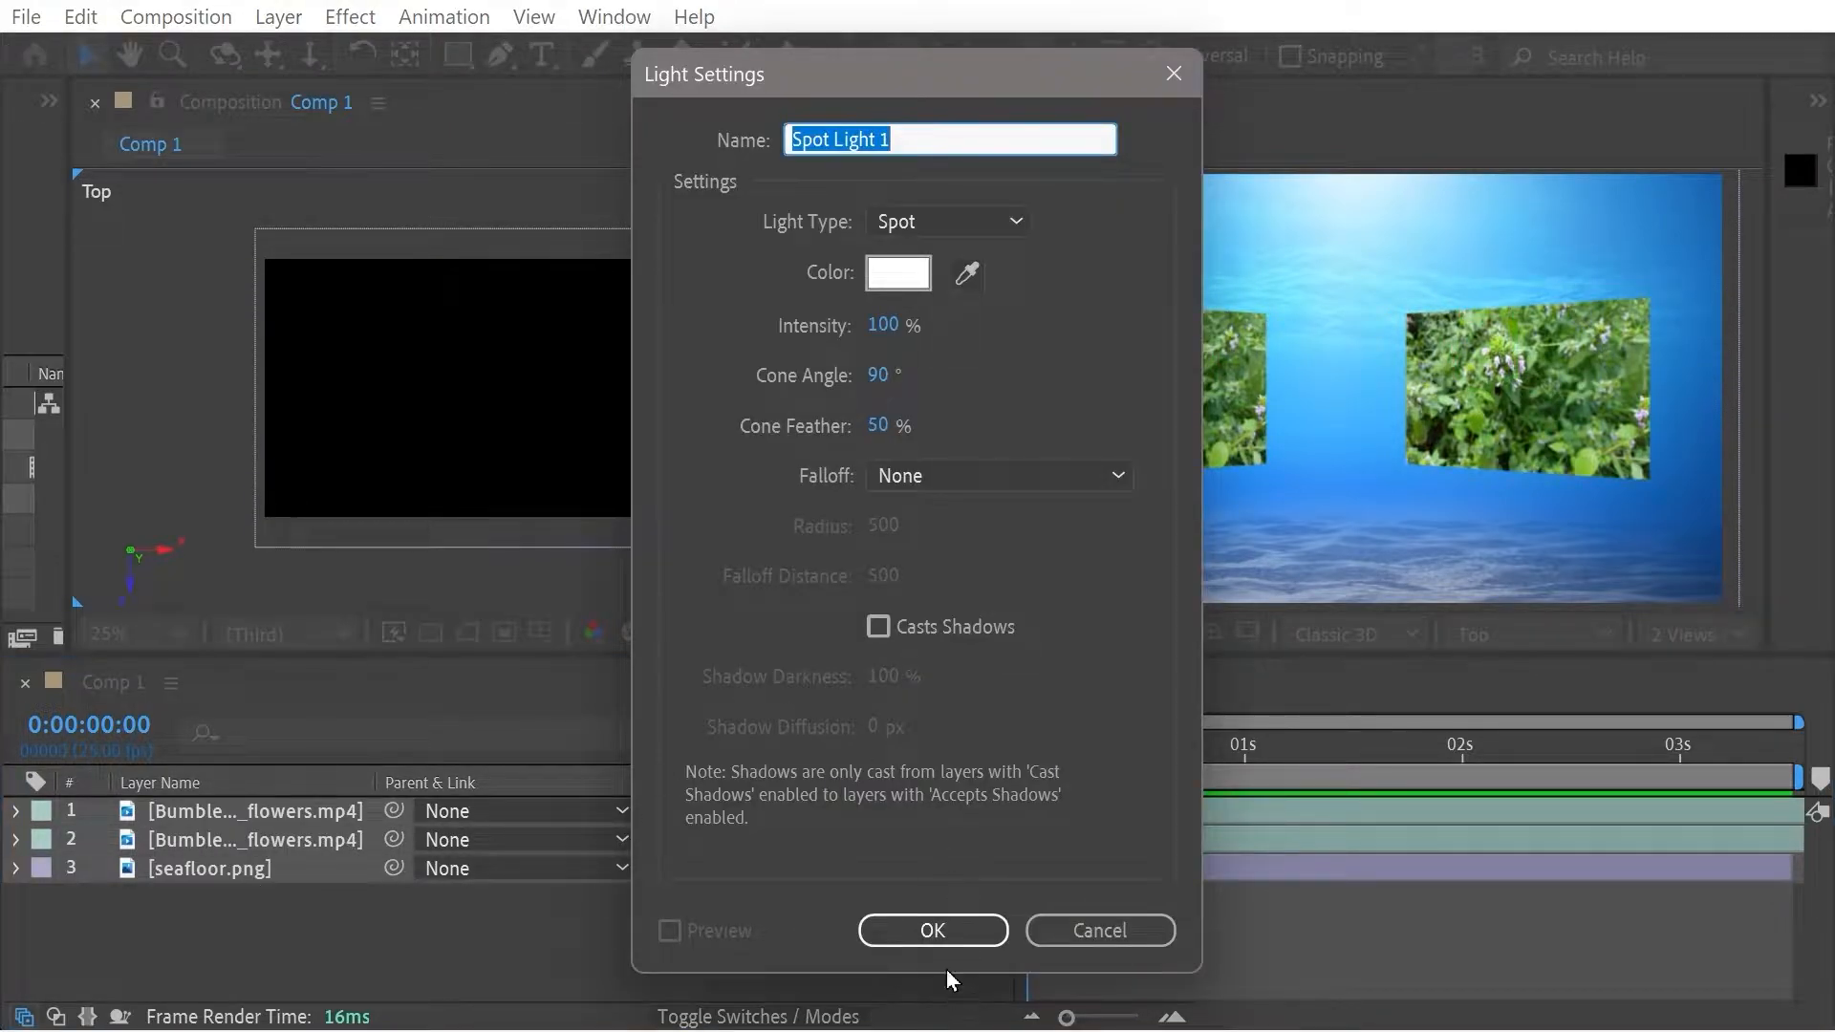
left_click(930, 930)
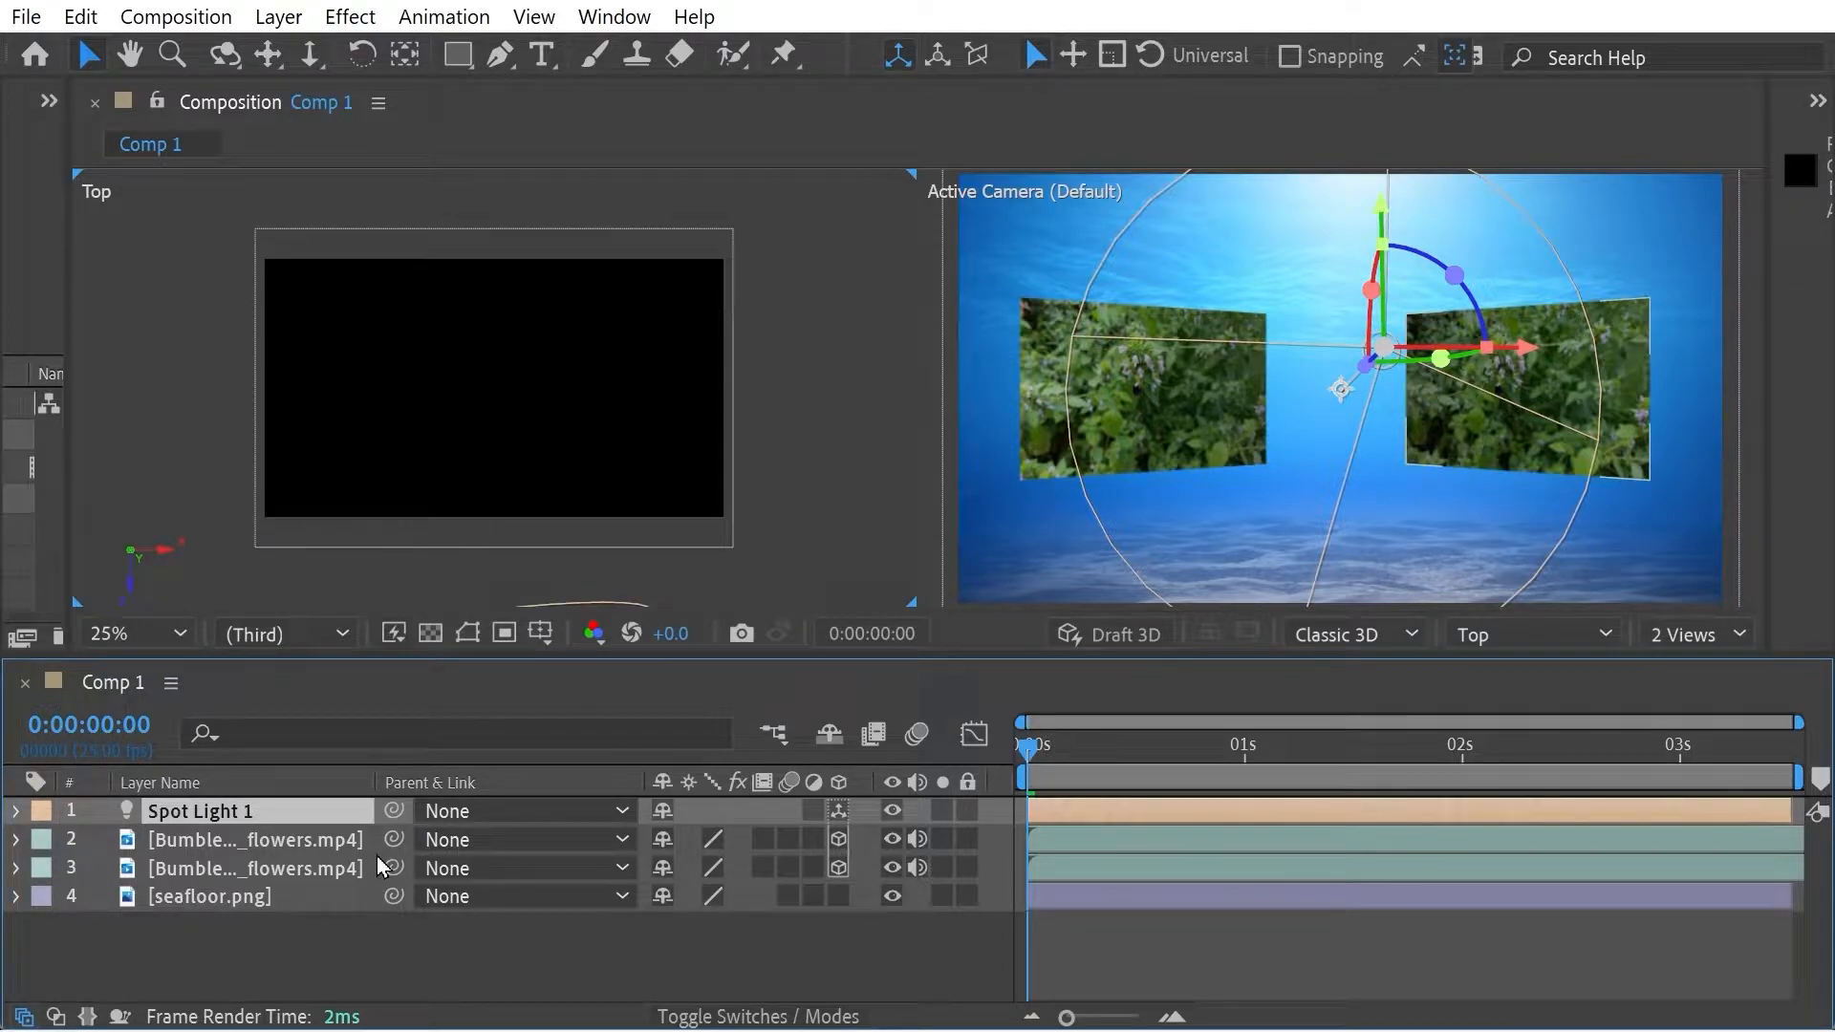
Set the Z position of the seafloor composition's spot light to 3500
key("p")
left_click(807, 838)
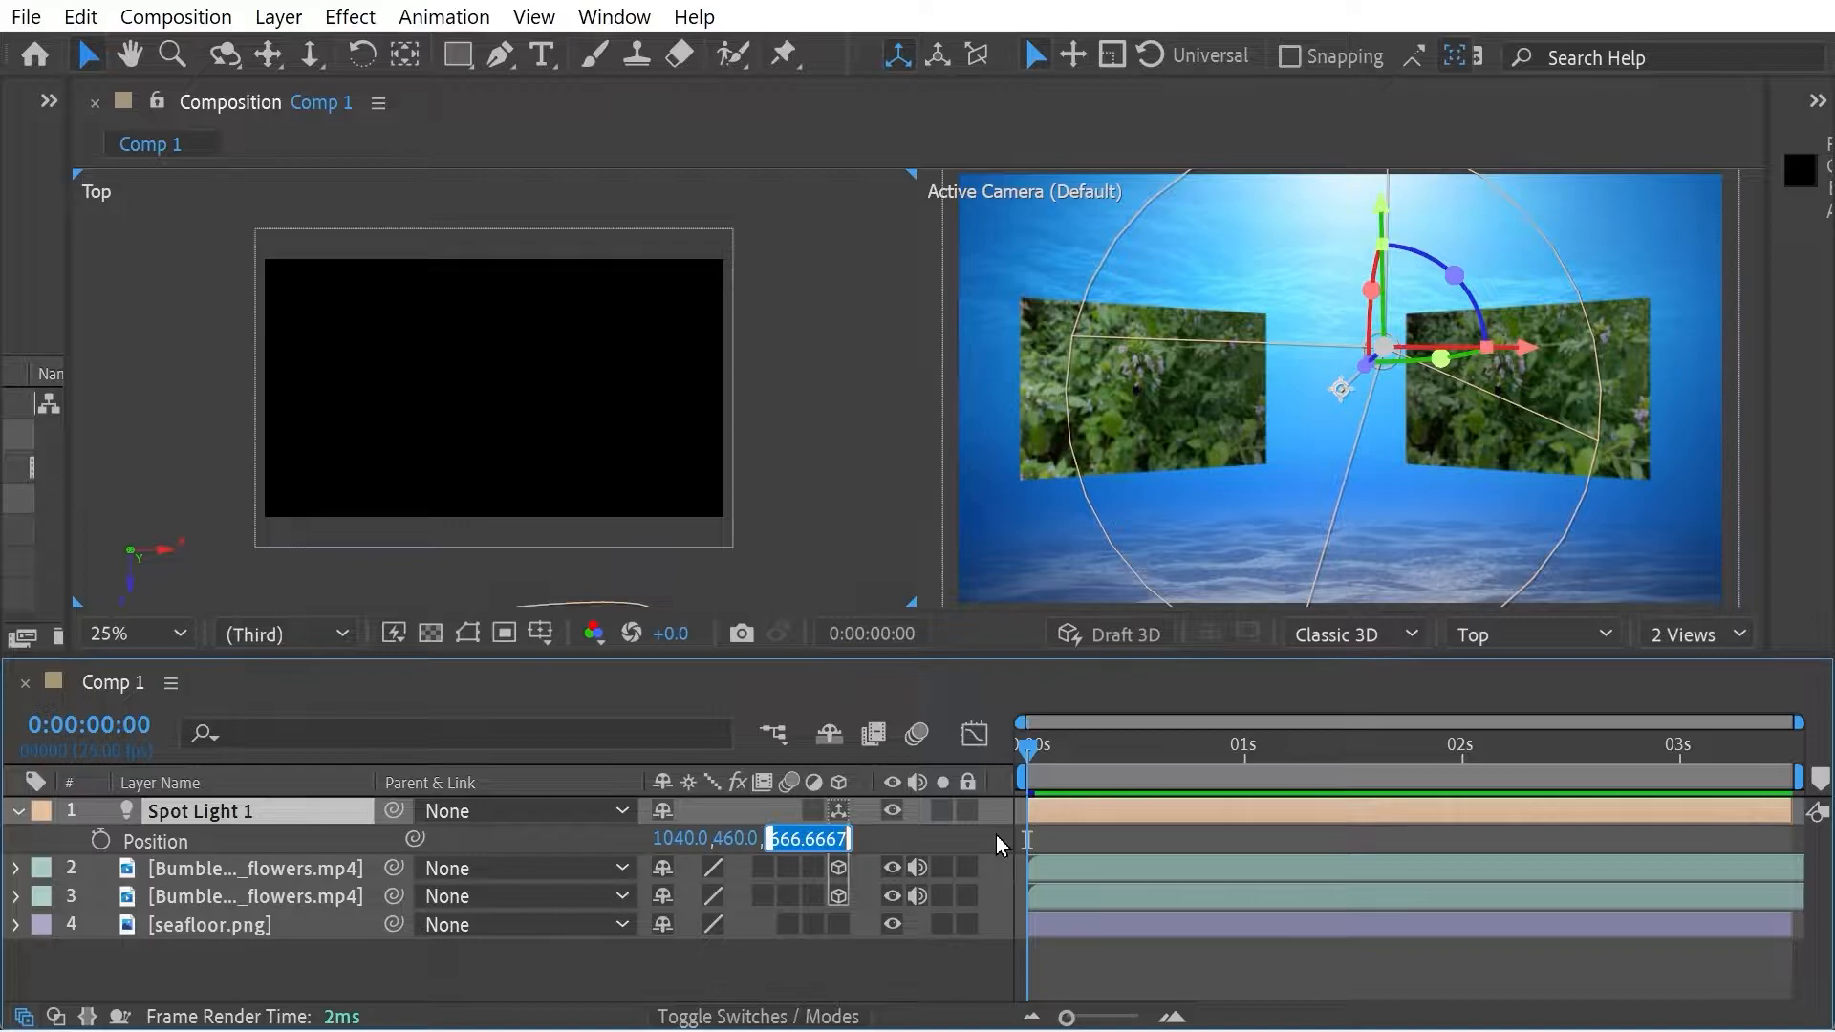
type("3000")
key("BackSpace")
key("BackSpace")
key("BackSpace")
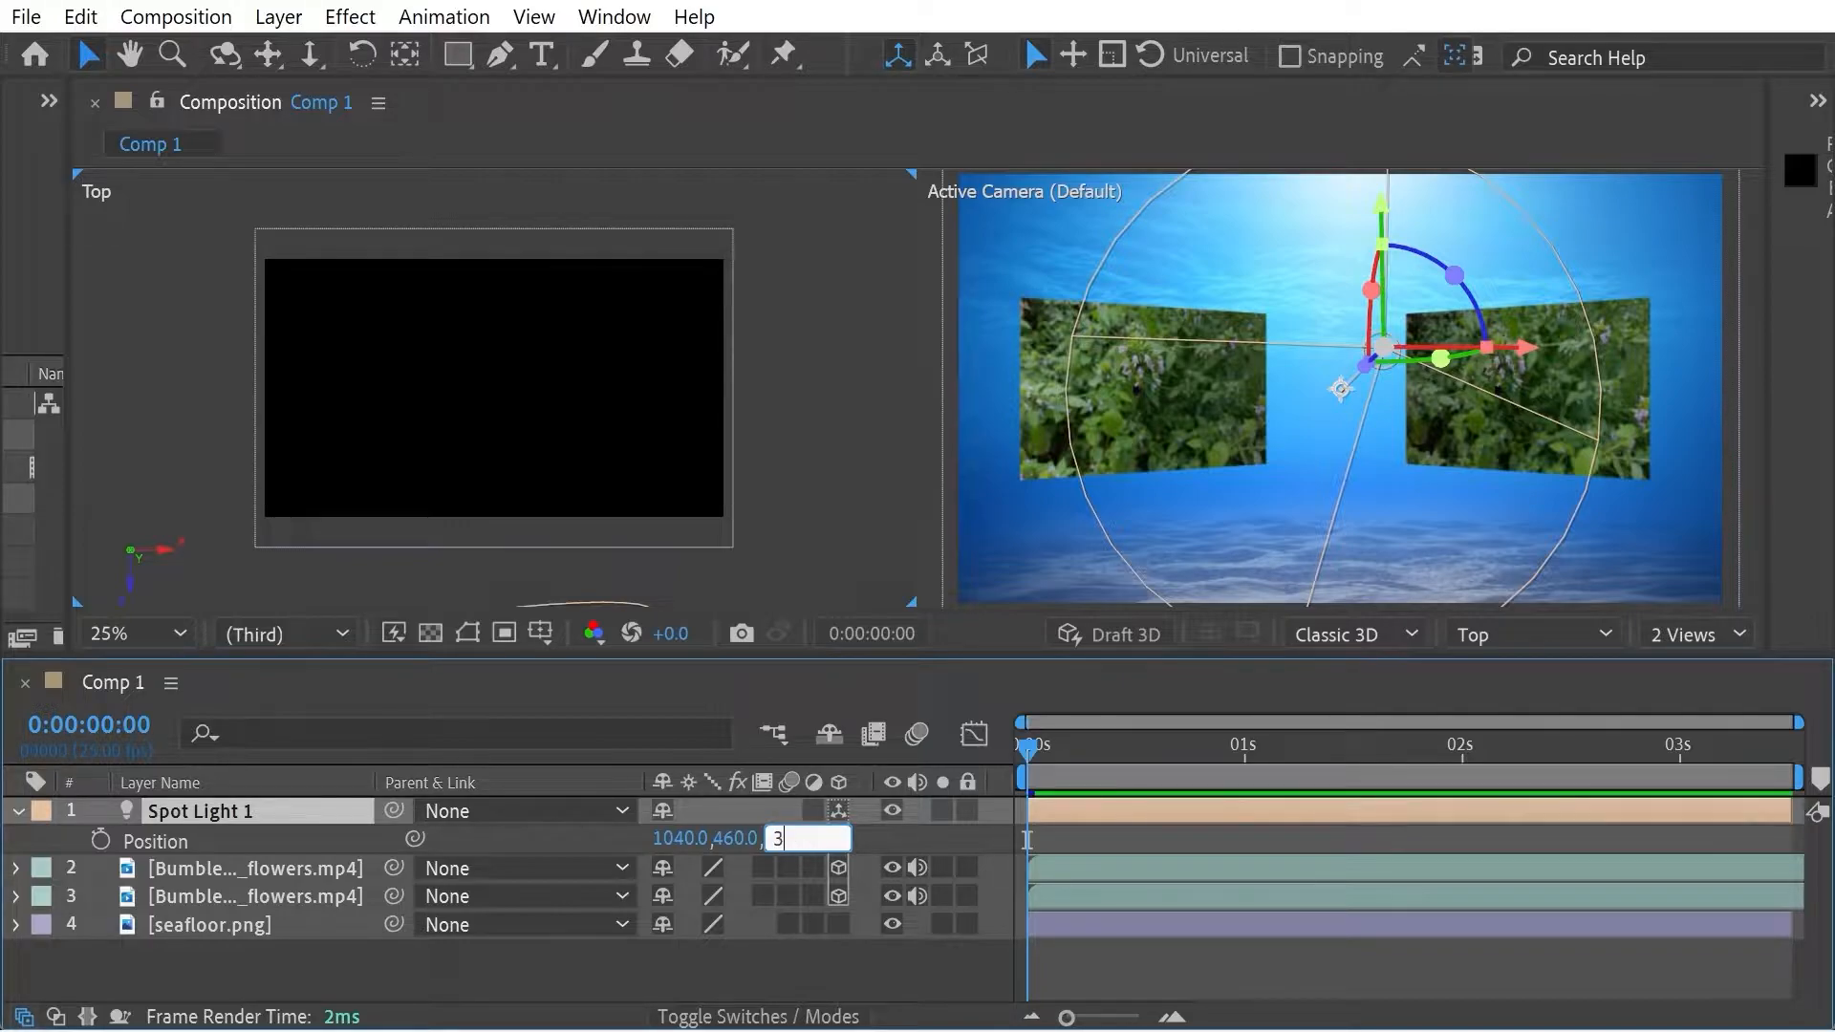
type("500")
key("Return")
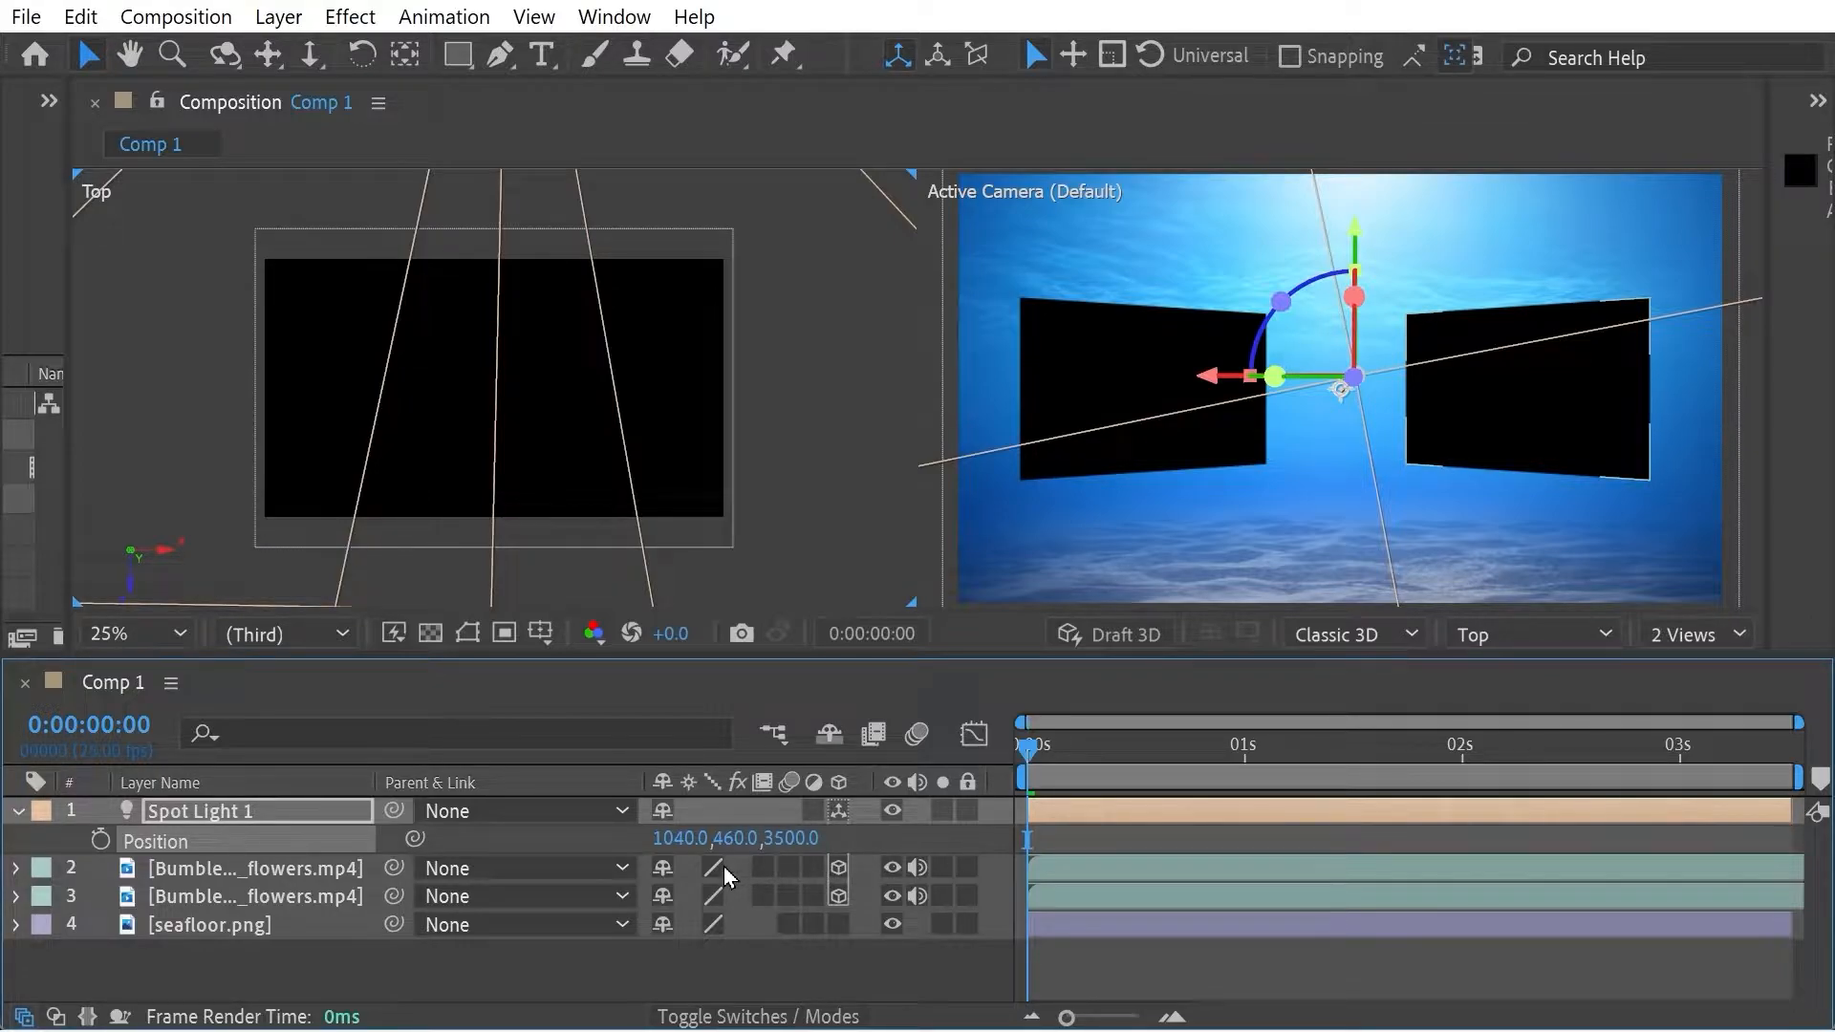
Copy the right-hand flower video's position onto the spot light's point of interest to aim the light at it
key("shift+a")
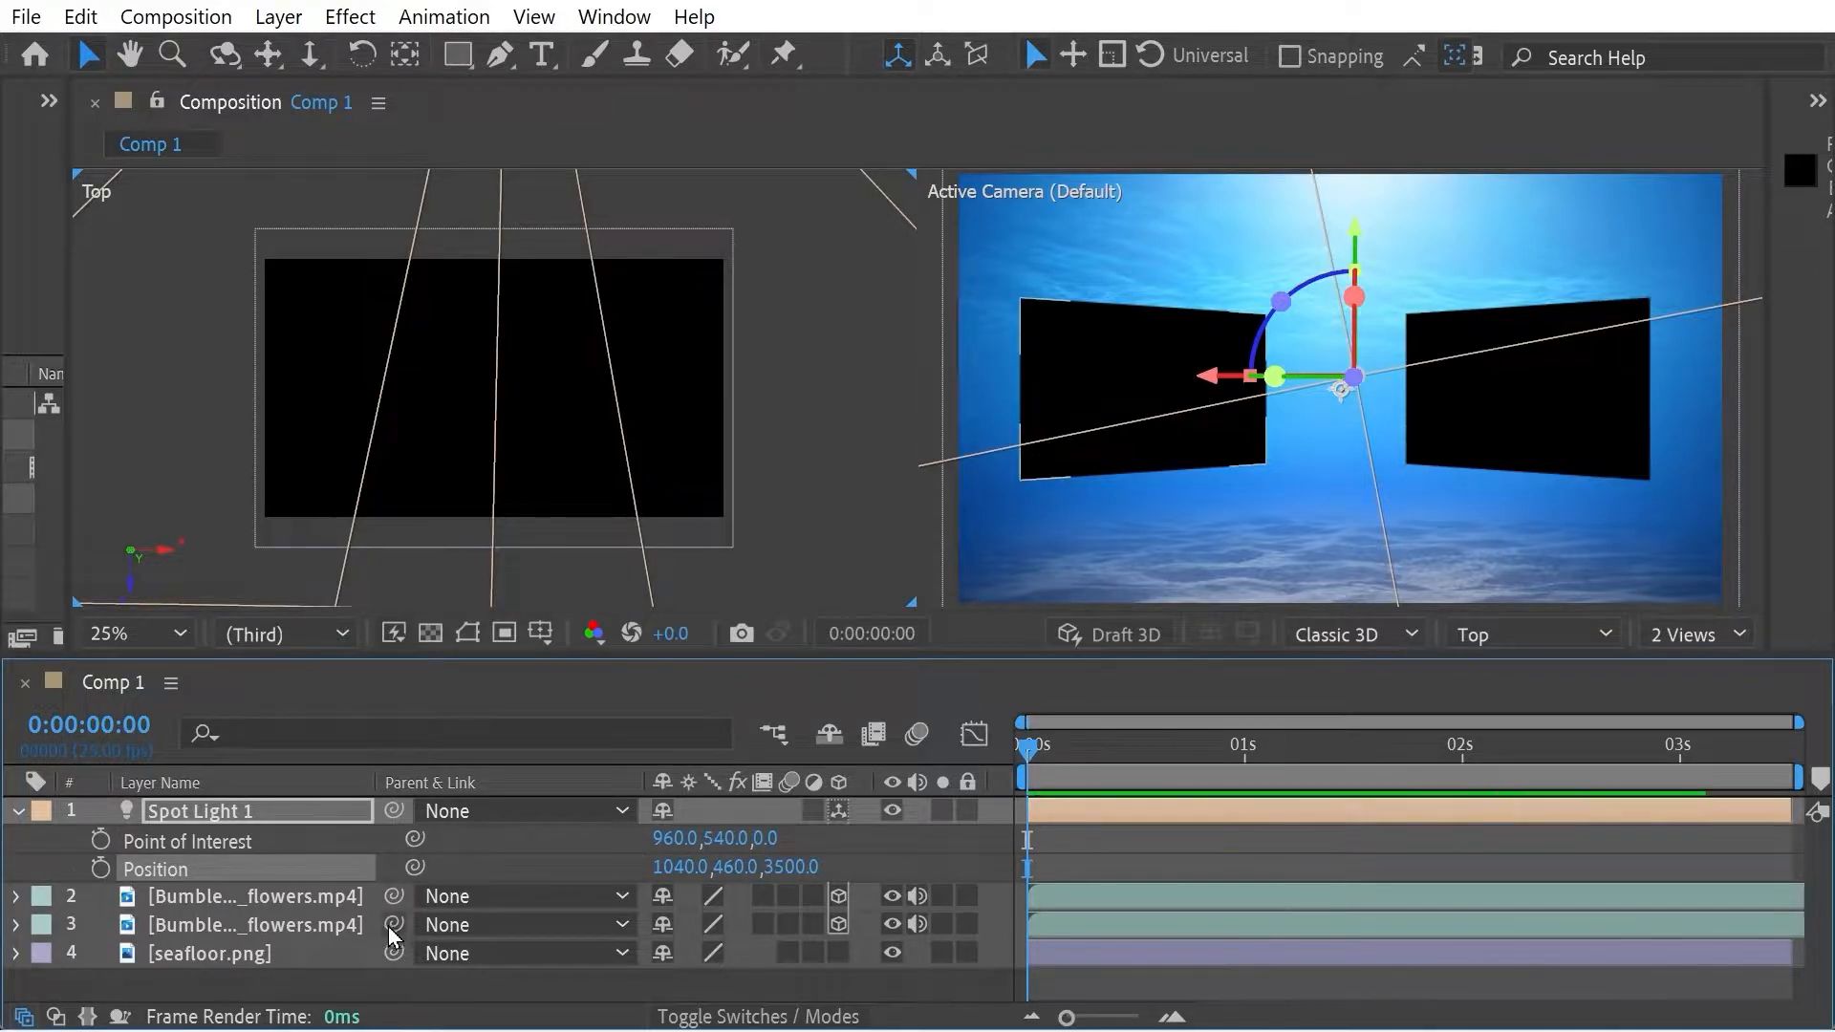
left_click(212, 905)
key("p")
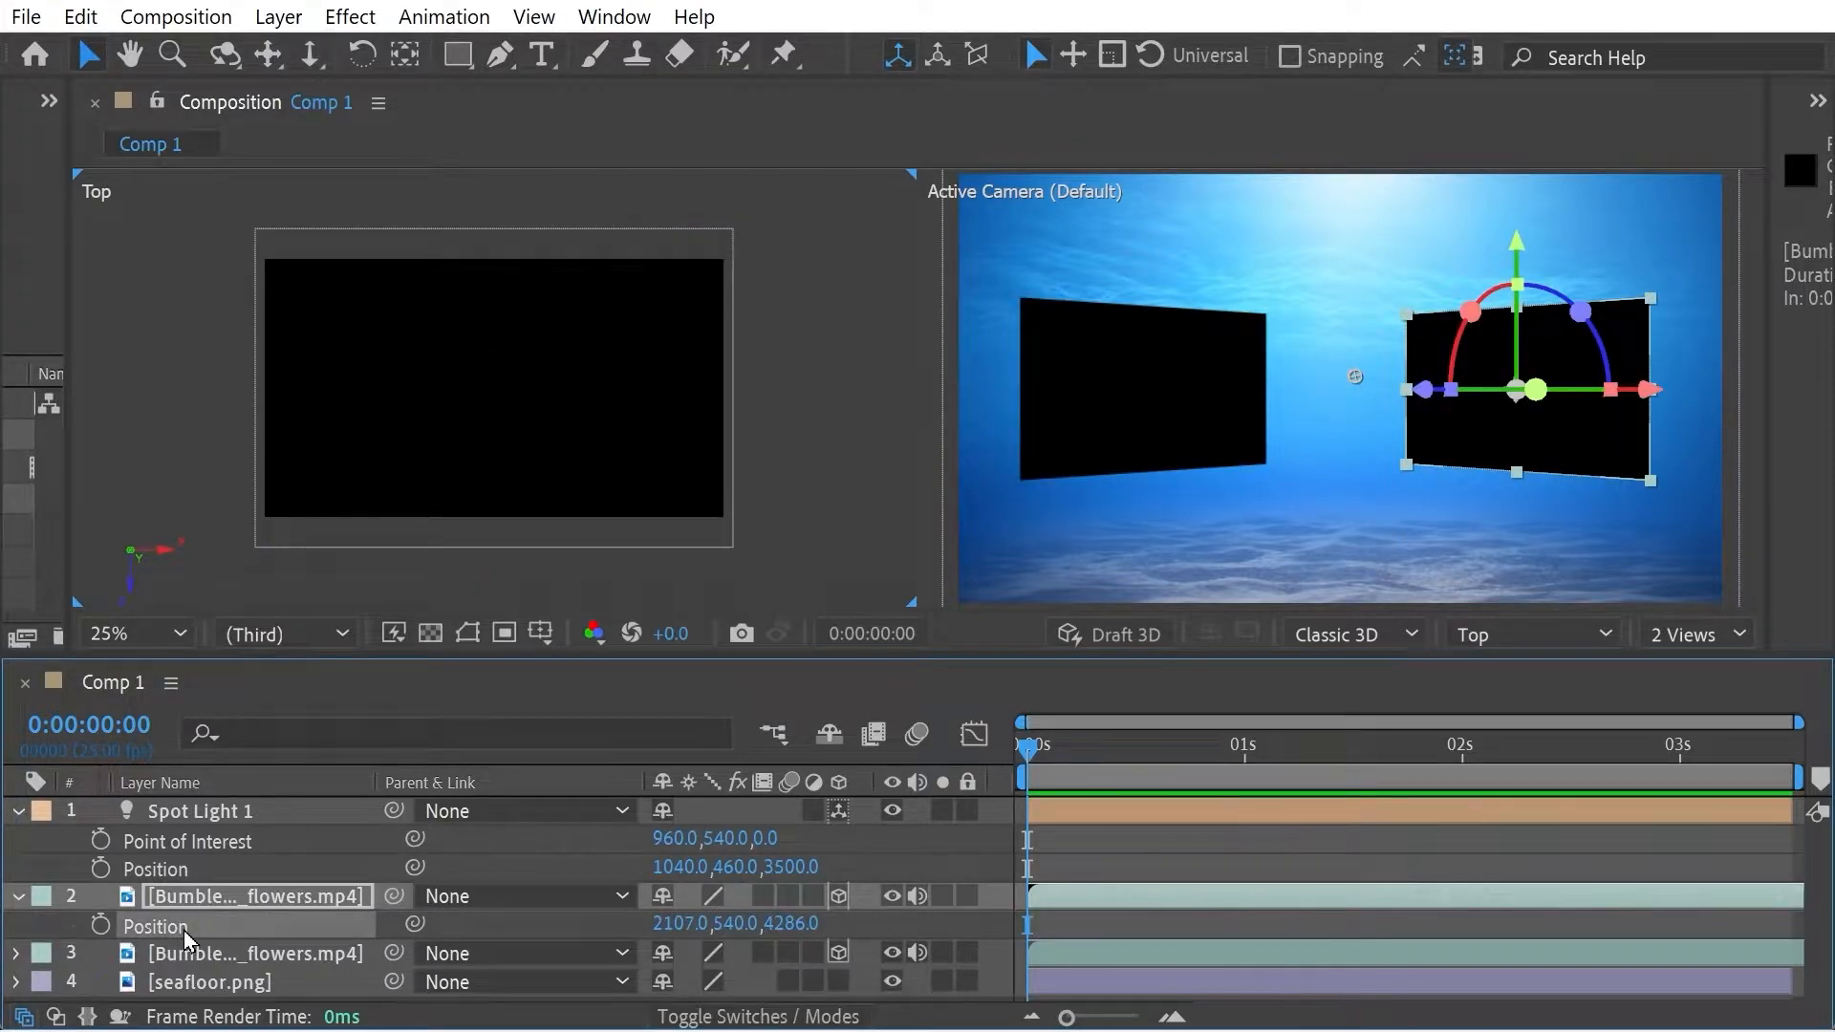
key("ctrl+c")
left_click(202, 839)
key("ctrl+v")
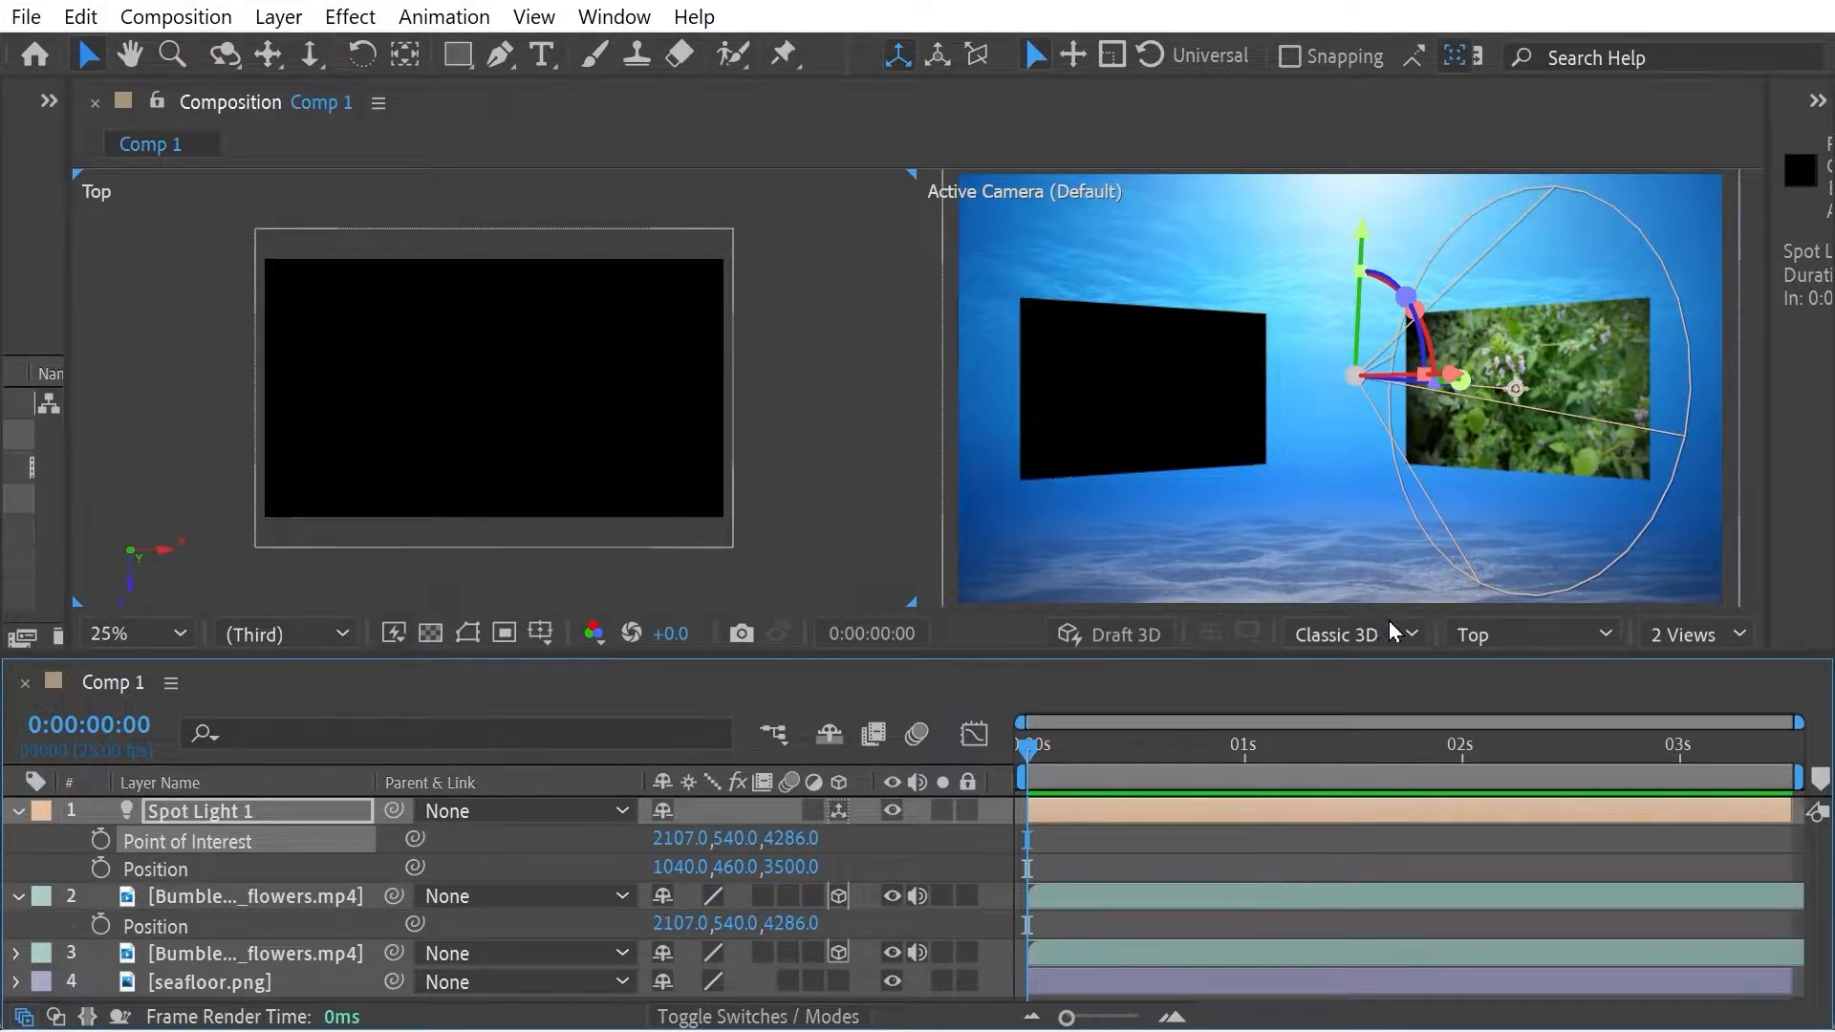
Keyframe the spot light's position at 0:00:00:00 with an X value of -1130
left_click_drag(1143, 749, 1006, 759)
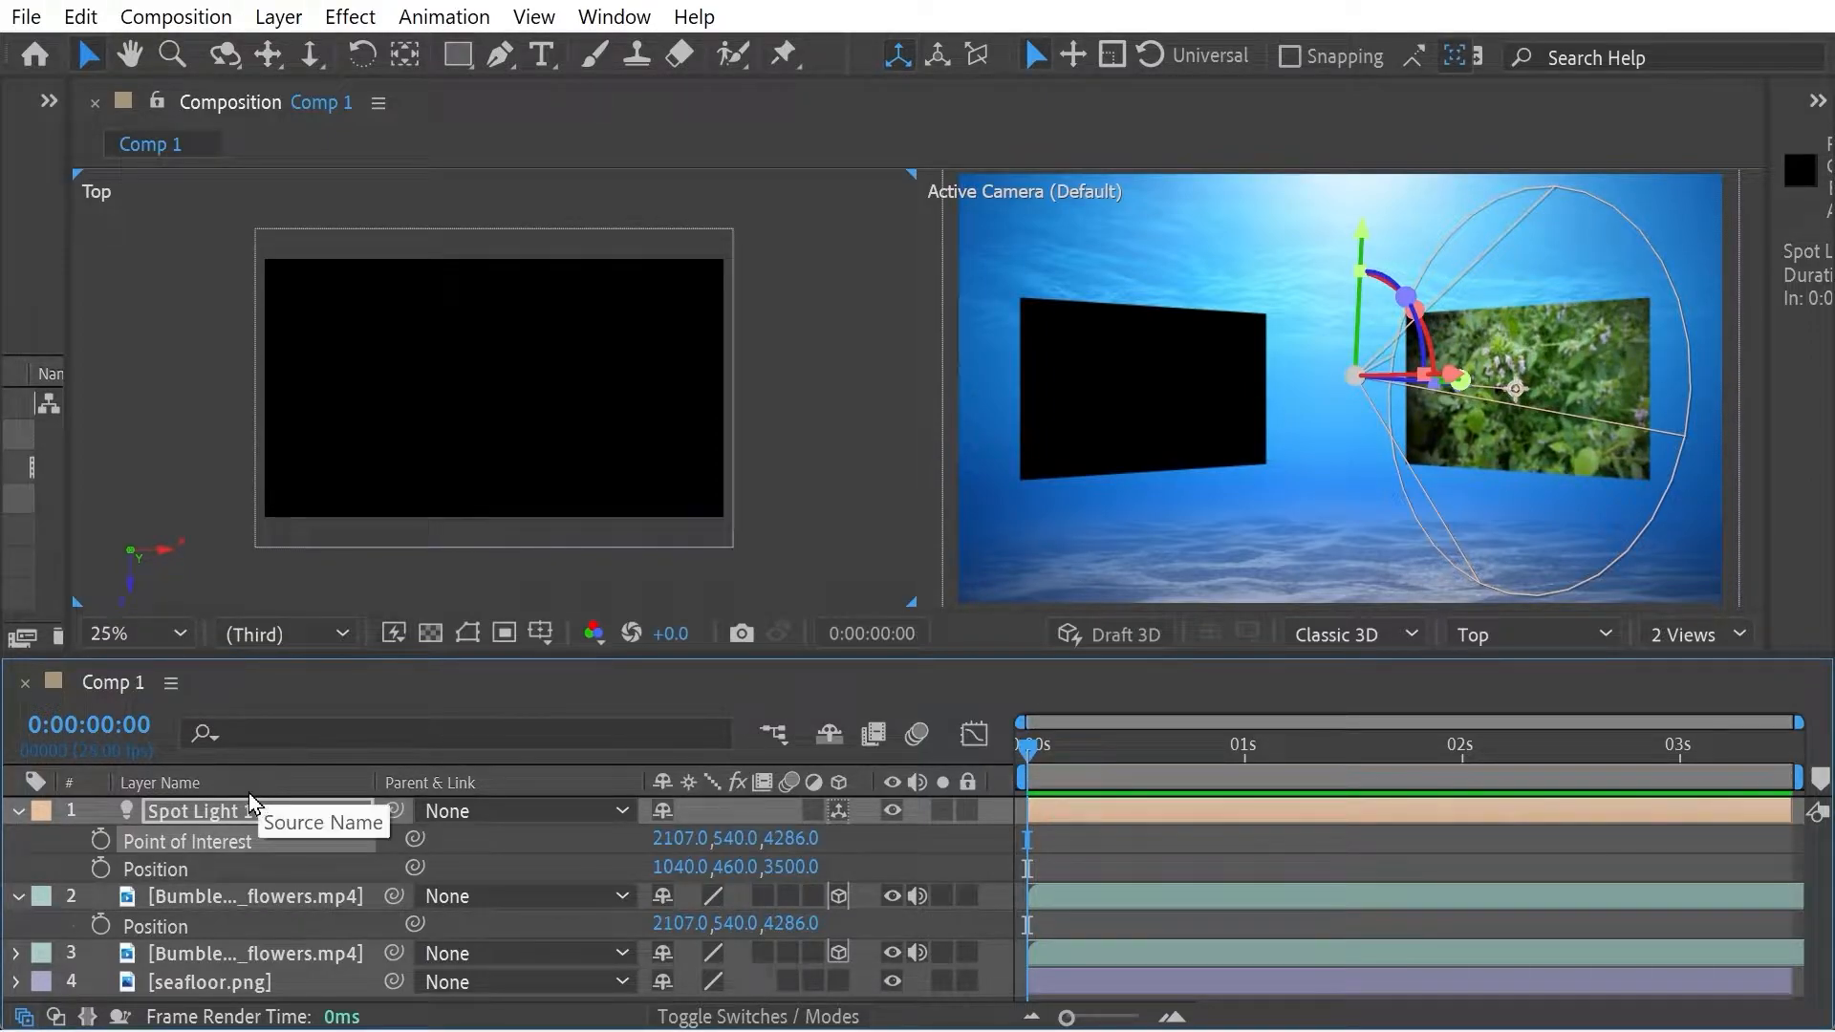
left_click(104, 873)
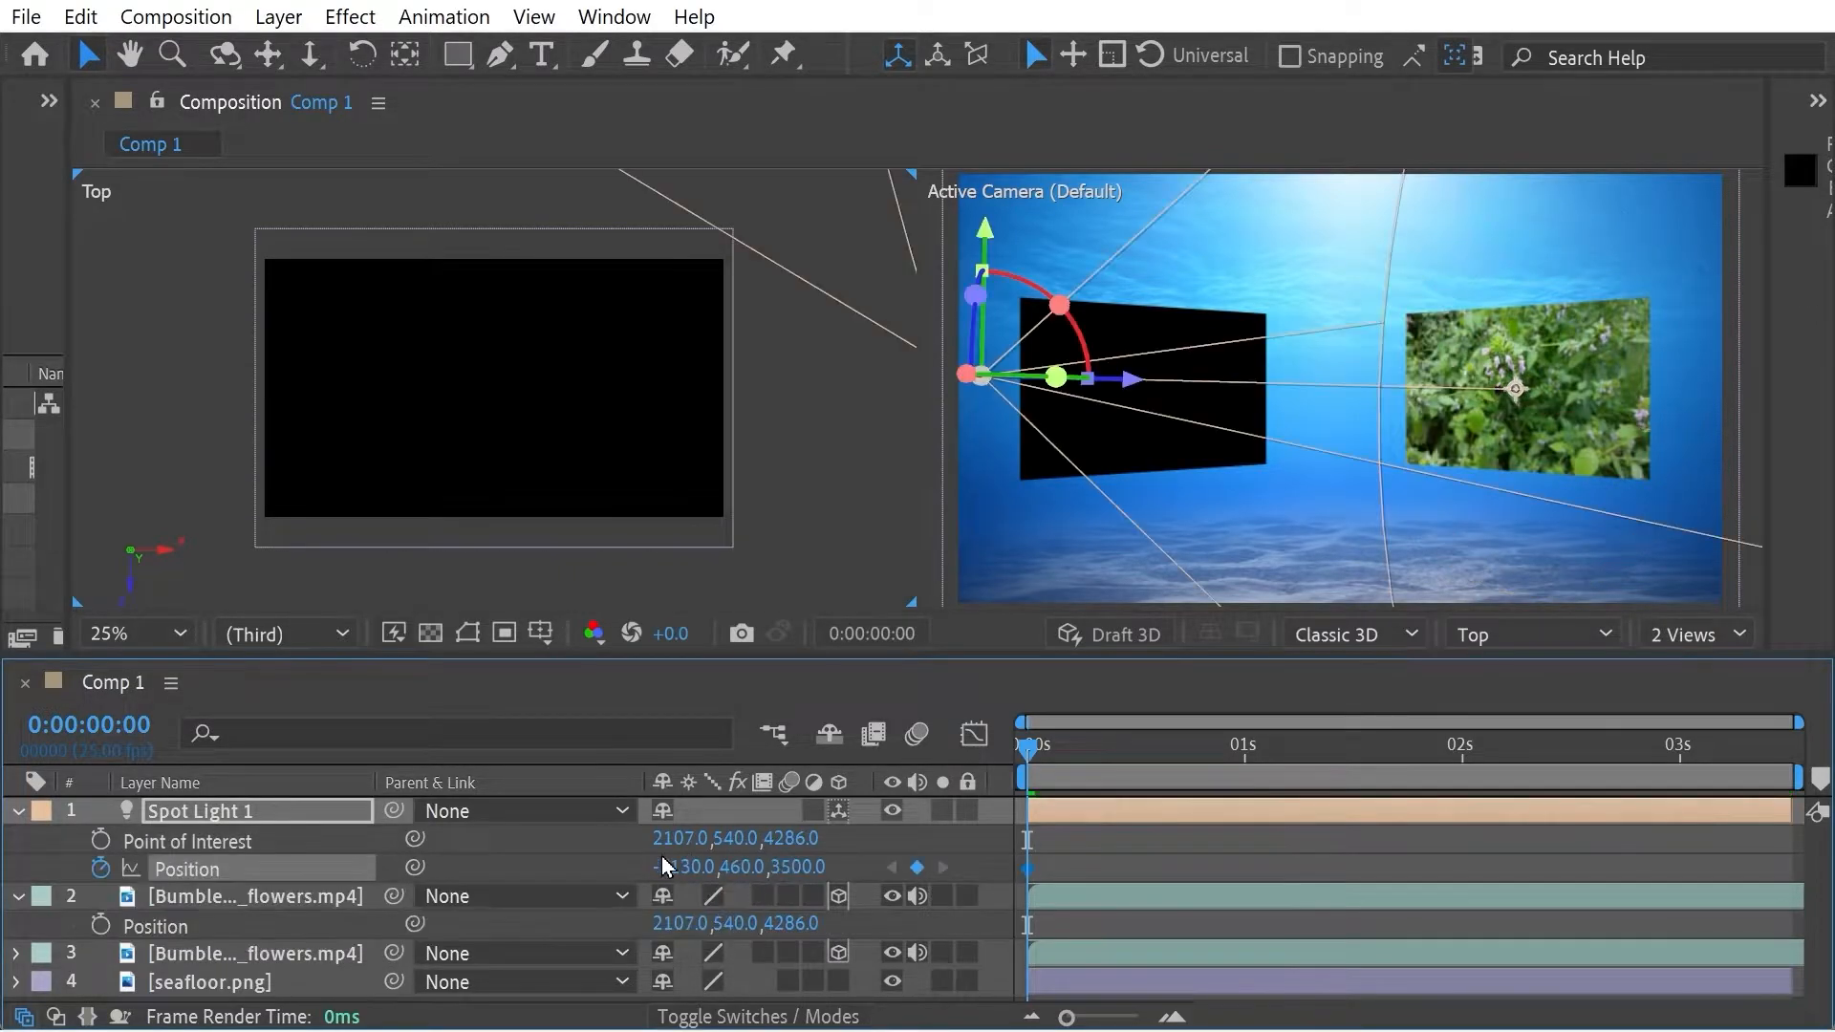
At 0:00:03:03, keyframe the light's X position past the right-hand video and its point of interest on the left-hand video, and preview the animation
mouse_move(1710, 745)
left_mouse_down()
mouse_move(1777, 749)
mouse_move(1709, 760)
left_mouse_up()
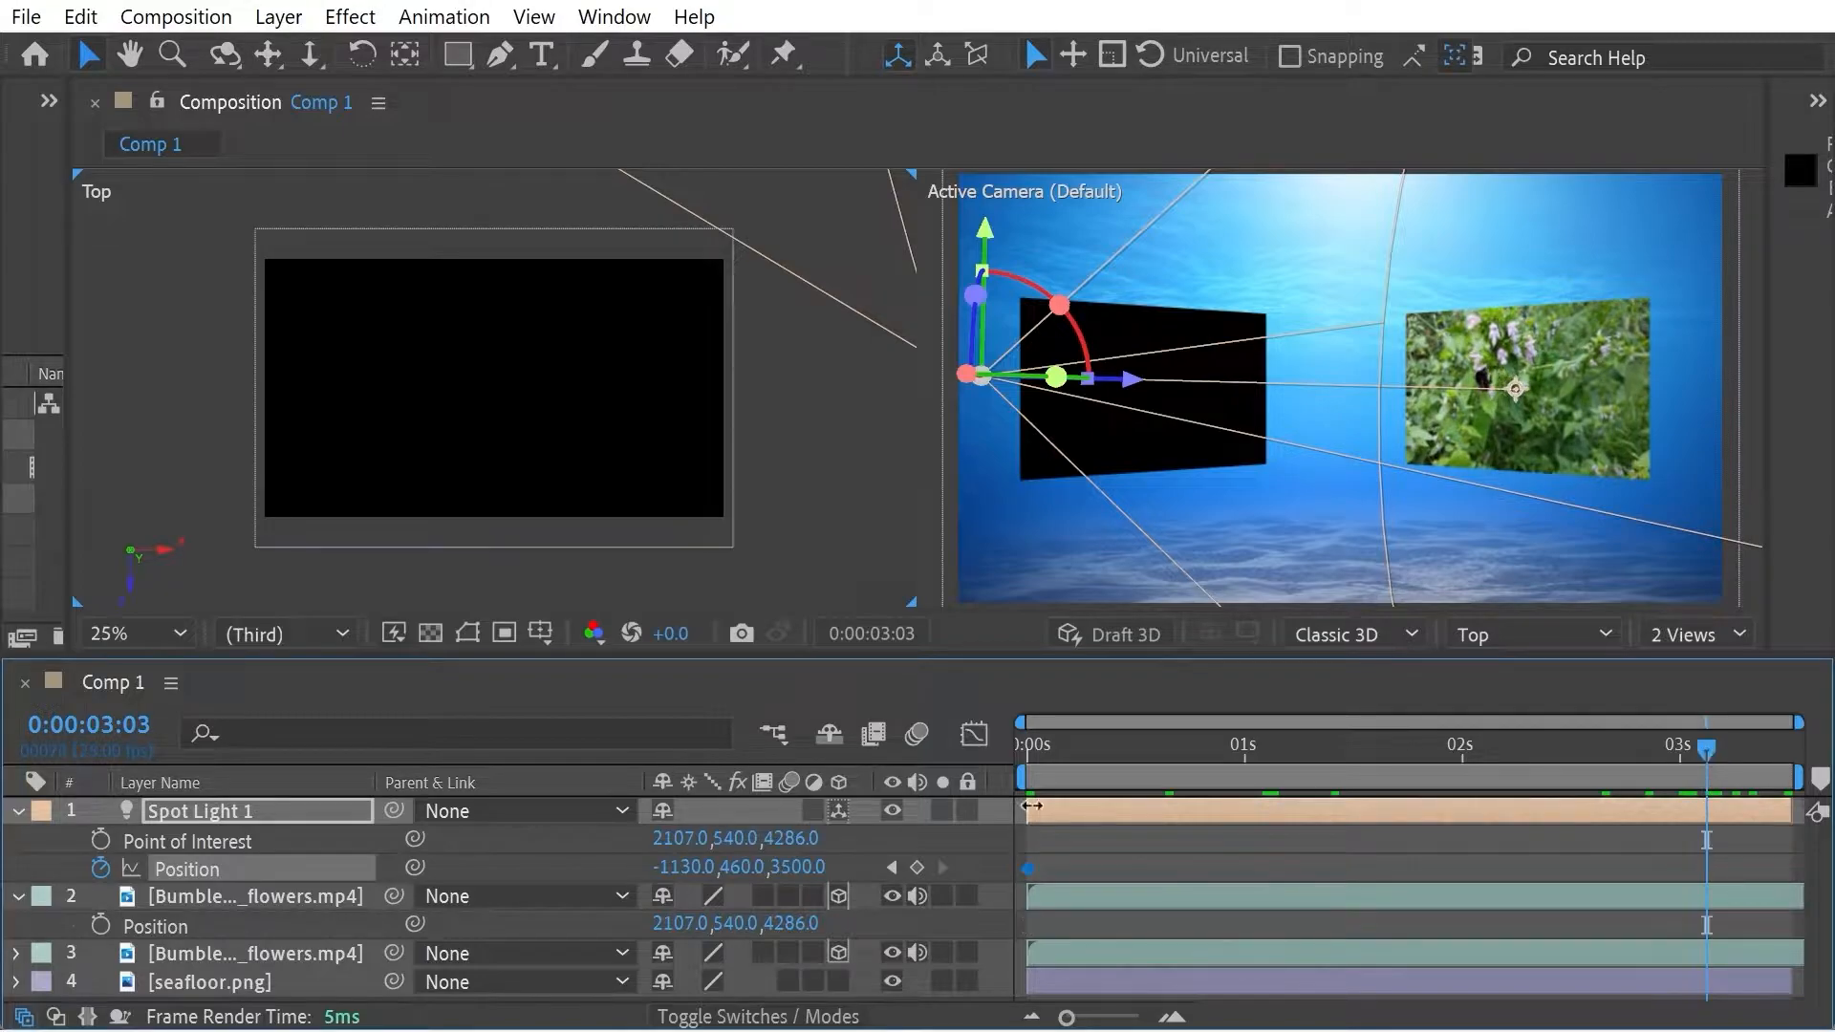
left_click_drag(673, 872, 854, 903)
left_click_drag(681, 870, 986, 831)
left_click_drag(686, 872, 772, 817)
left_click_drag(674, 874, 1051, 824)
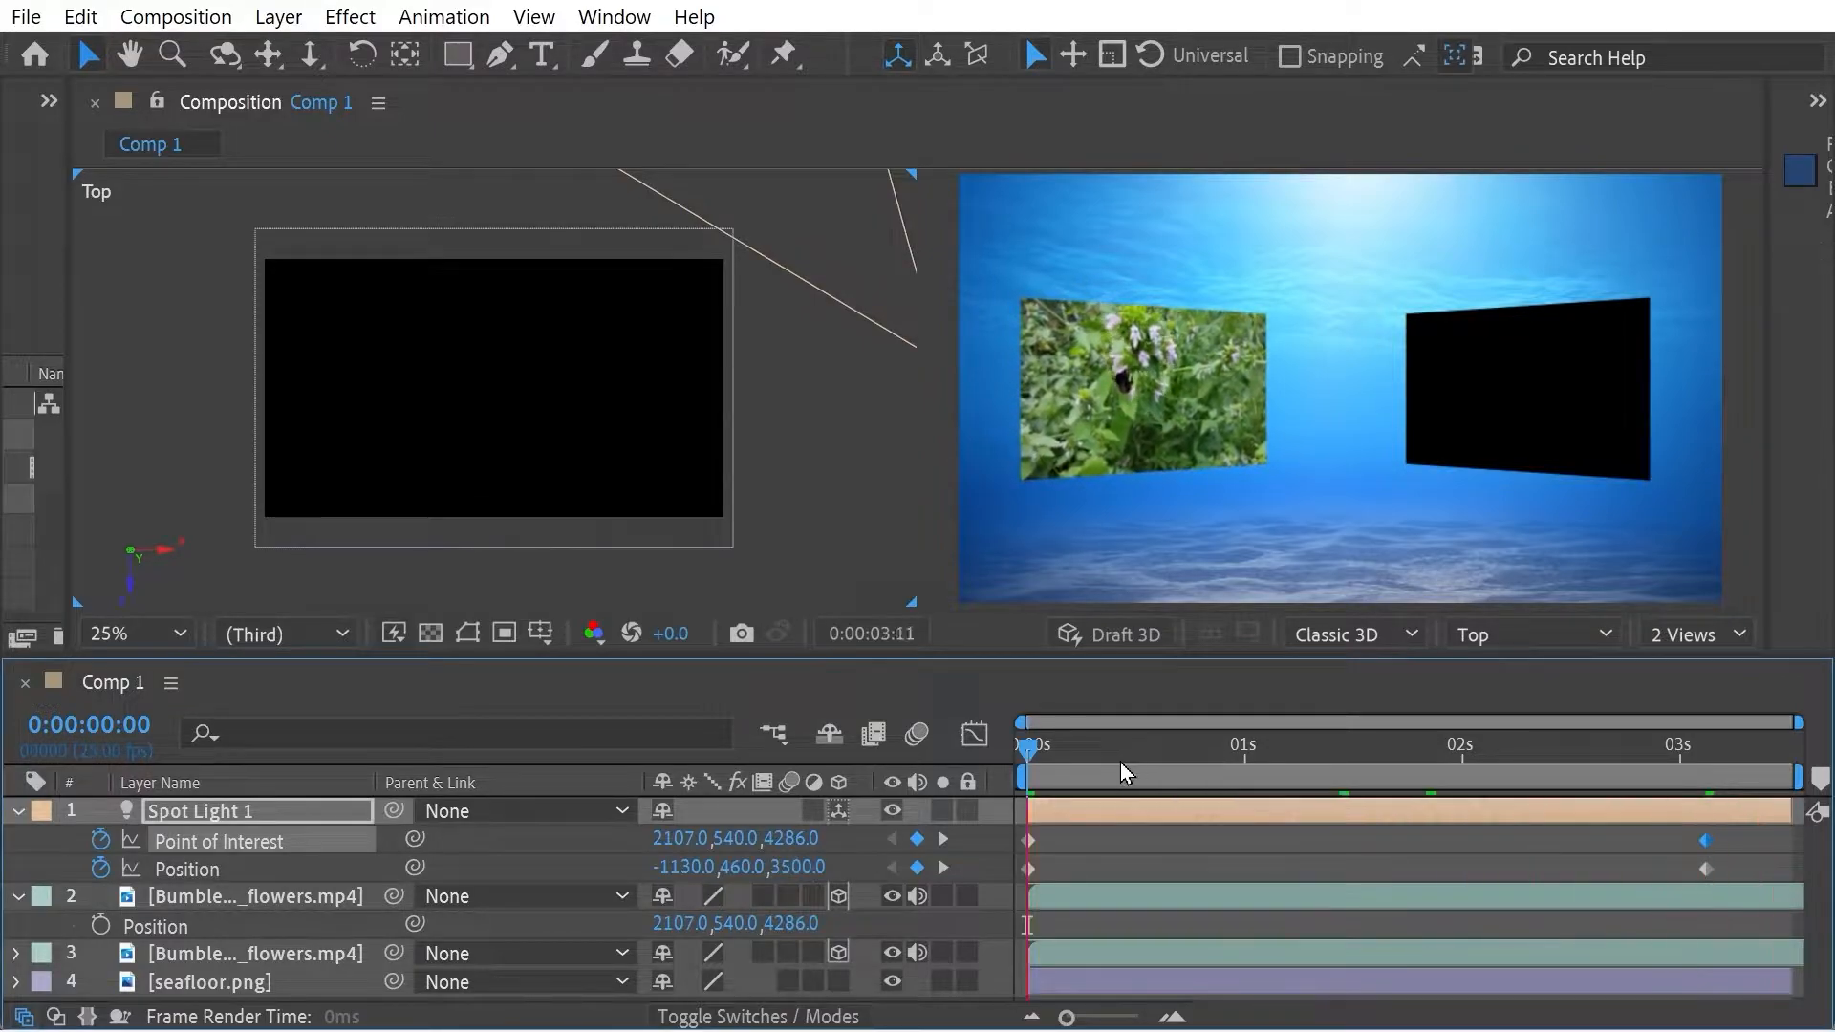
key("space")
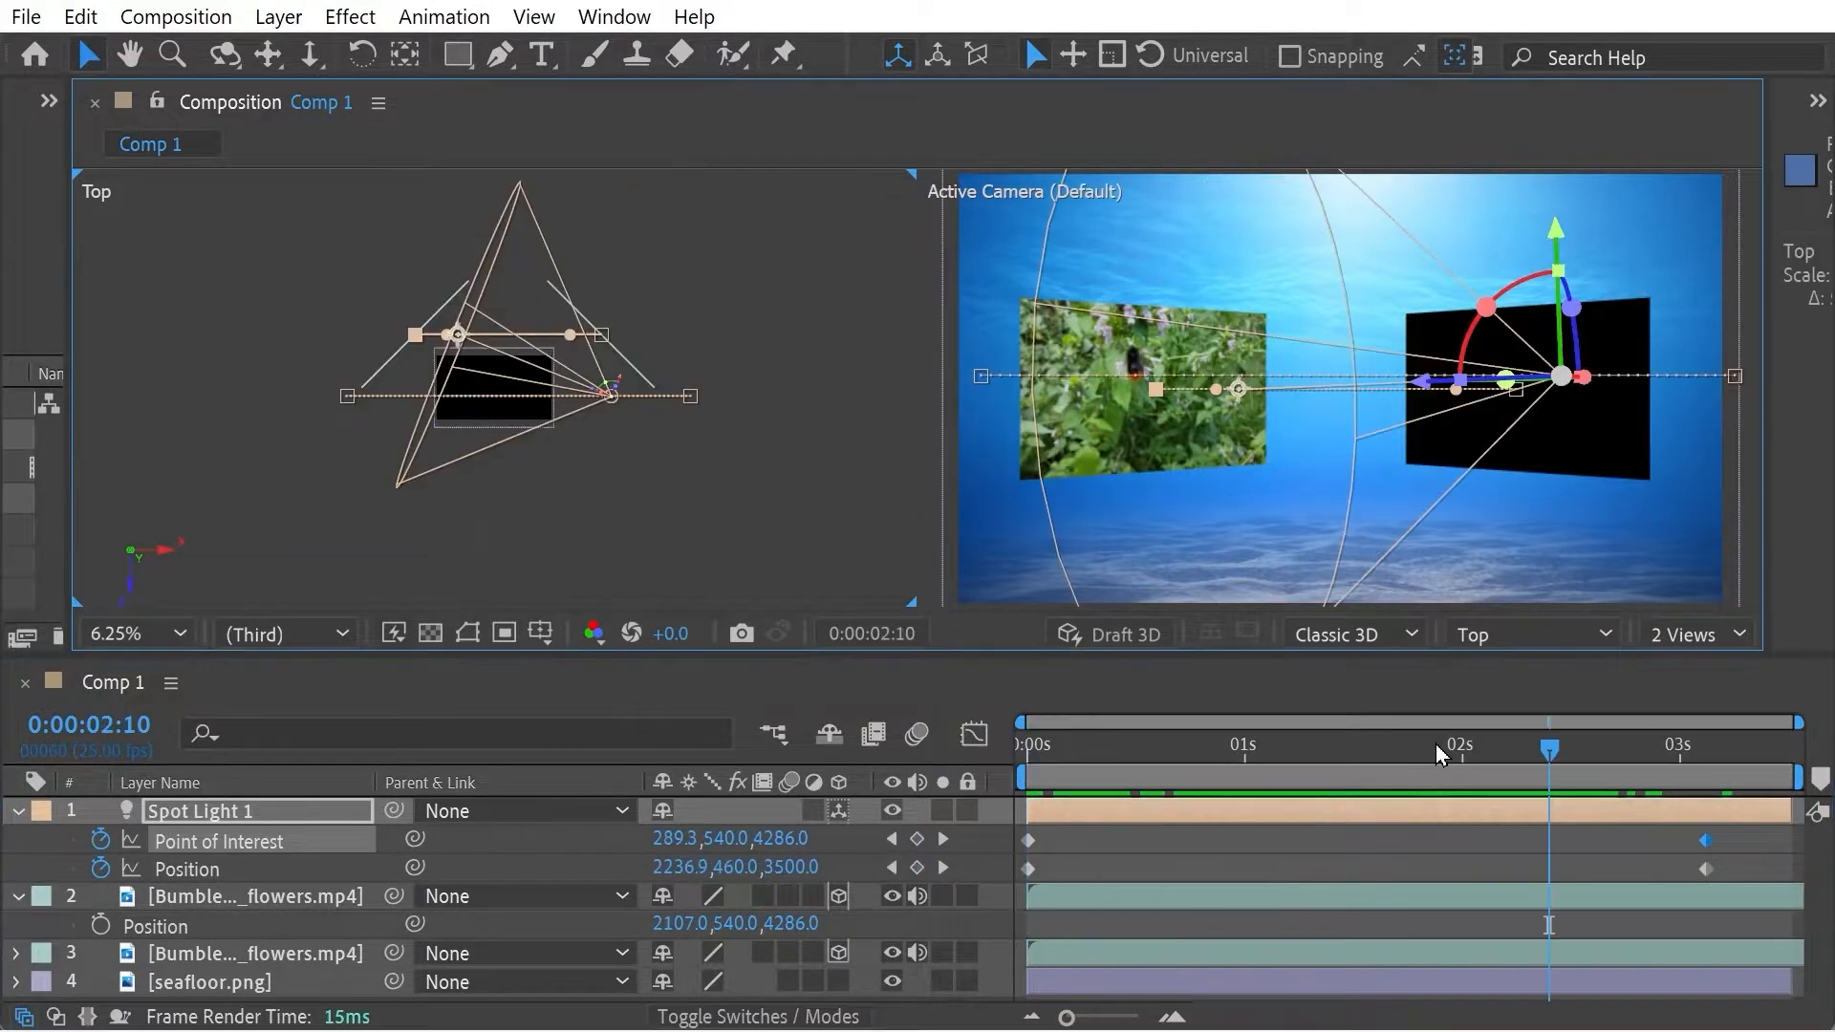
left_click_drag(1437, 749, 1193, 735)
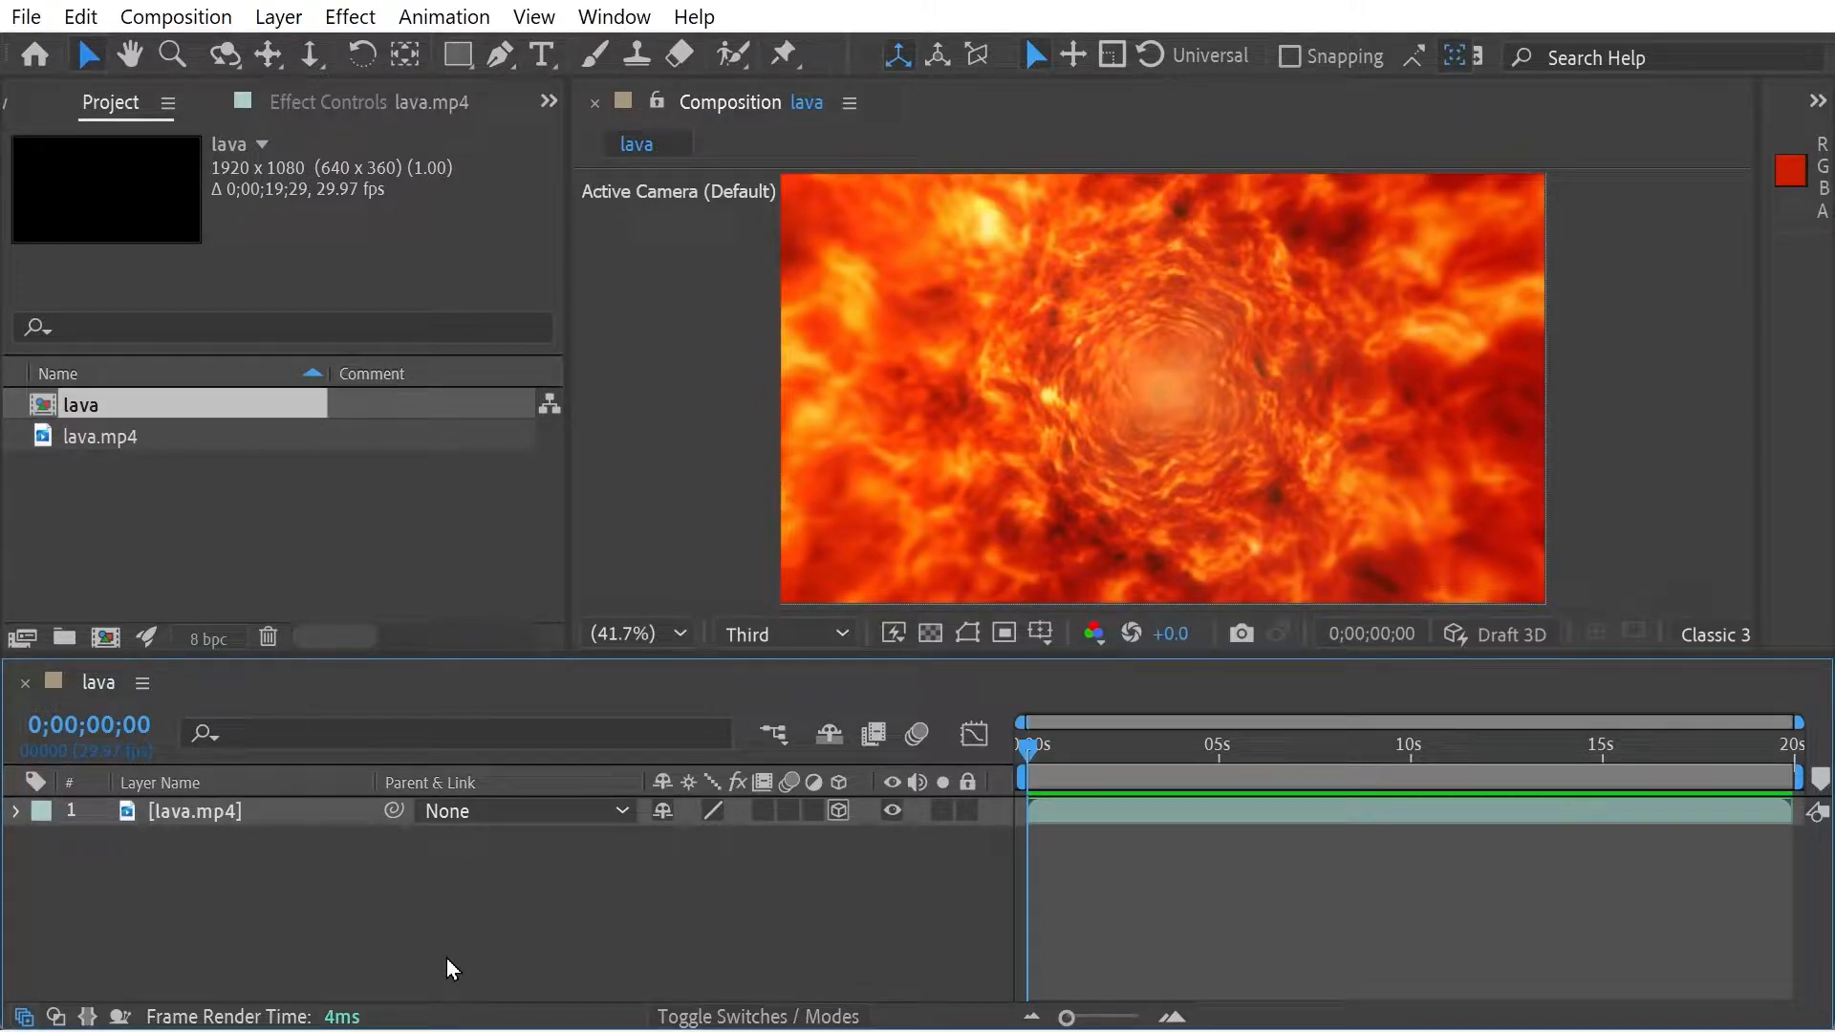
Add a point light with 237% intensity and no falloff to the lava composition
key("ctrl+alt+shift+l")
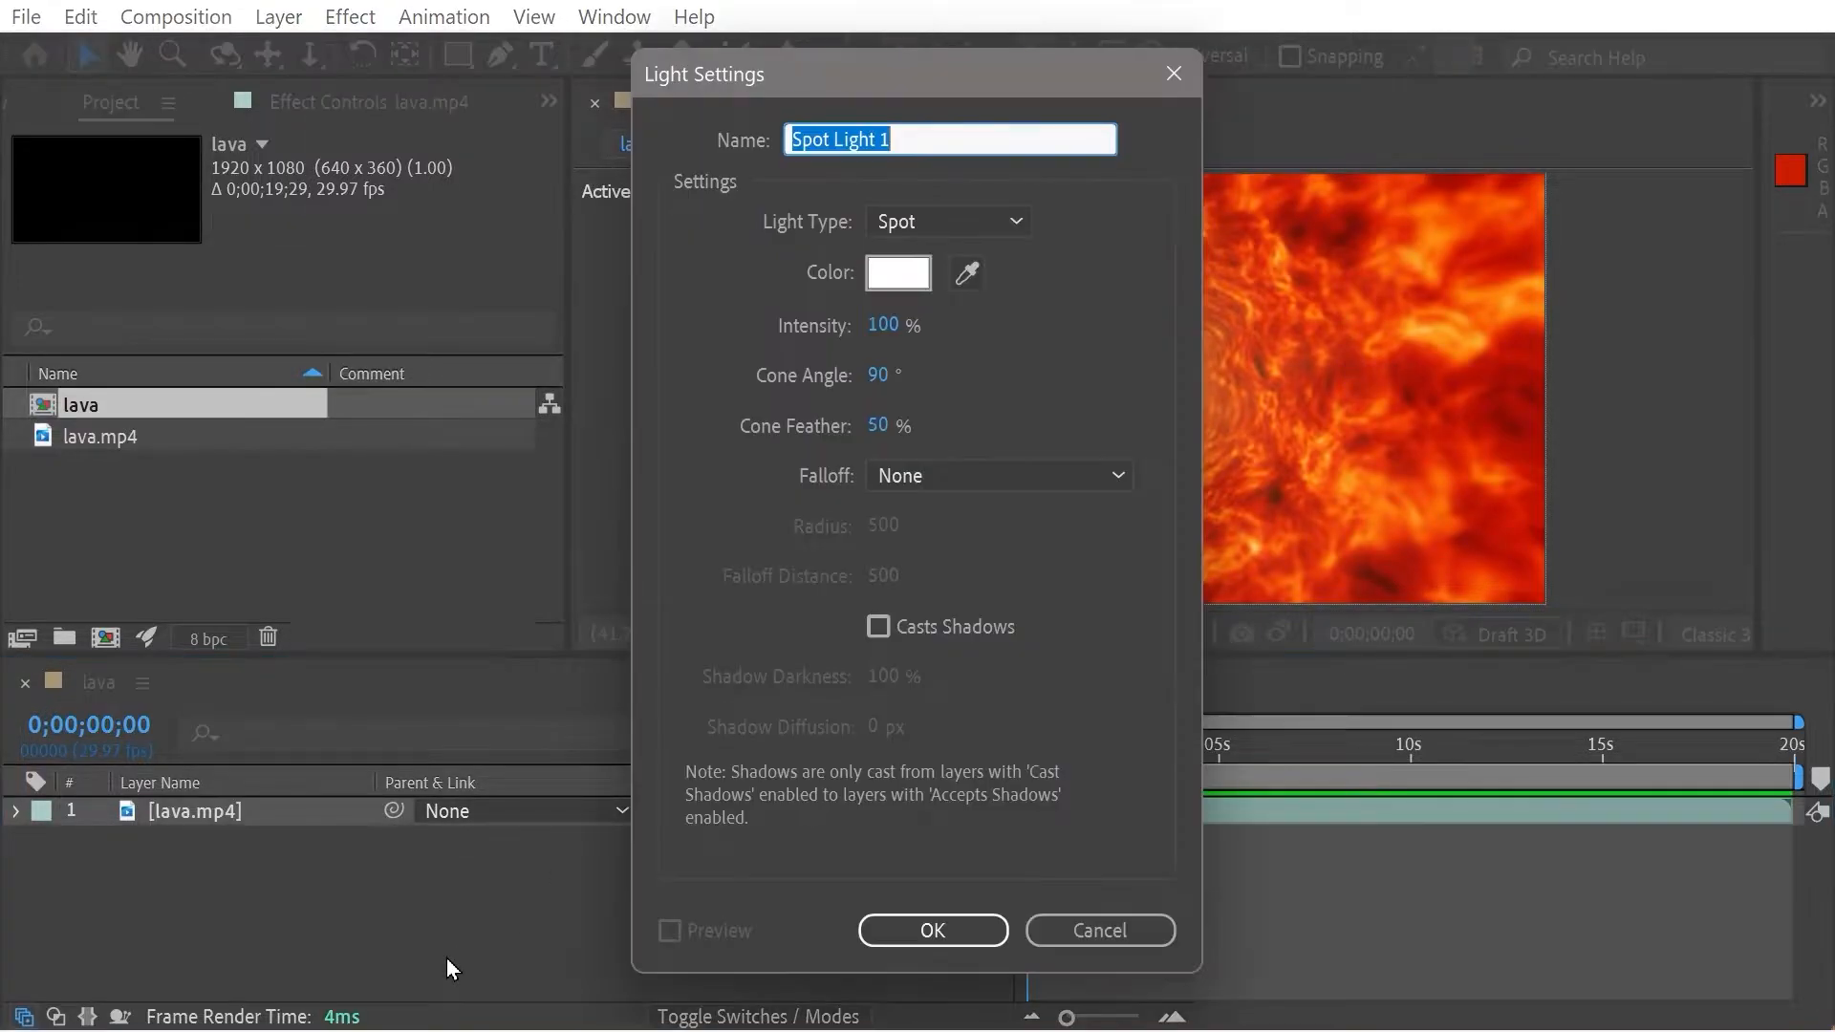
left_click(940, 214)
left_click(942, 329)
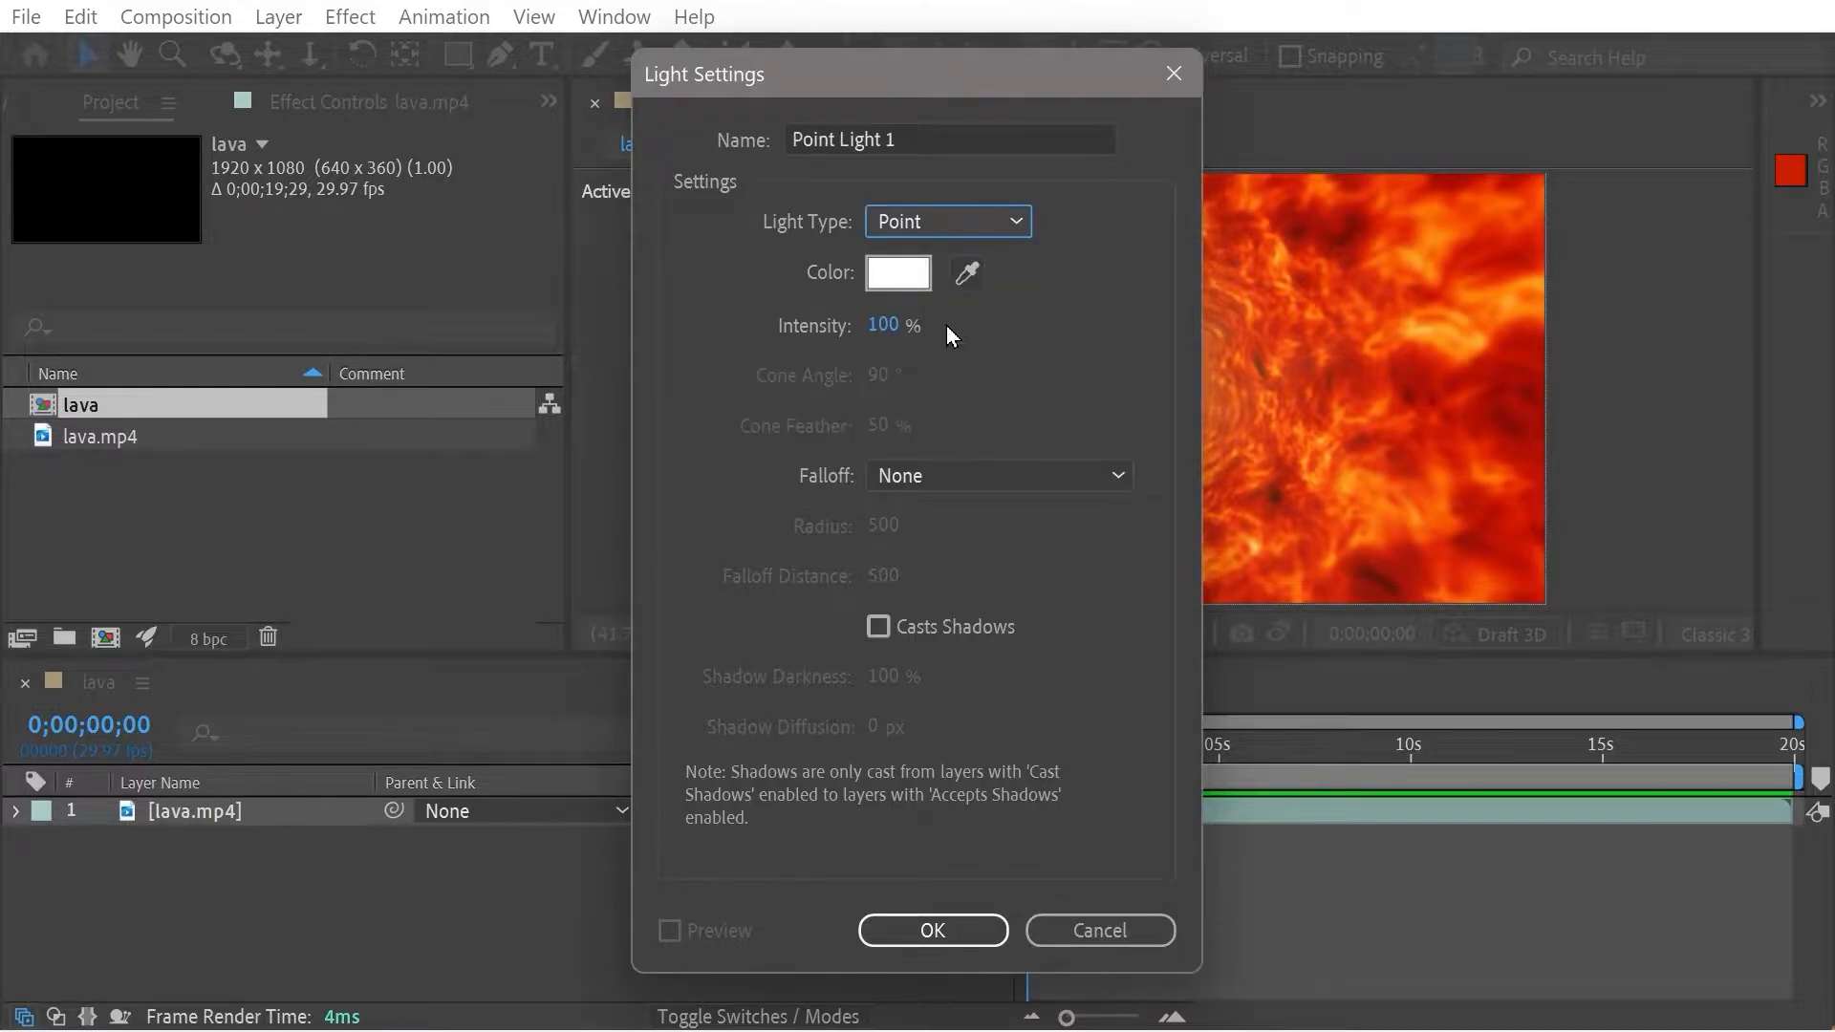
left_click_drag(880, 328, 991, 330)
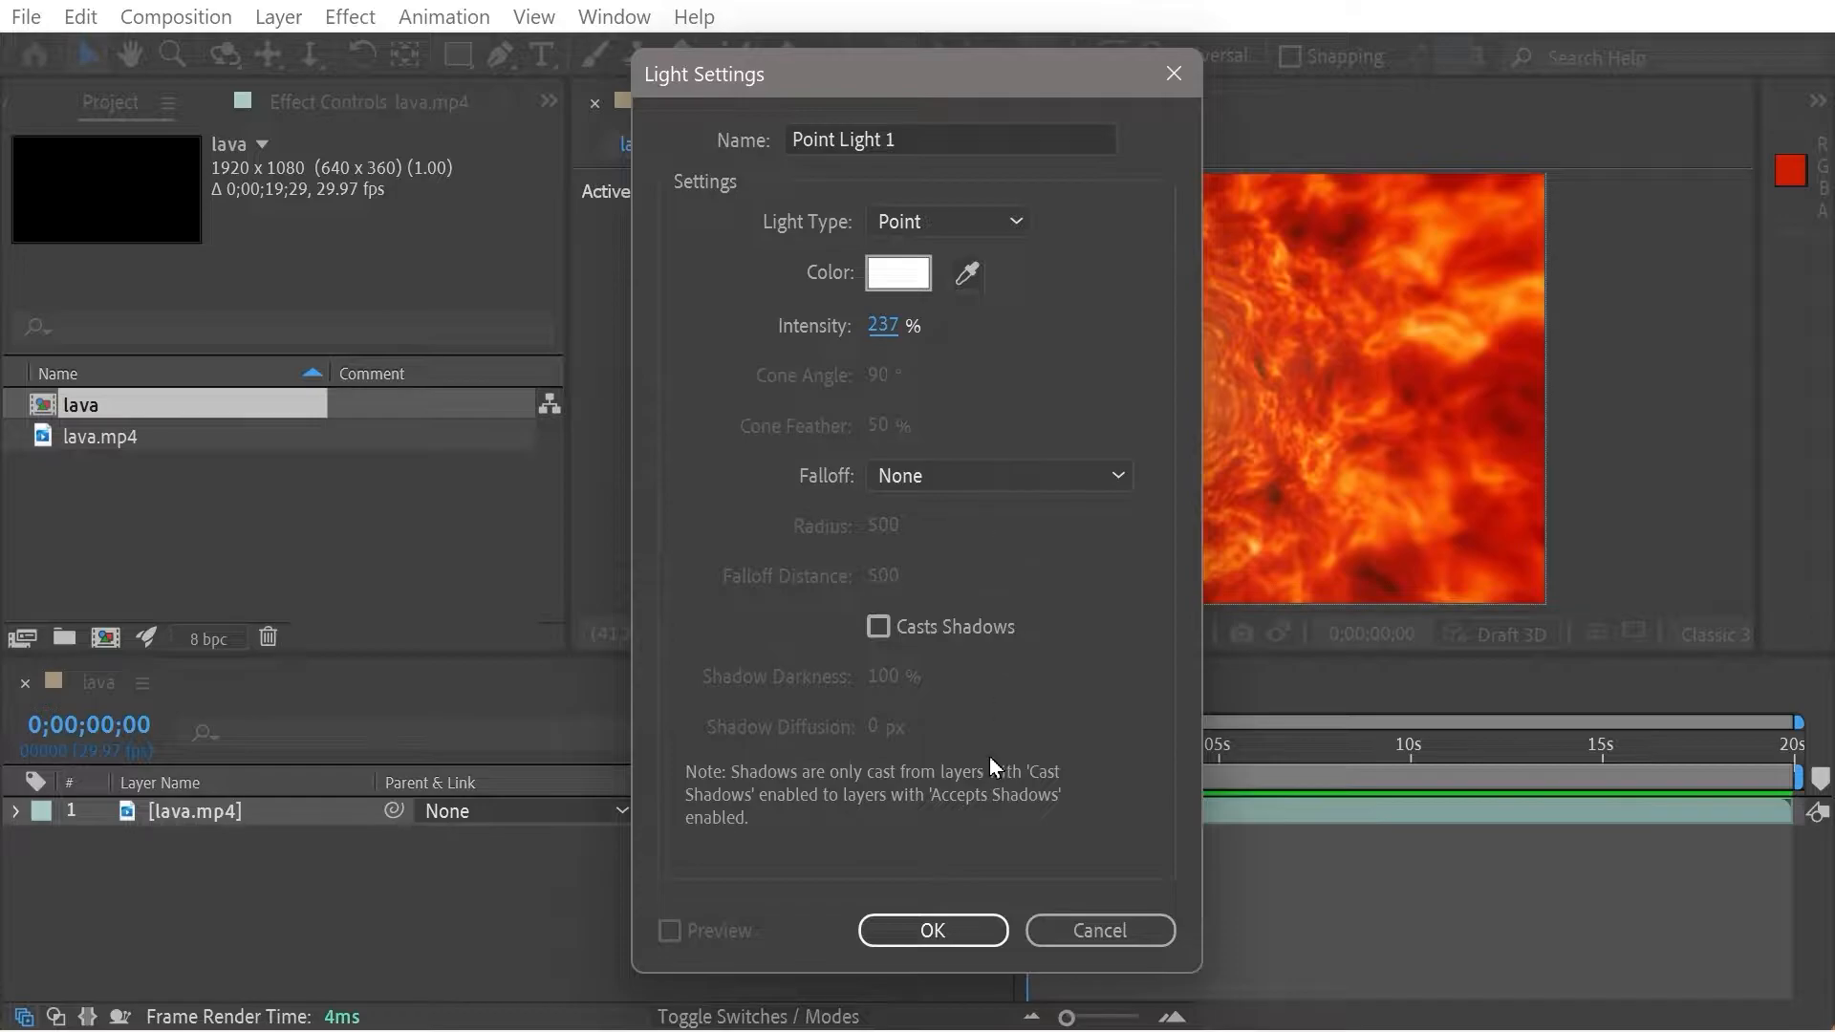
left_click(912, 934)
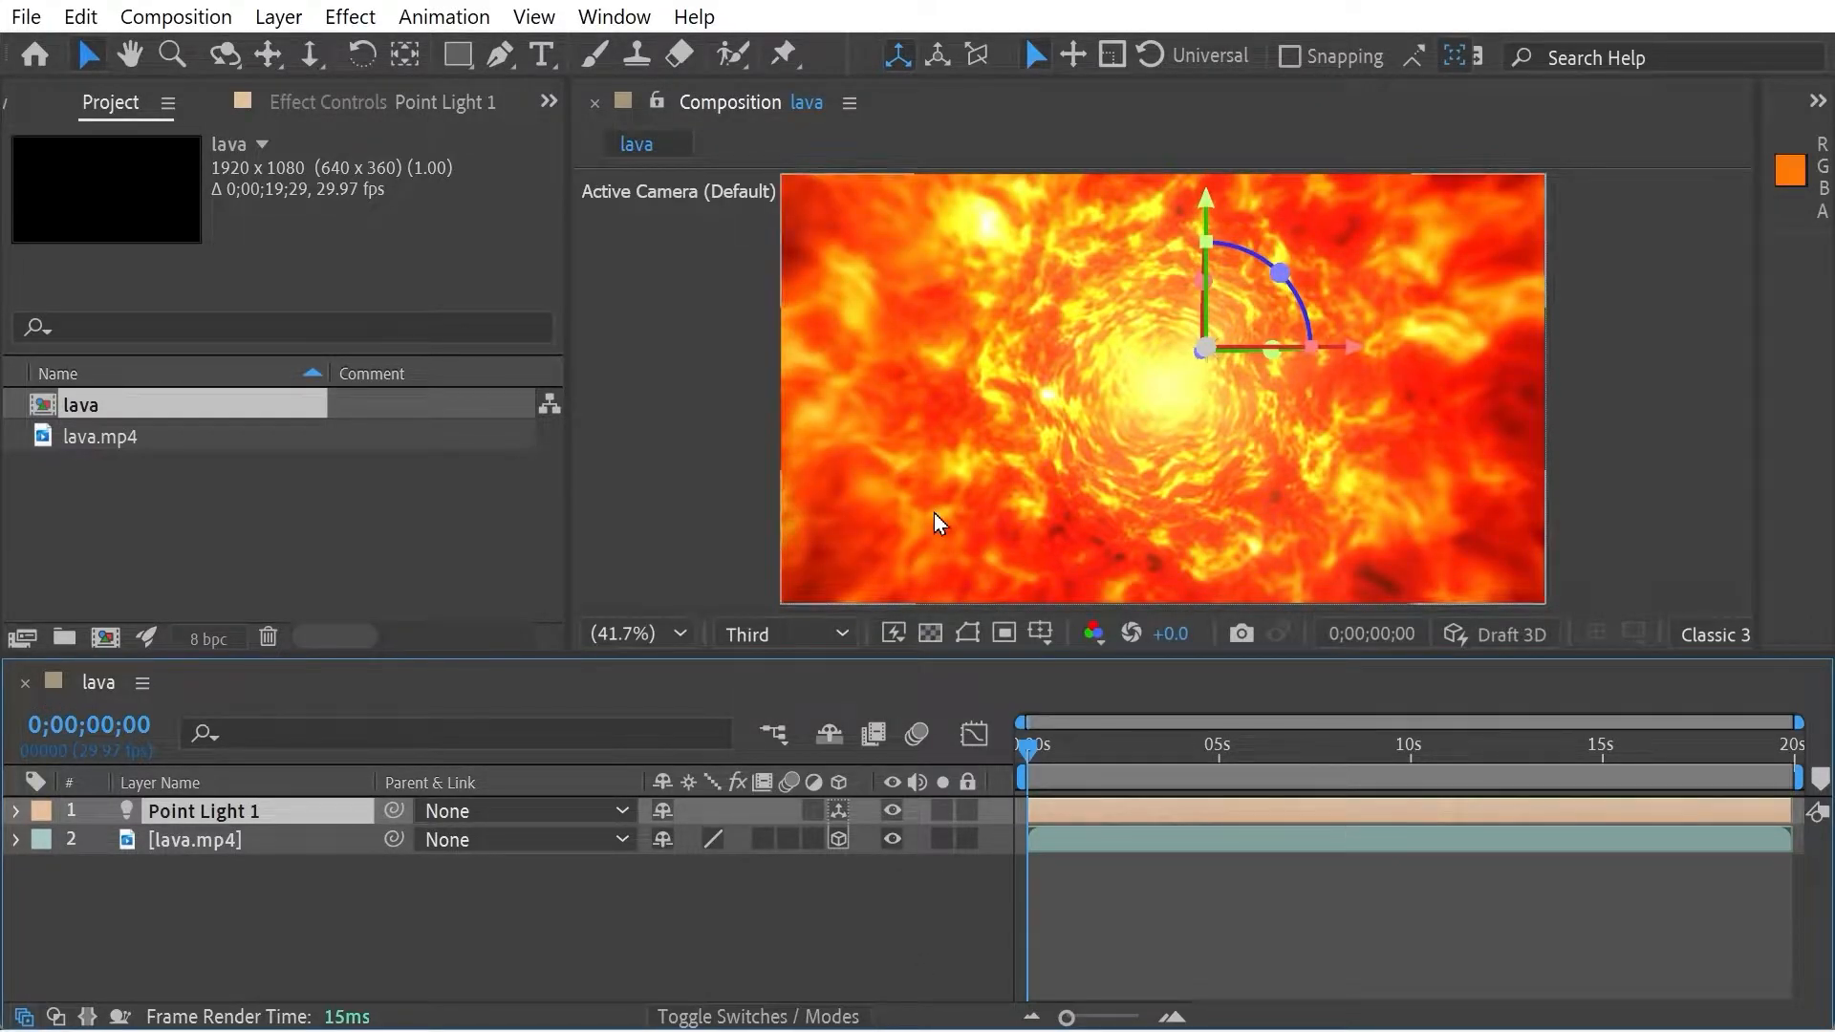
Show the lava composition in two side-by-side views and move the point light to the side in the custom view
left_click_drag(568, 355, 7, 329)
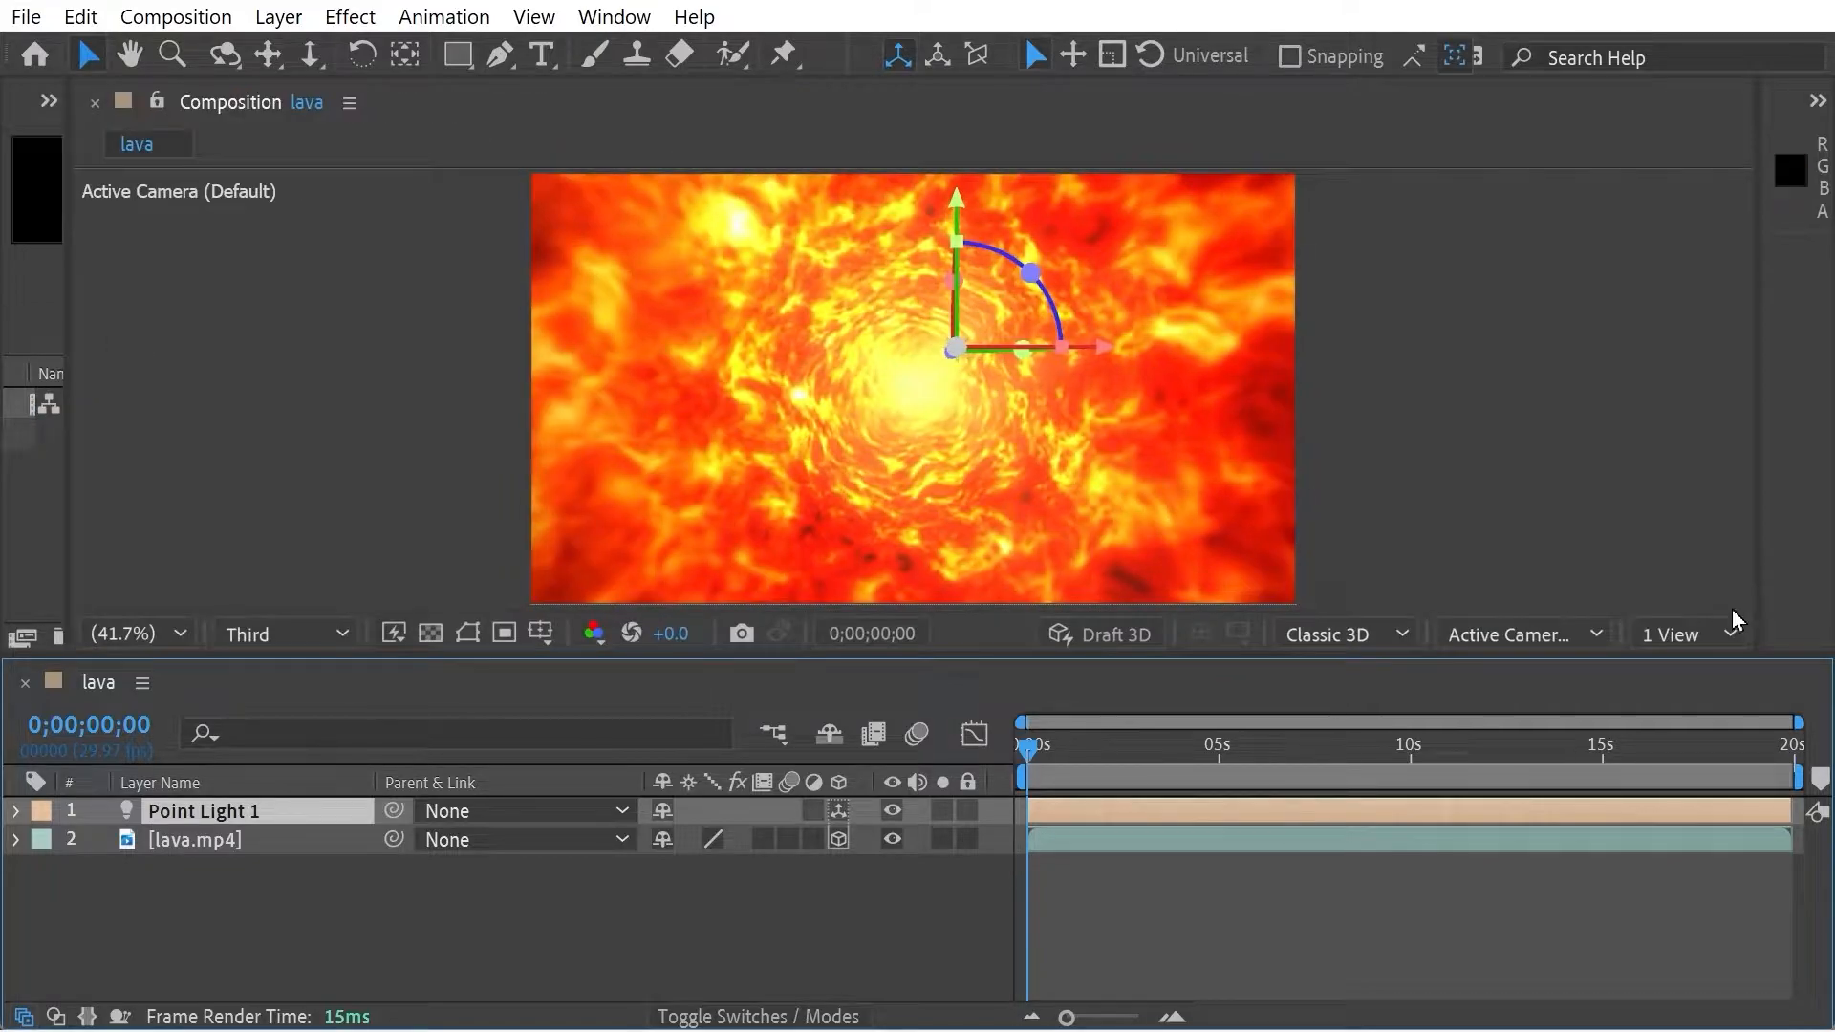
left_click(1697, 635)
left_click(1630, 707)
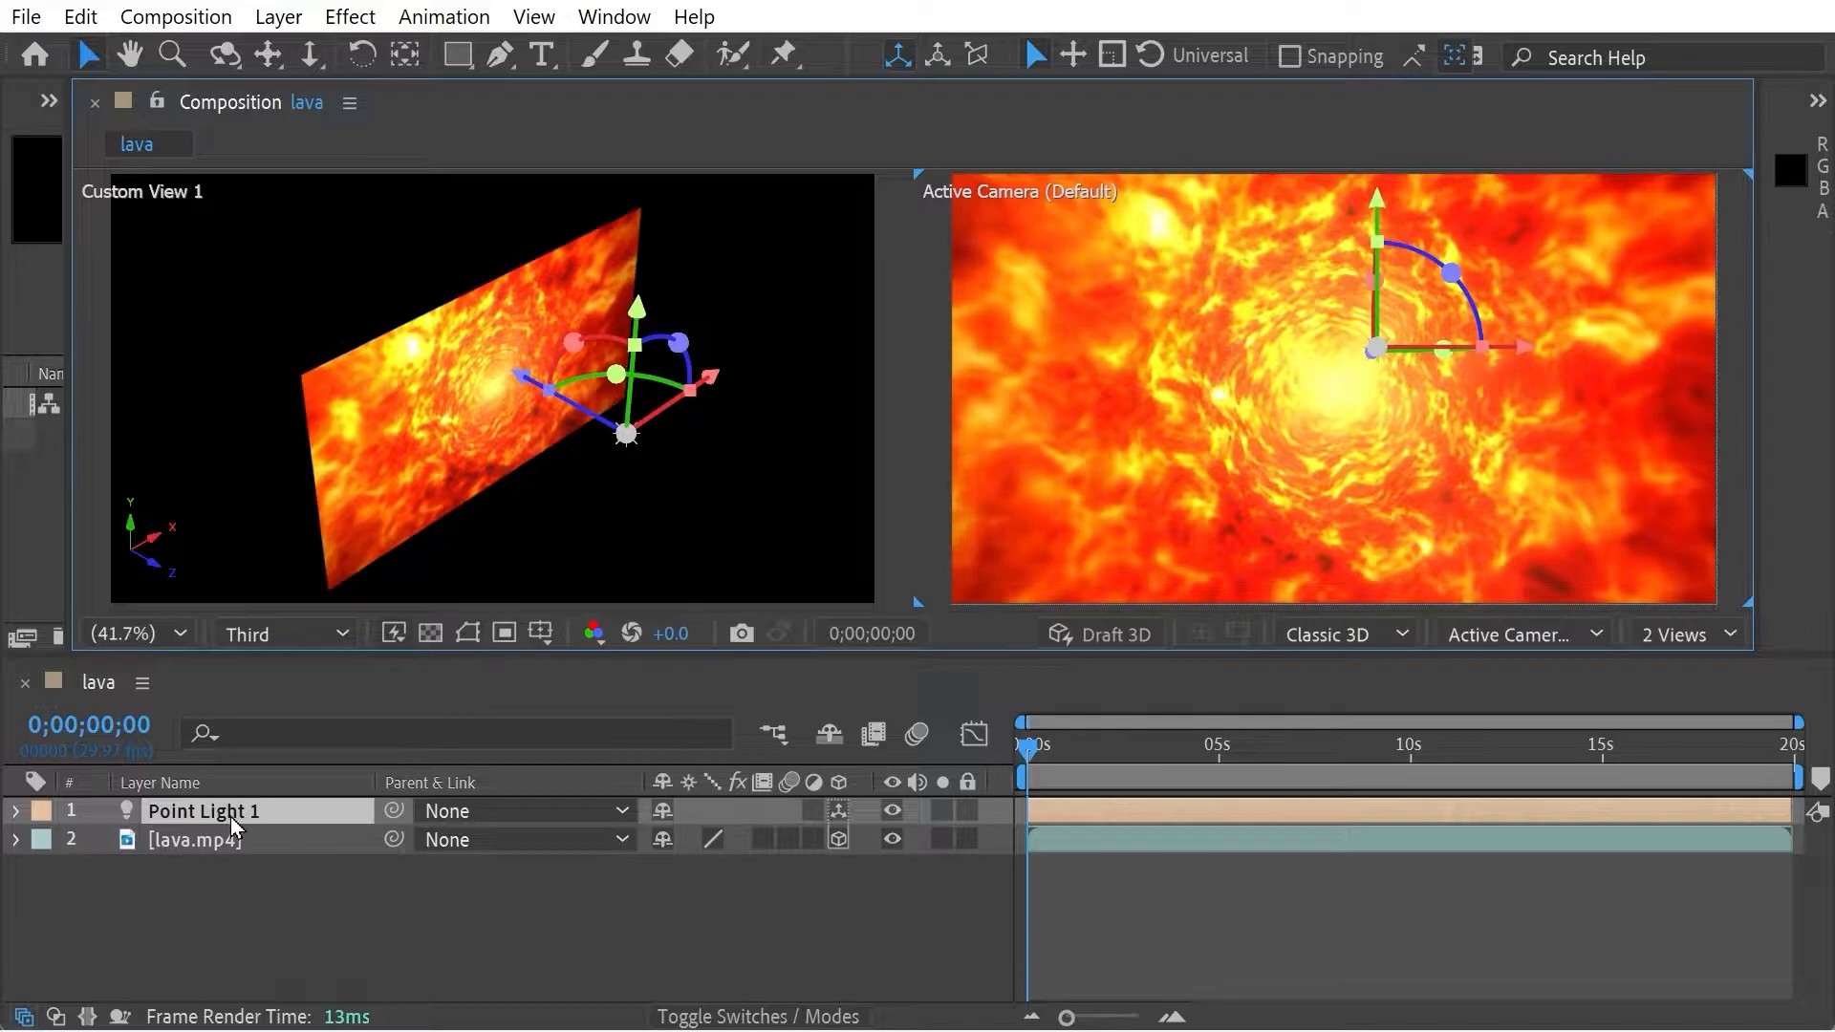
left_click(628, 442)
left_click_drag(627, 442, 465, 471)
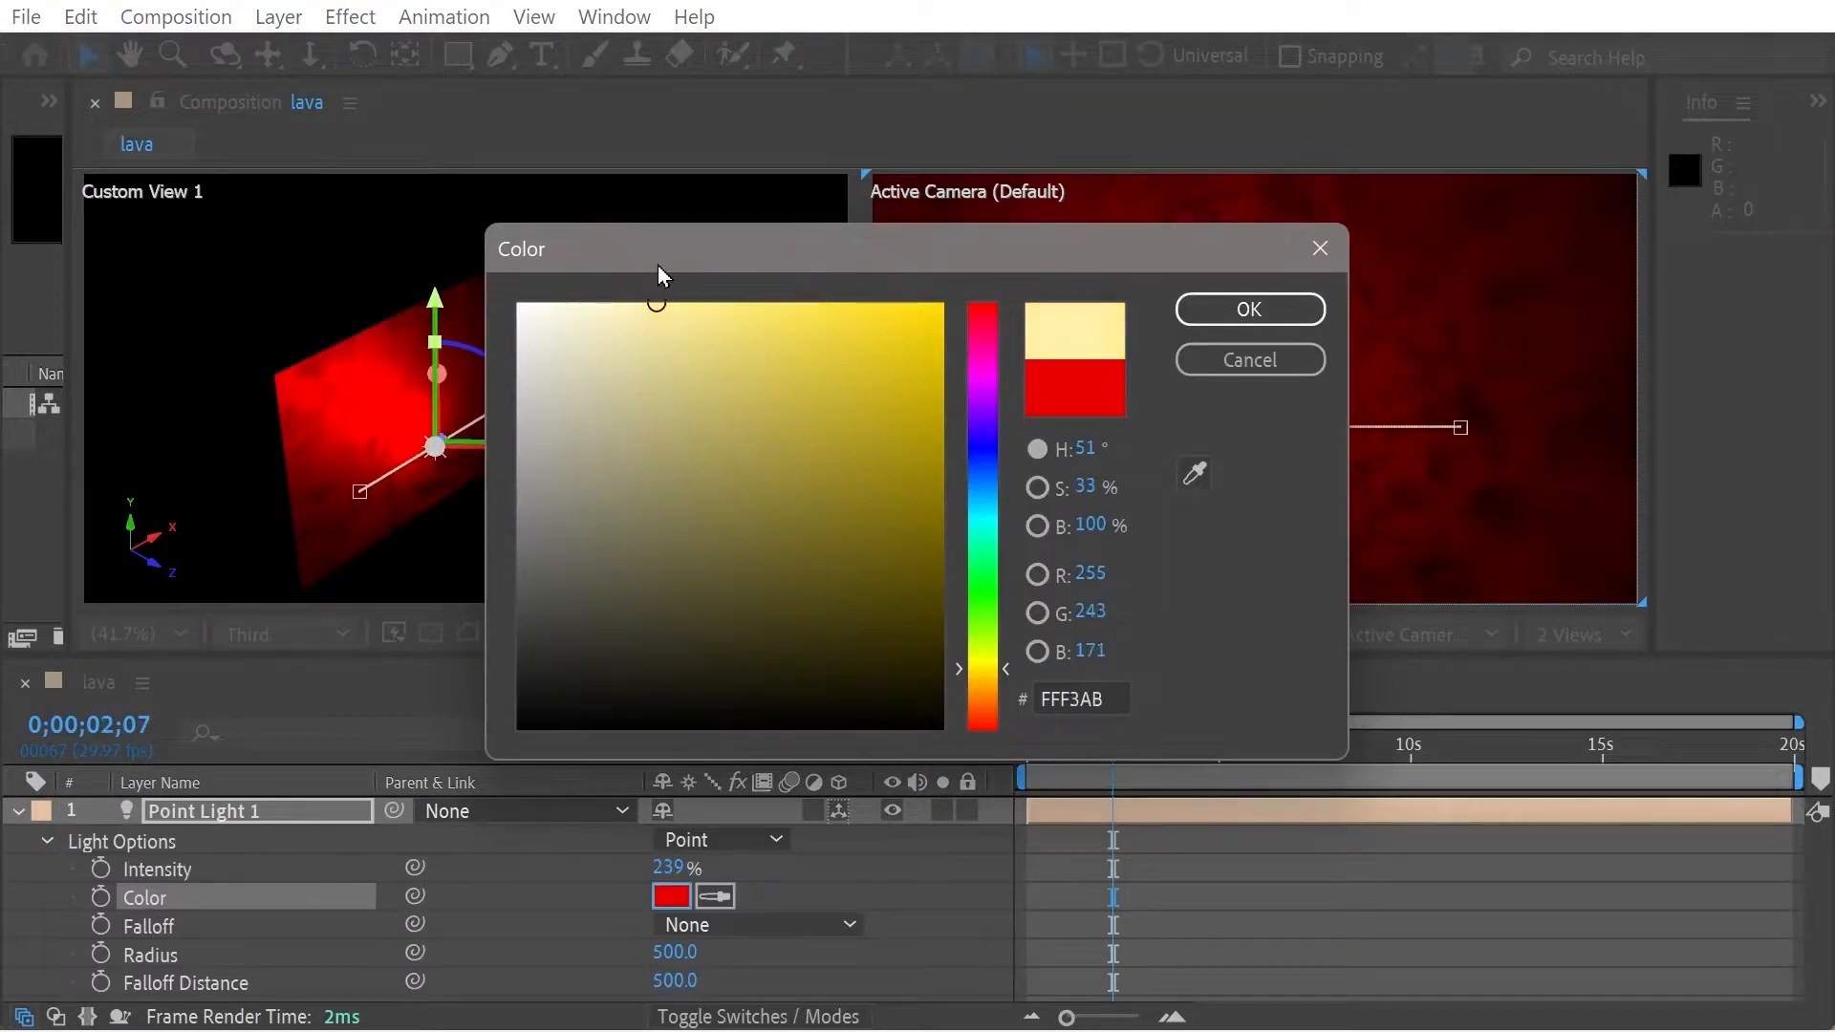
Set the point light's color to light yellow and preview its animation from the start of the lava composition
left_click(1239, 321)
left_click_drag(1113, 751, 963, 728)
key("space")
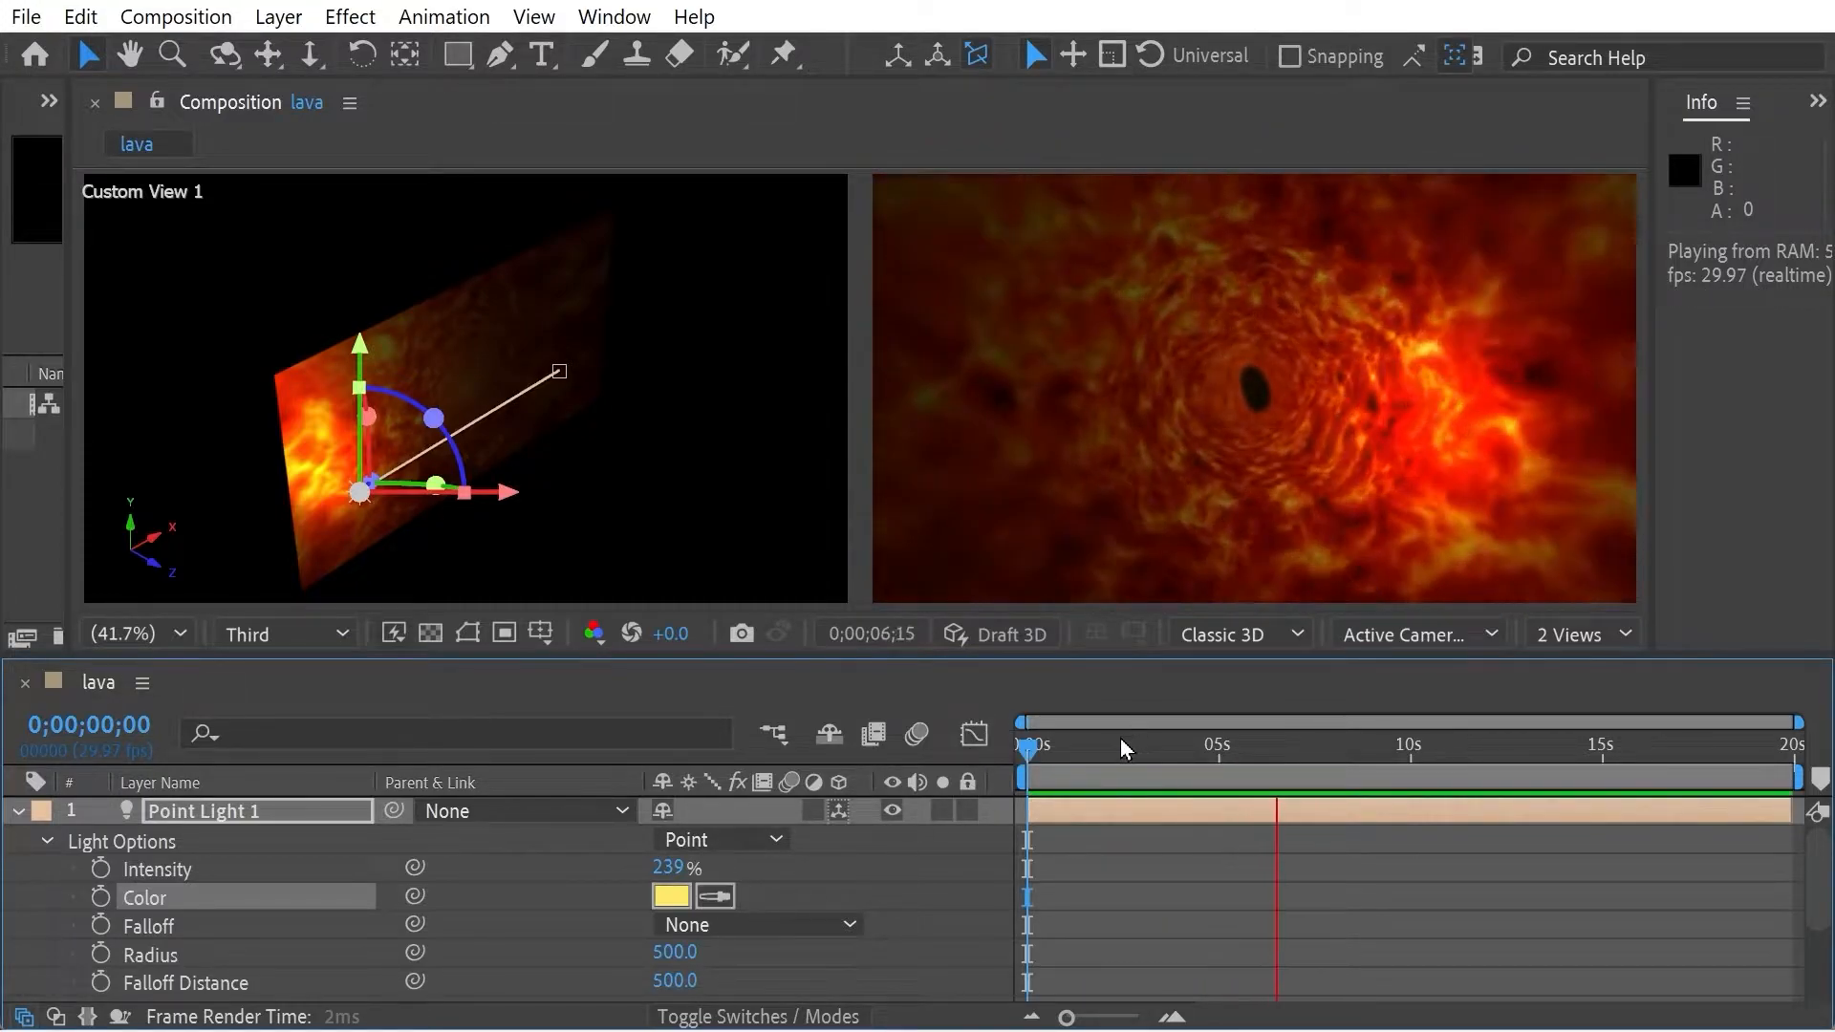
key("space")
Set the point light's intensity to 792% and preview the animation
left_click_drag(661, 860, 1368, 866)
left_click_drag(1558, 876, 1609, 895)
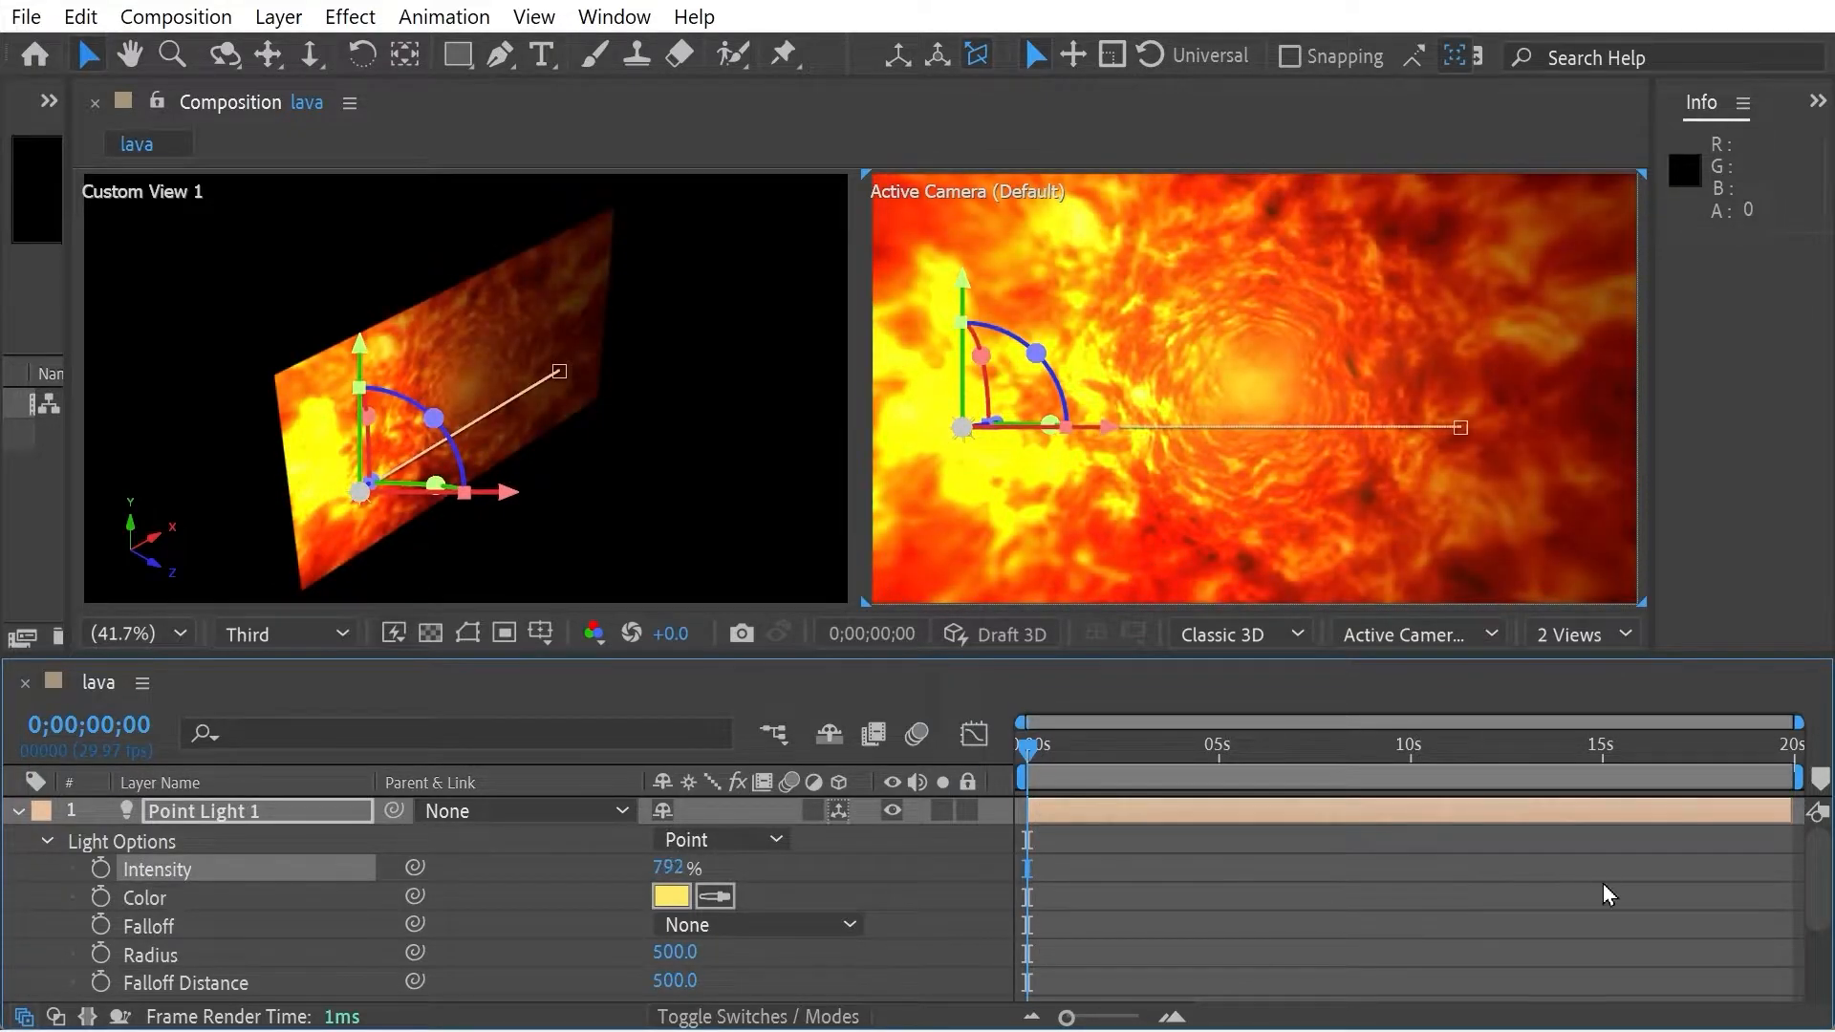
left_click_drag(1116, 744, 772, 736)
key("space")
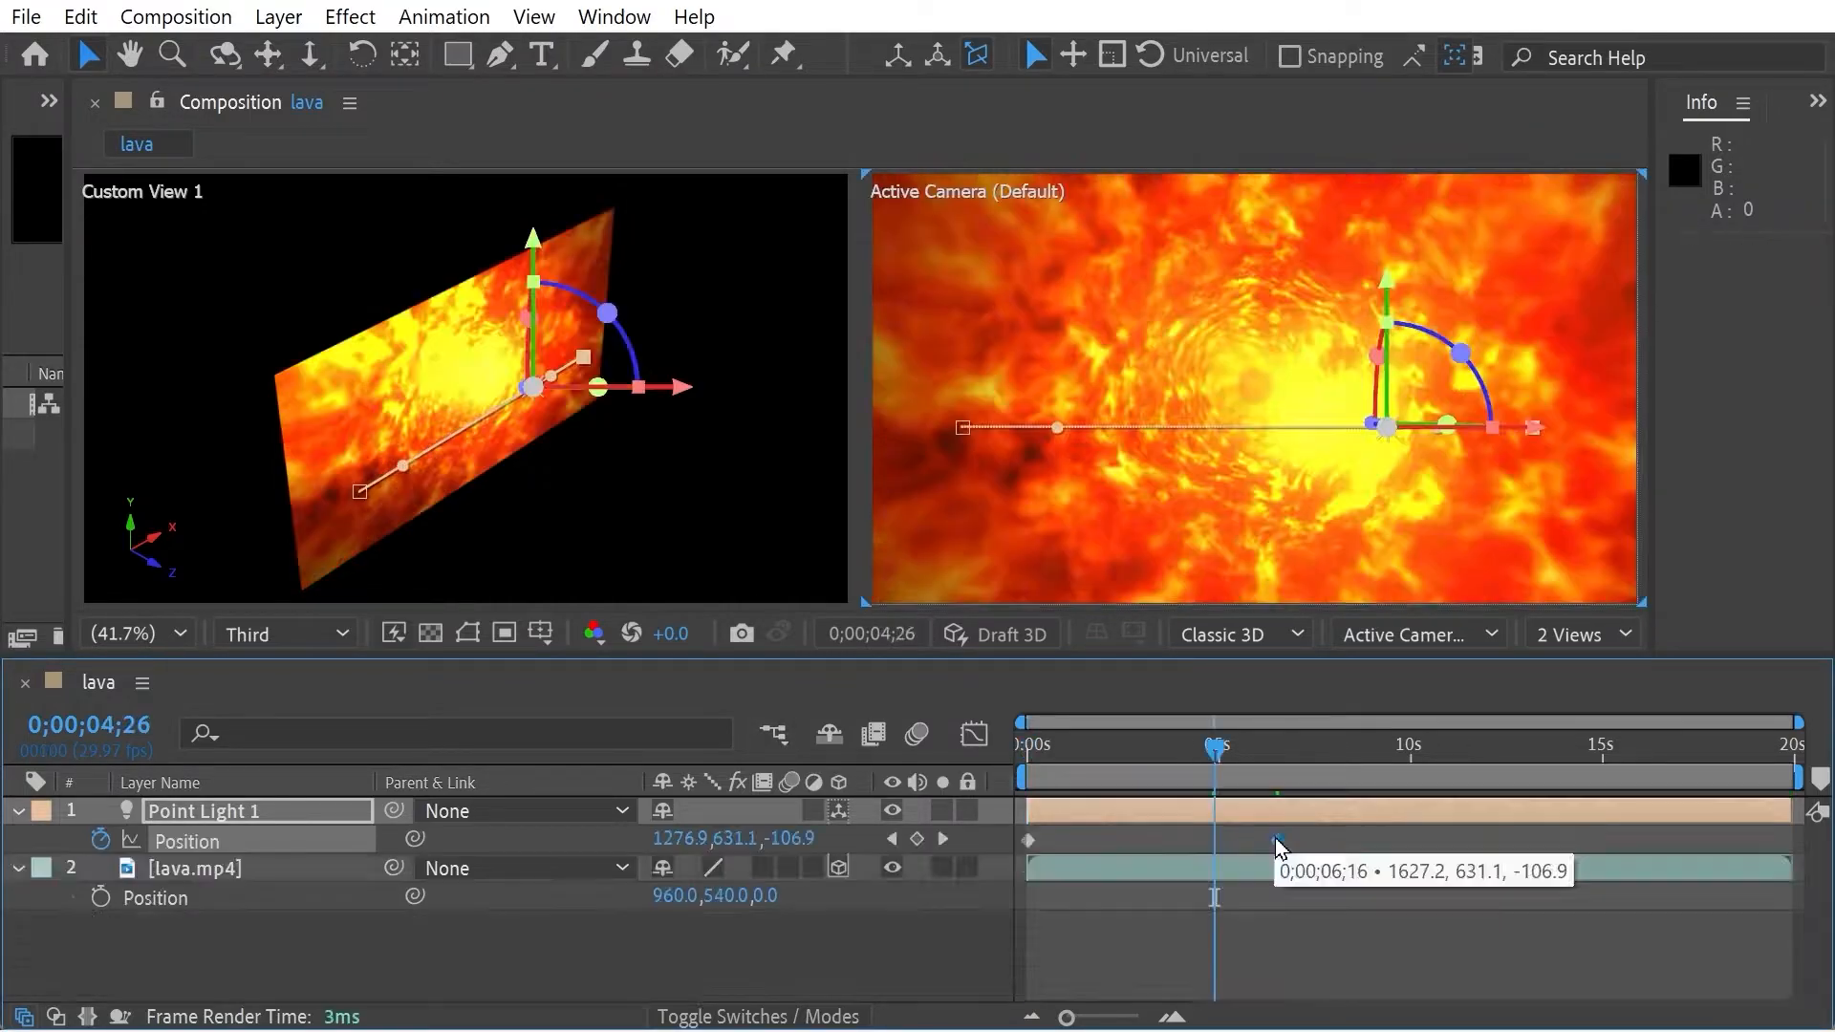
Move the point light's last position keyframe to about 14 seconds and keyframe its Z position at -11.9 at 0;00;03;16
left_click_drag(1575, 842, 1581, 843)
left_click_drag(1253, 755, 1166, 757)
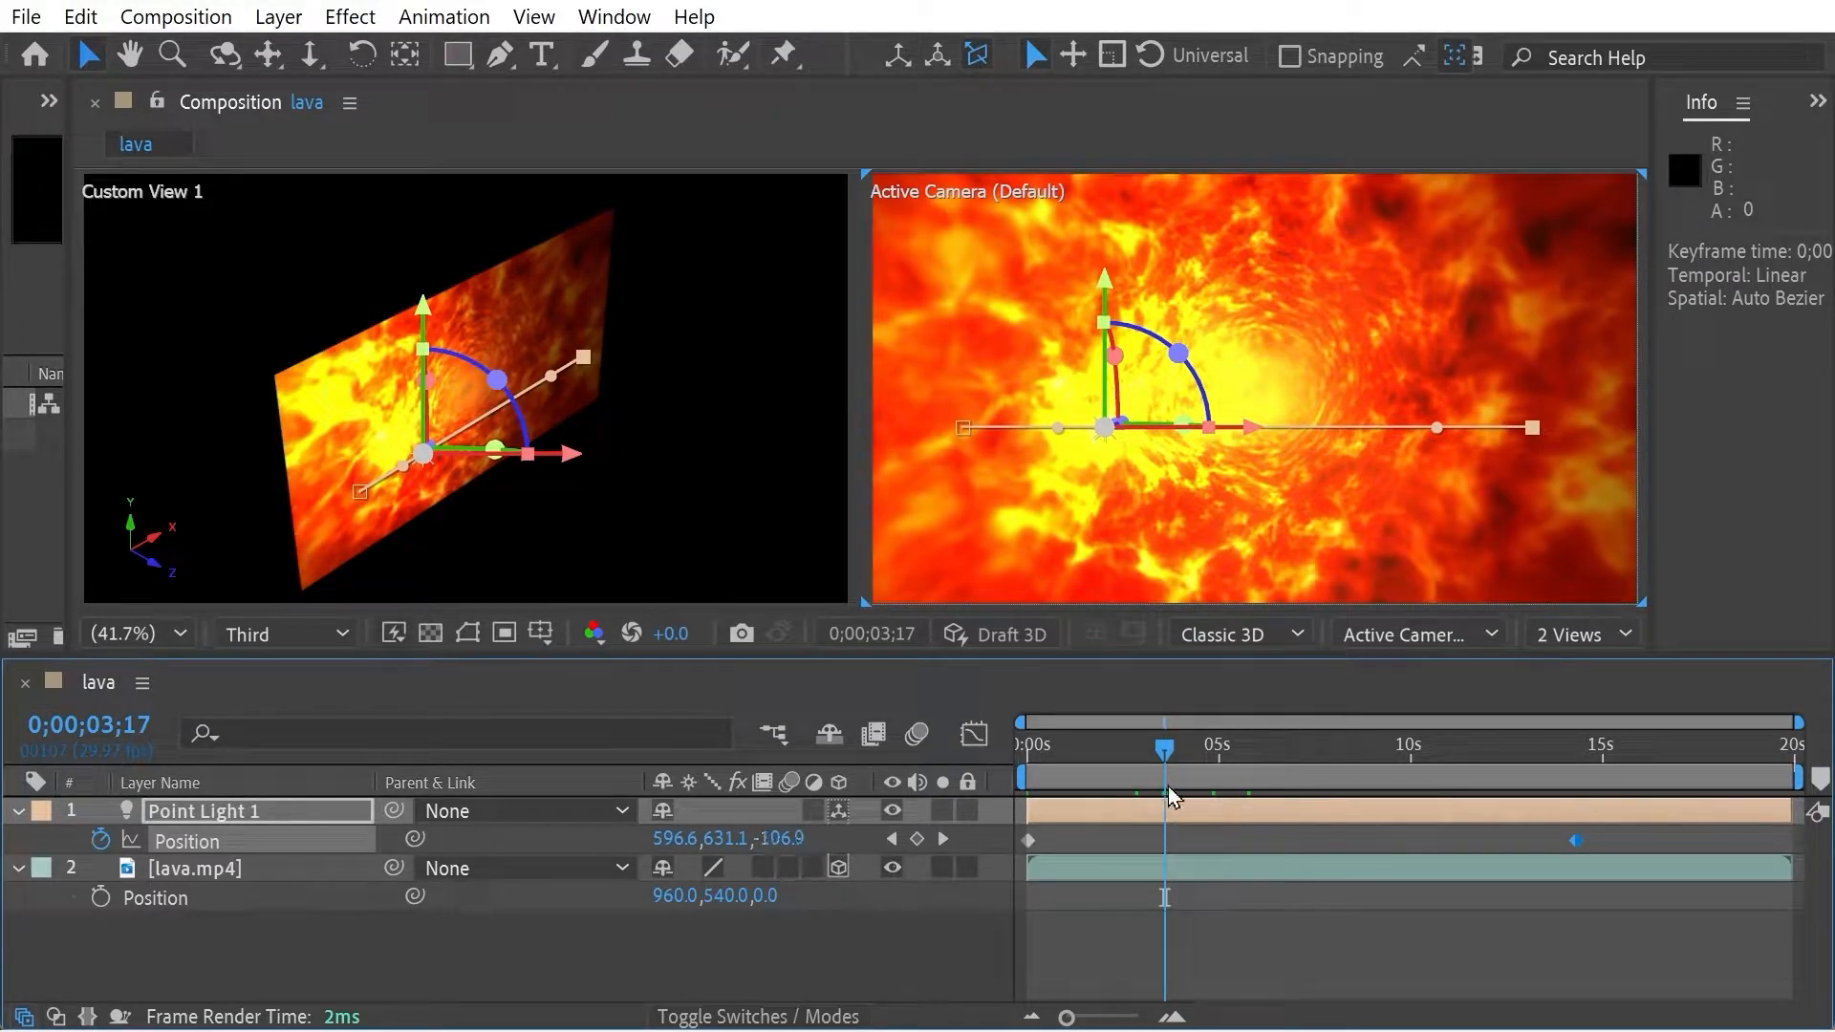
left_click_drag(1070, 749, 1163, 782)
left_click_drag(763, 841, 945, 844)
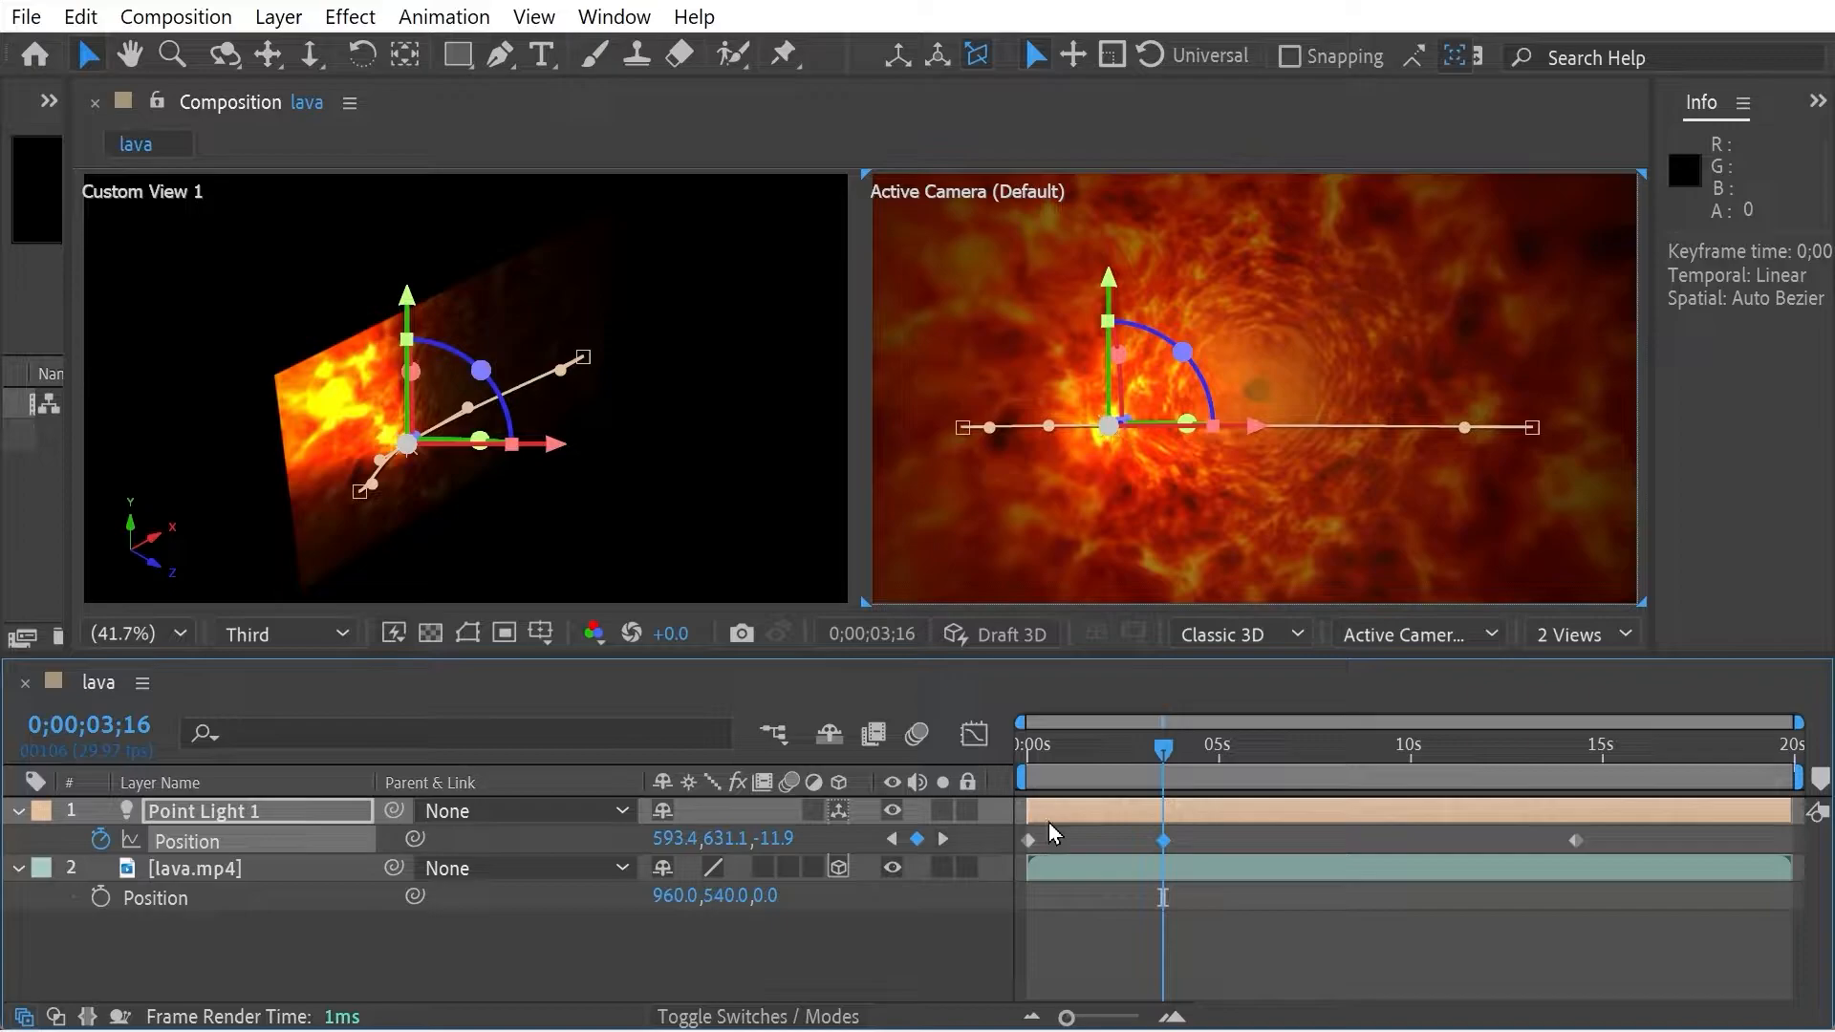
At 0;00;08;07, keyframe a lower Z position to pull the point light away from the lava layer, and preview from the start
left_click_drag(1189, 747, 1344, 756)
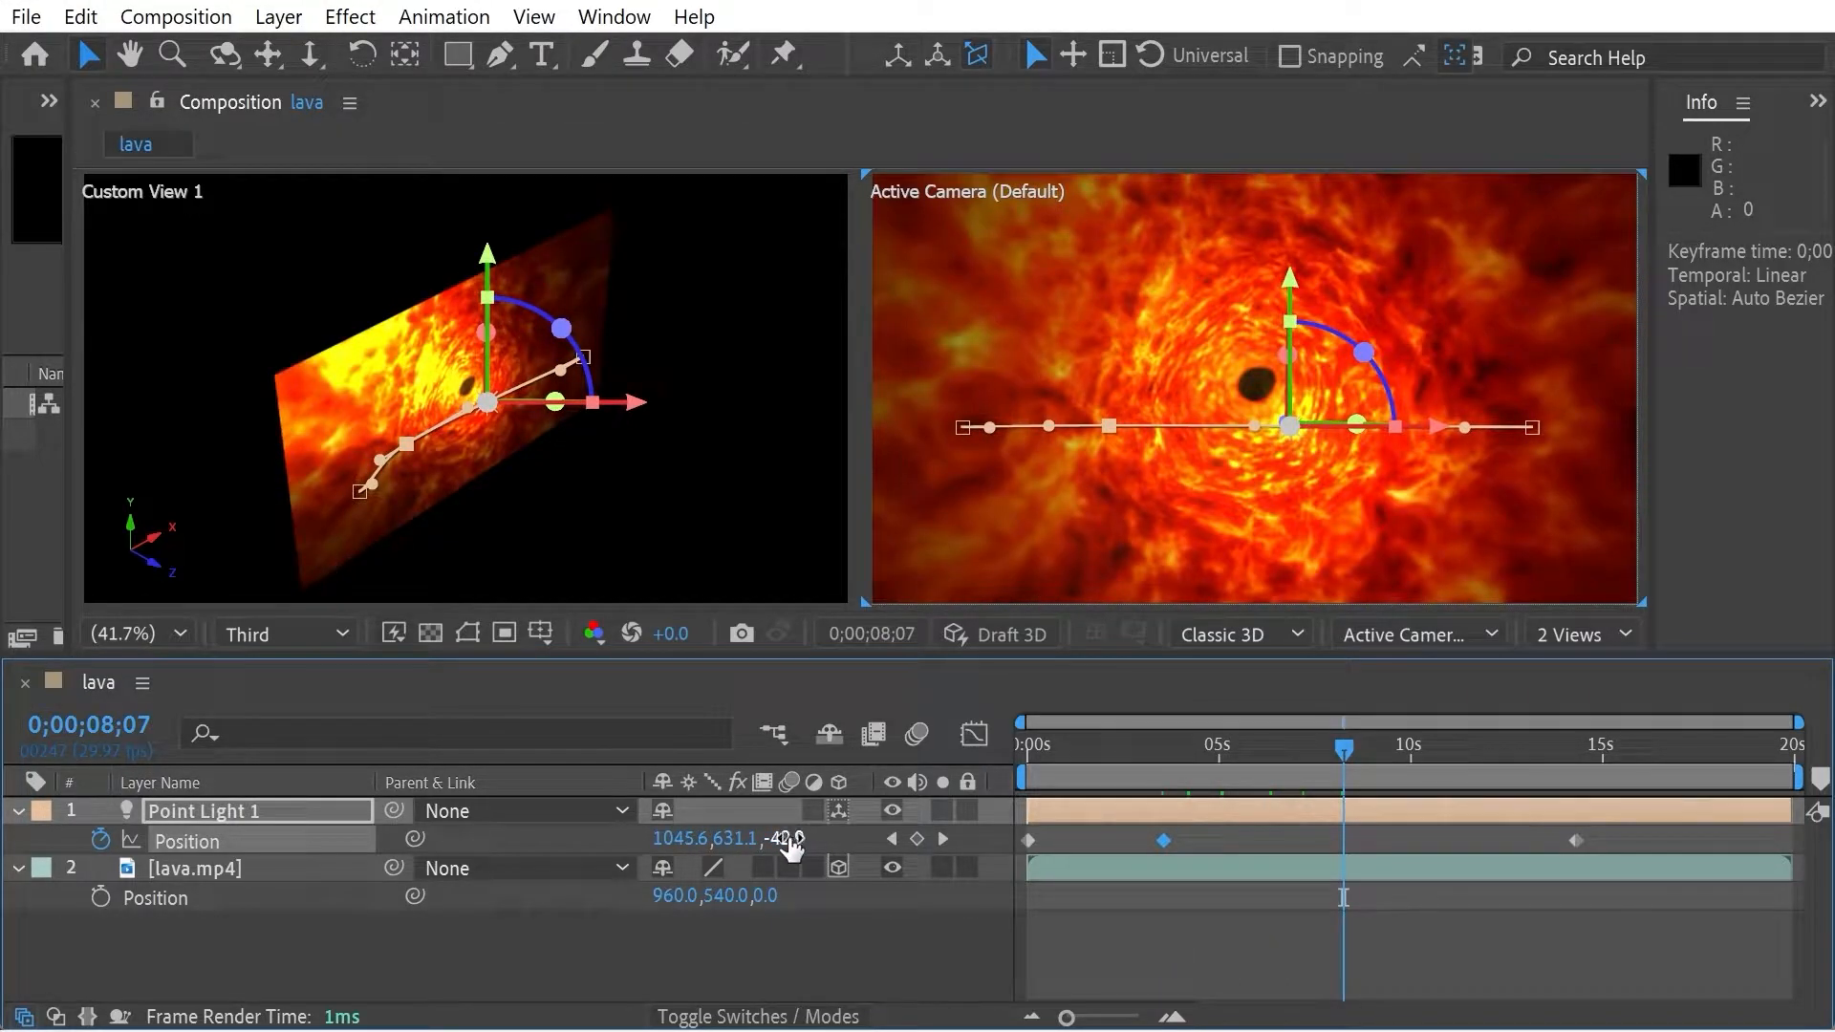
left_click_drag(796, 838, 397, 813)
left_click_drag(1362, 764, 1027, 759)
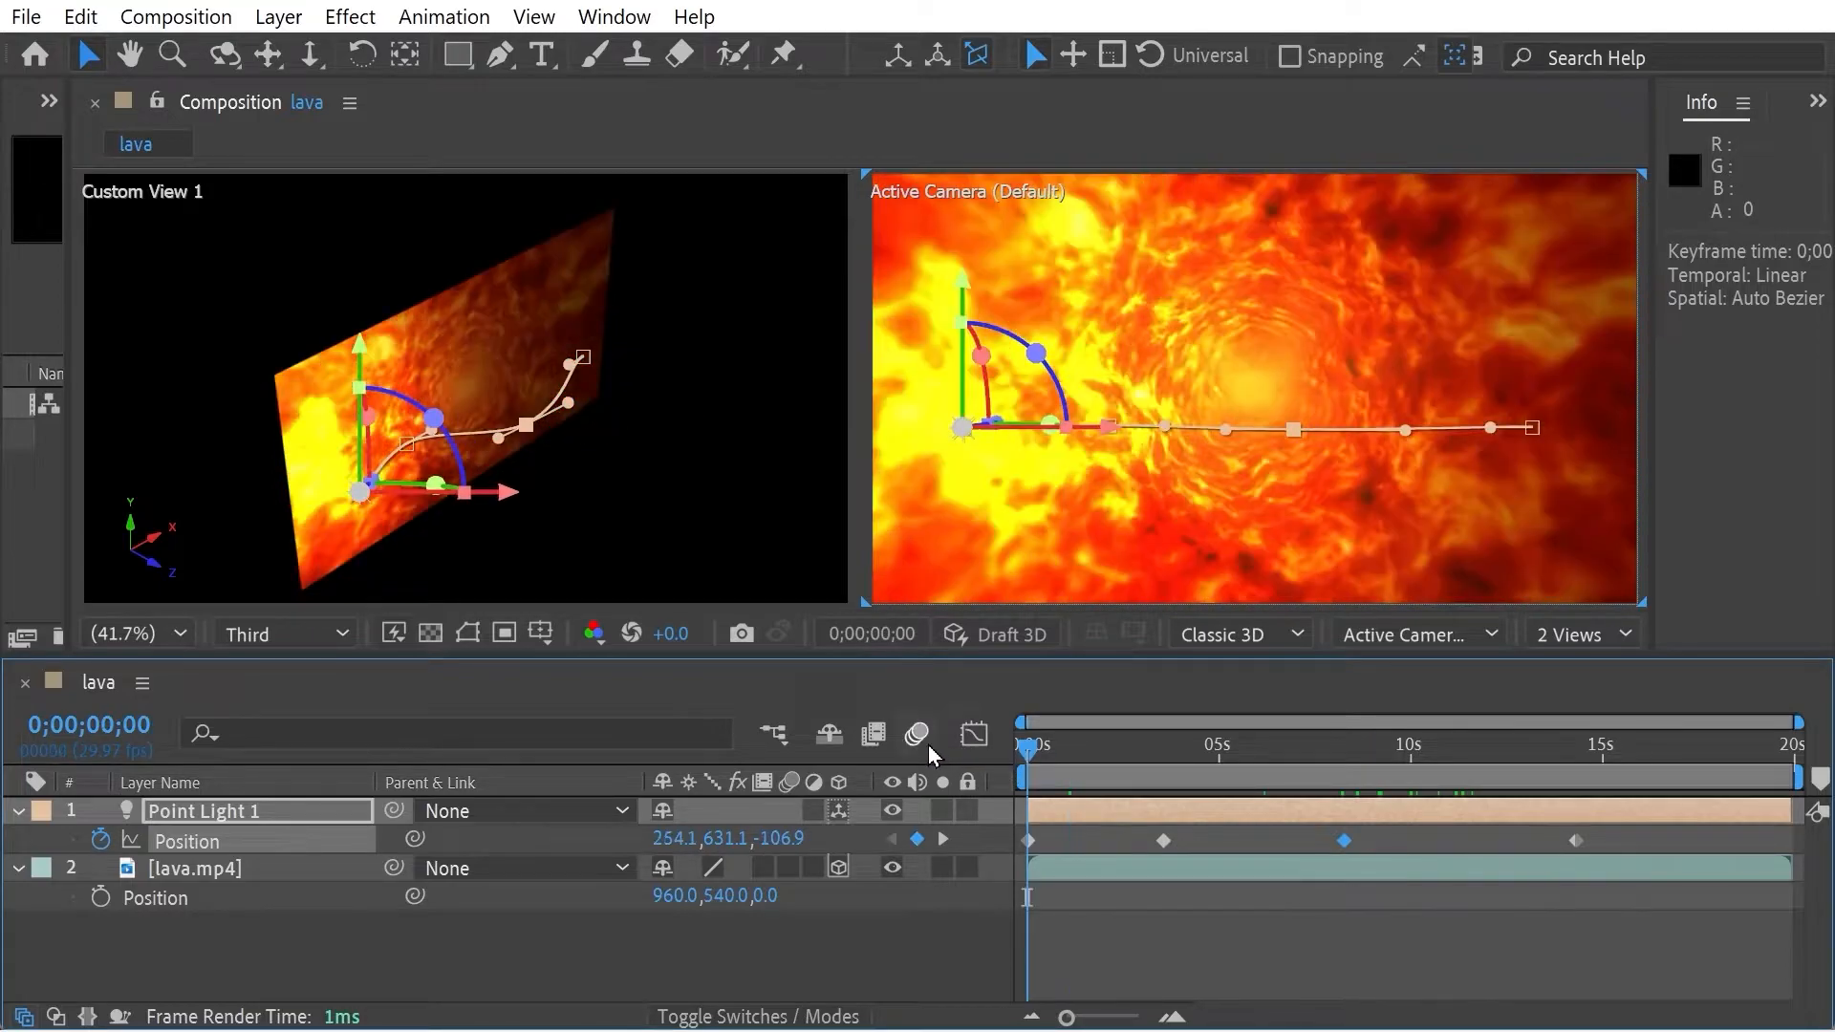
key("space")
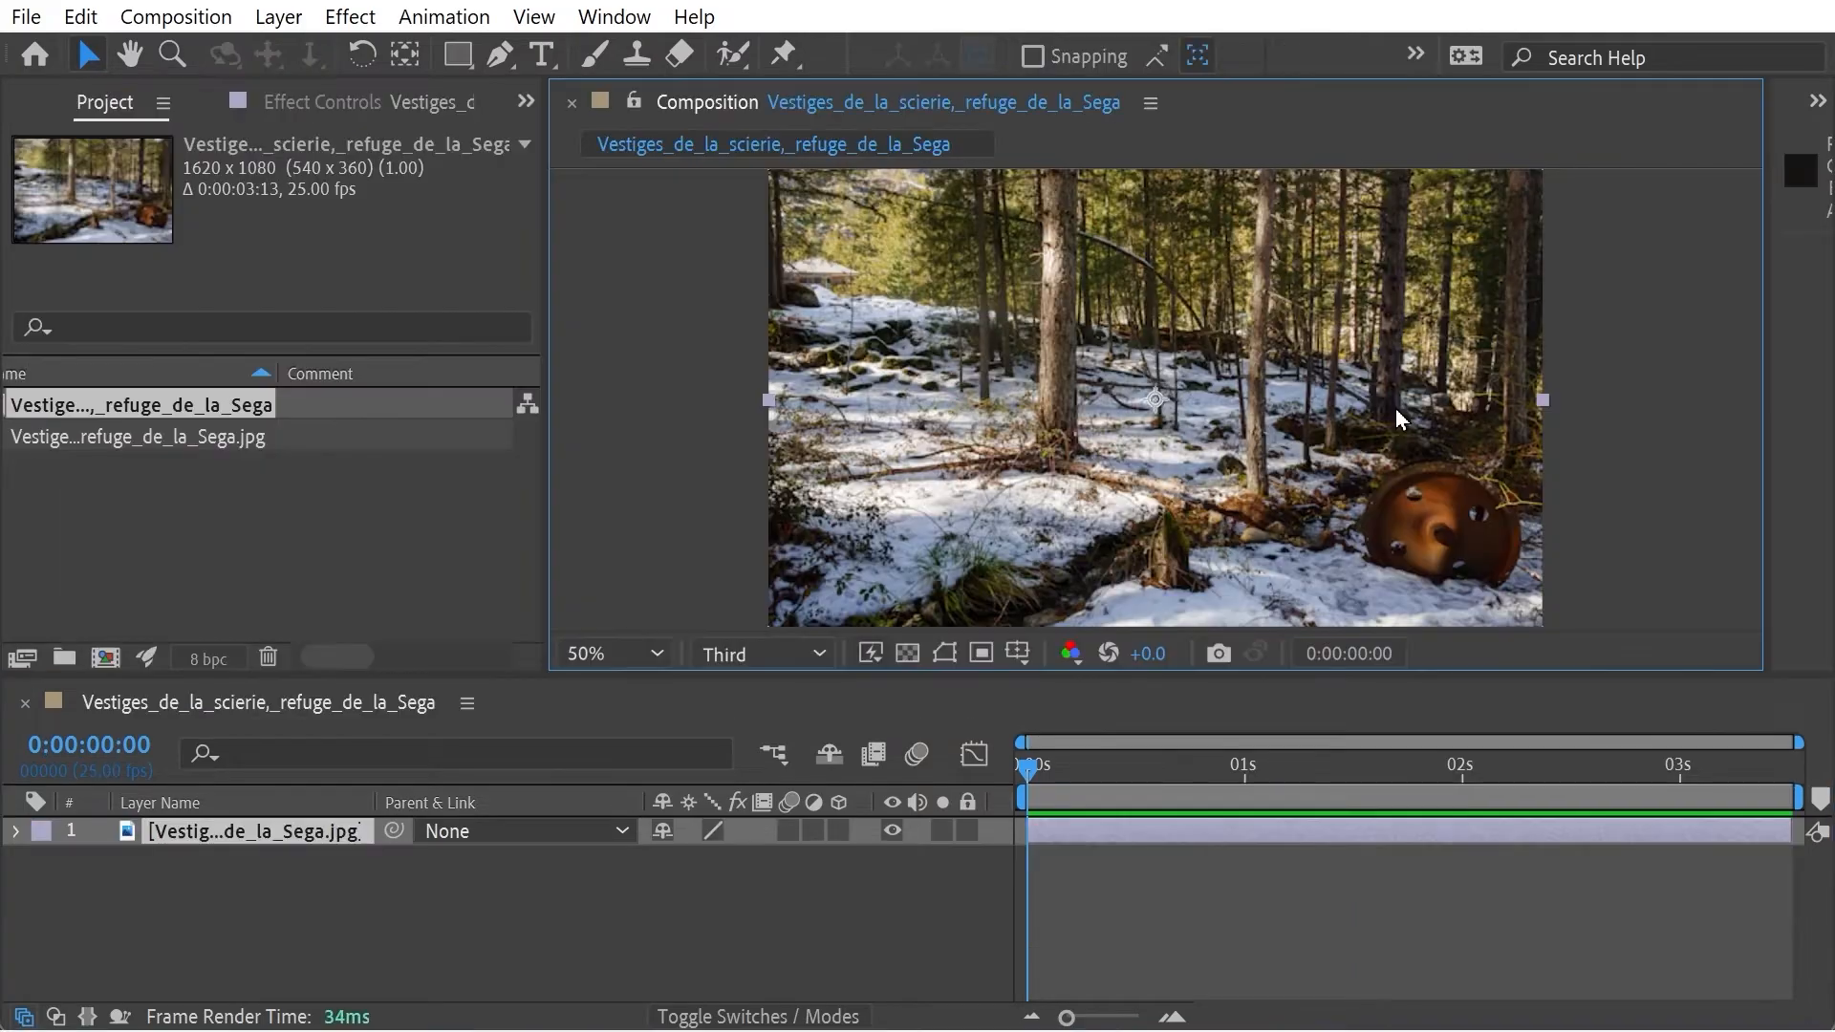
Add a white parallel light with 100% intensity, no falloff and no cast shadows to the snowy forest composition
left_click_drag(544, 328, 67, 333)
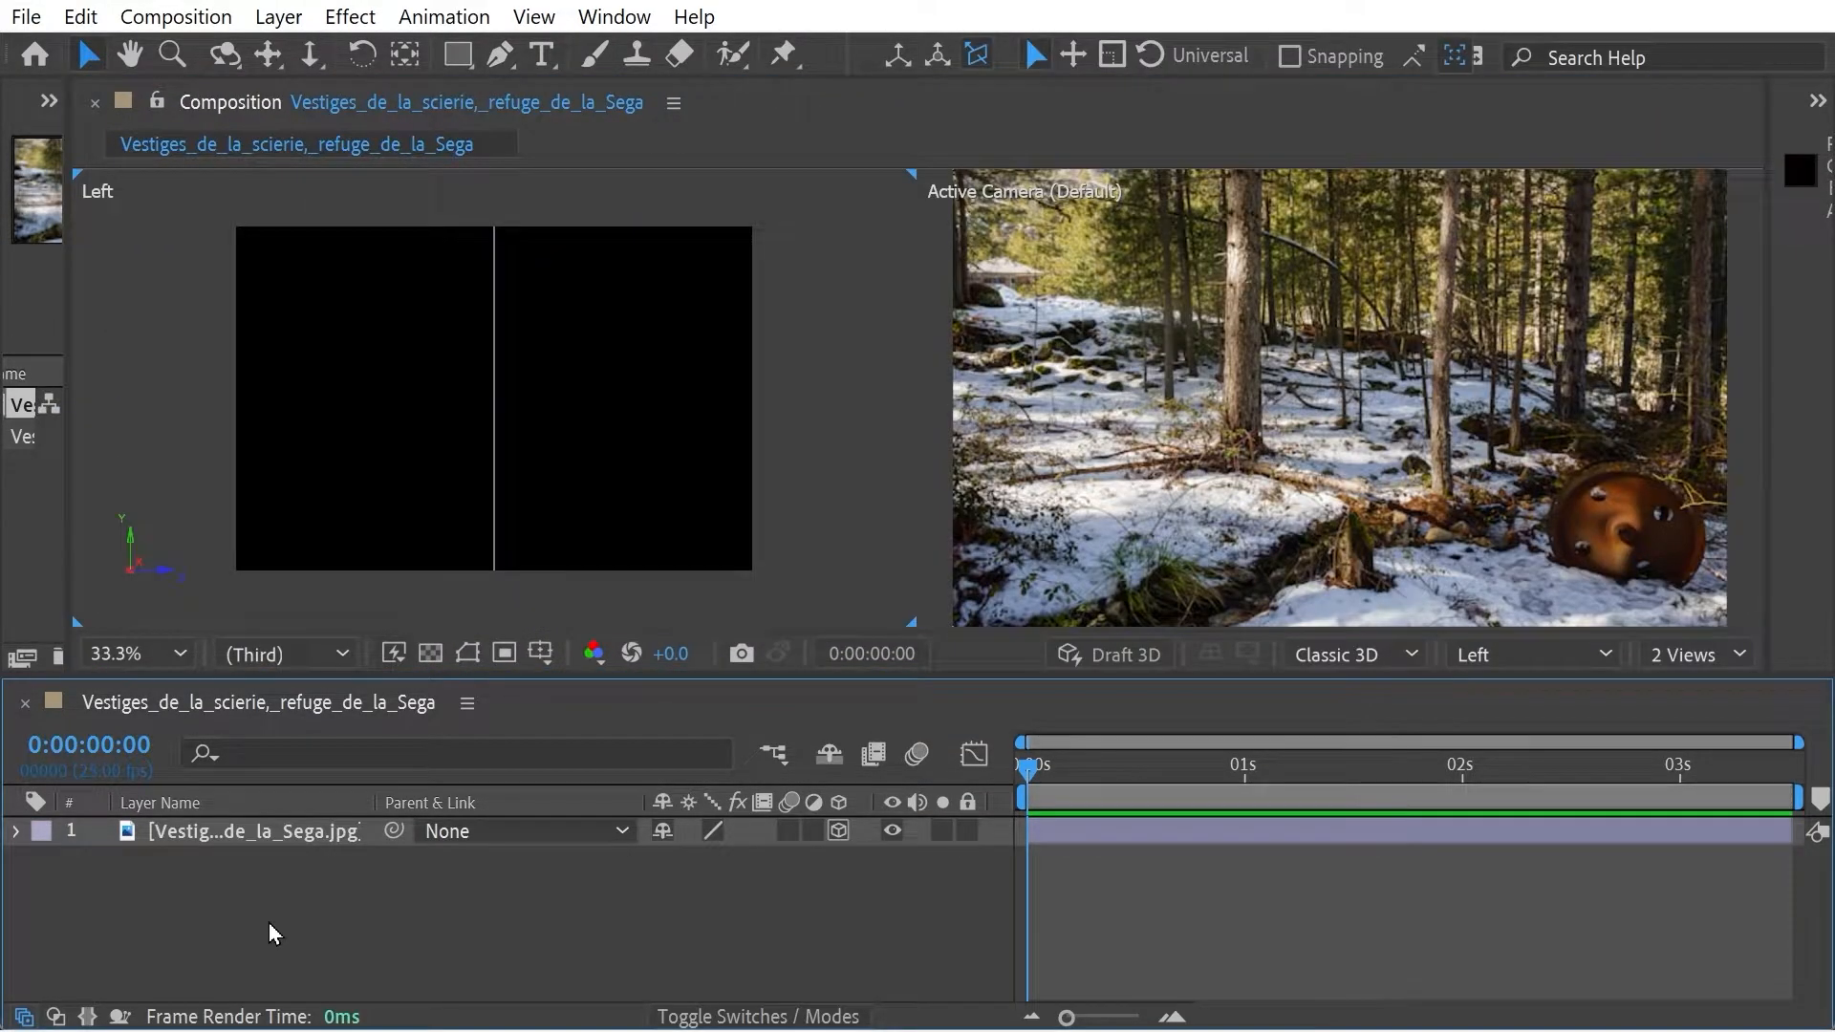
key("ctrl+alt+shift+l")
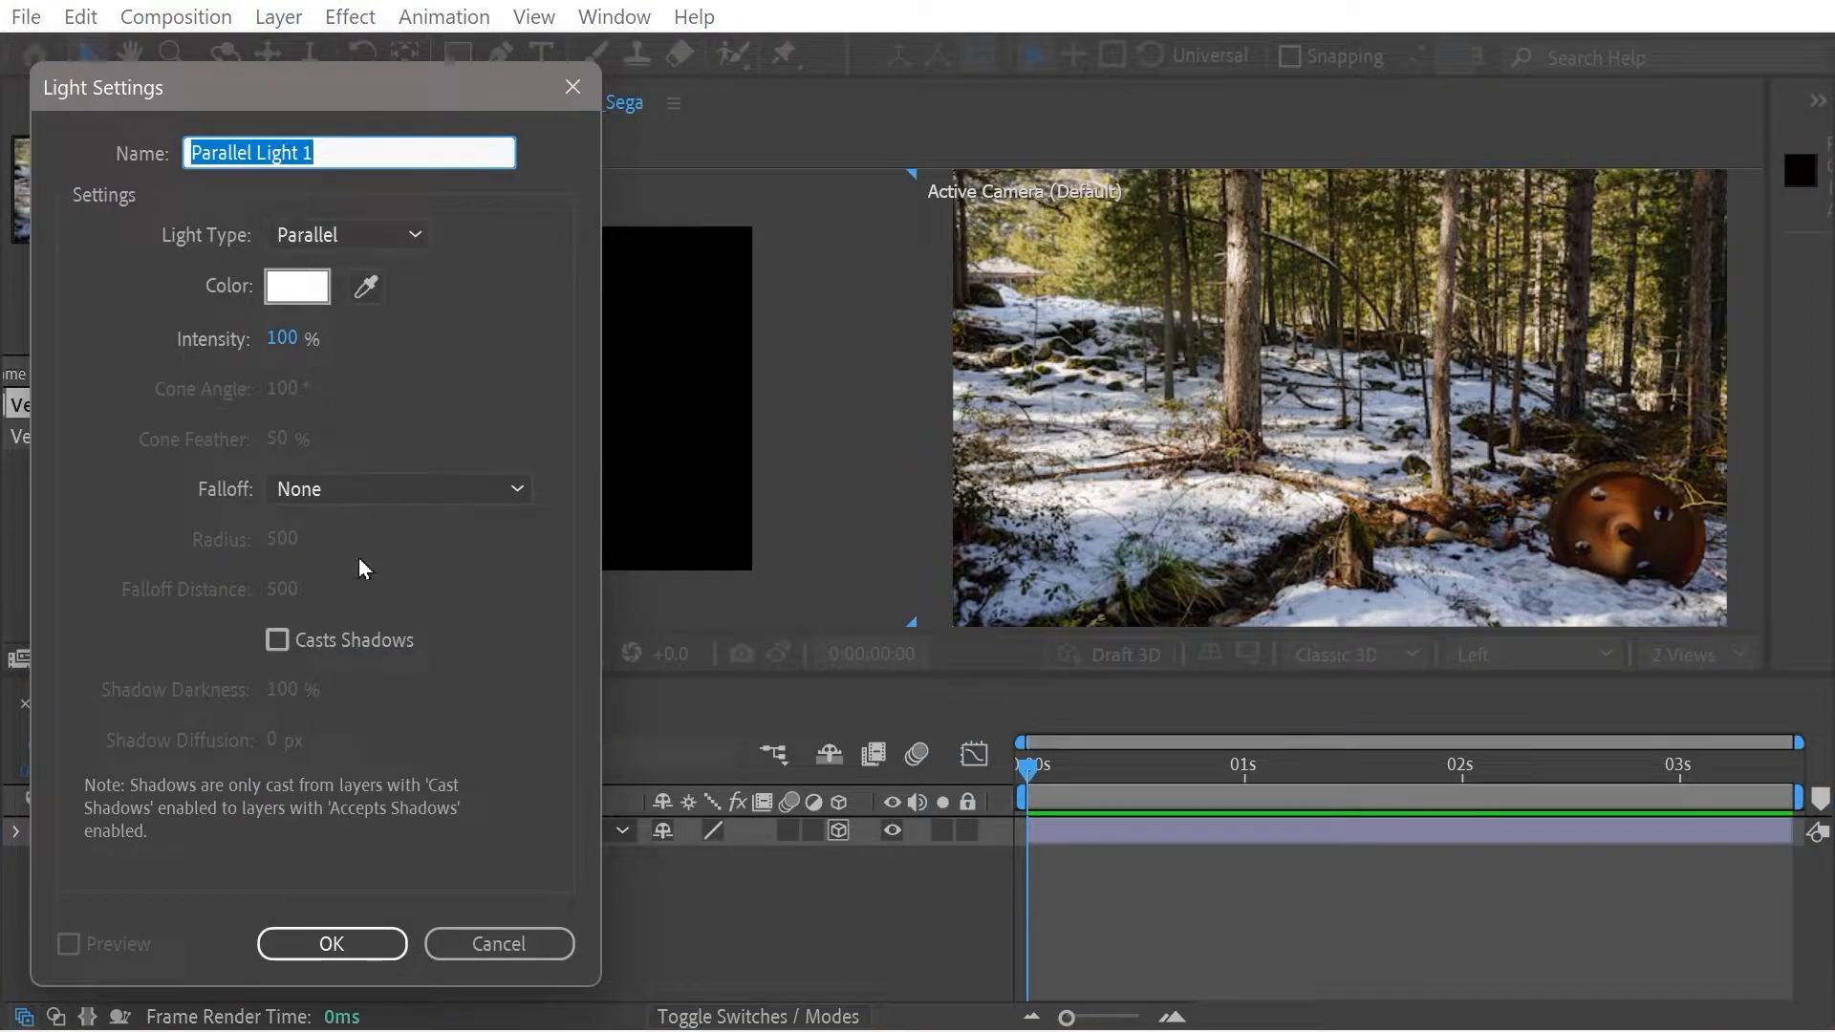
left_click(344, 943)
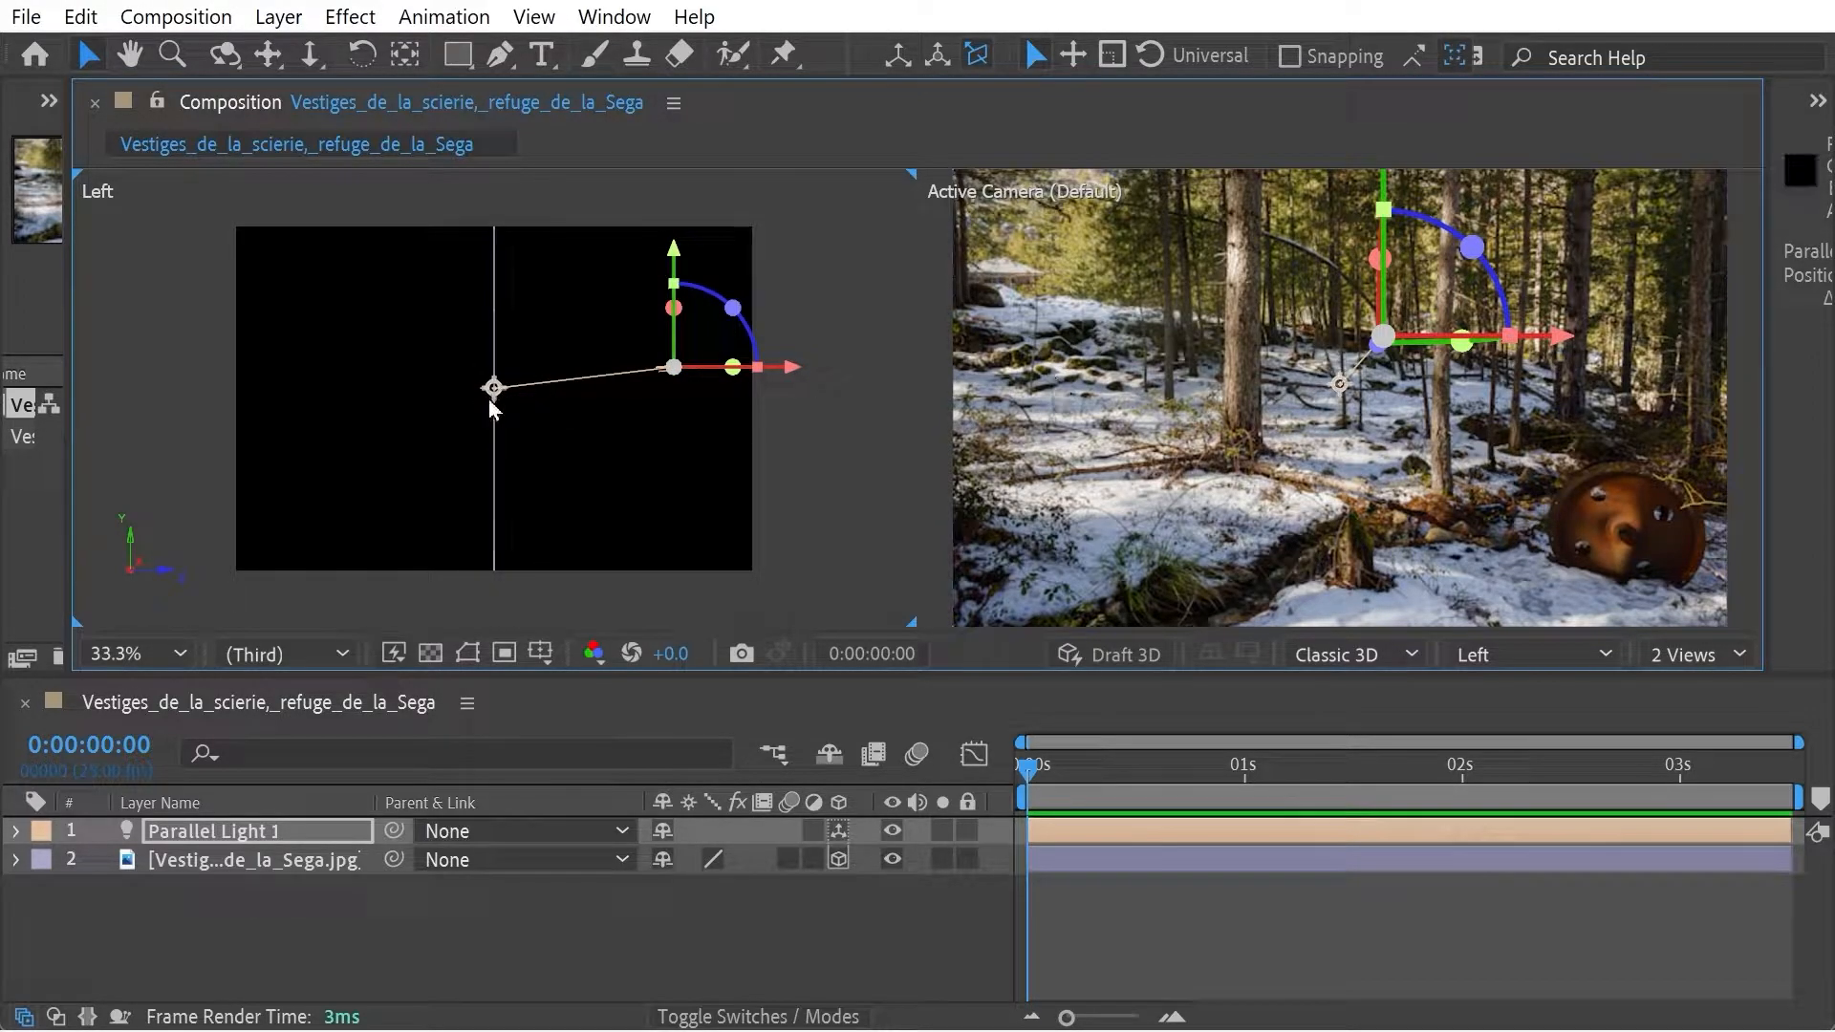
Shift the parallel light's point of interest in the Left view and again in the Top view to vary the light's direction
left_click_drag(494, 389, 801, 394)
left_click_drag(751, 277, 469, 425)
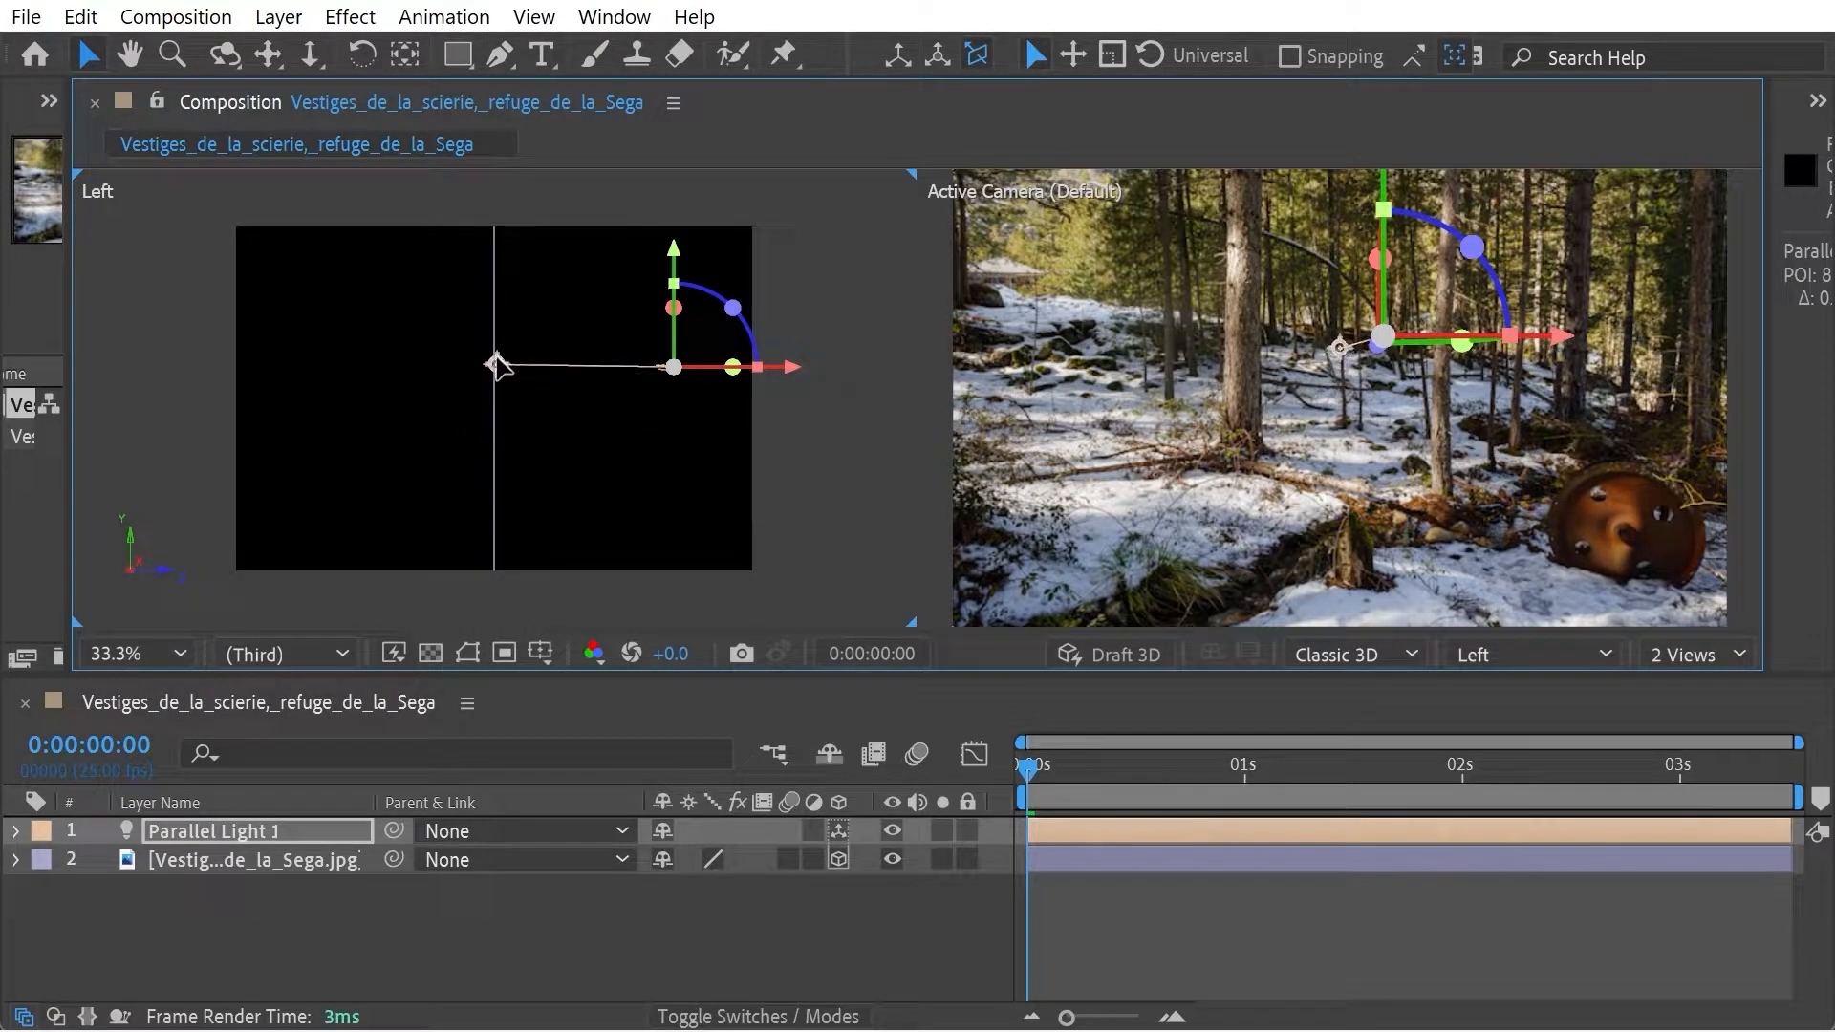
left_click(1563, 659)
left_click(1522, 277)
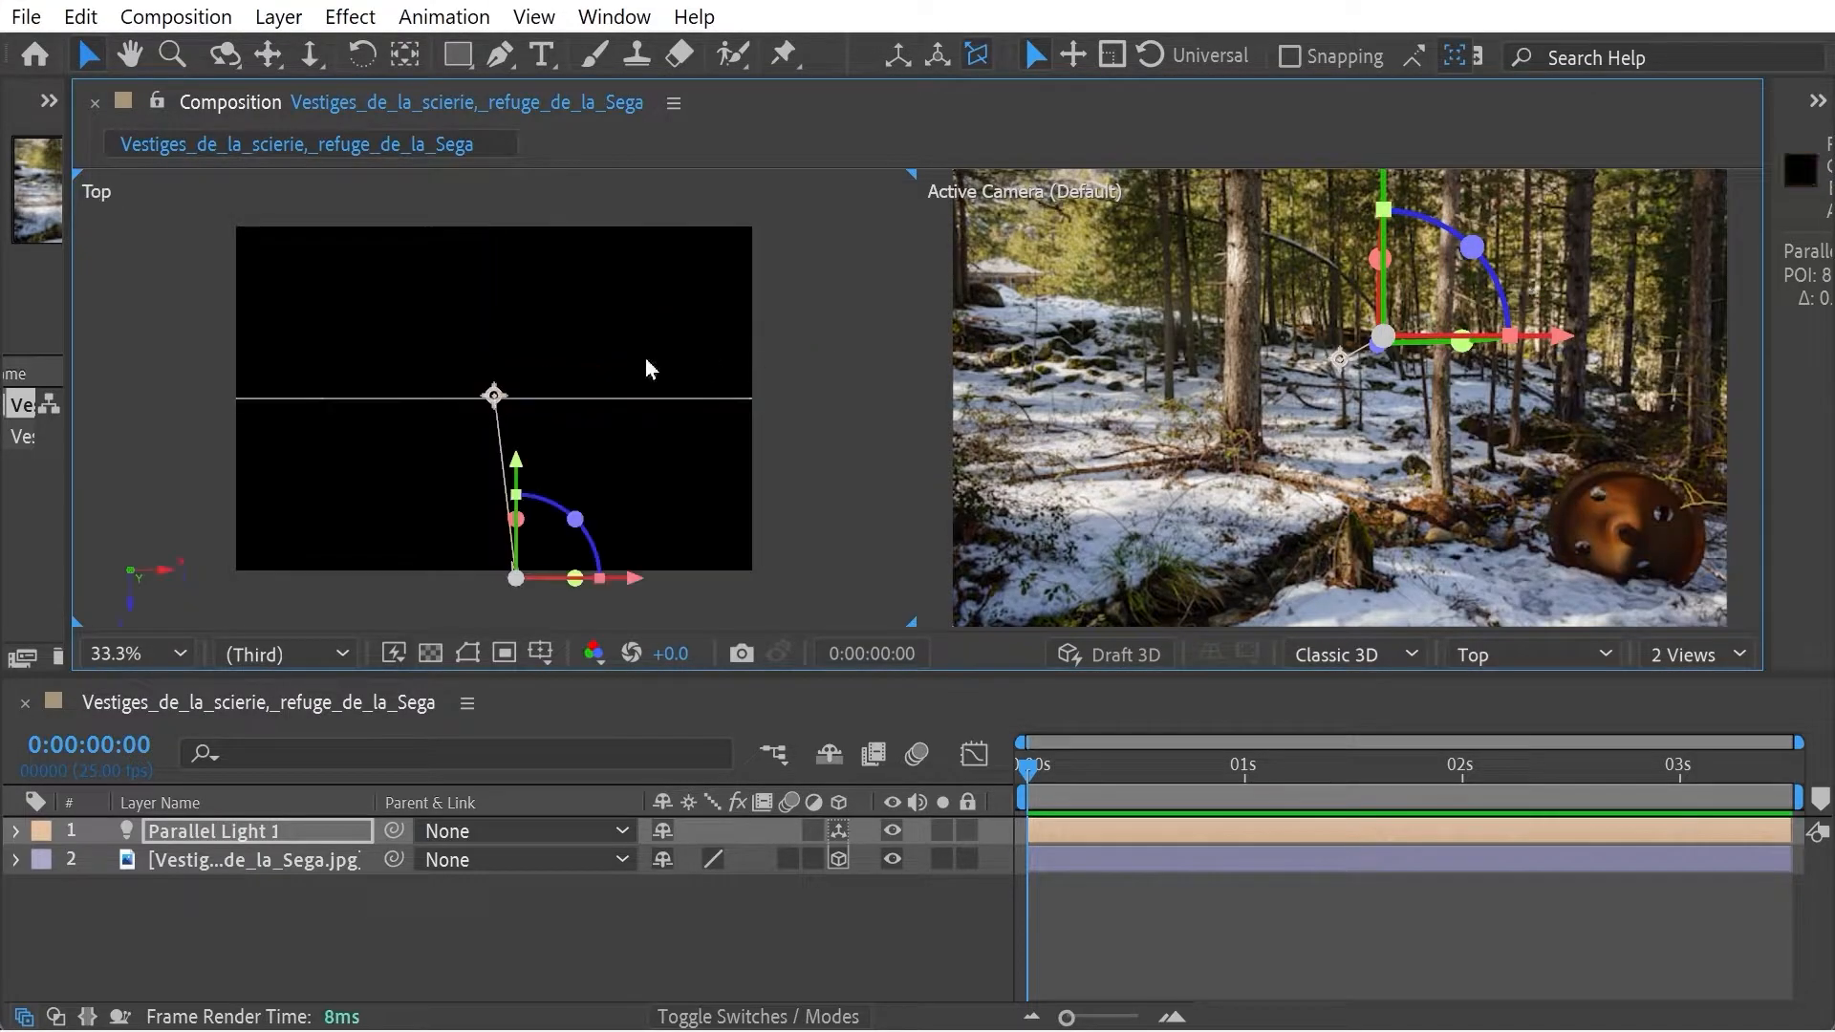
left_click_drag(494, 395, 555, 393)
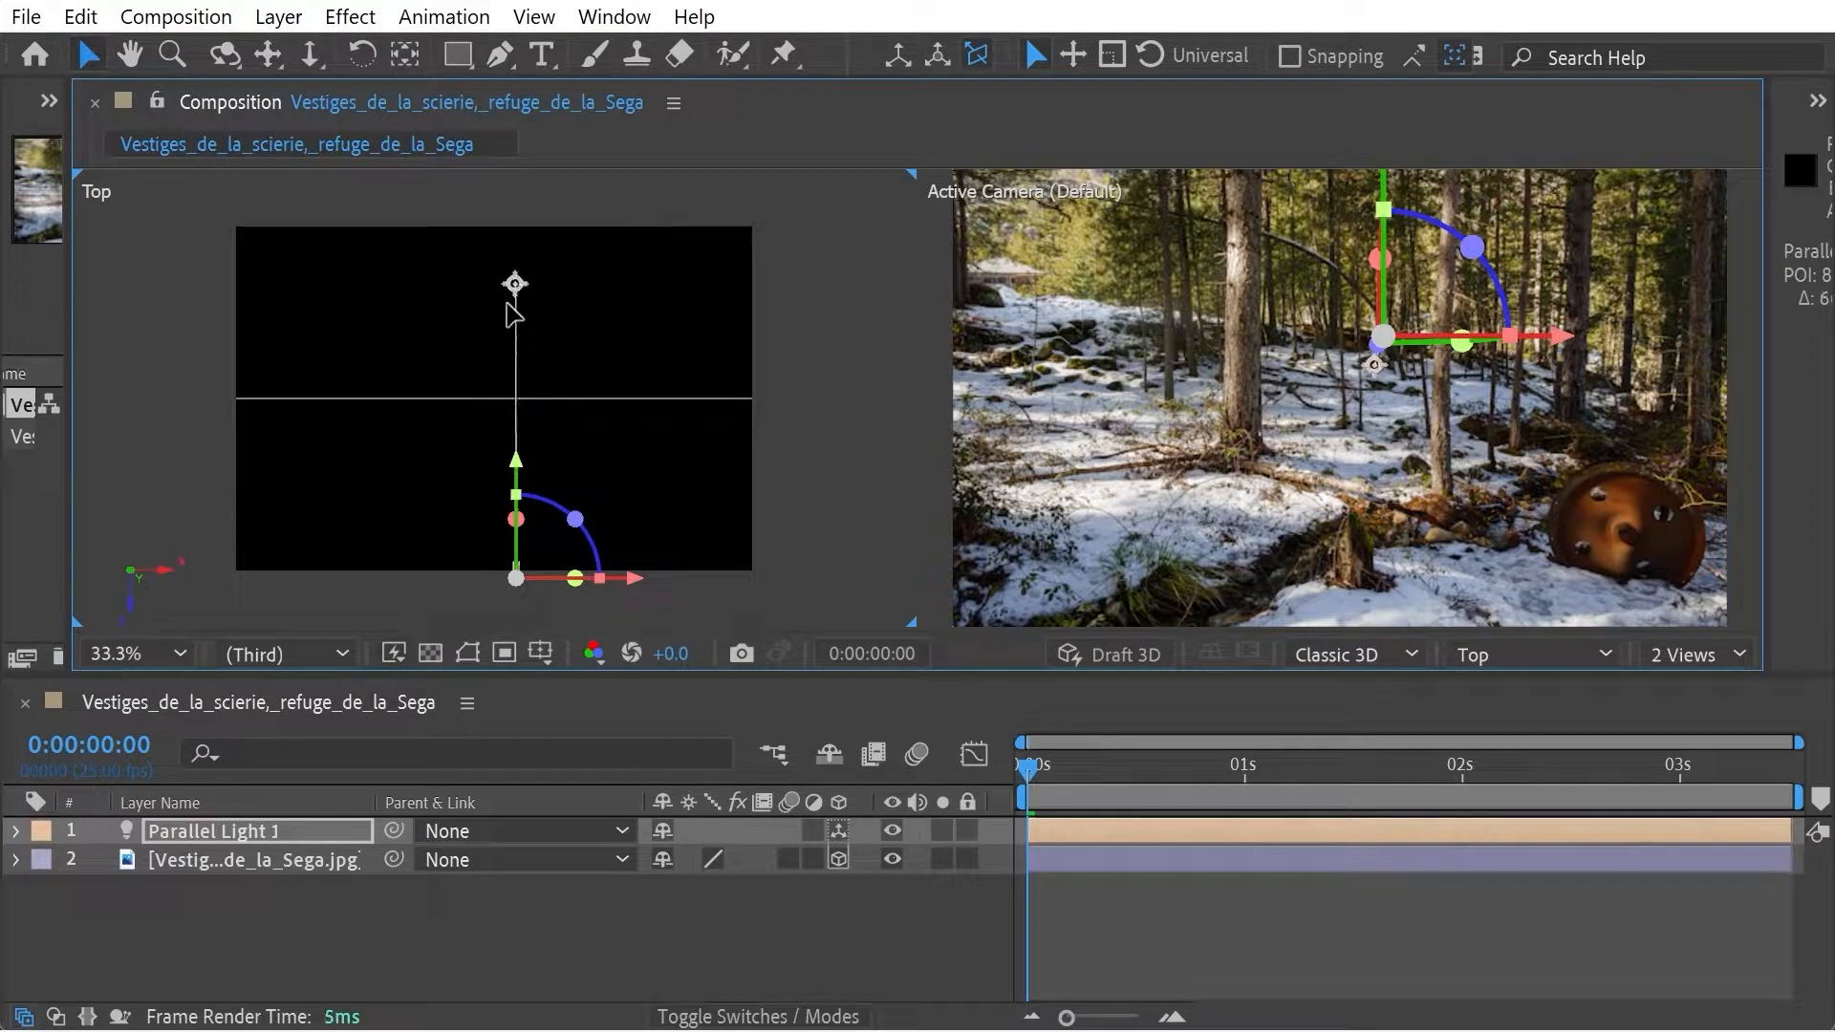
mouse_move(500, 308)
left_mouse_down()
mouse_move(520, 413)
mouse_move(536, 251)
mouse_move(509, 427)
mouse_move(531, 298)
mouse_move(496, 325)
left_mouse_up()
left_click_drag(516, 263, 551, 283)
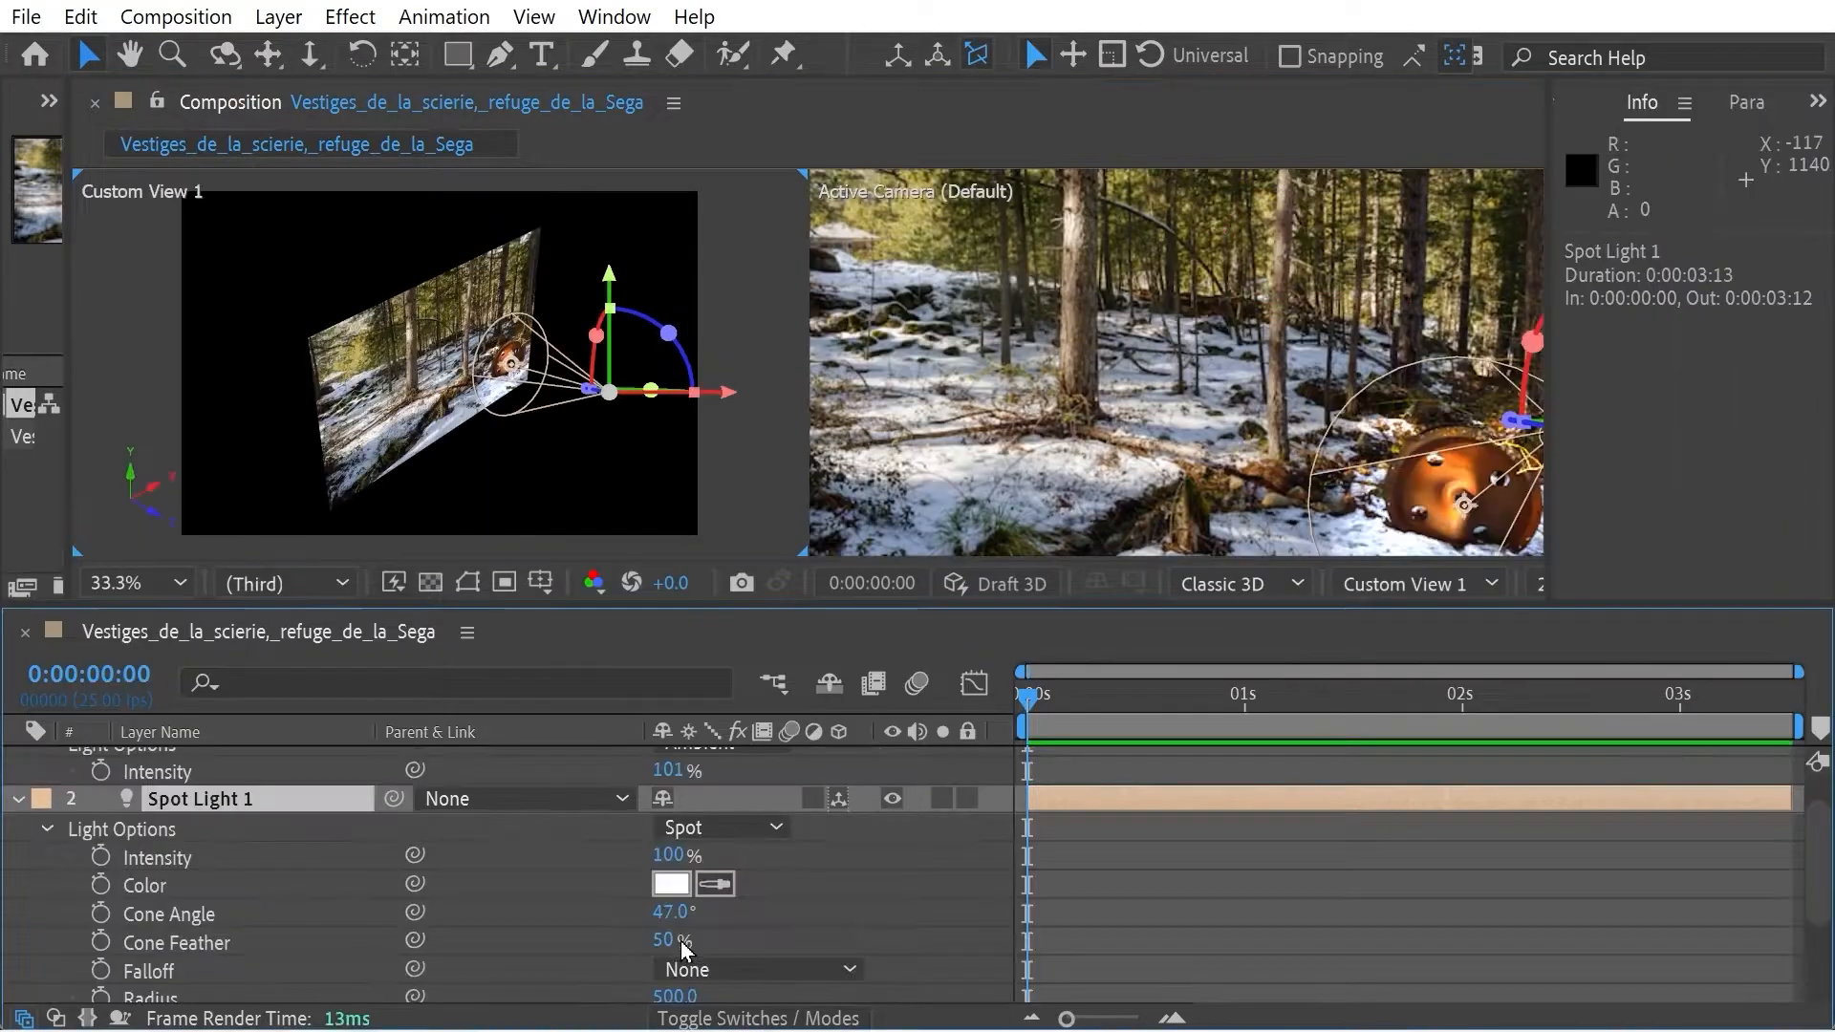
Set Spot Light 1's cone feather to 0%, cone angle to 41° and intensity to 325%
left_click(659, 941)
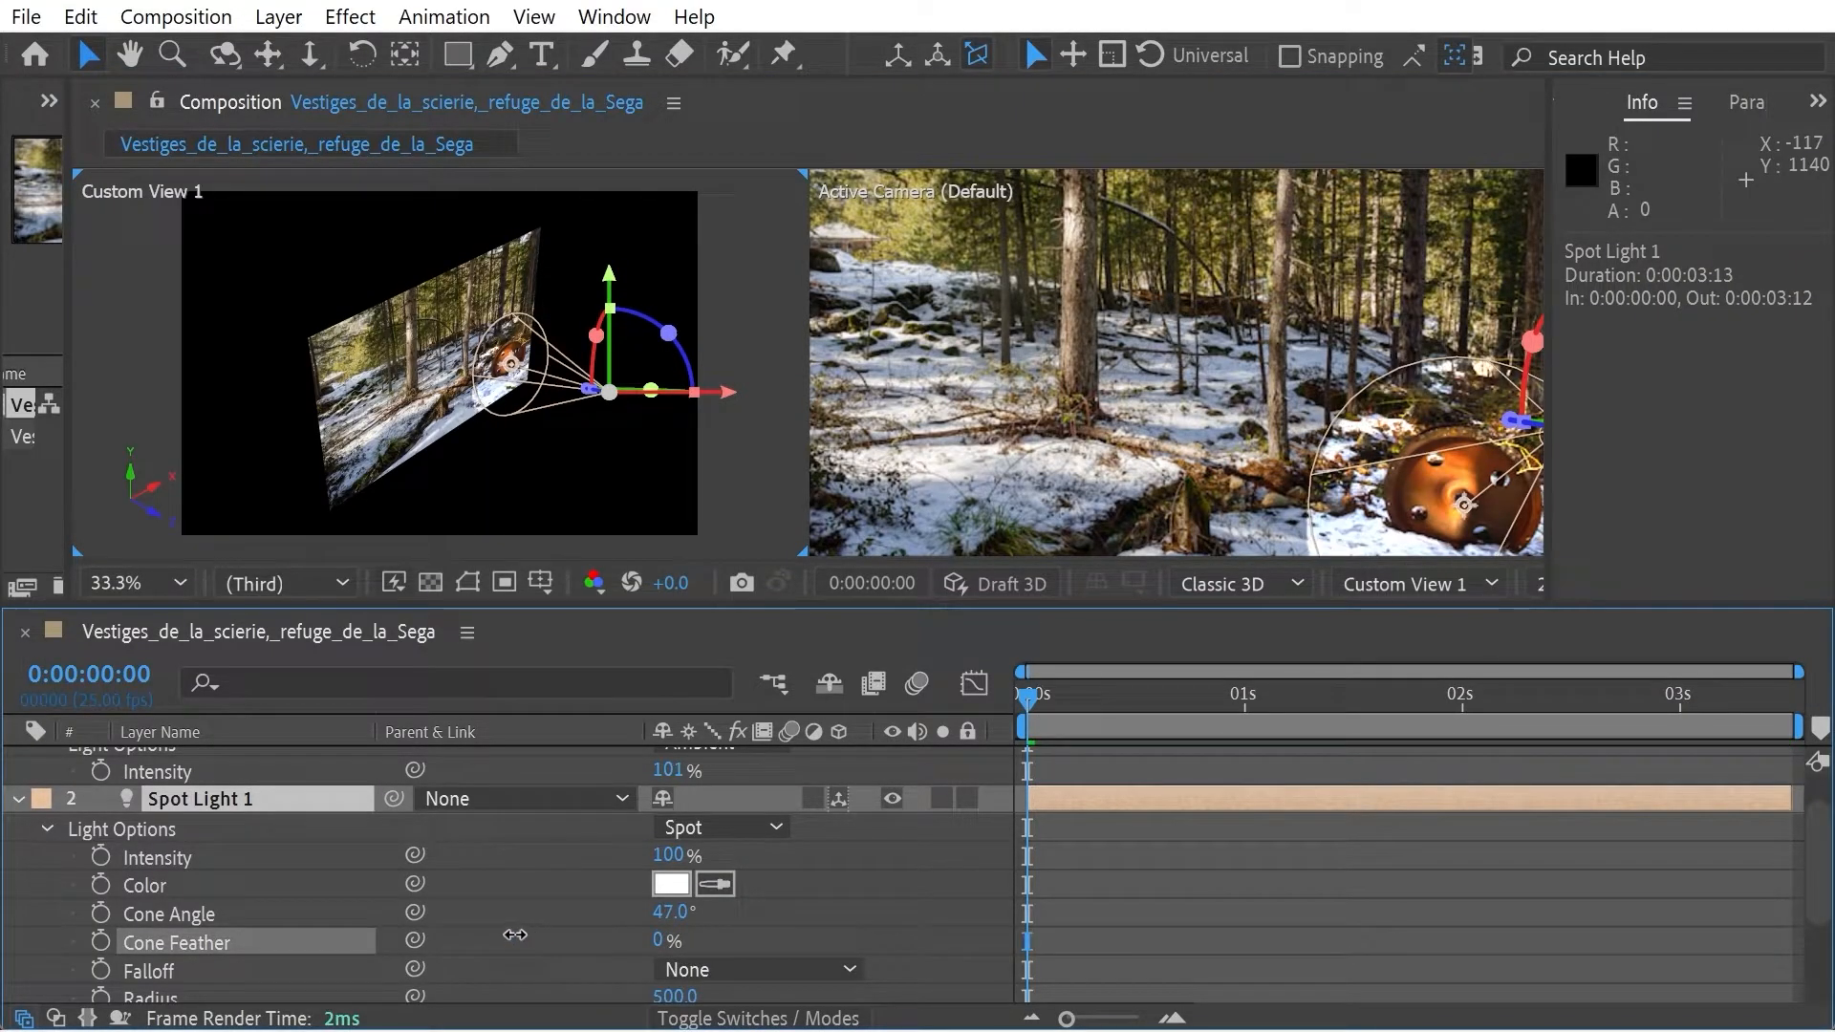
mouse_move(673, 918)
left_mouse_down()
mouse_move(756, 917)
mouse_move(611, 917)
mouse_move(839, 920)
mouse_move(712, 921)
mouse_move(783, 921)
mouse_move(691, 939)
left_mouse_up()
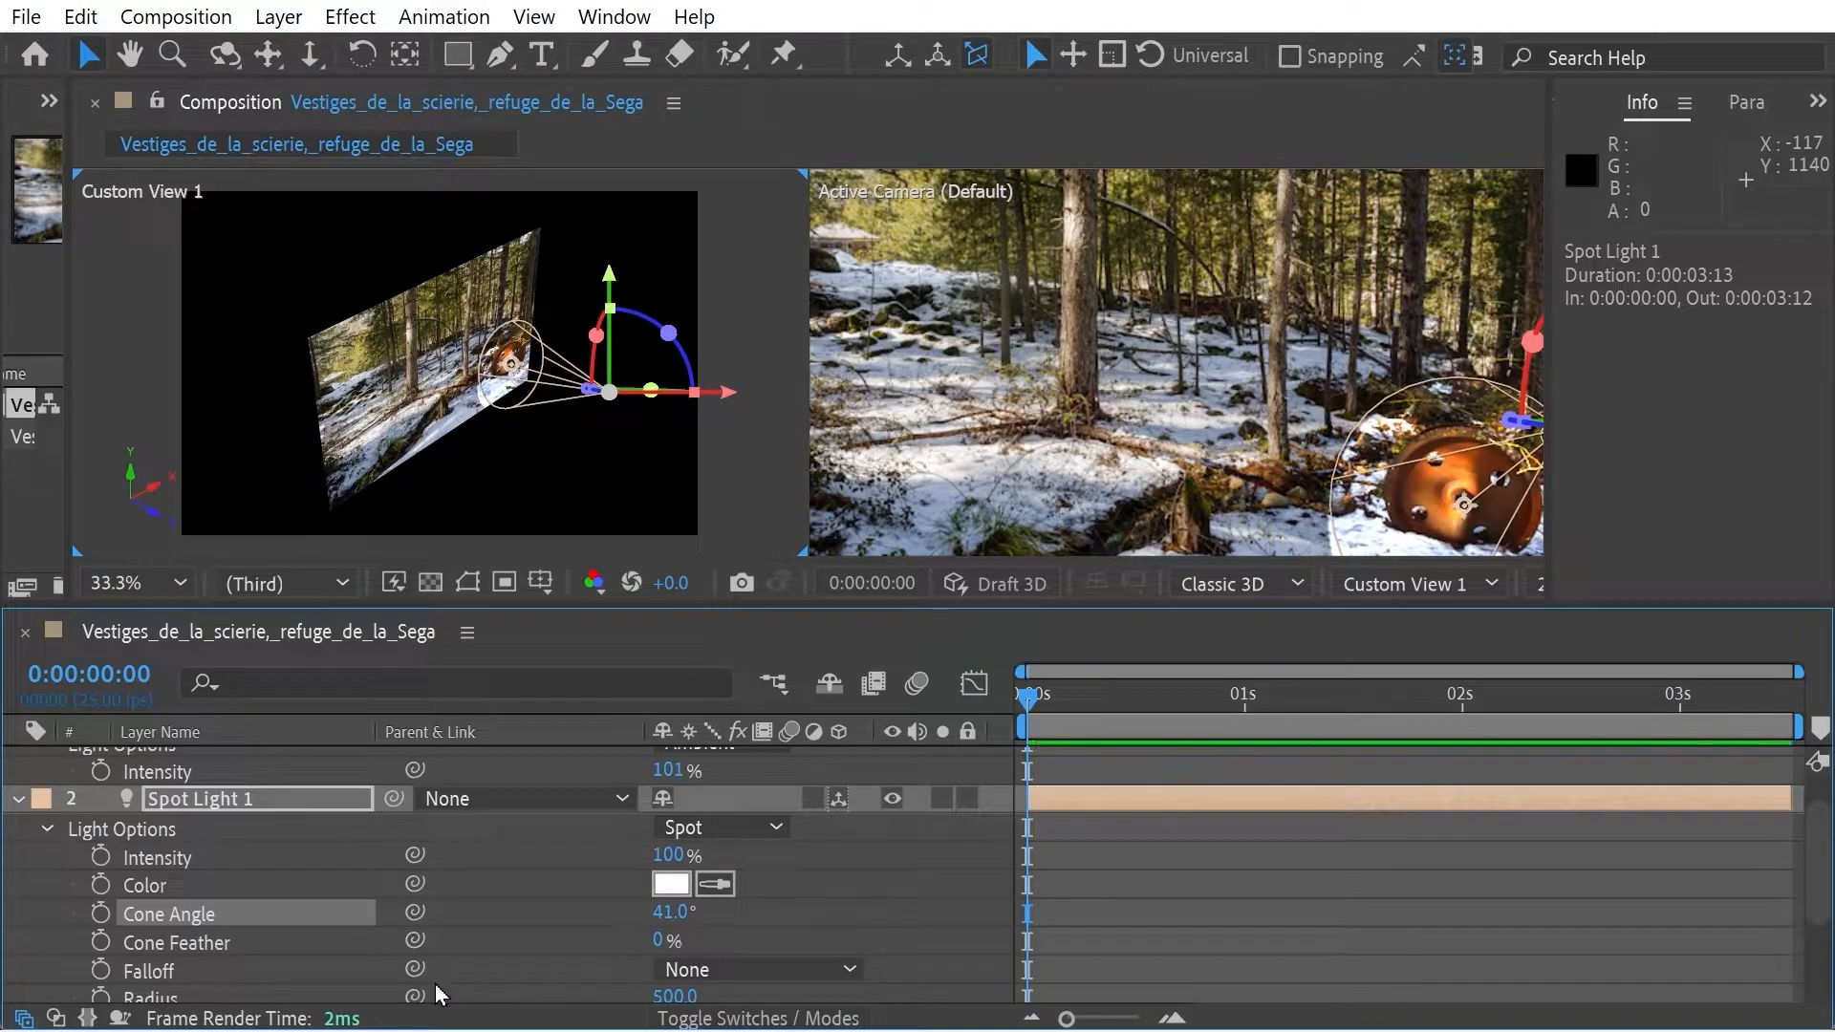
left_click_drag(669, 854, 1054, 858)
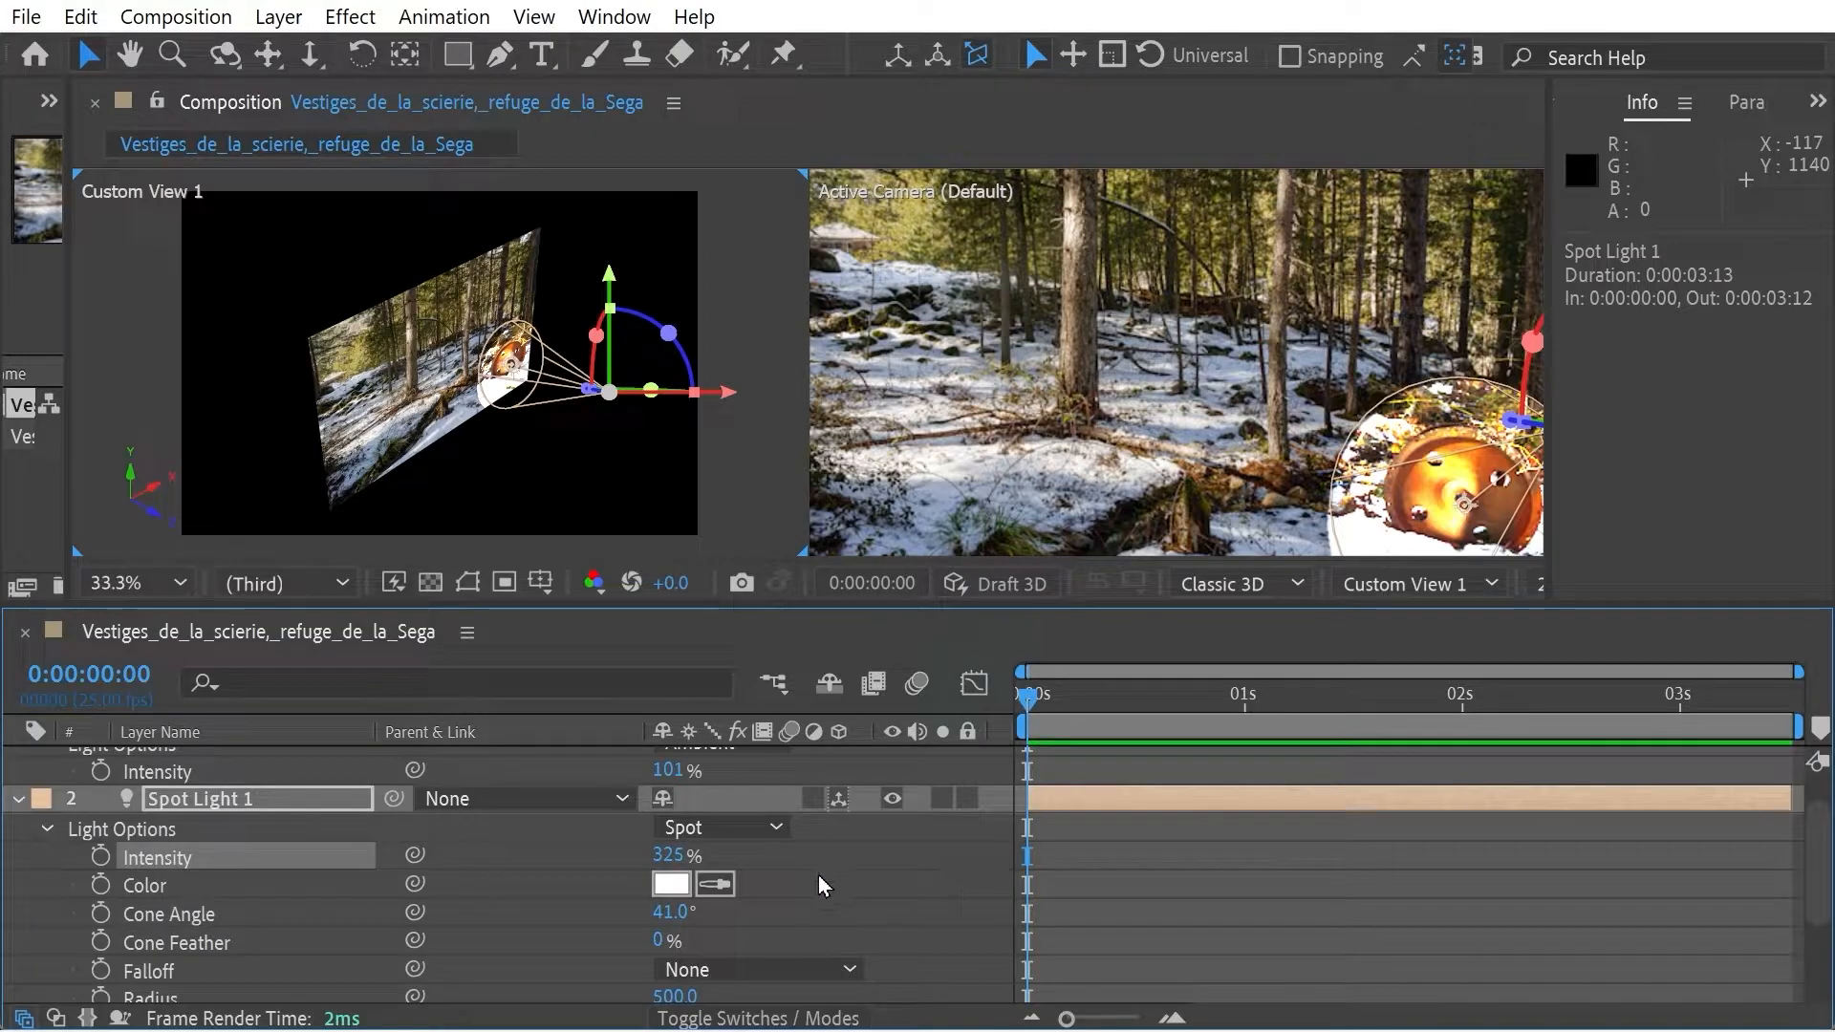
Set Ambient Light 1's intensity to 155% and soften Spot Light 1 with a 61% cone feather and a 61° cone angle
scroll(737, 813, "up", 1)
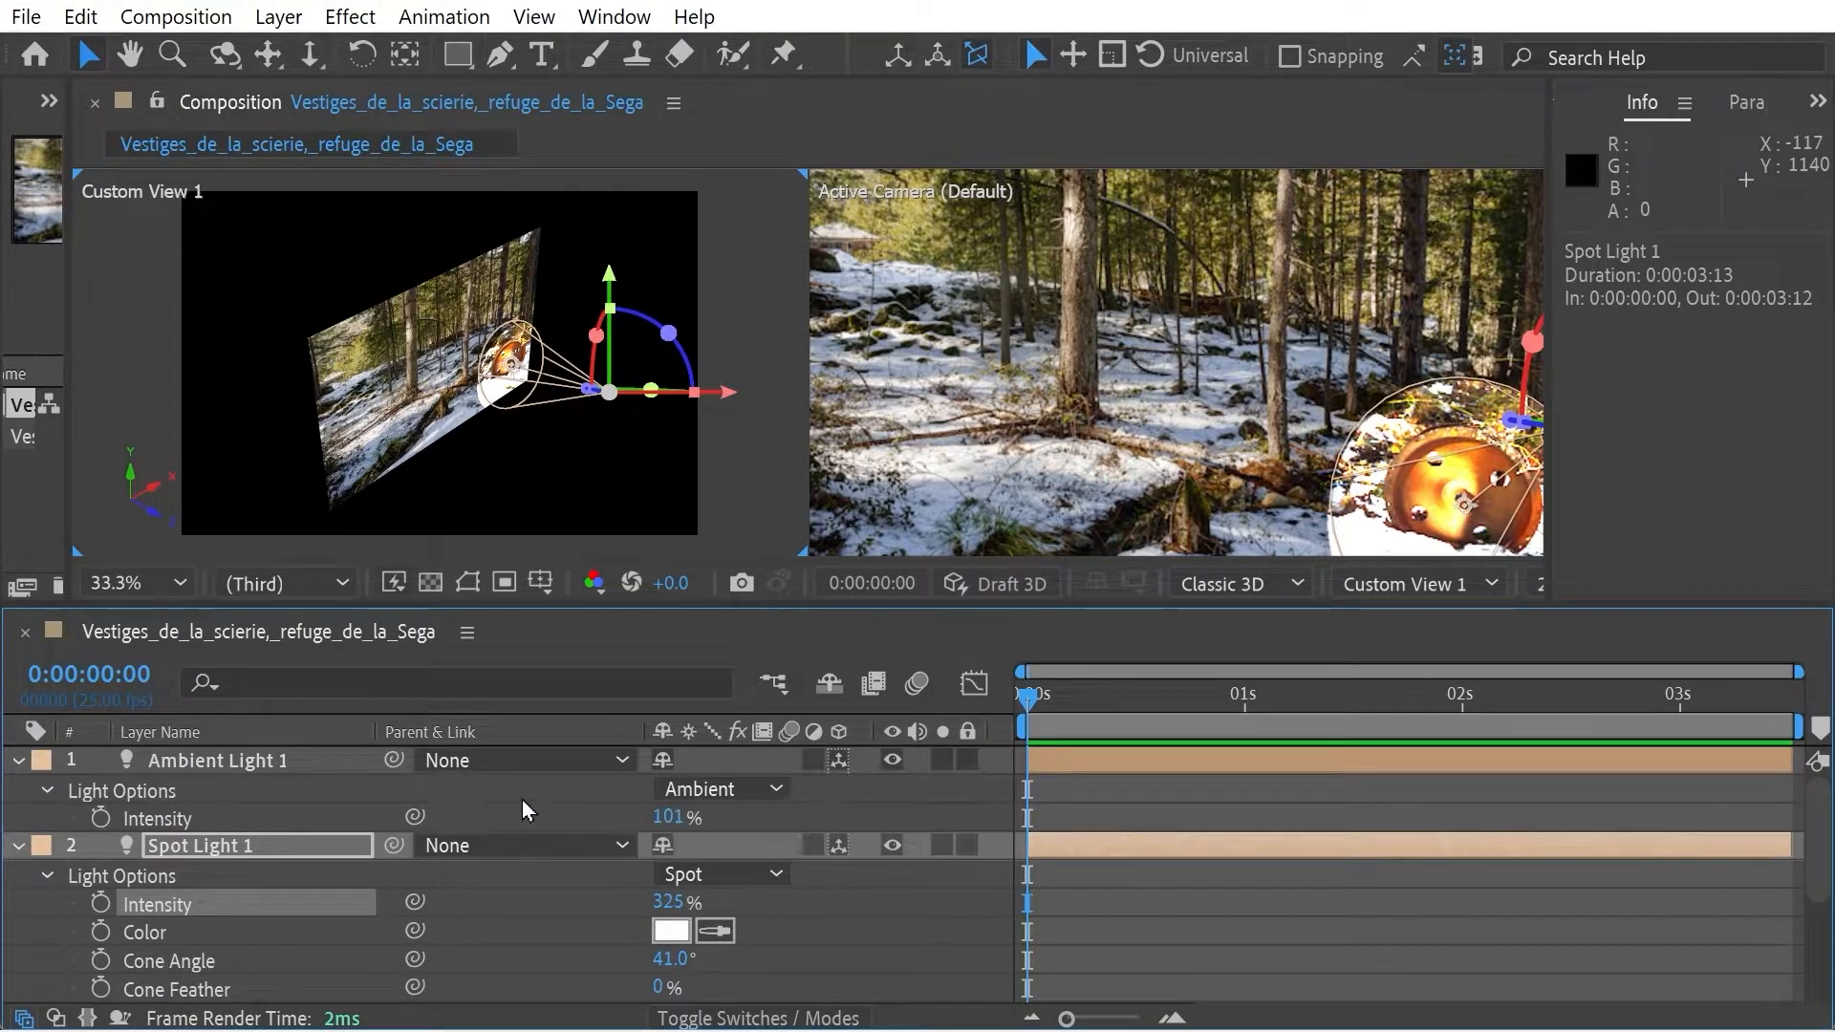
left_click_drag(674, 817, 794, 840)
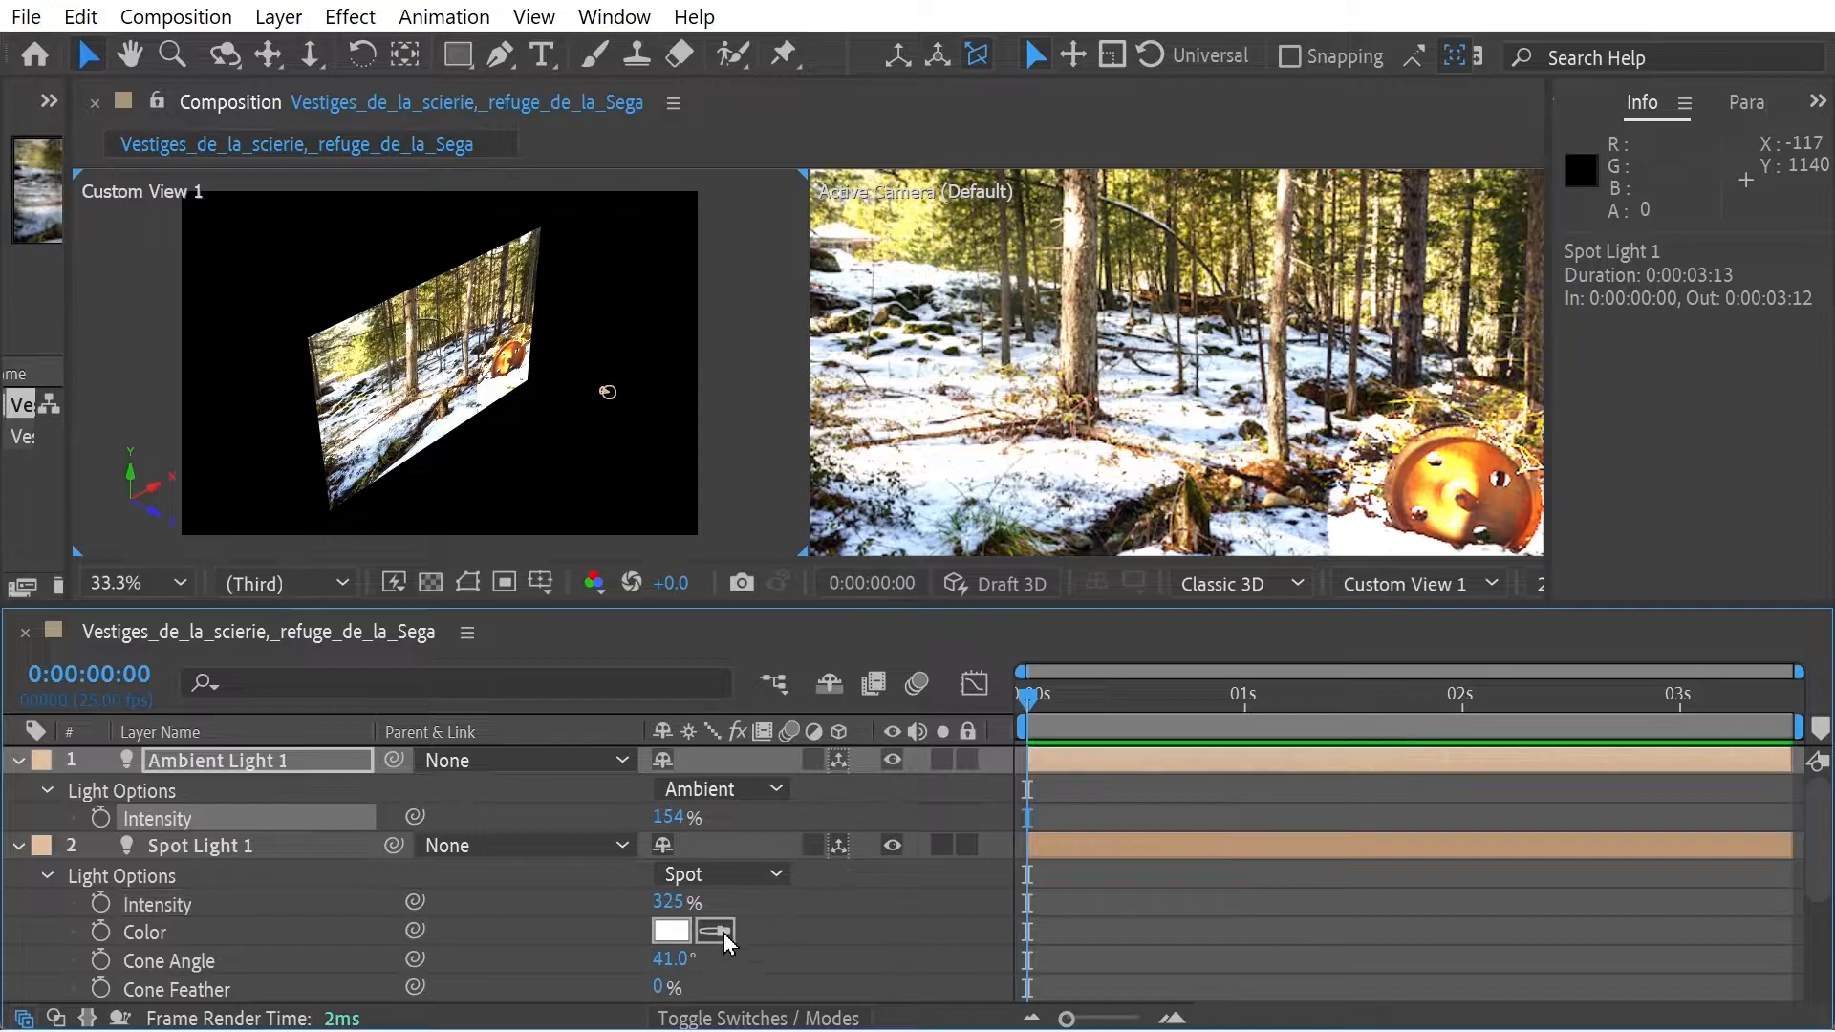
left_click_drag(659, 992, 762, 984)
mouse_move(674, 818)
left_mouse_down()
mouse_move(936, 818)
mouse_move(681, 818)
left_mouse_up()
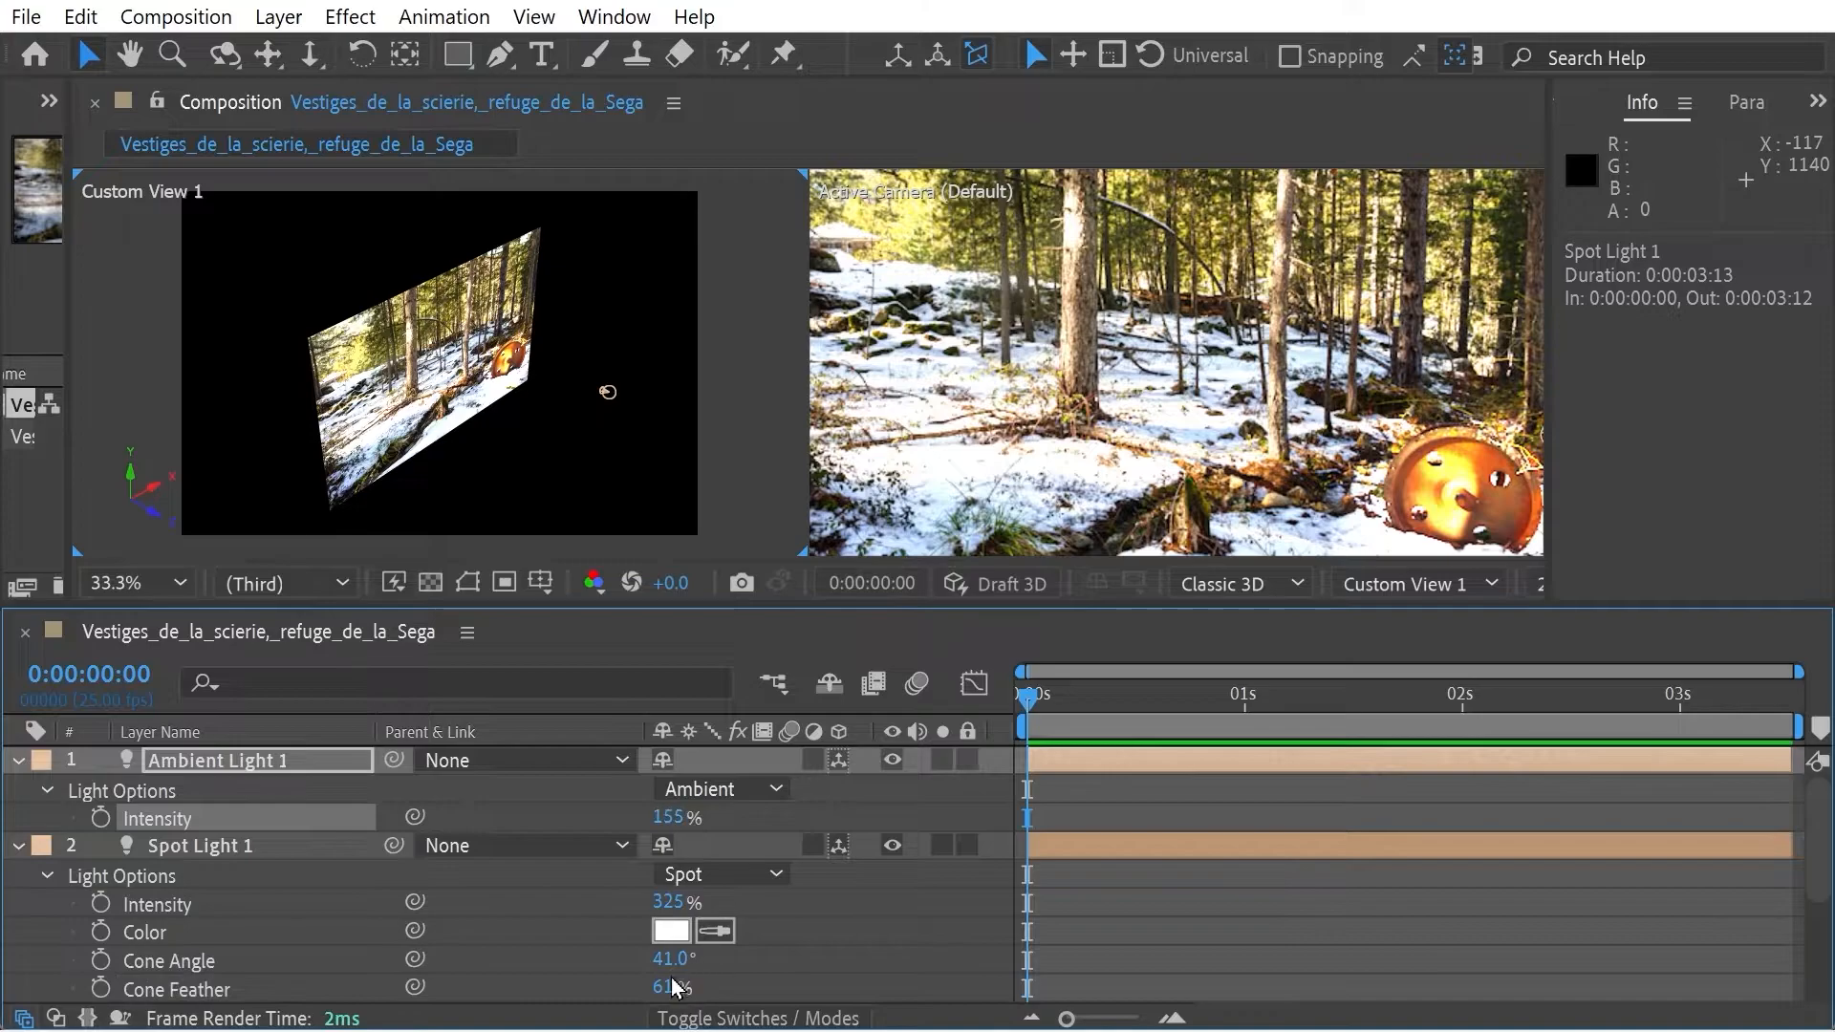
left_click_drag(662, 965, 704, 965)
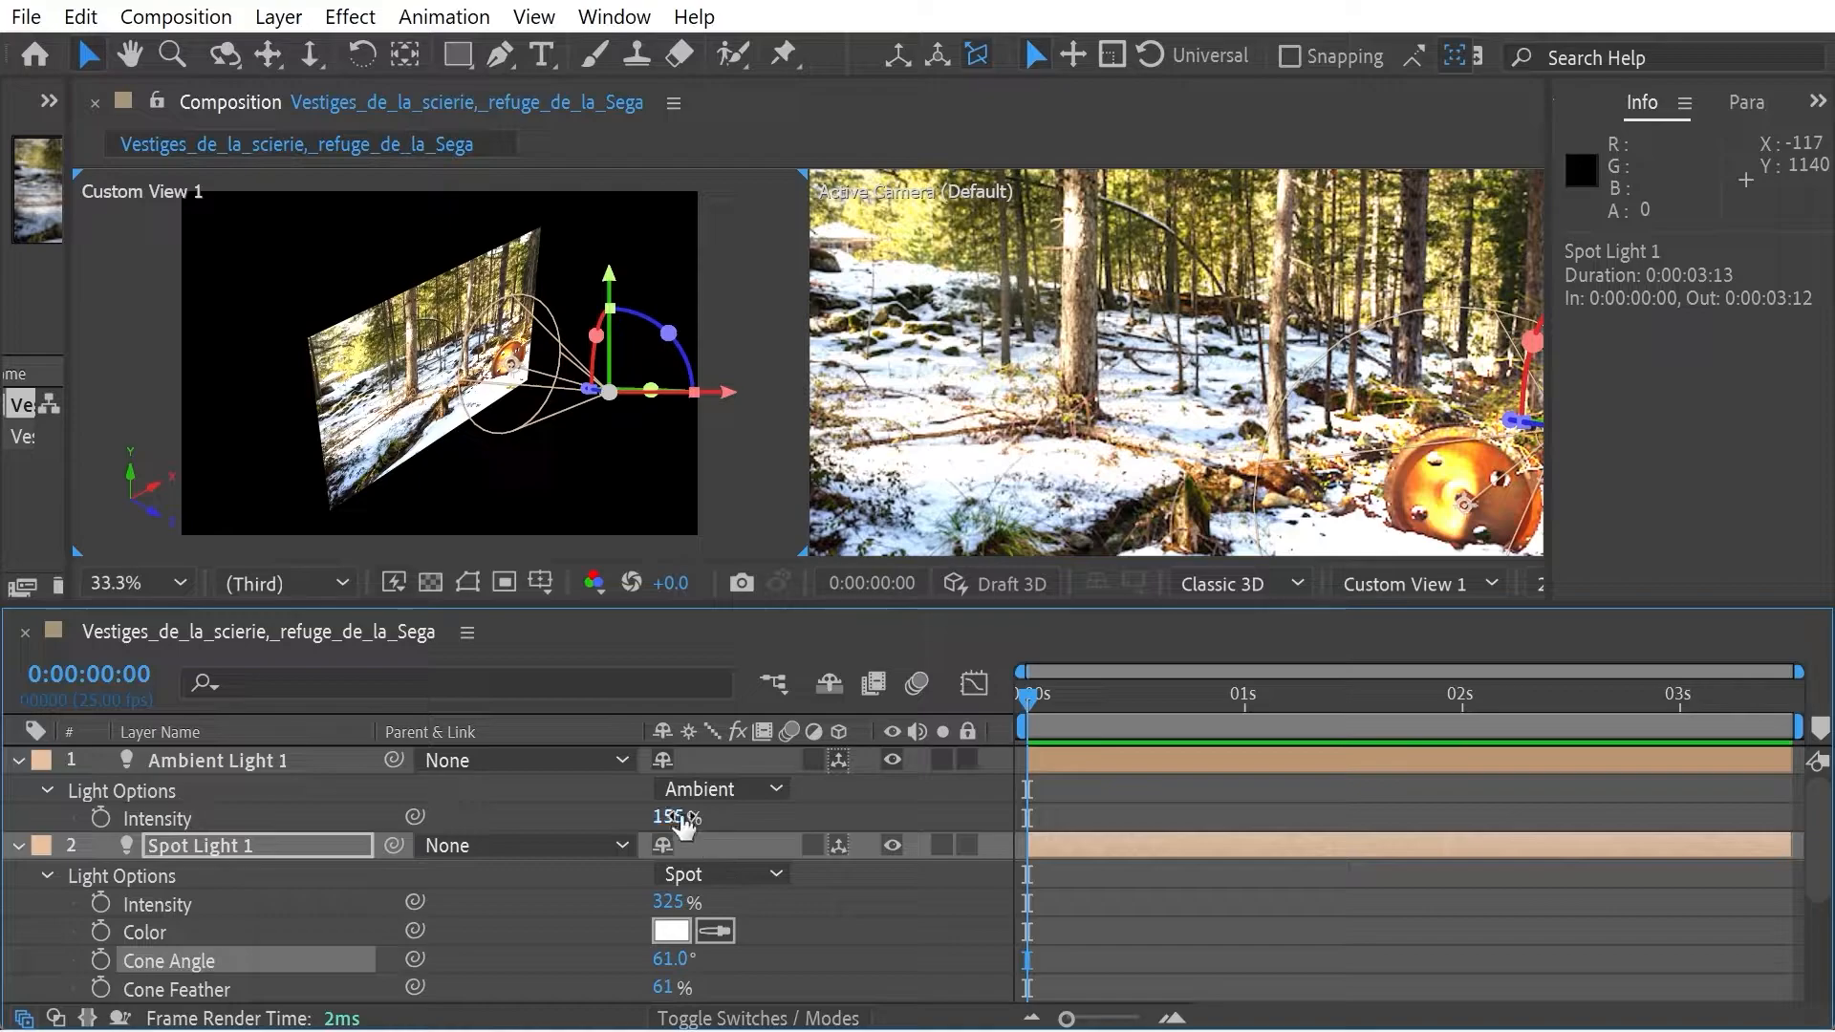
Toggle the visibility of Spot Light 1 and of Ambient Light 1 to compare what each contributes to the scene
left_click(893, 852)
left_click(893, 852)
left_click(893, 852)
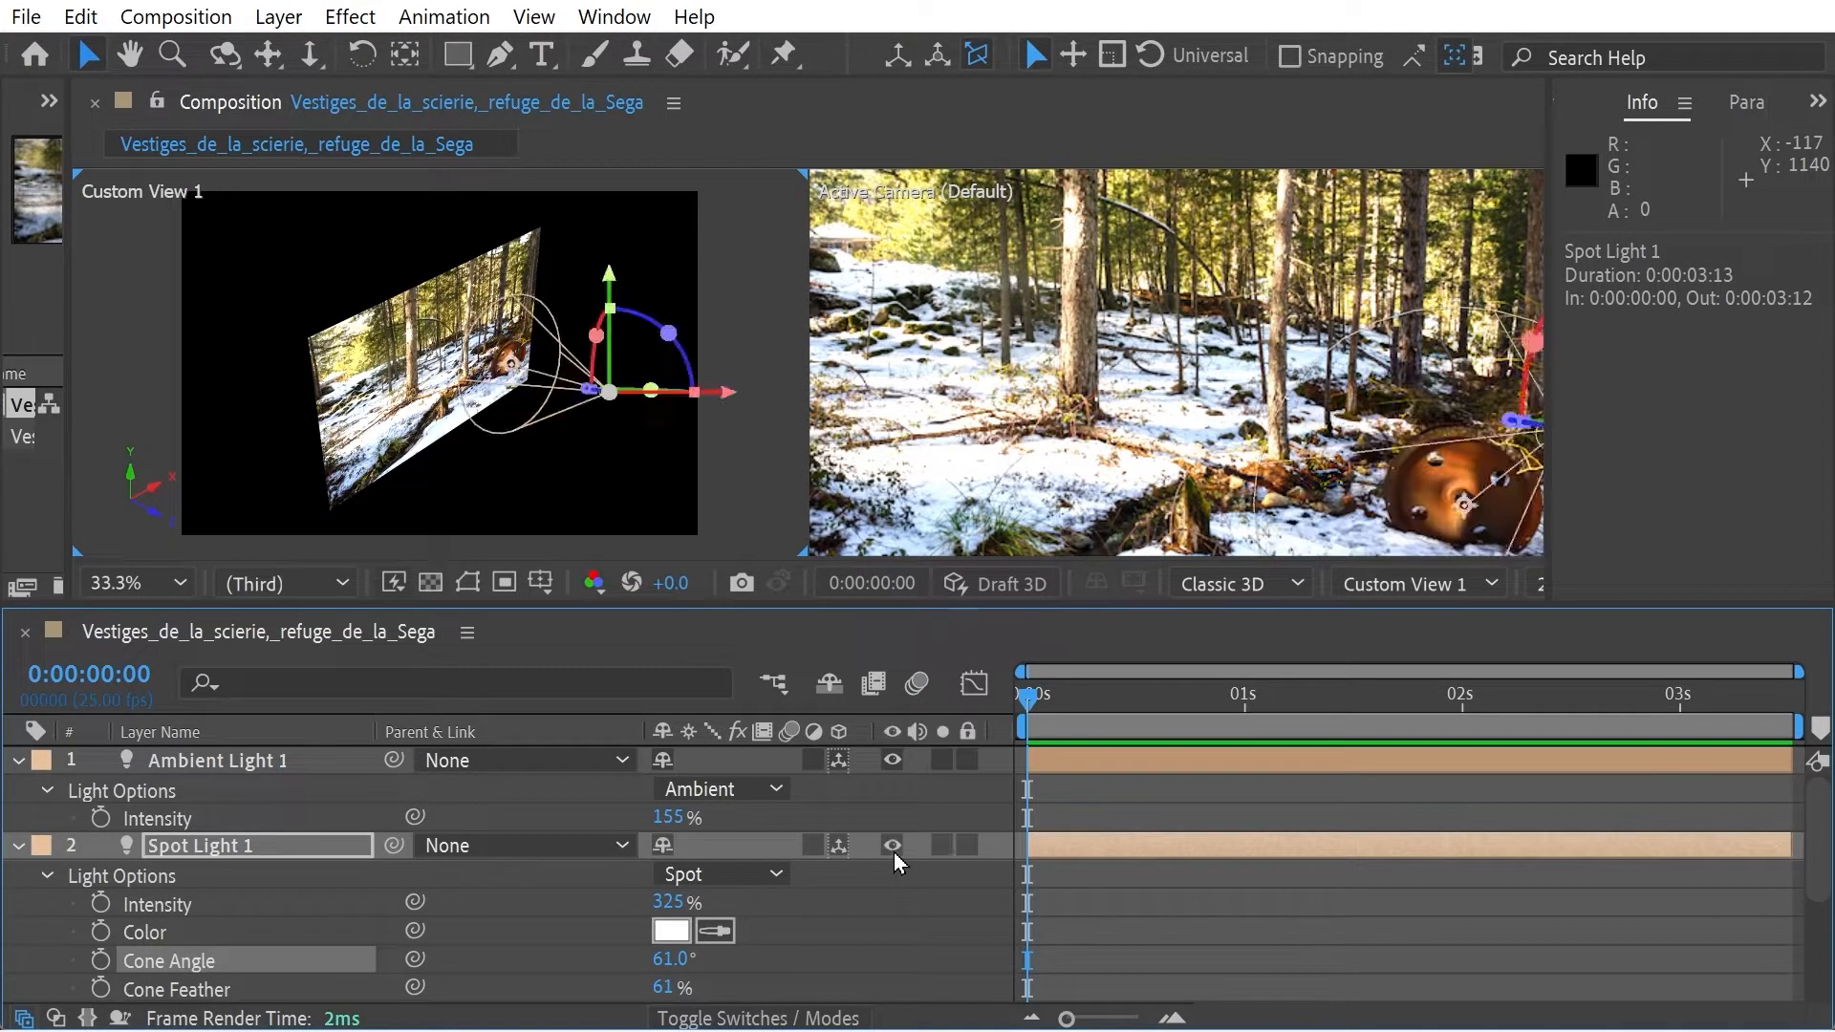
left_click(891, 761)
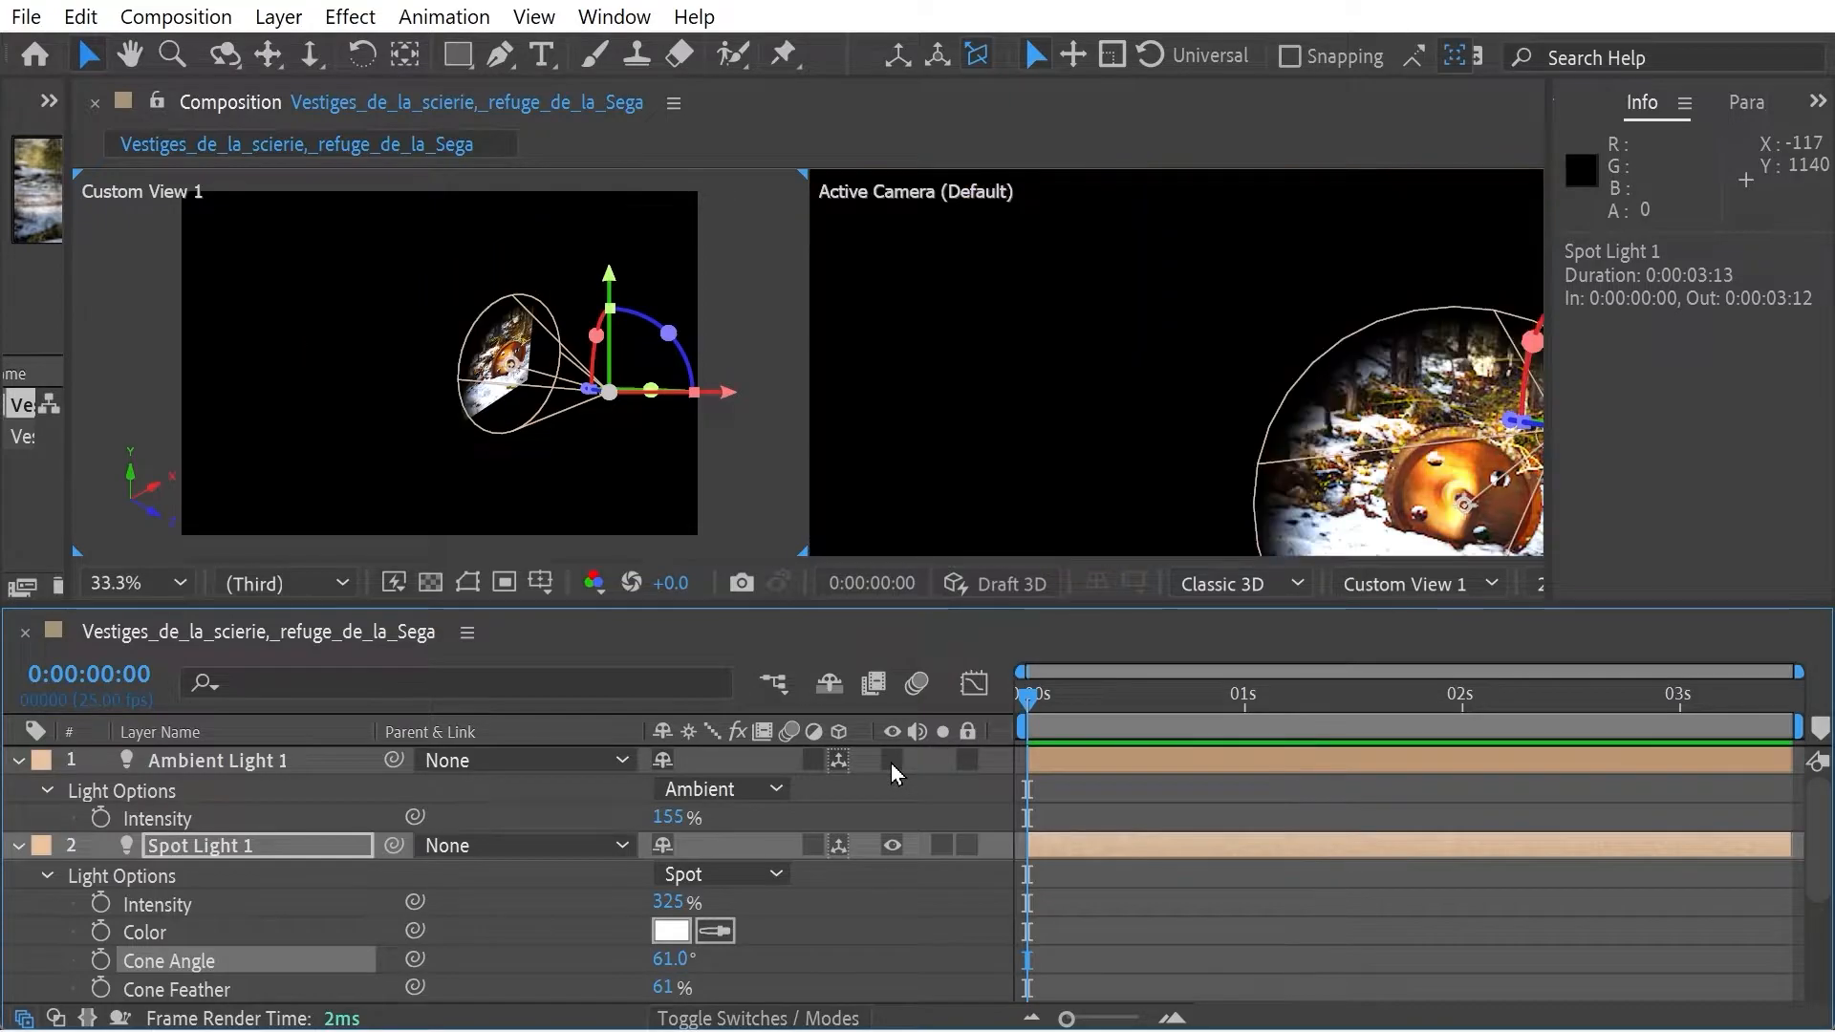
left_click(891, 760)
left_click(892, 760)
left_click(891, 760)
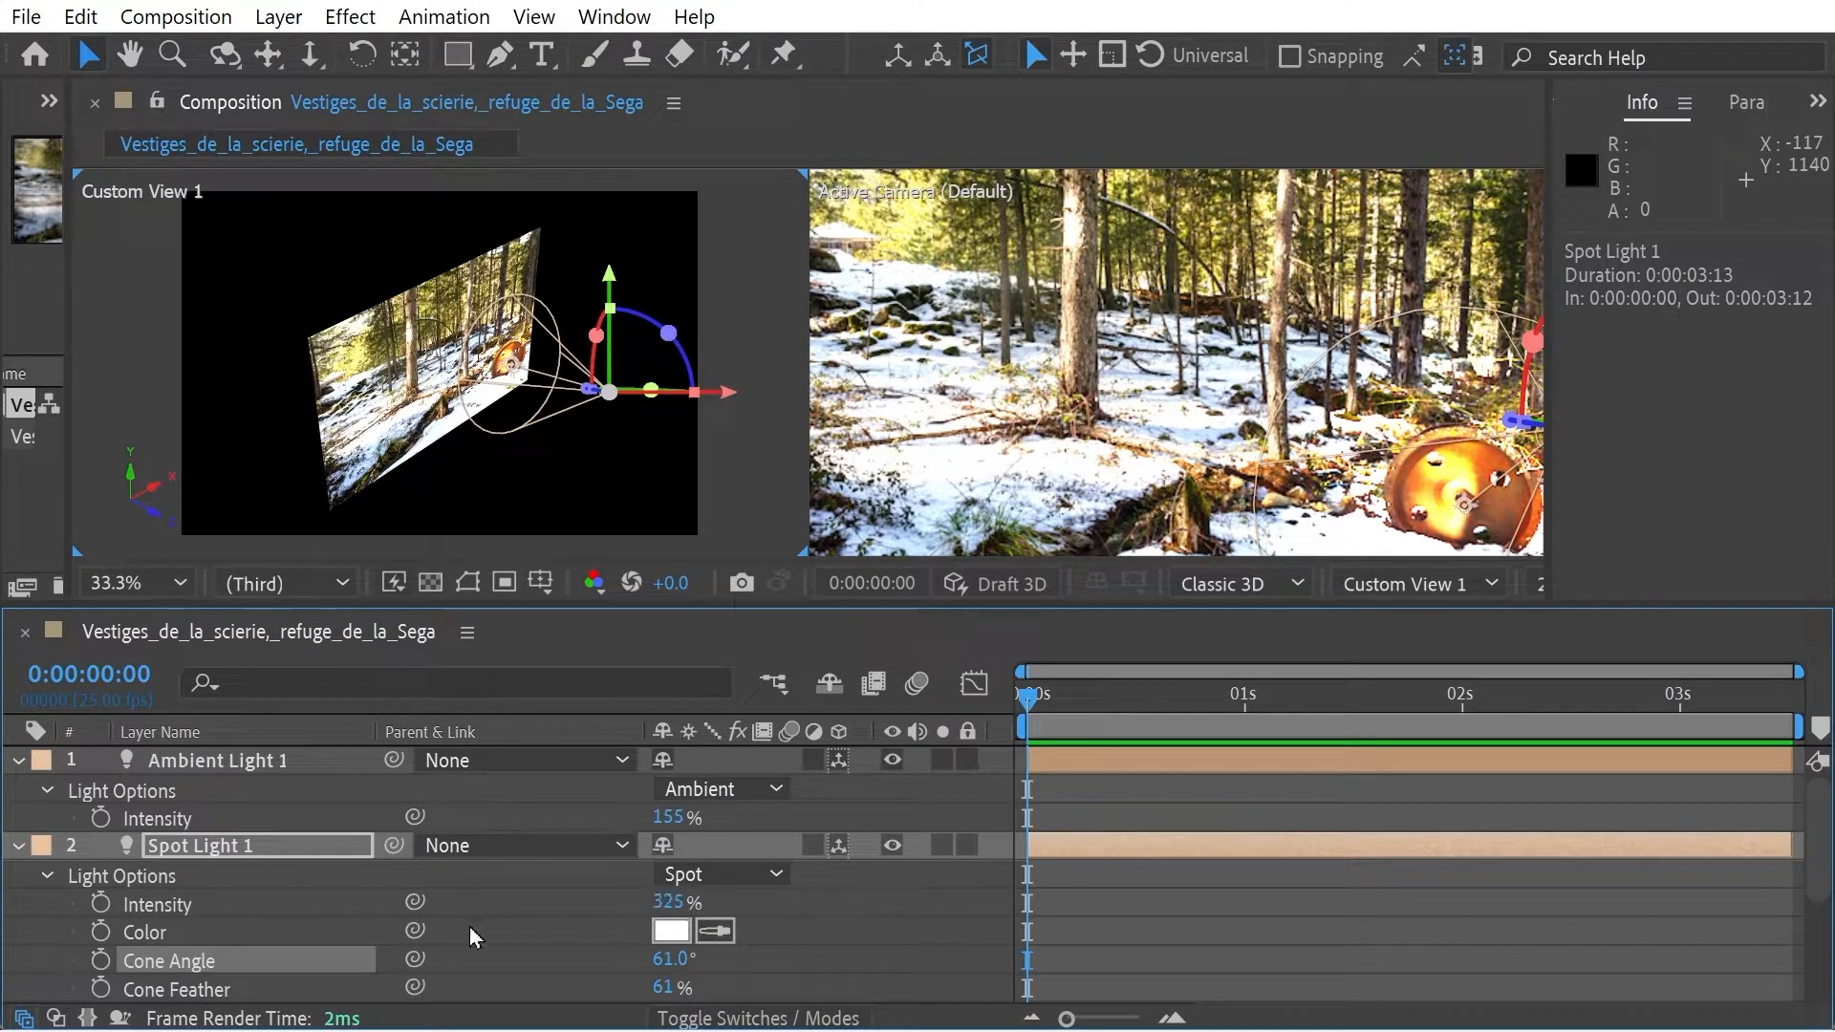
left_click(890, 762)
left_click(890, 761)
Switch Spot Light 1 off and on repeatedly to examine its effect on the rusty disc, leaving the light hidden
left_click(891, 845)
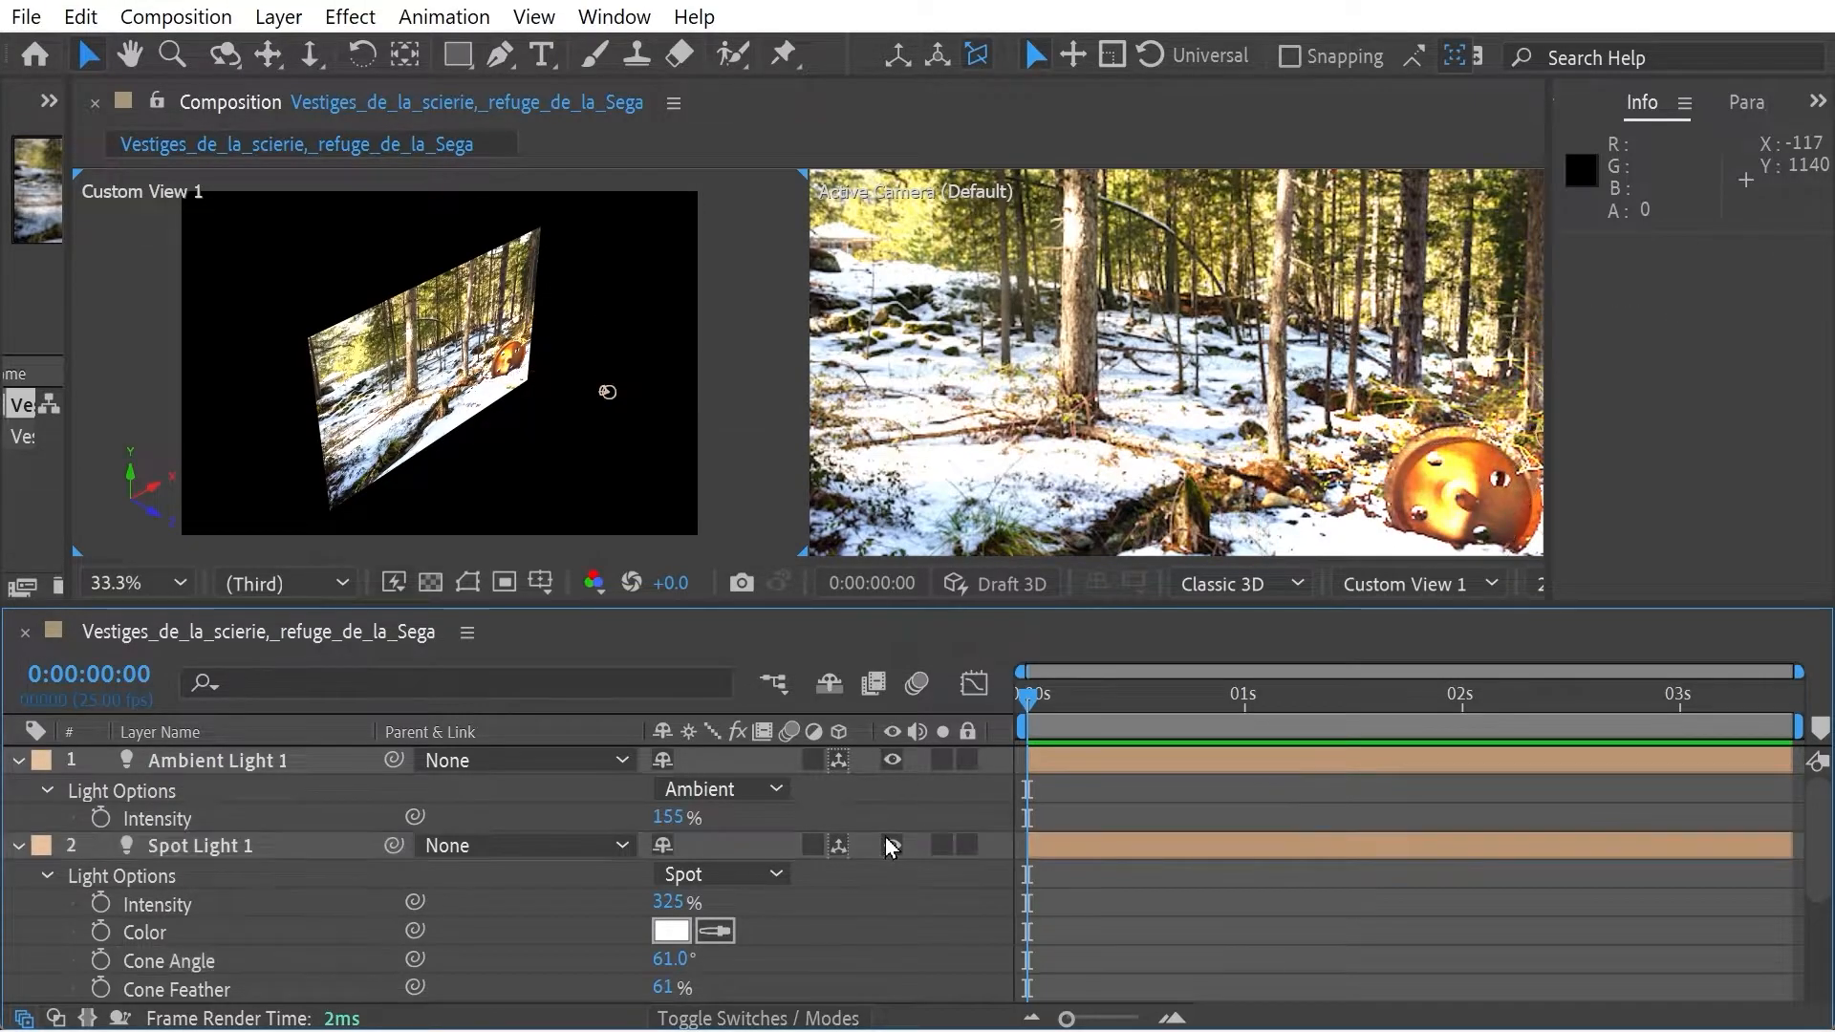
left_click(891, 846)
left_click(891, 846)
left_click(891, 846)
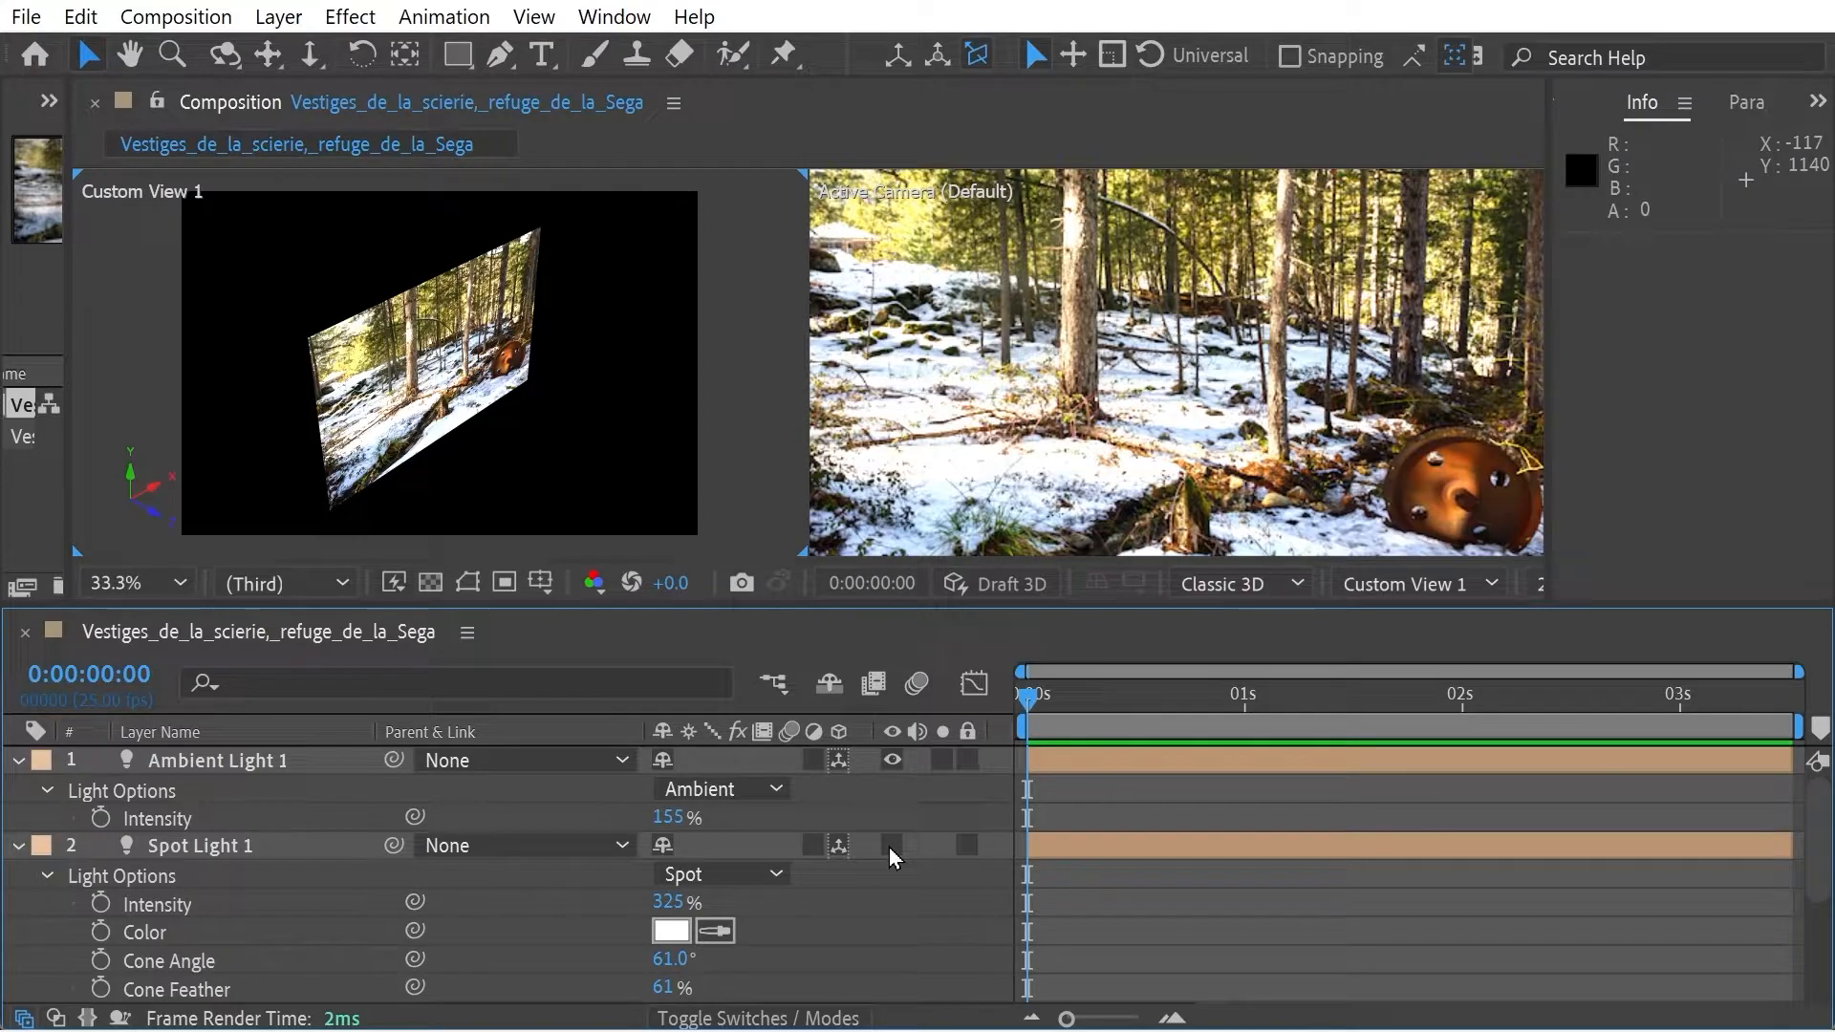
left_click(888, 847)
left_click(889, 847)
left_click(888, 847)
left_click(889, 847)
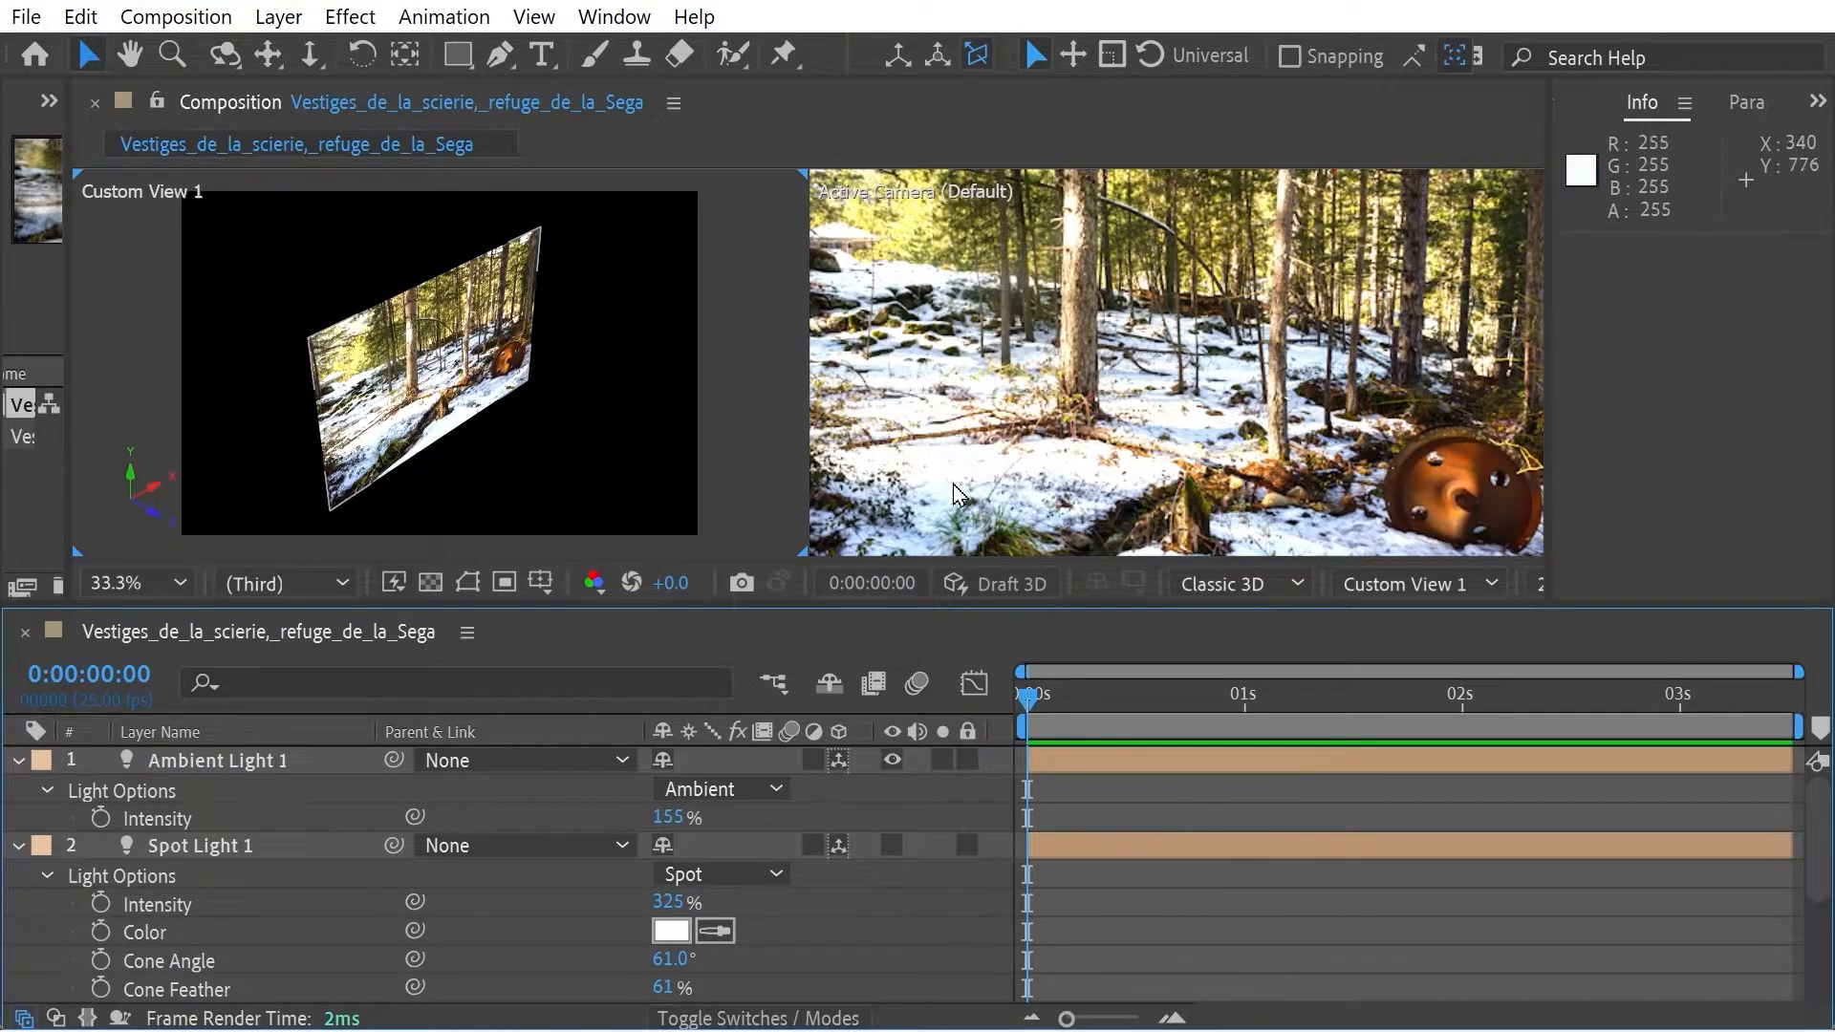
Make Spot Light 1 visible again, and set the ambient light's intensity to 199% and the spot light's intensity to -98%
mouse_move(668, 828)
left_mouse_down()
mouse_move(860, 830)
mouse_move(657, 846)
left_mouse_up()
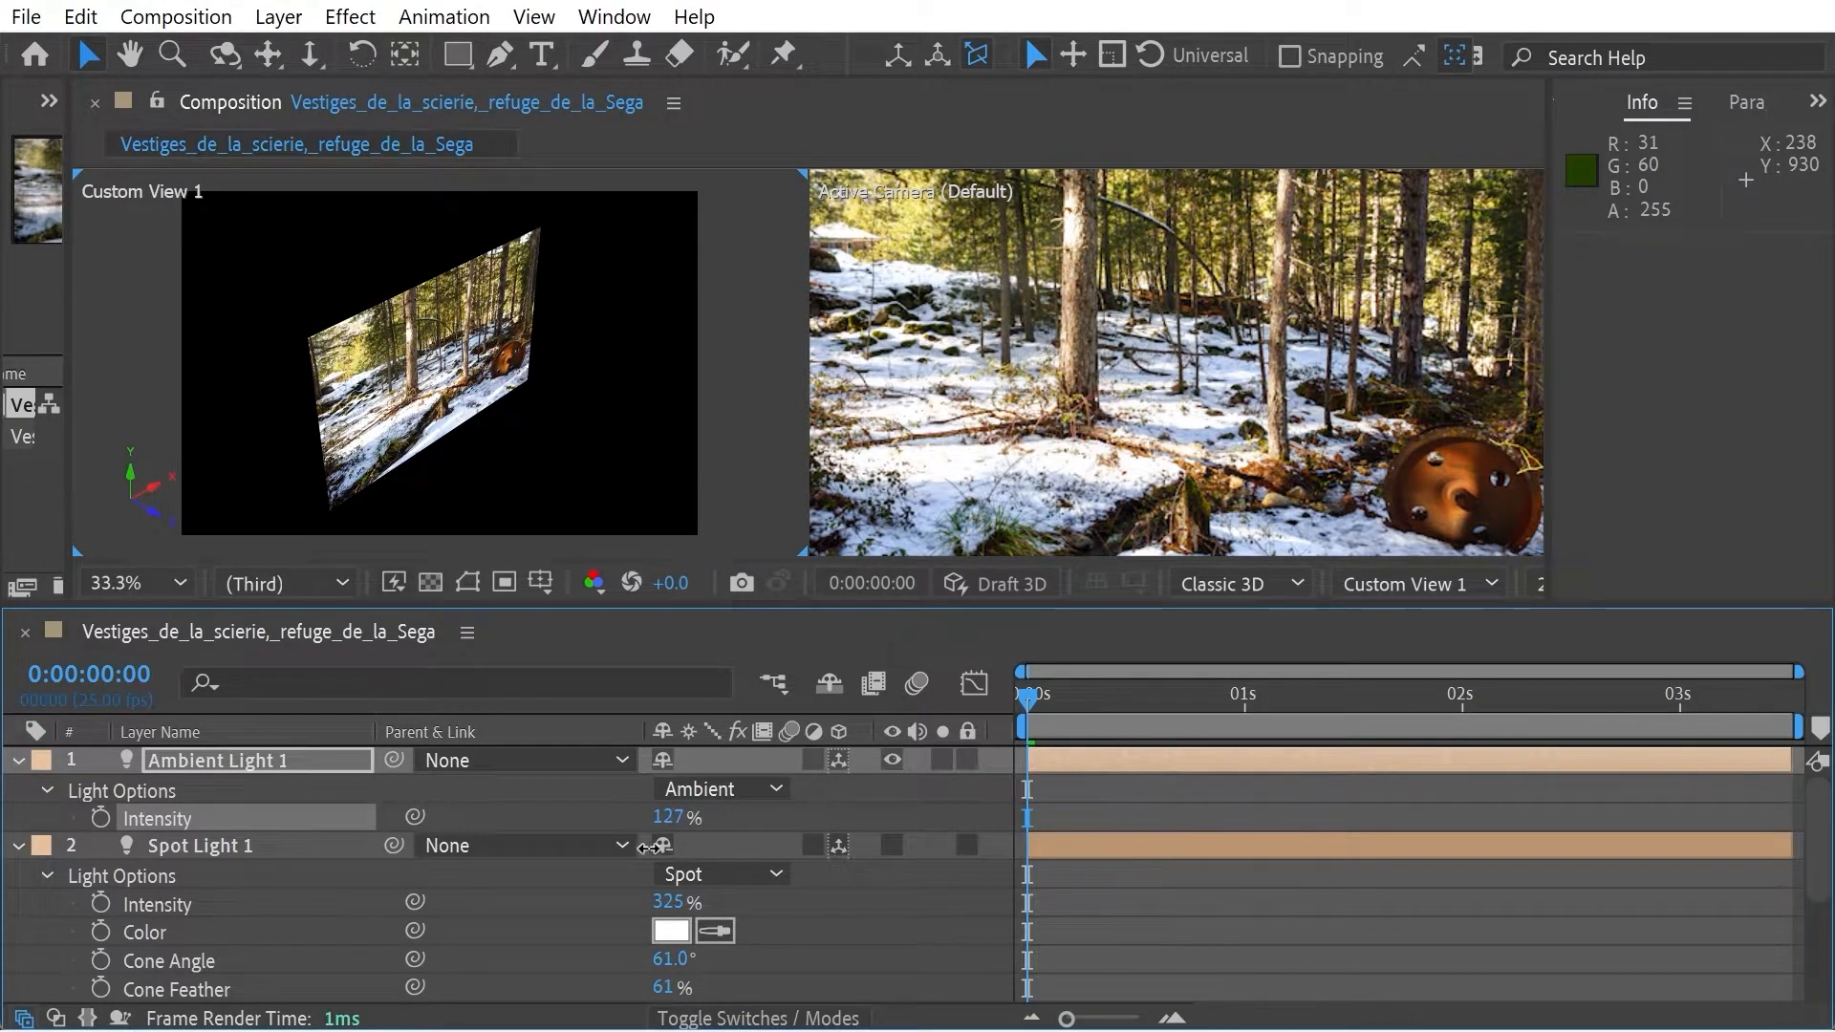
left_click(892, 847)
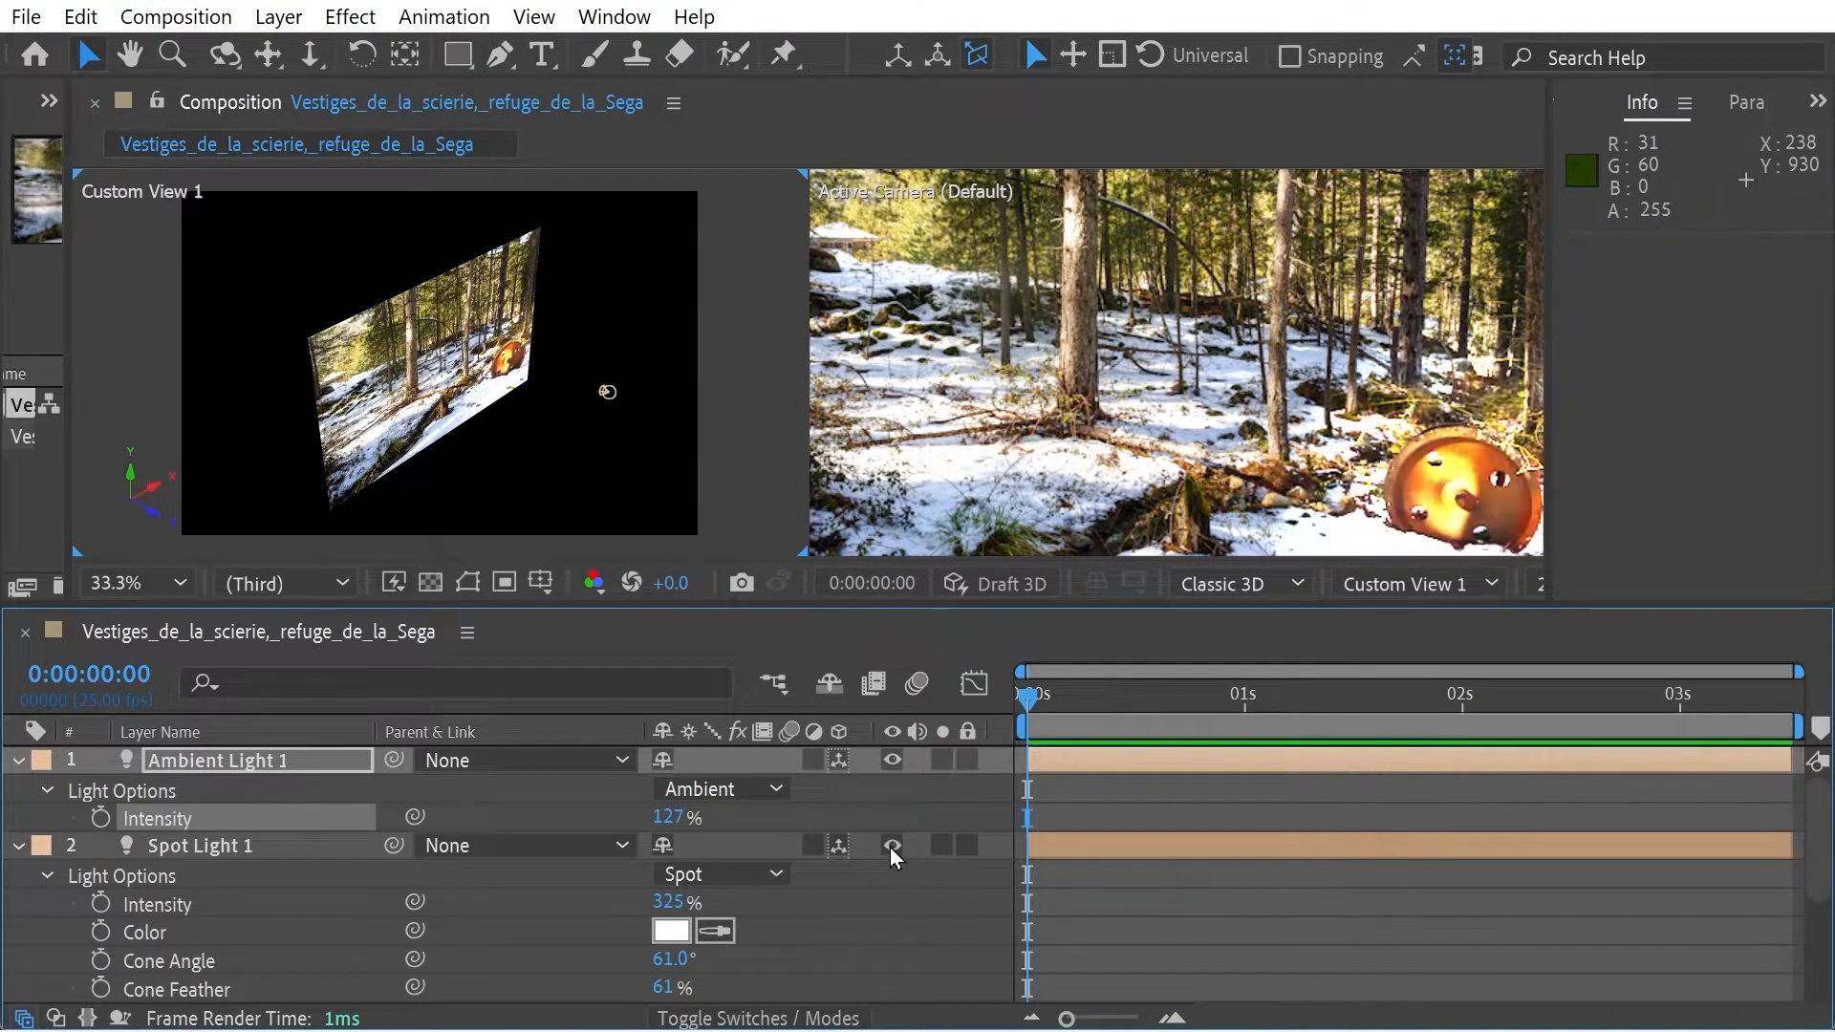
left_click_drag(673, 817, 793, 820)
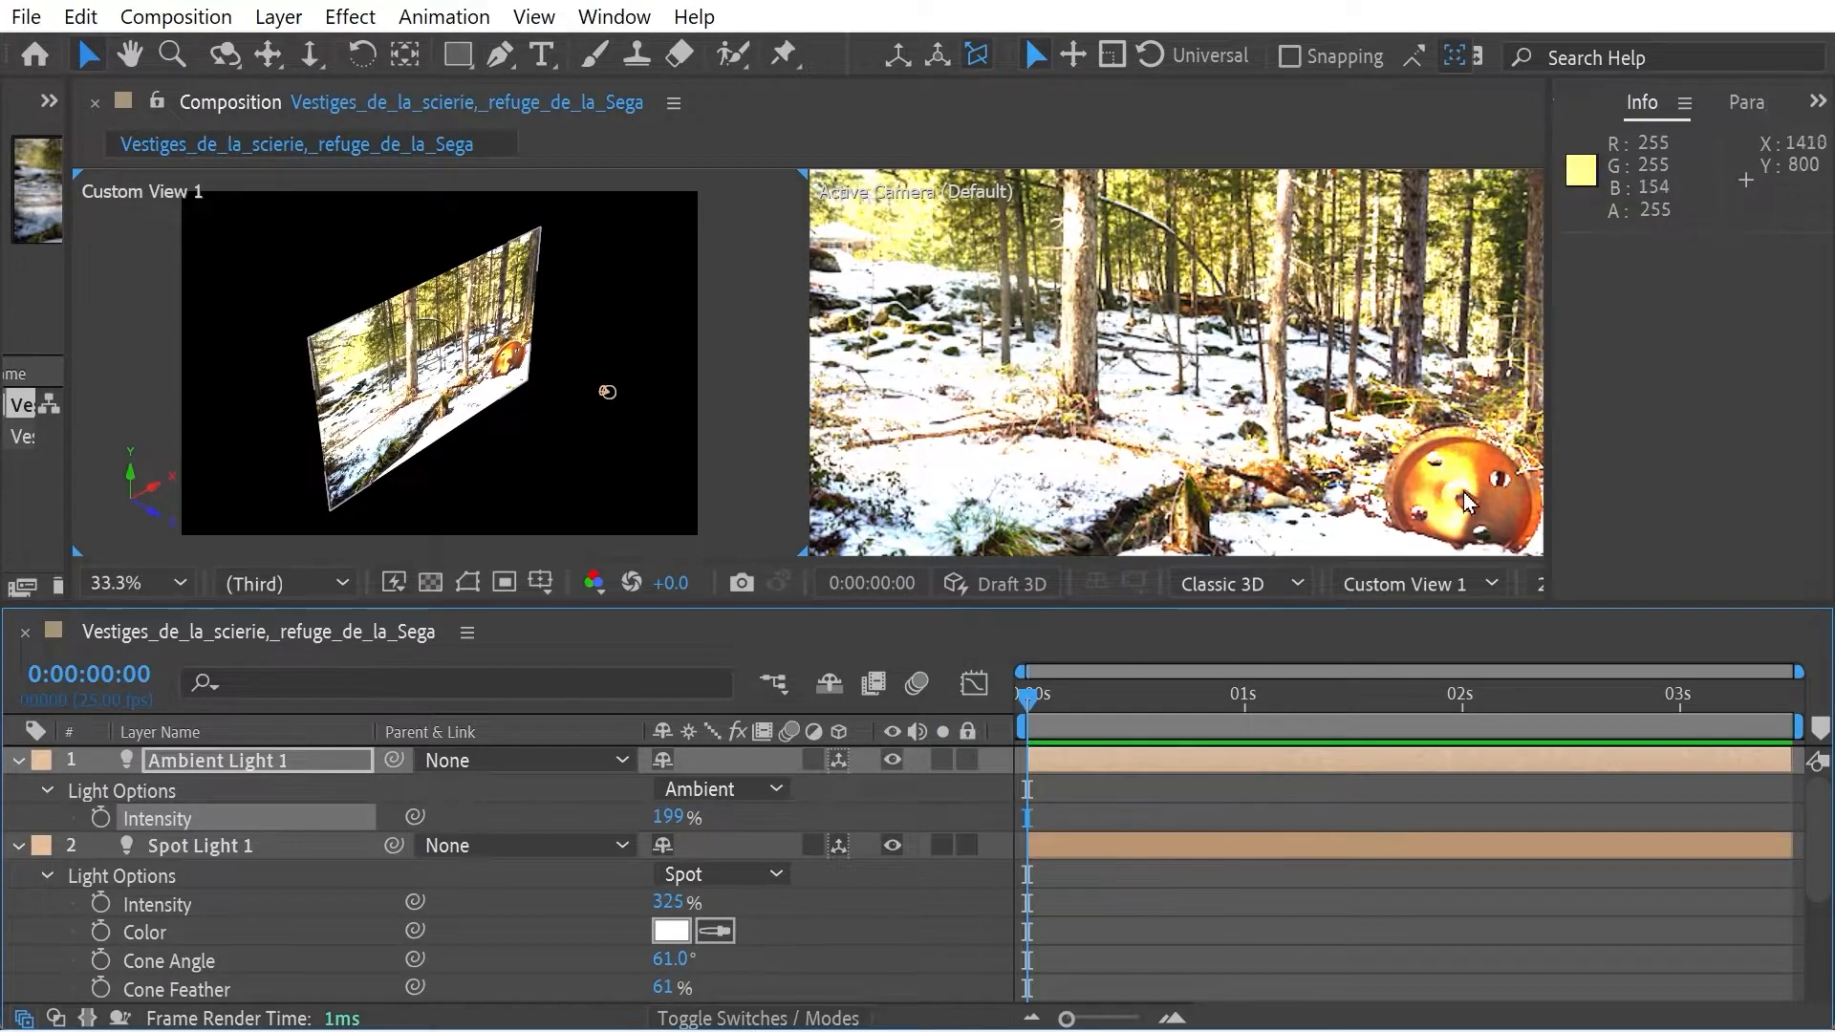
left_click_drag(666, 901, 296, 910)
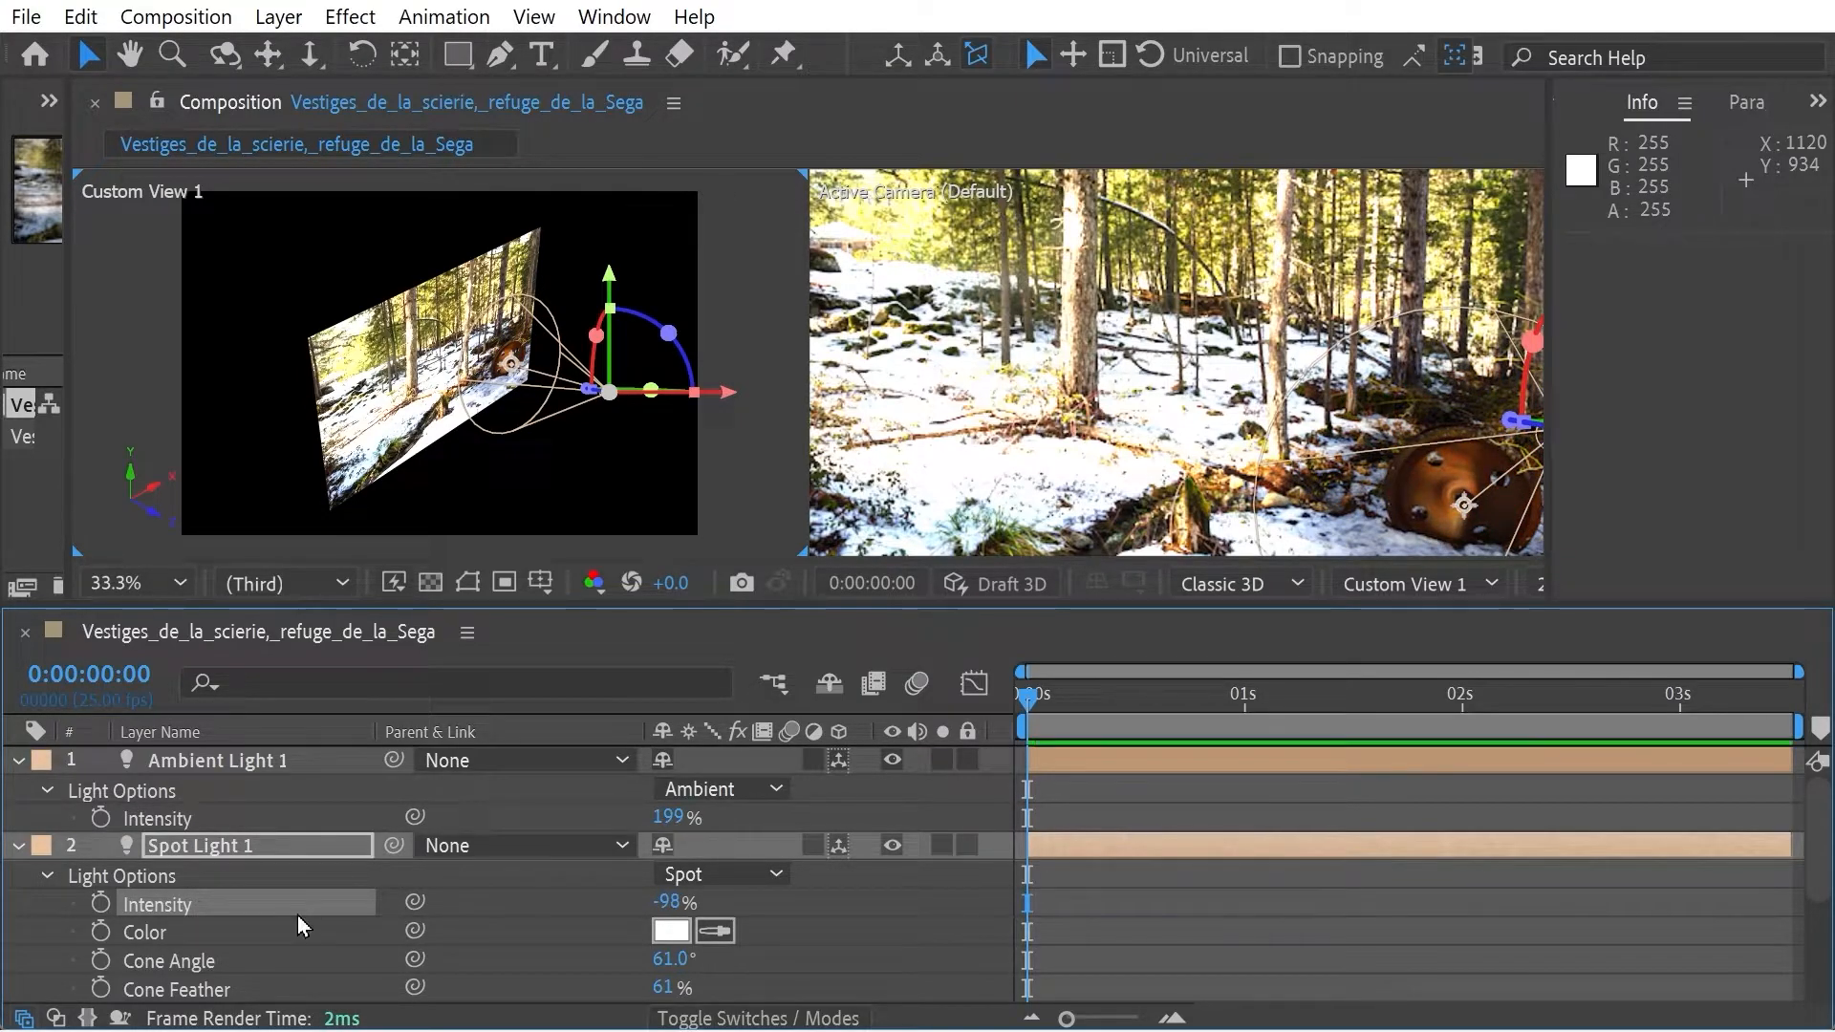
Widen the cone angle of Spot Light 1 on the rusty disc
left_click_drag(669, 960, 814, 958)
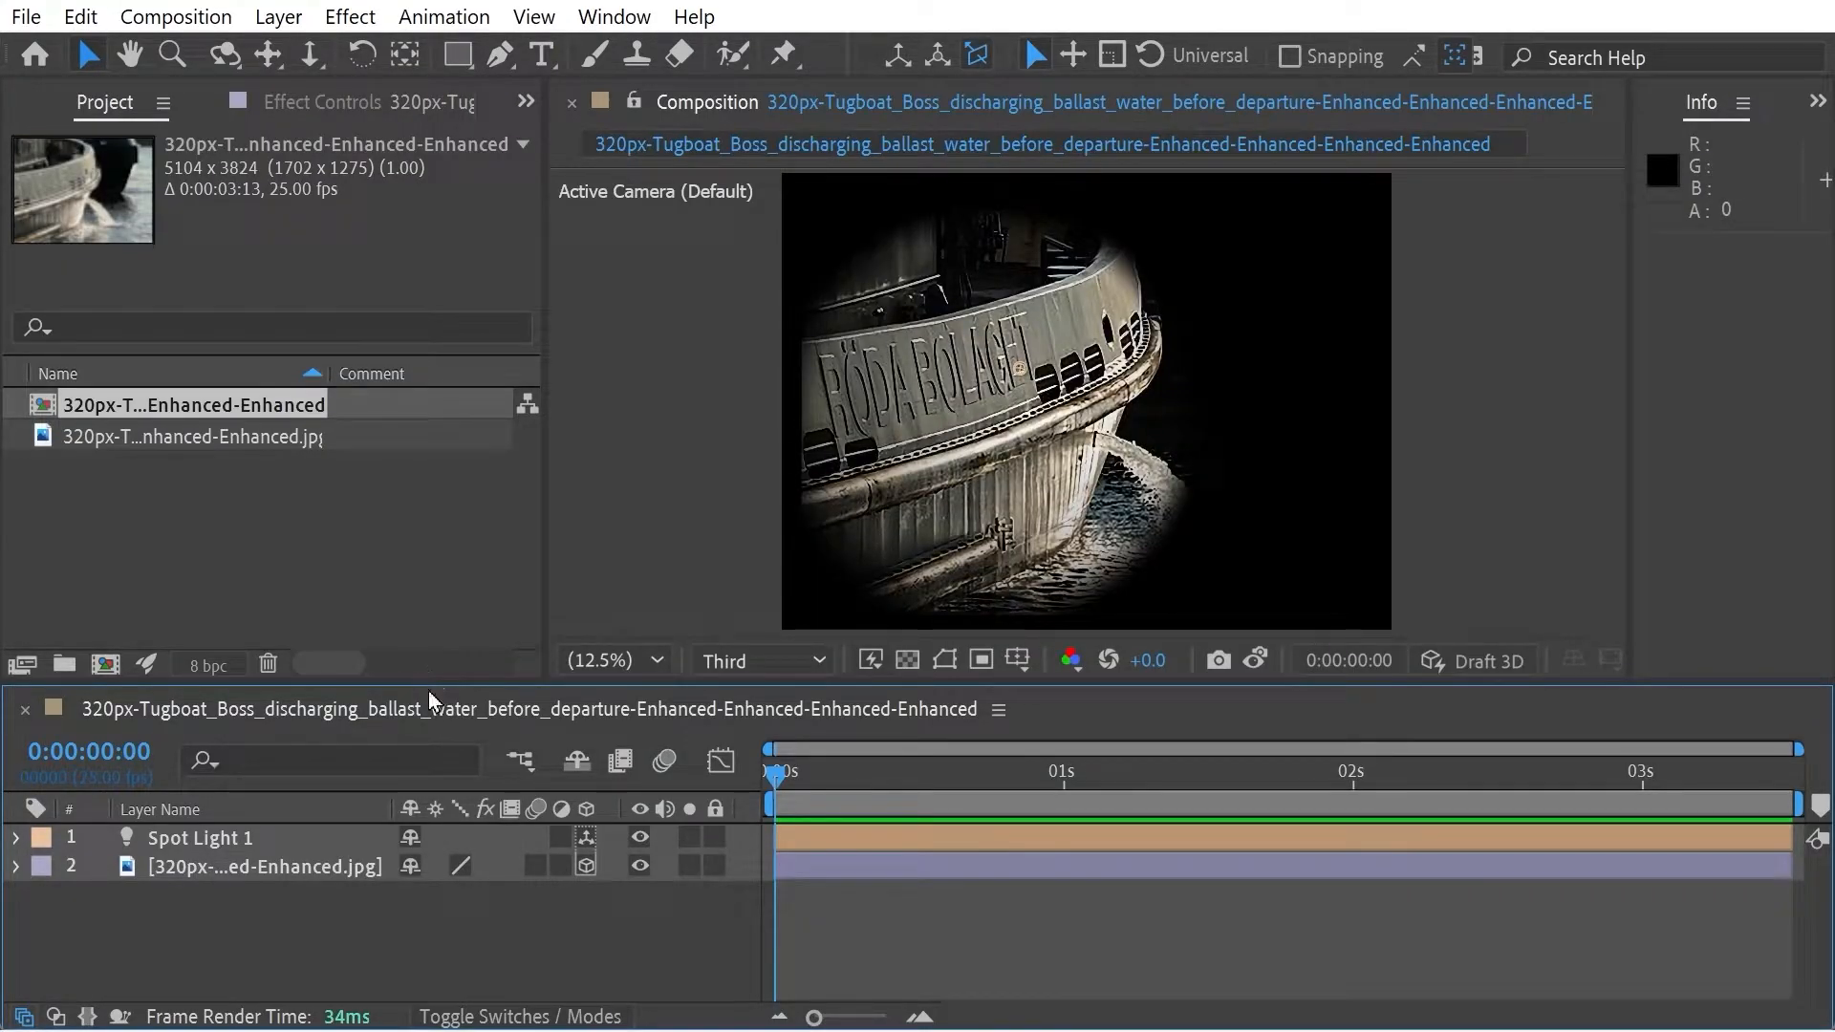
Reveal the tugboat image layer's material options and toggle Accepts Lights off and back on to compare the lighting
left_click(216, 870)
key("a")
key("a")
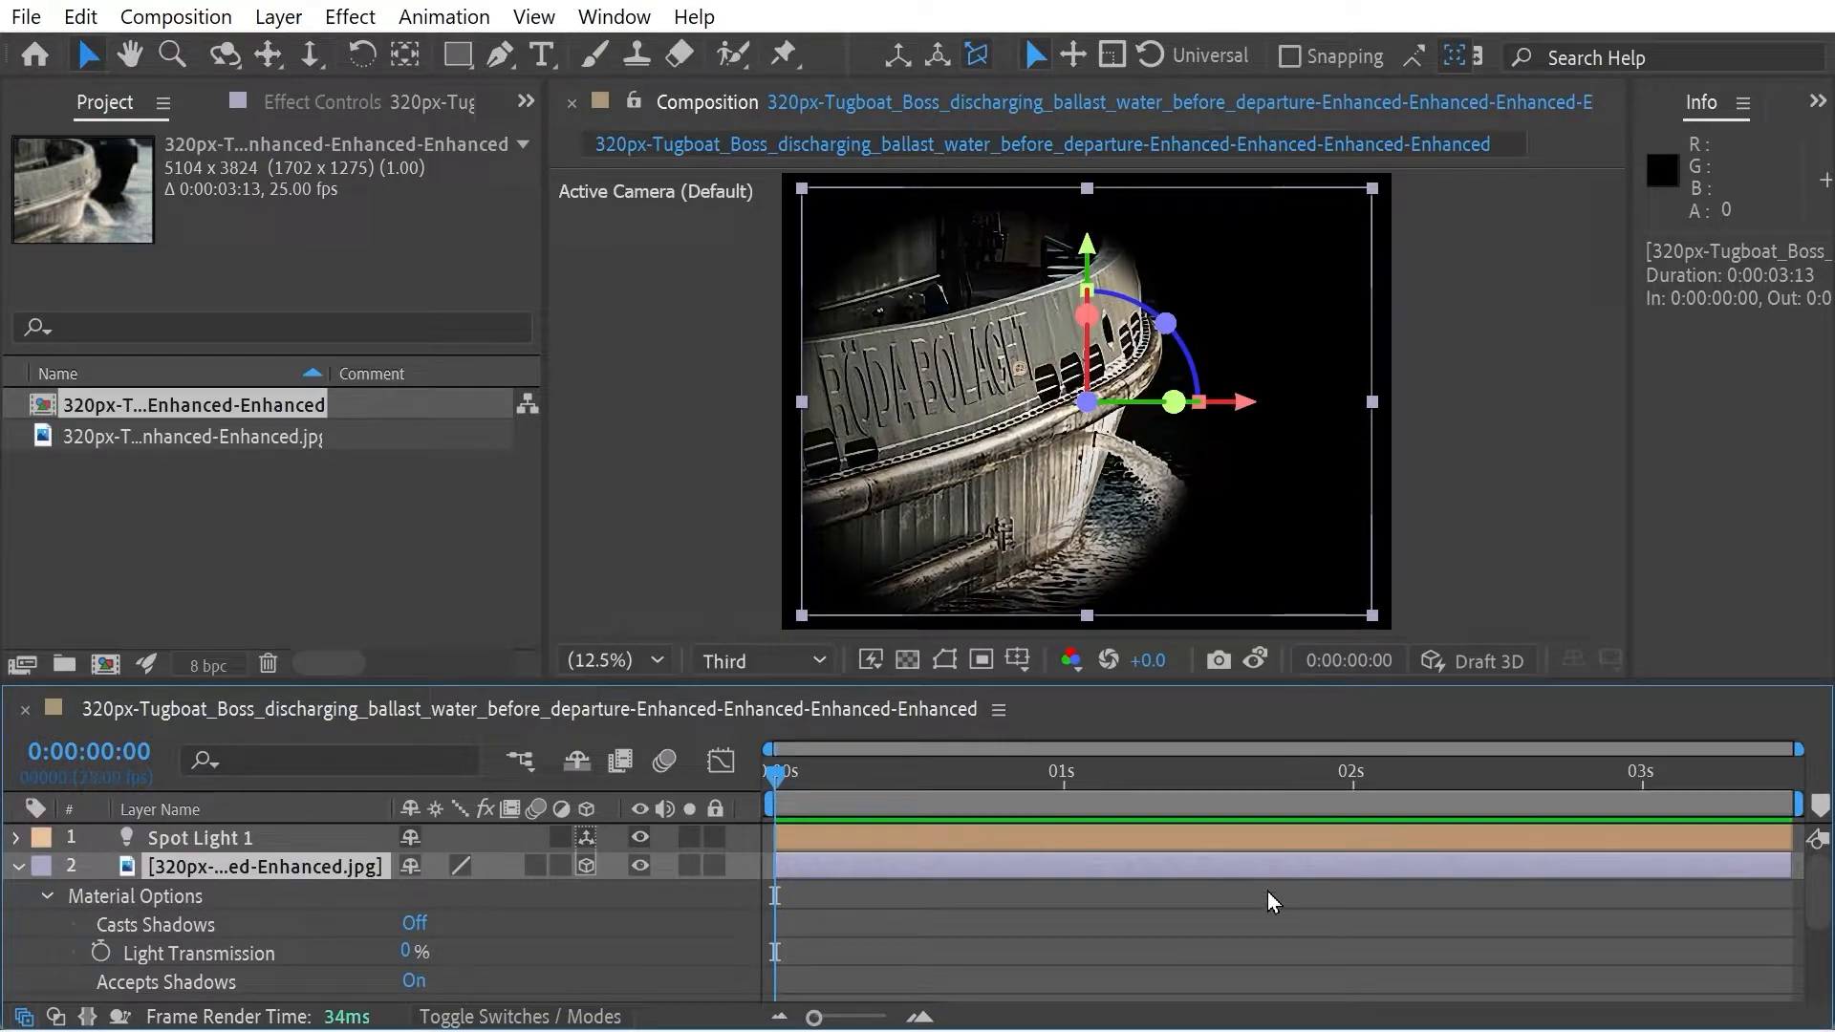
left_click_drag(1818, 903, 1807, 952)
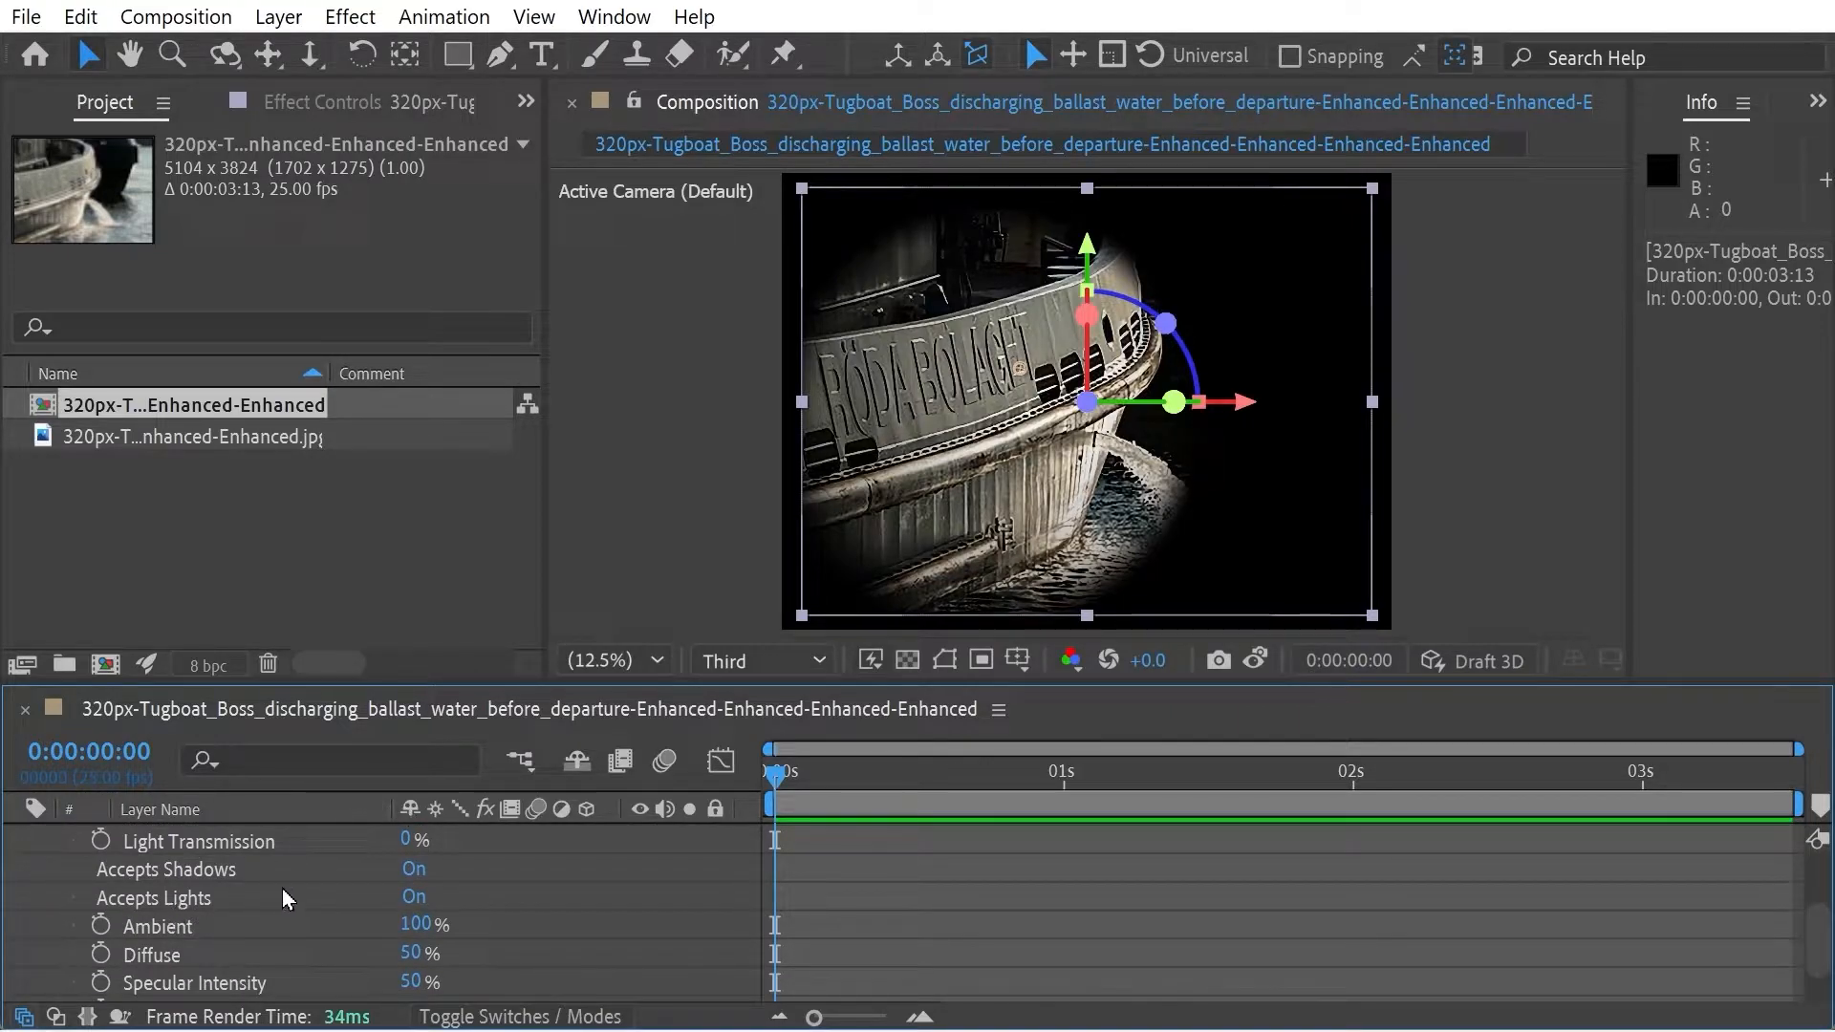
left_click(408, 898)
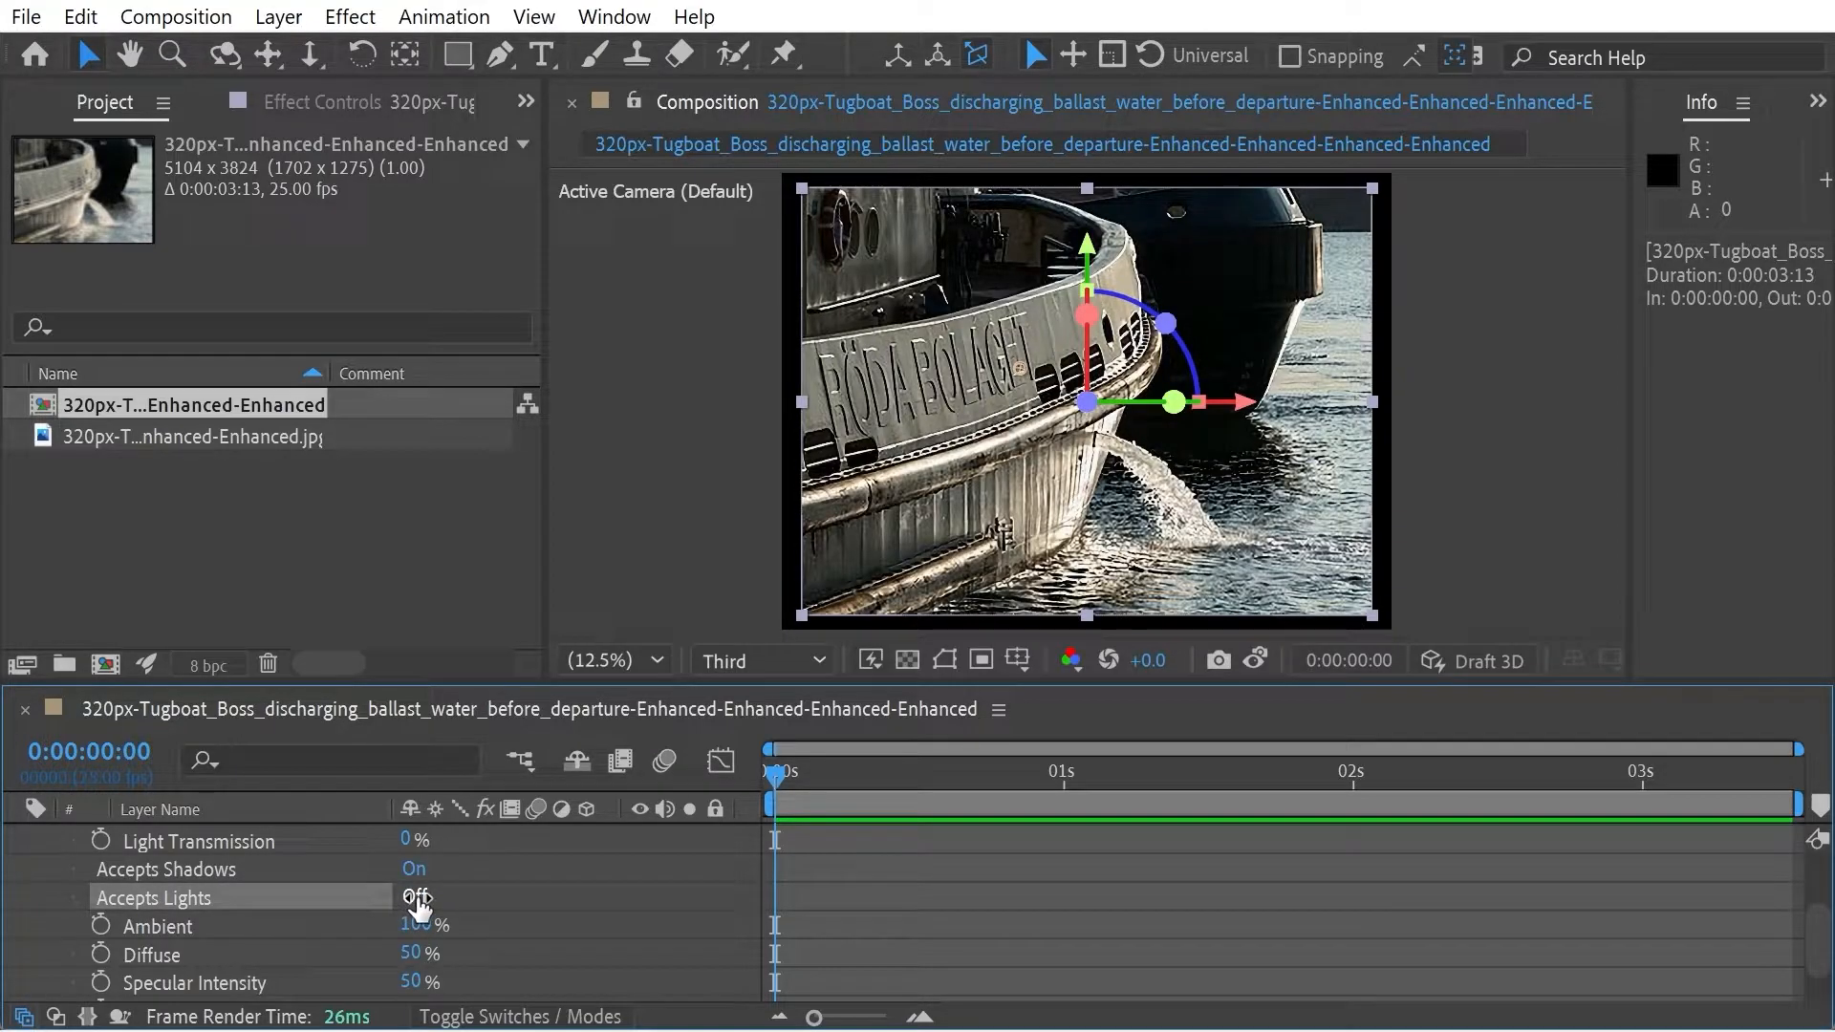
left_click(417, 899)
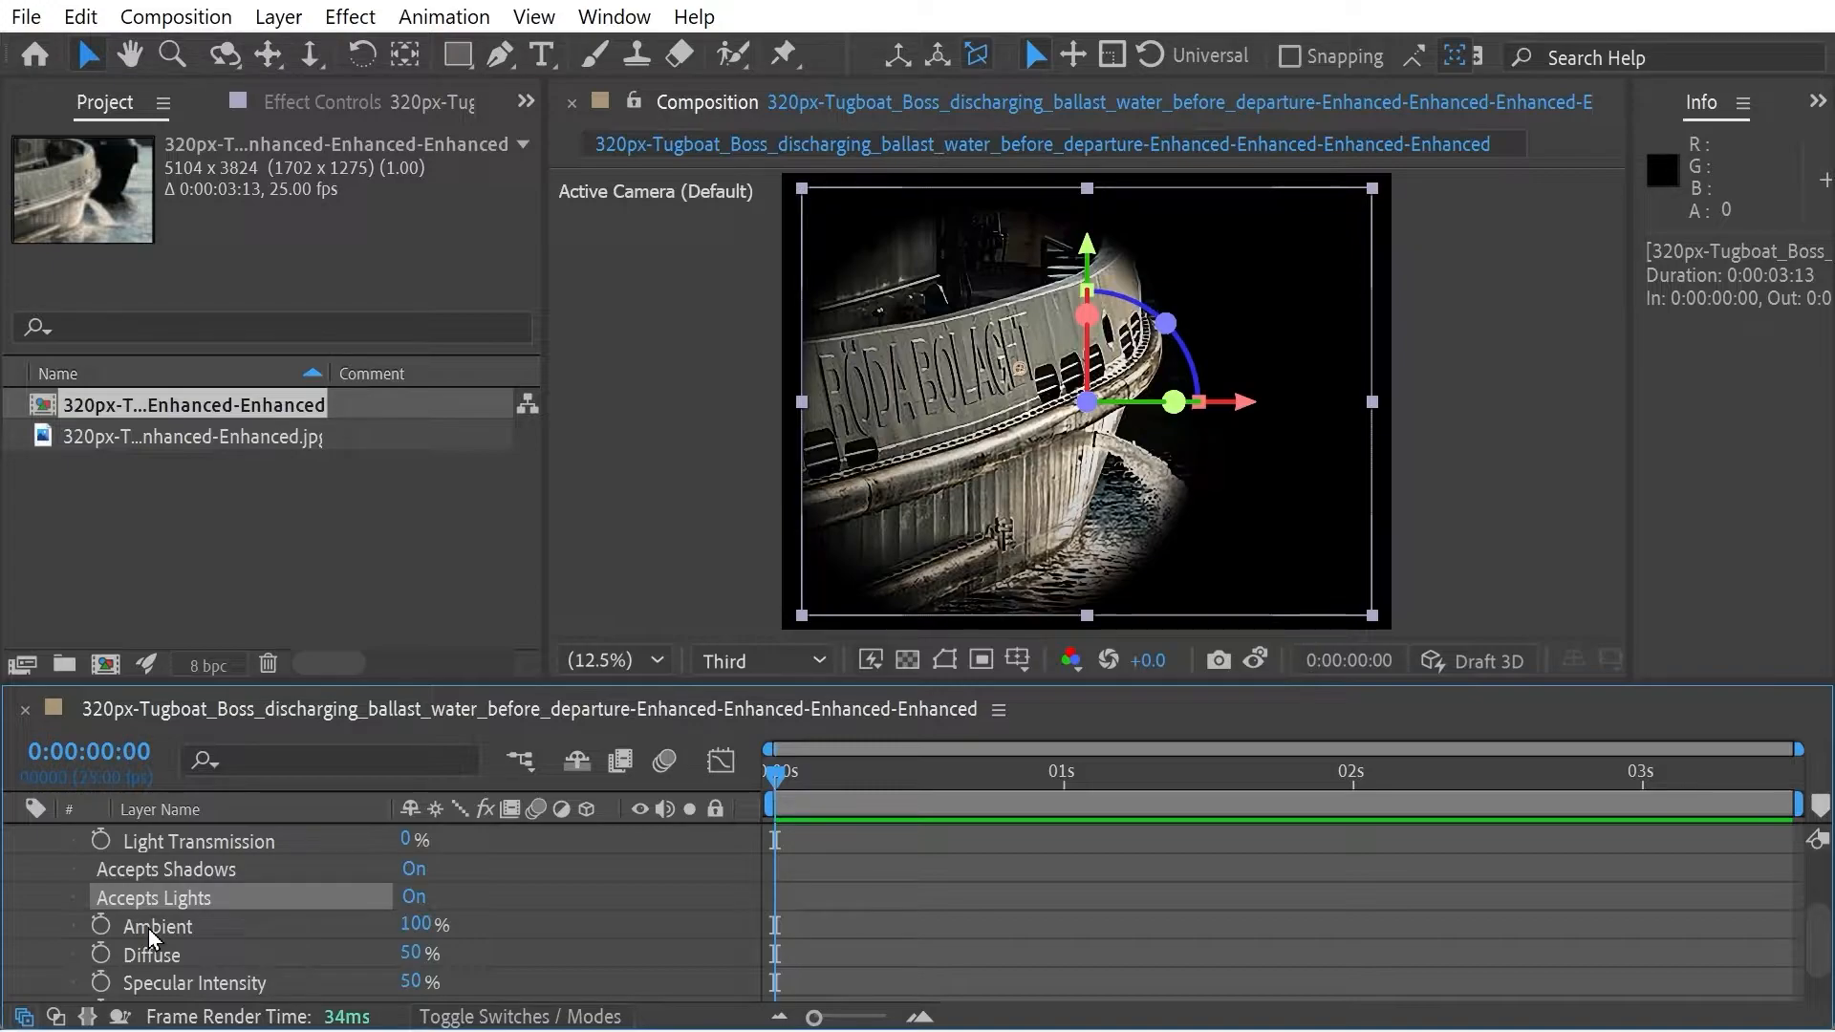
Set the tugboat layer's diffuse to 0% and specular intensity to 100%, raise its specular shininess and lower its metal value
left_click_drag(1814, 928, 1814, 952)
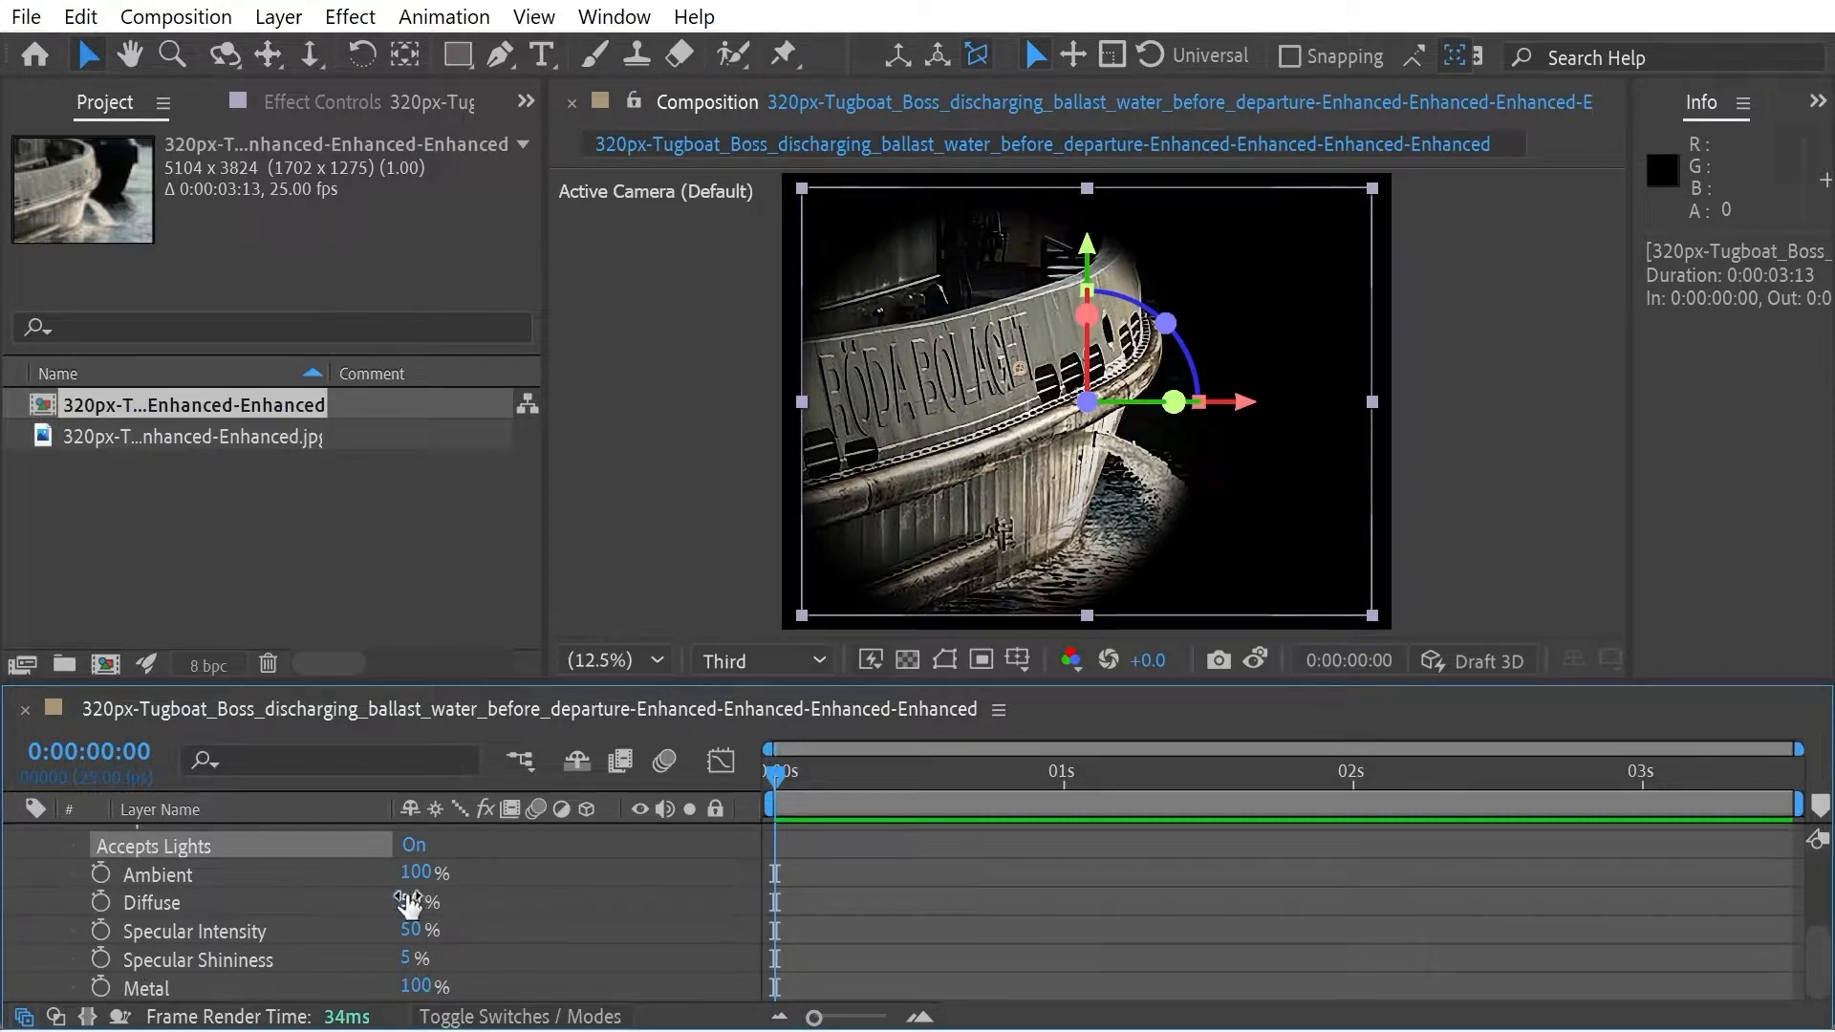
left_click_drag(409, 902, 566, 899)
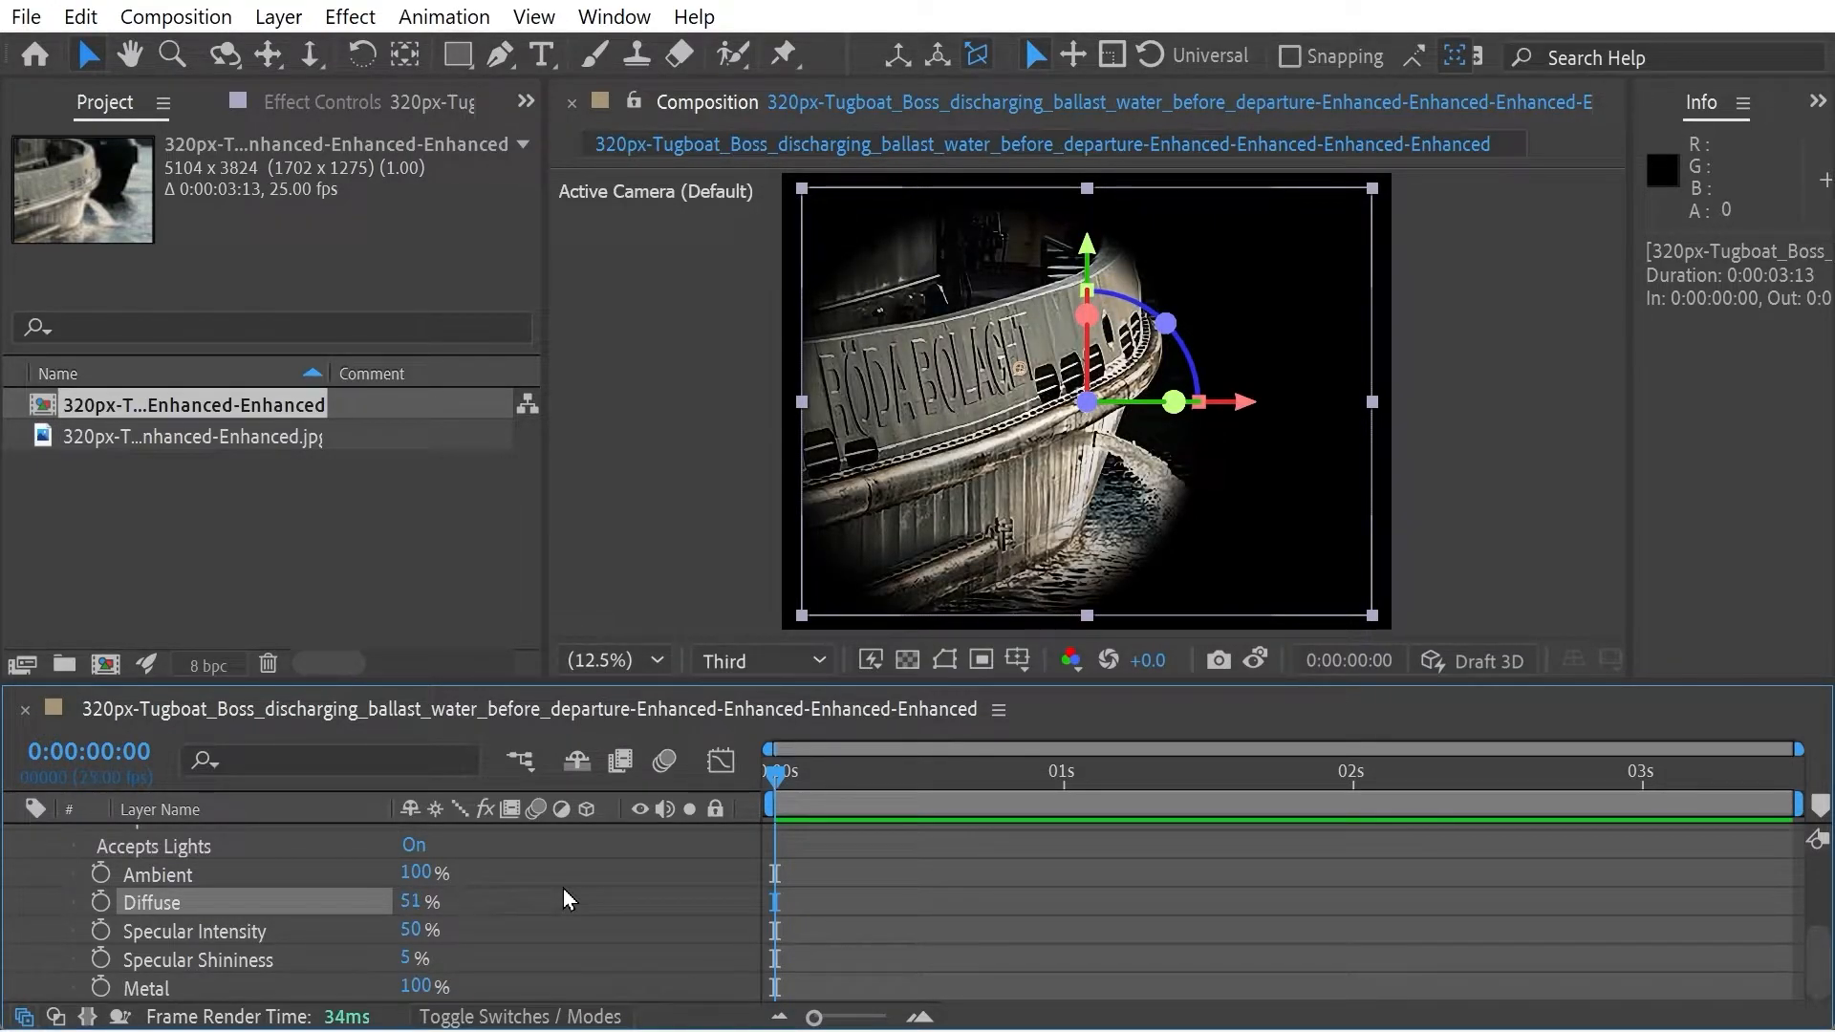
left_click_drag(418, 929, 655, 931)
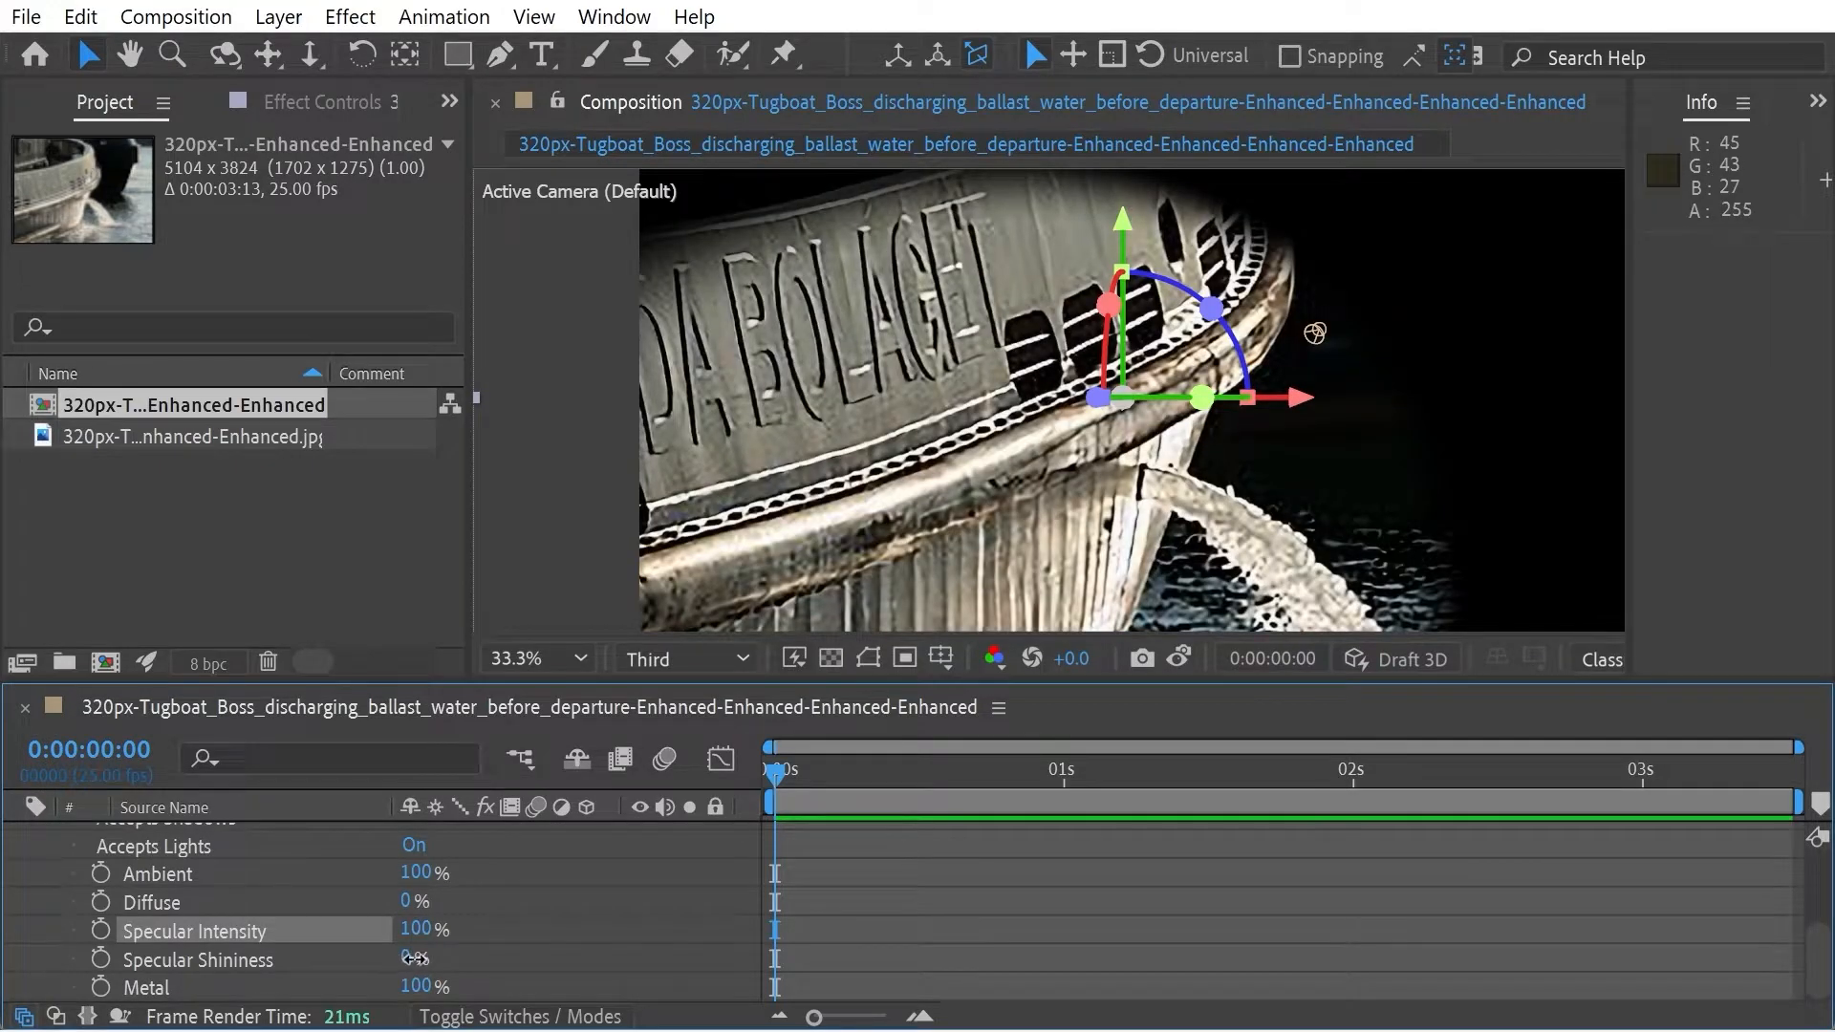
left_click_drag(415, 958, 452, 959)
left_click_drag(416, 986, 170, 987)
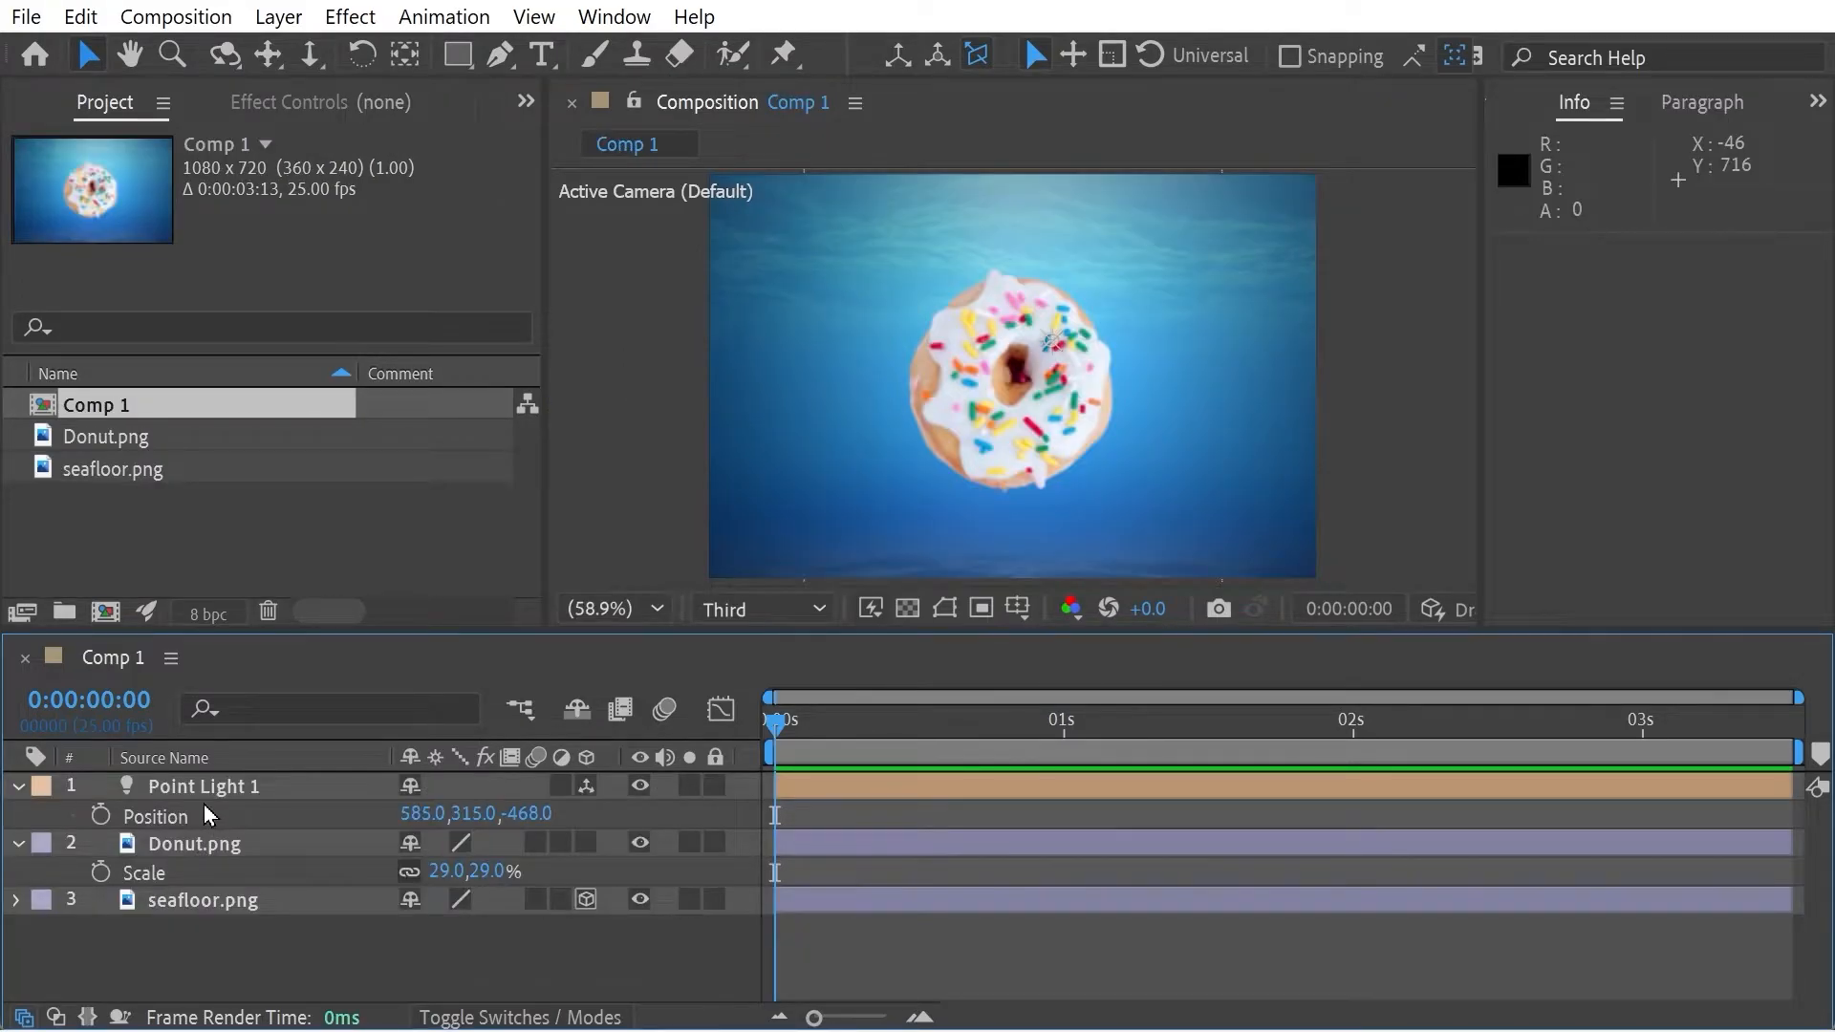
Enable shadow casting in the light settings of Point Light 1 in the donut composition
left_click(204, 785)
double_click(204, 785)
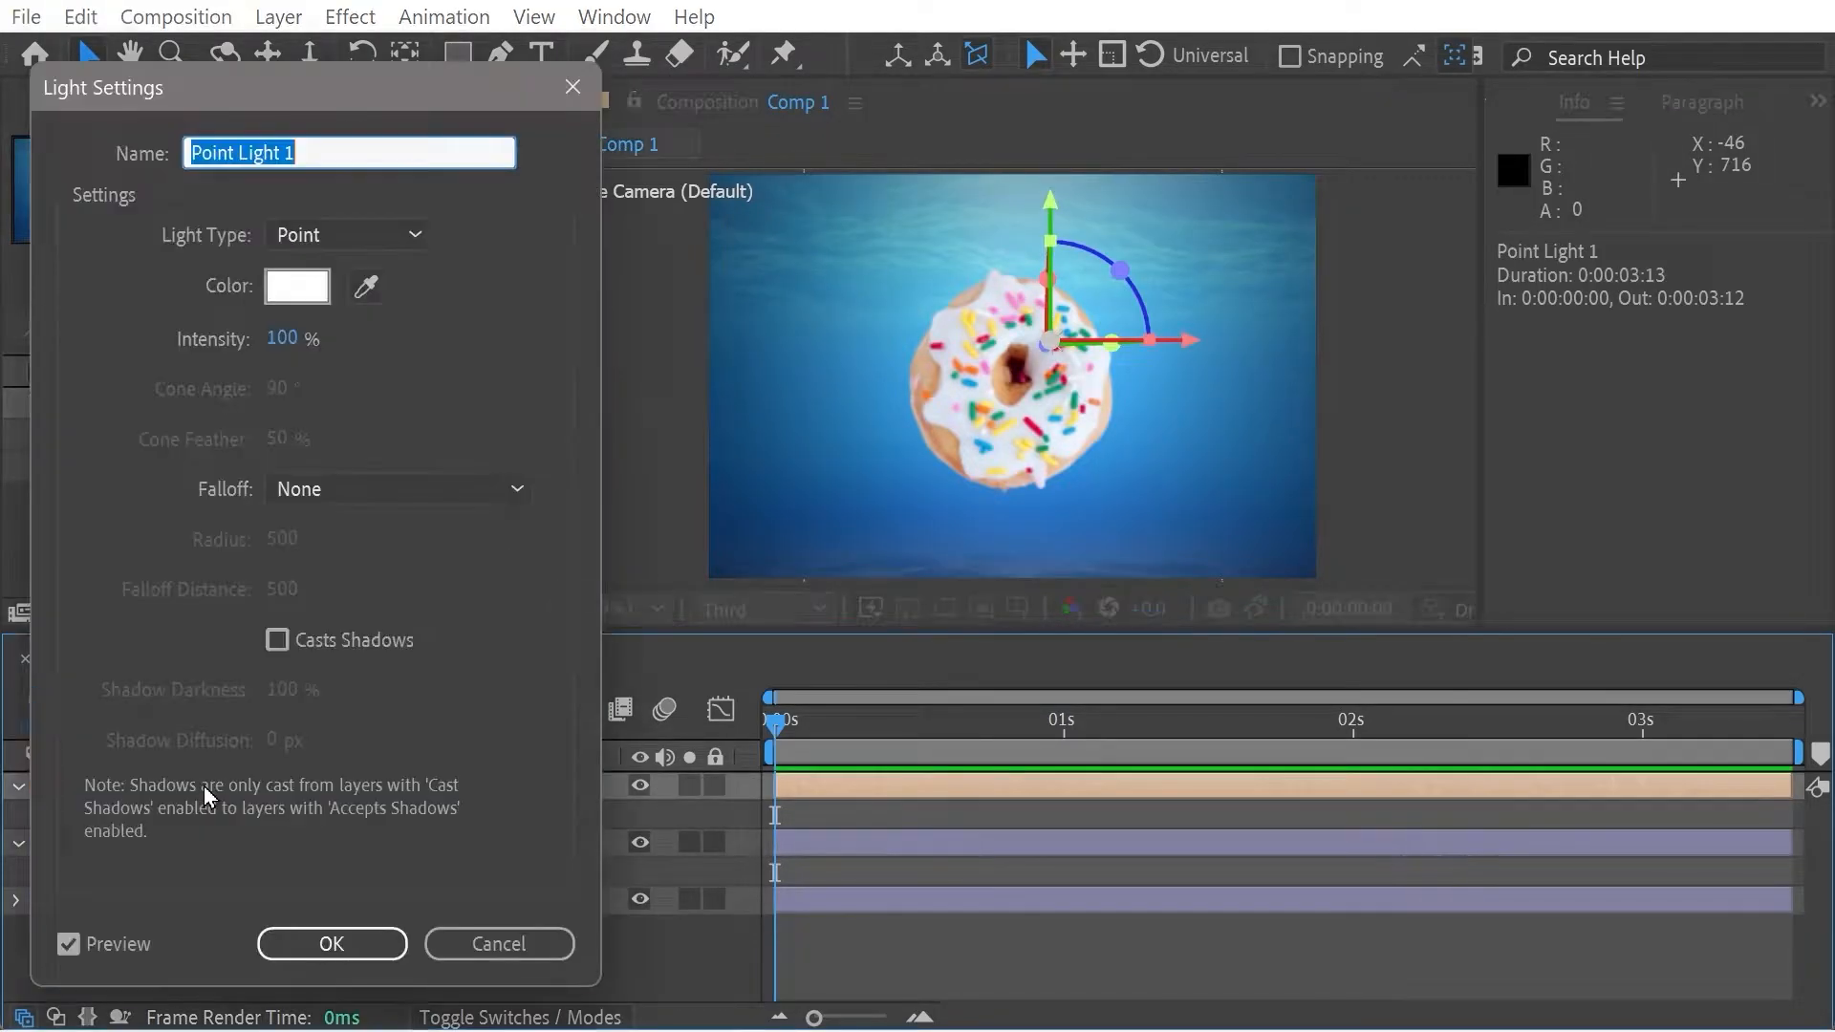
left_click(277, 640)
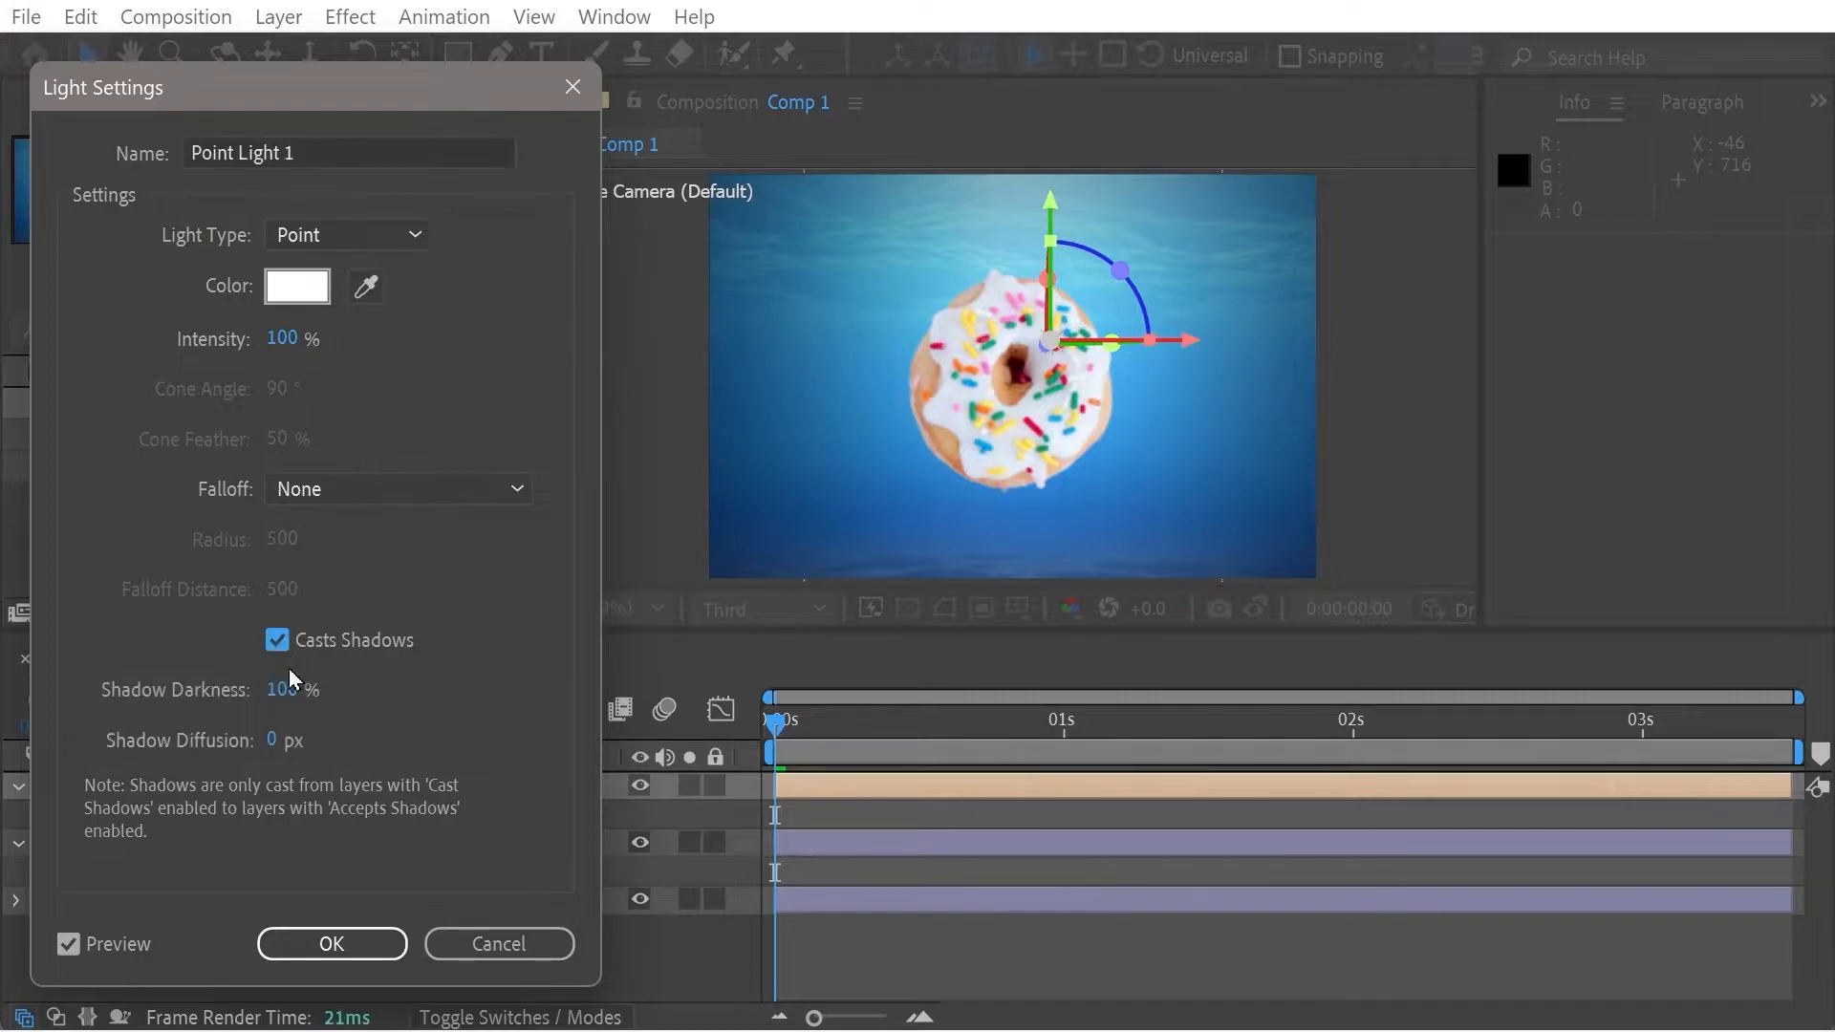
left_click(327, 944)
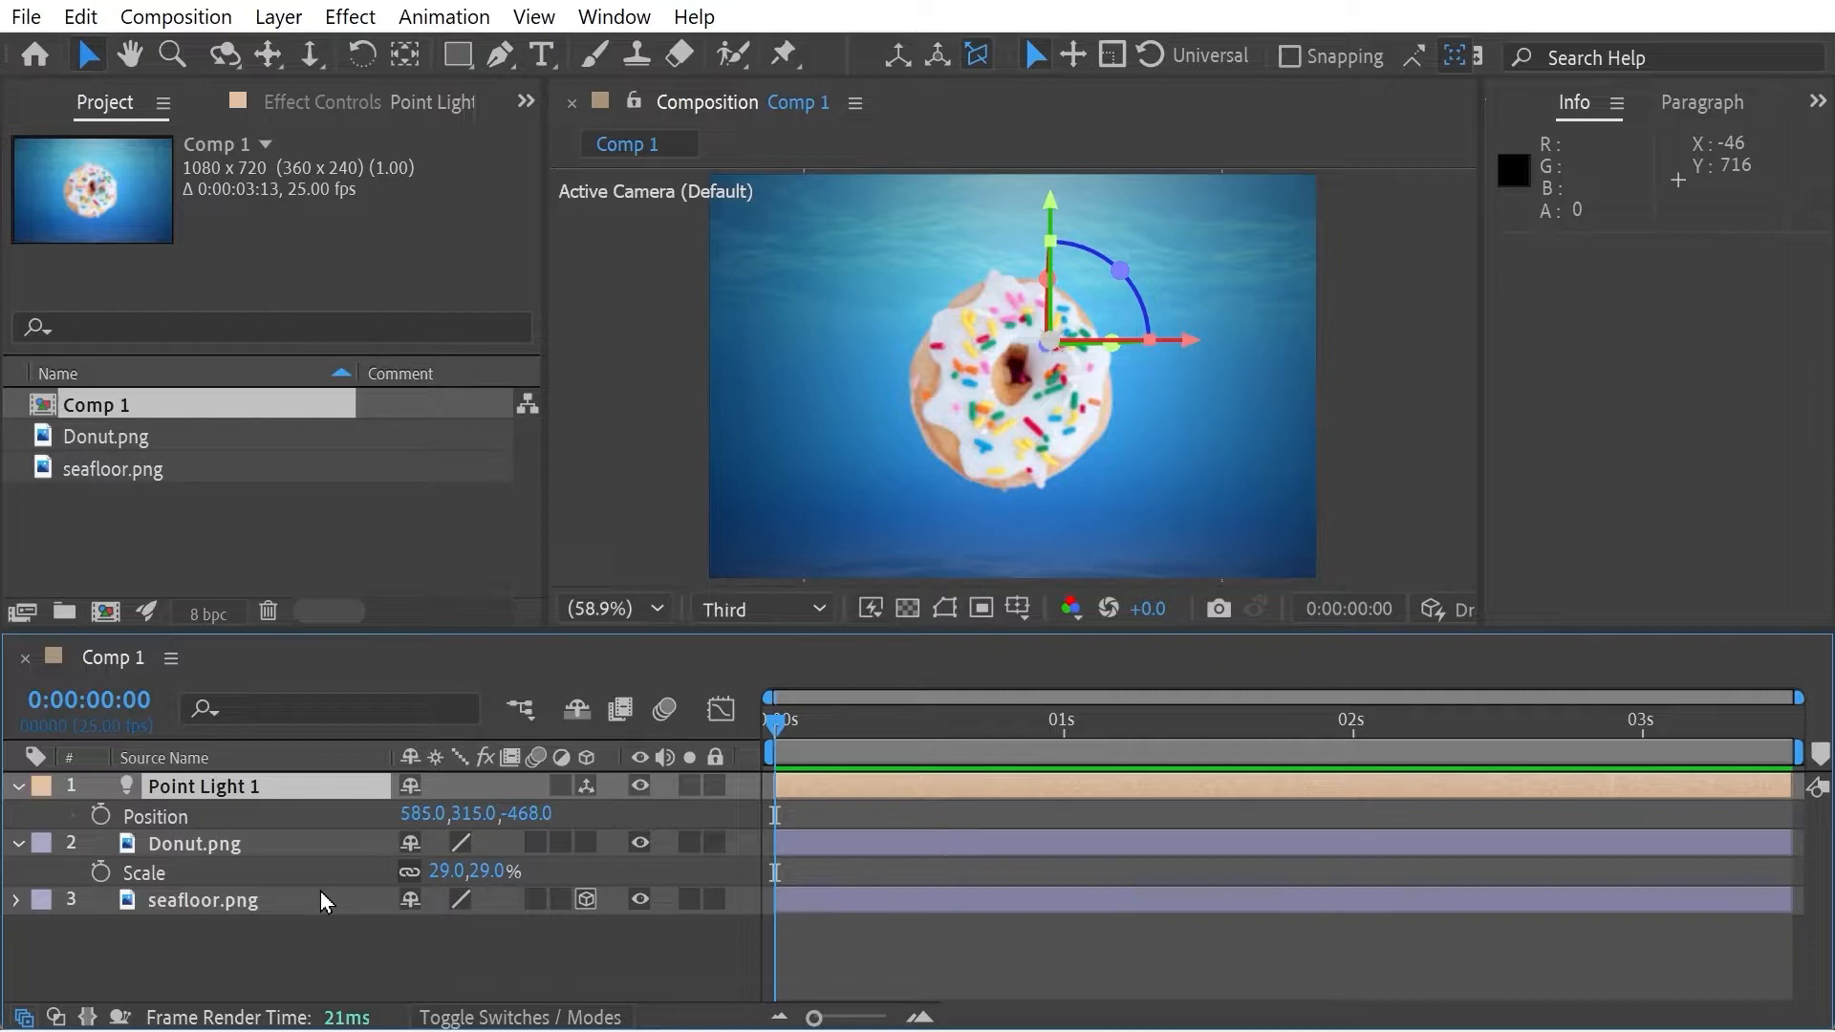
Make Donut.png a 3D layer and turn on Casts Shadows in its material options
left_click(585, 842)
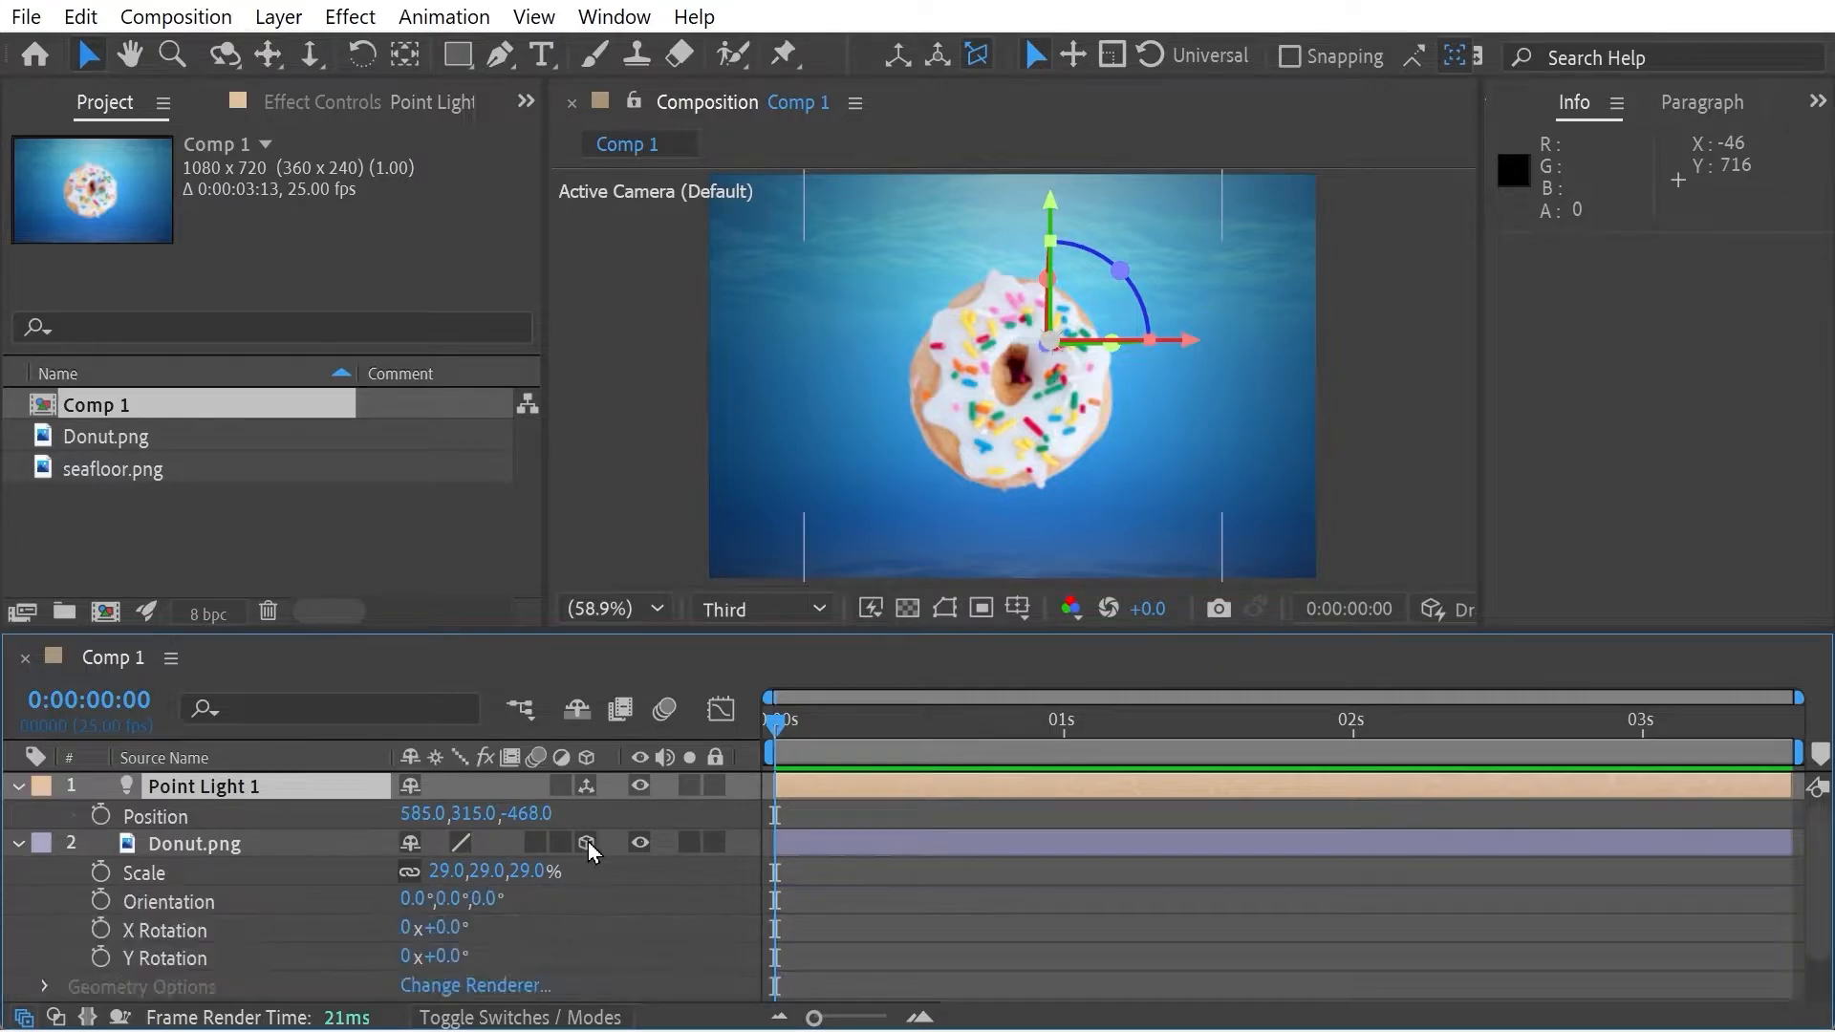
left_click(219, 849)
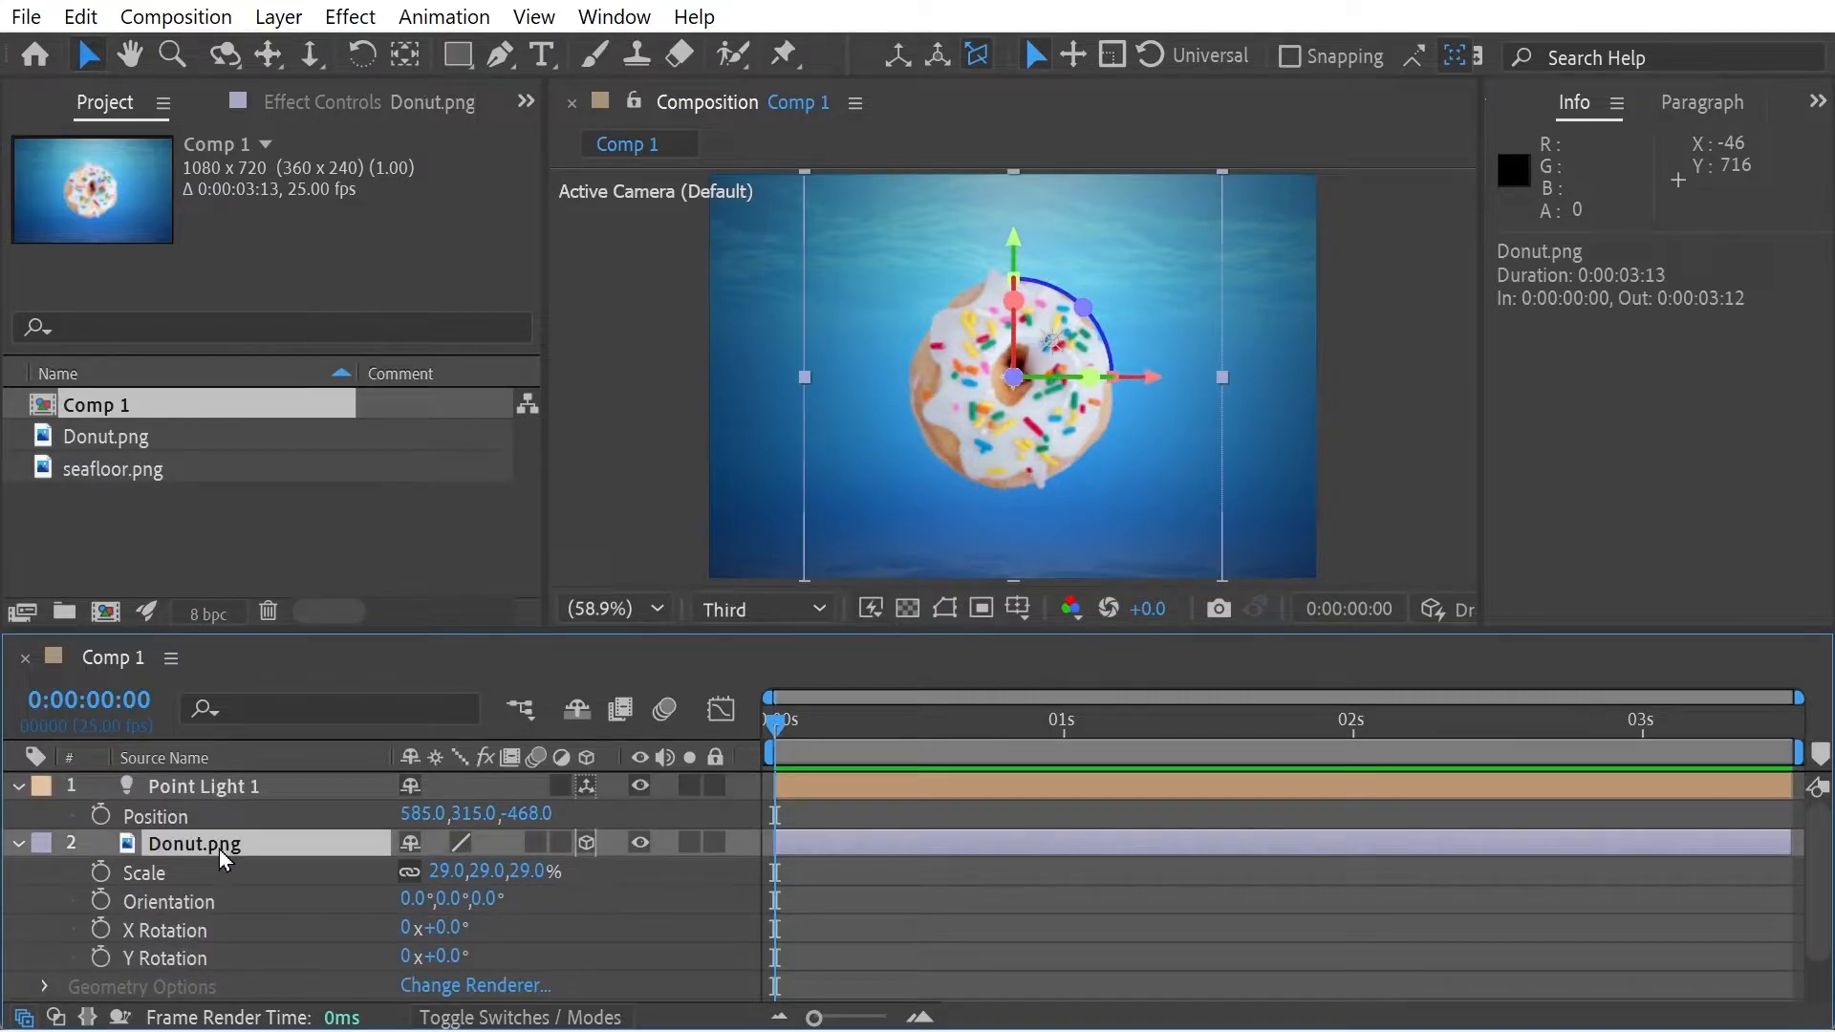
key("a")
key("a")
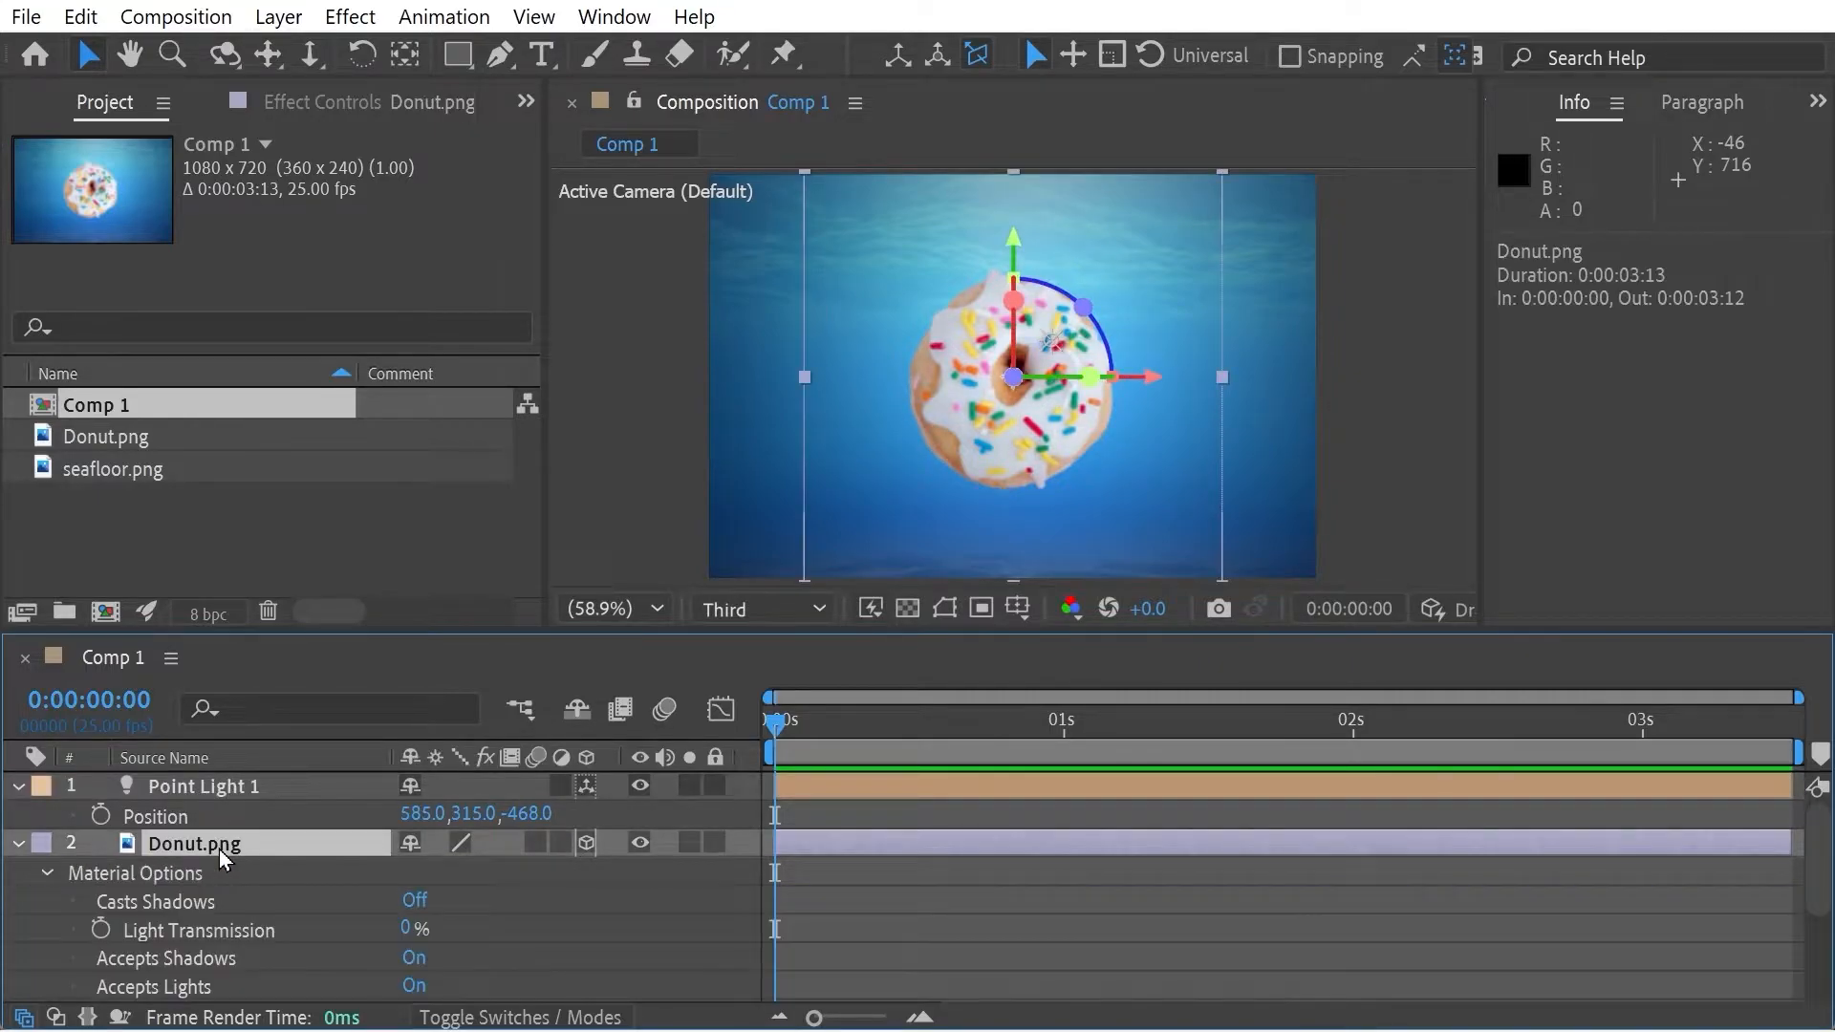
left_click(414, 900)
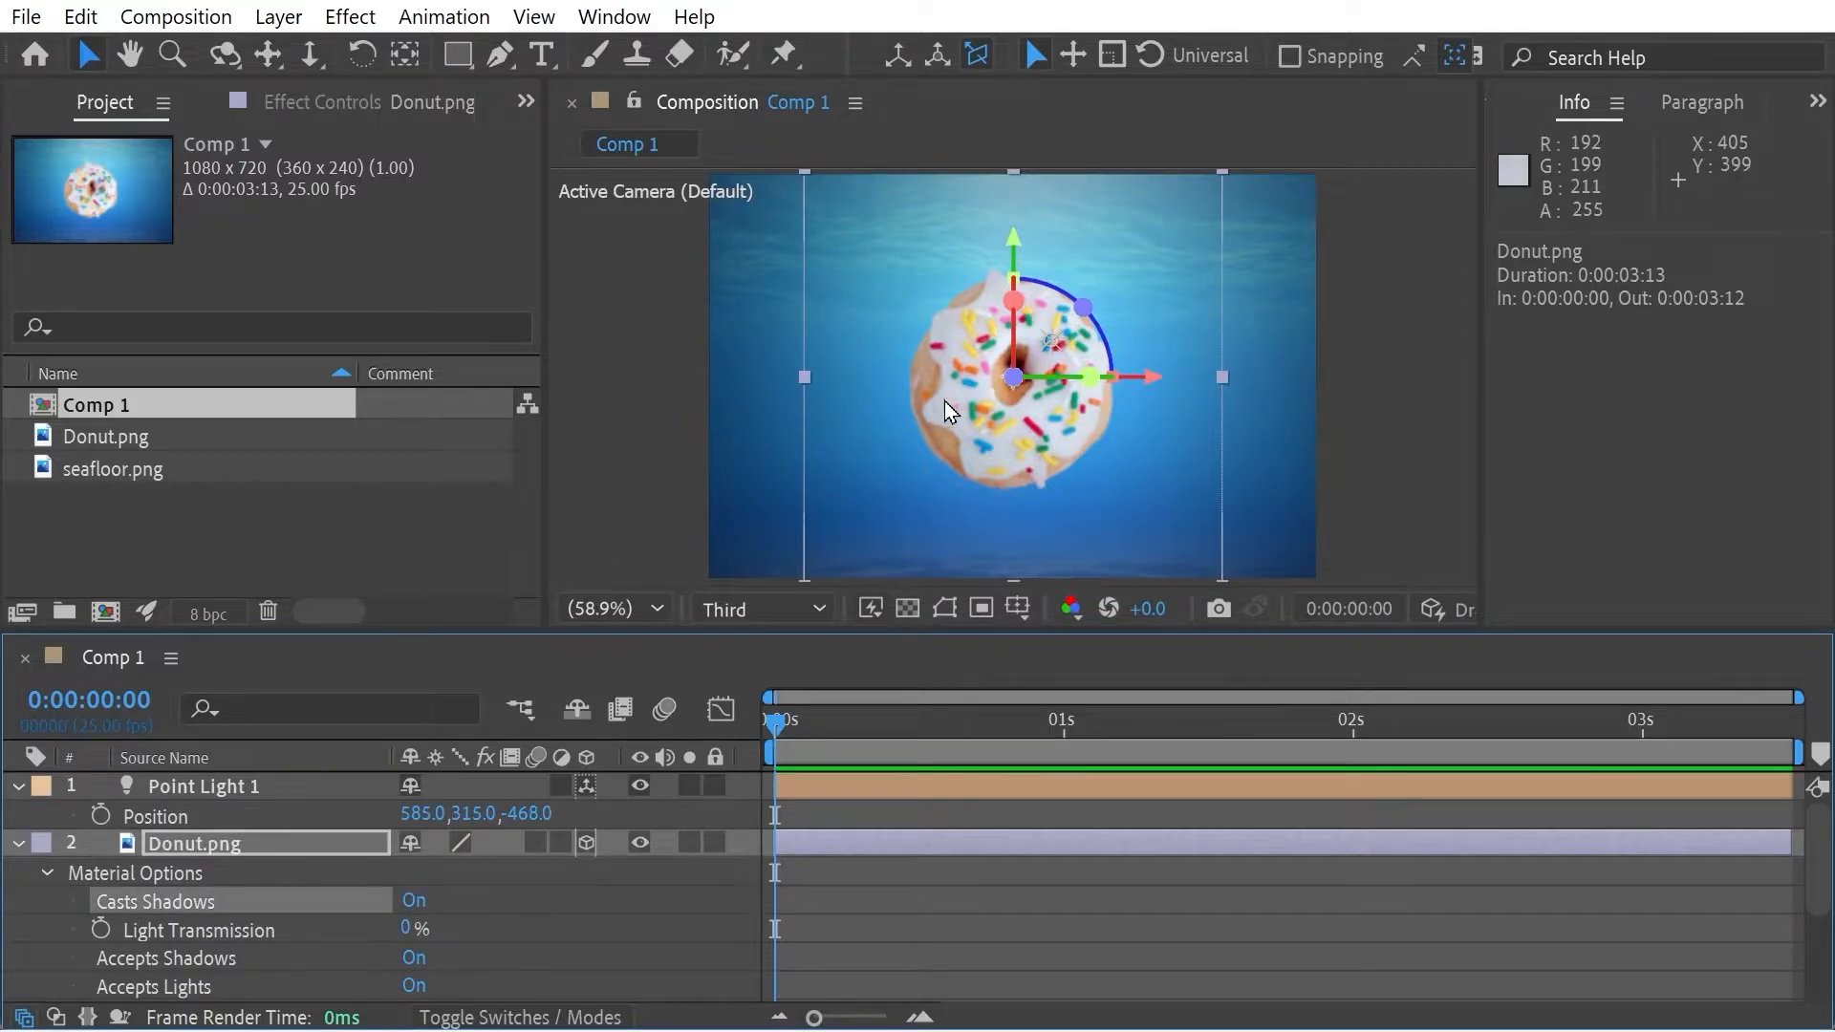
Move the donut away from the seafloor background to about 574, 360, -119, and collapse its layer properties
left_click_drag(1013, 385, 1092, 361)
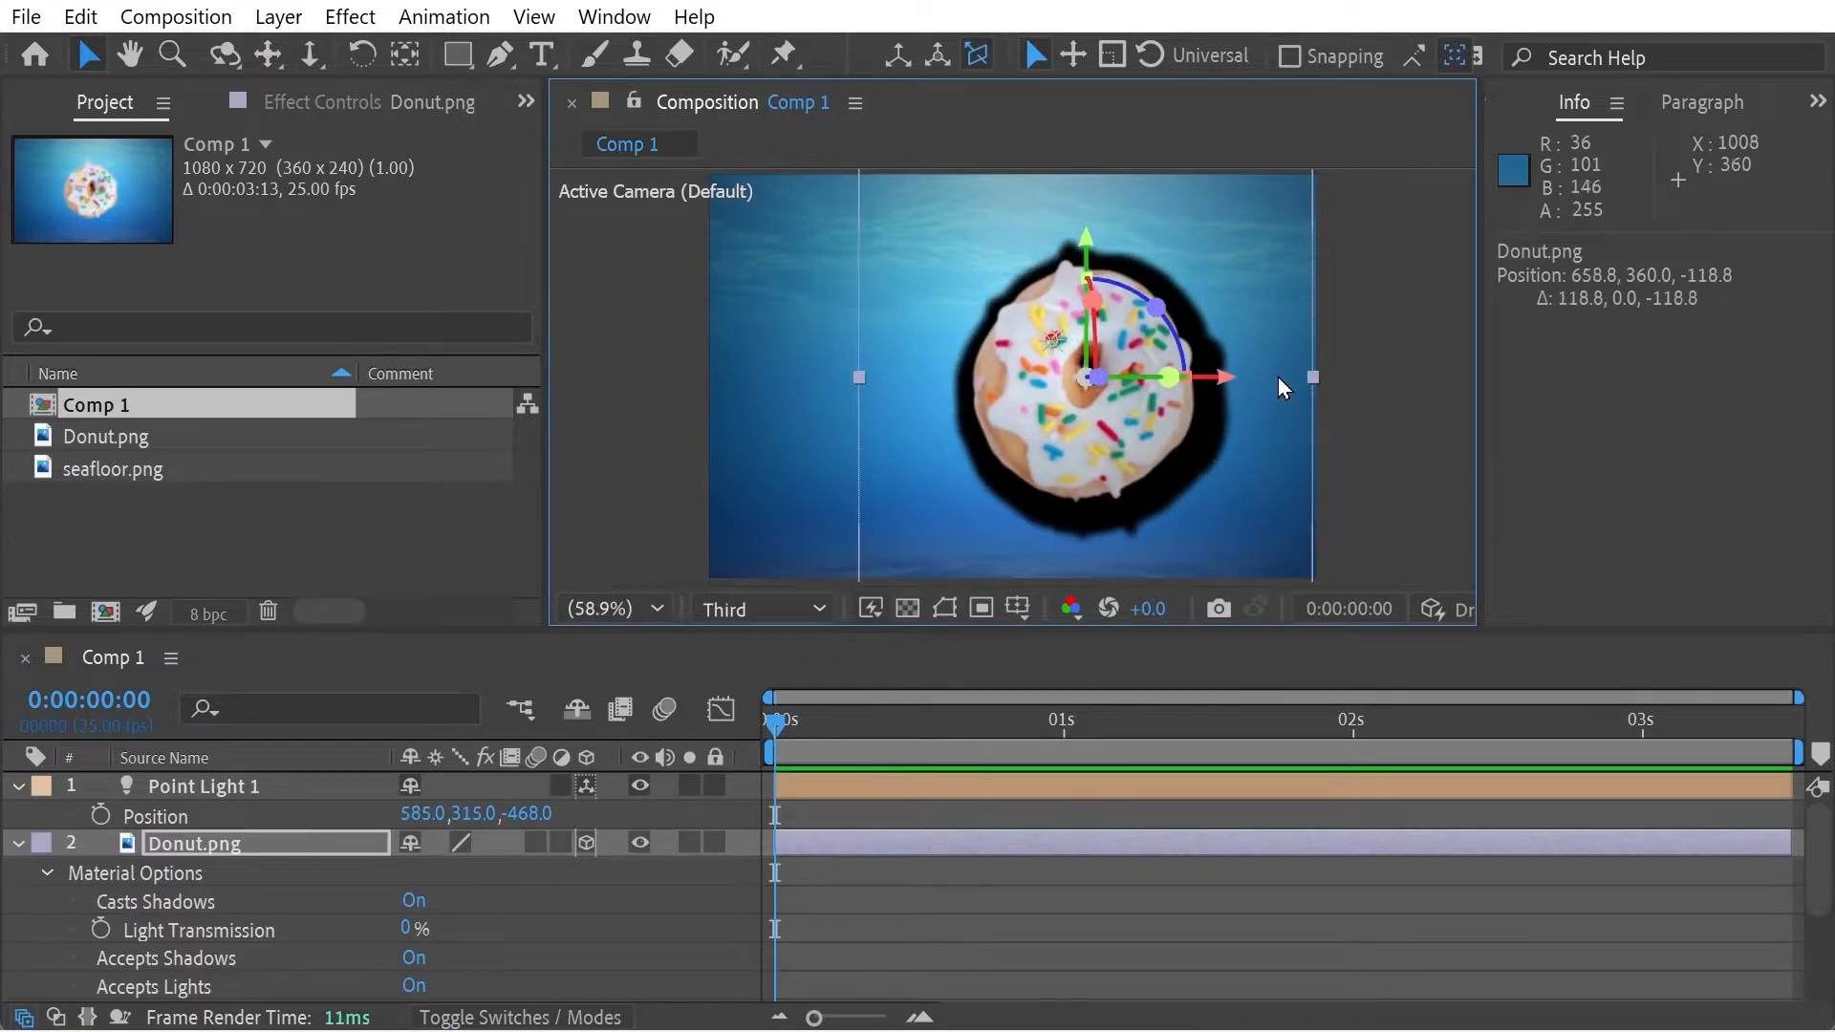
left_click_drag(1226, 395, 1178, 397)
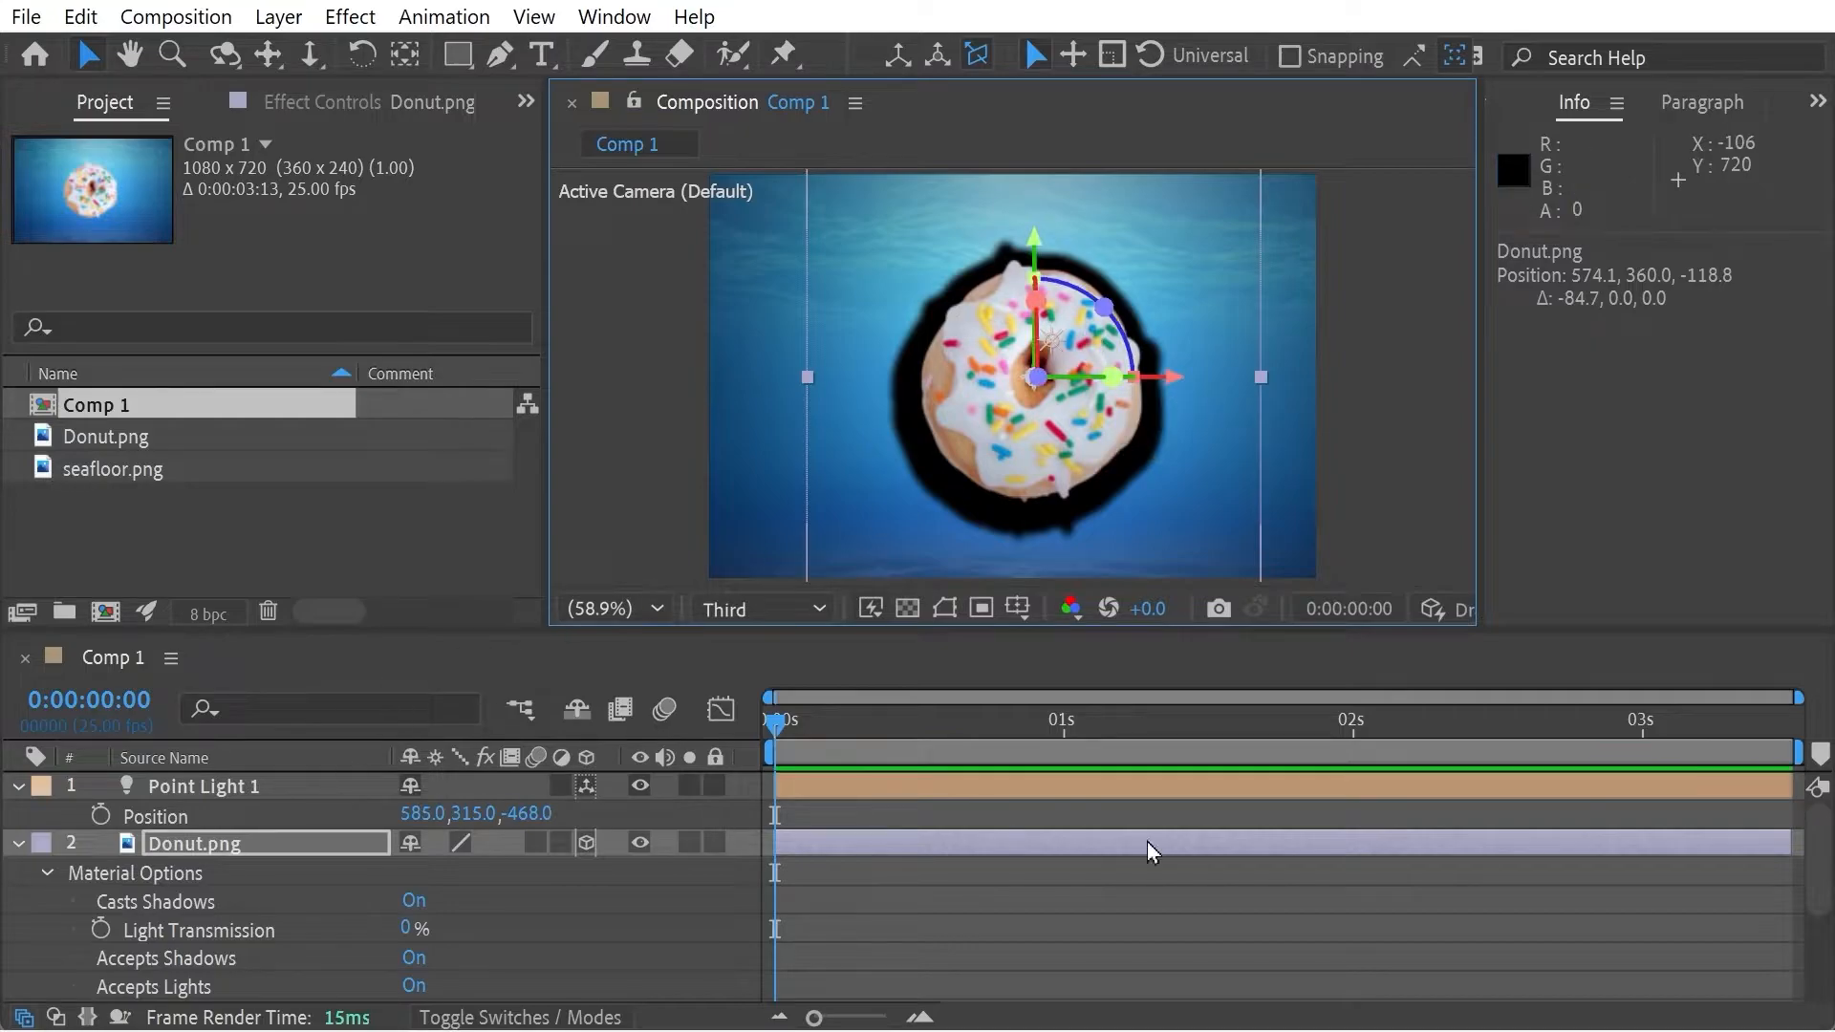
left_click(17, 844)
Set Point Light 1's shadow darkness to 60% and soften its shadow with a diffusion of about 149 pixels
left_click(199, 787)
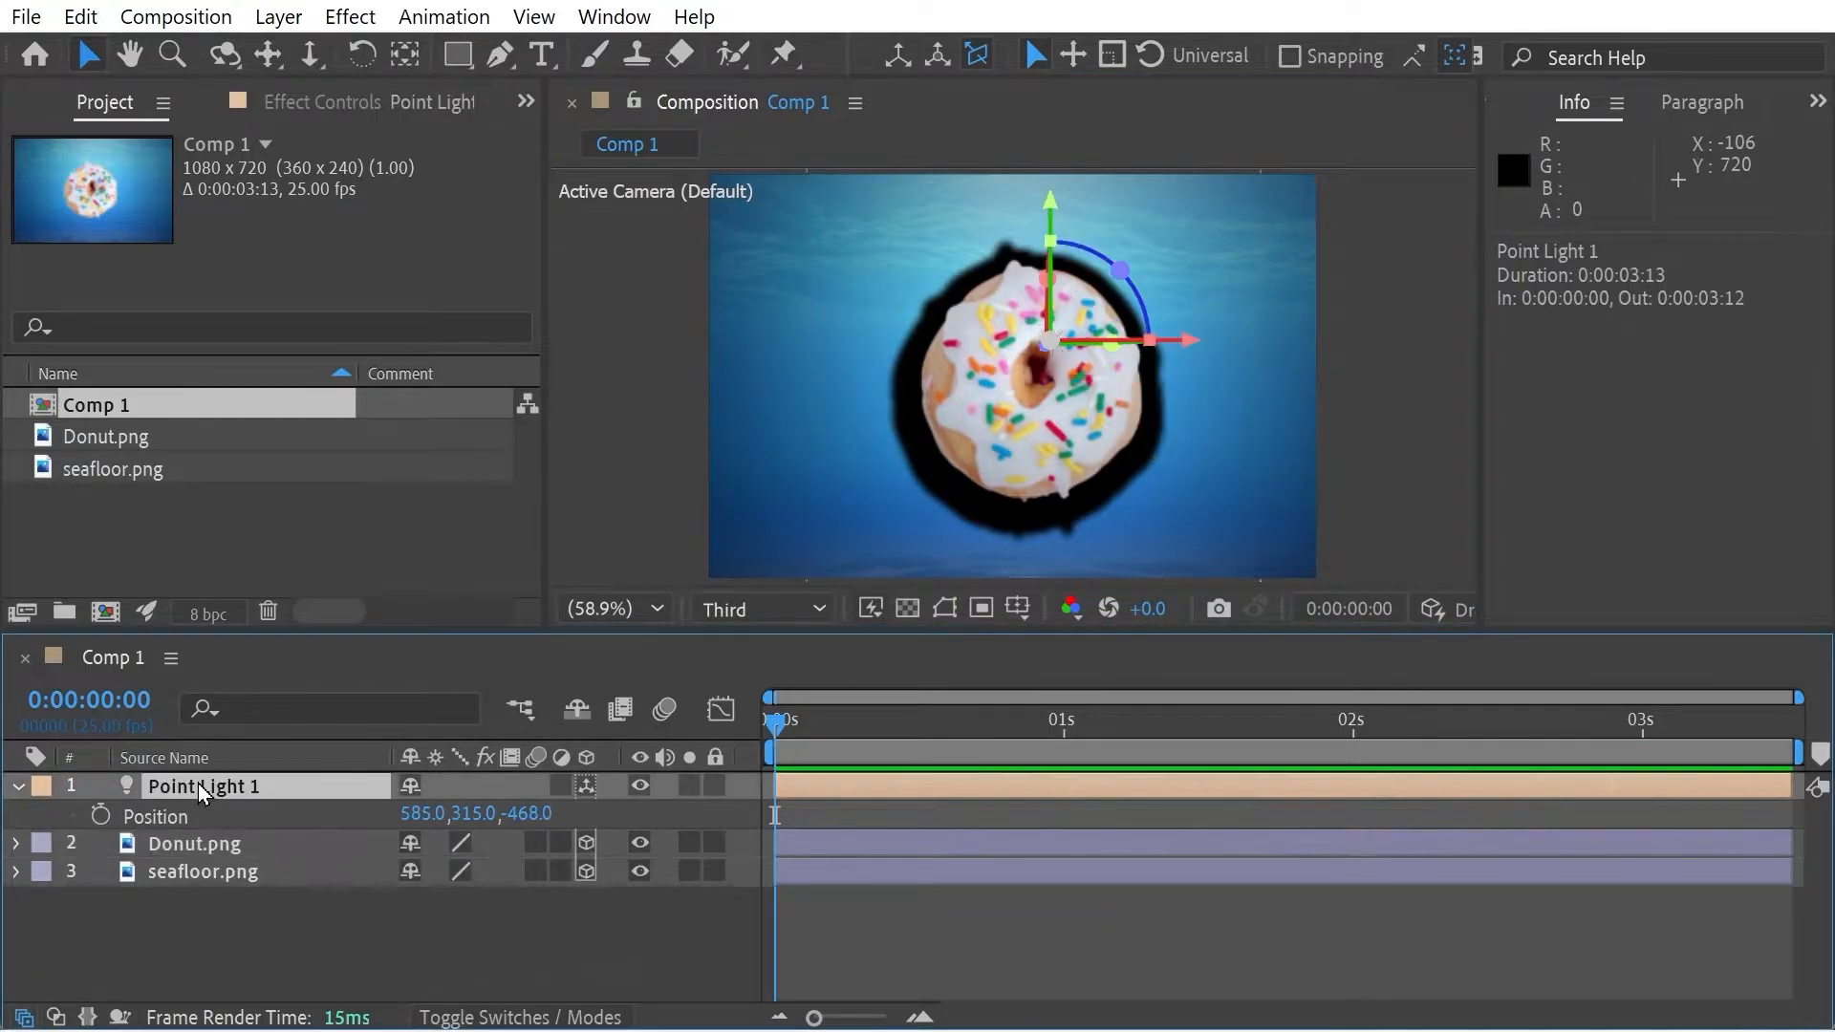
key("a")
key("a")
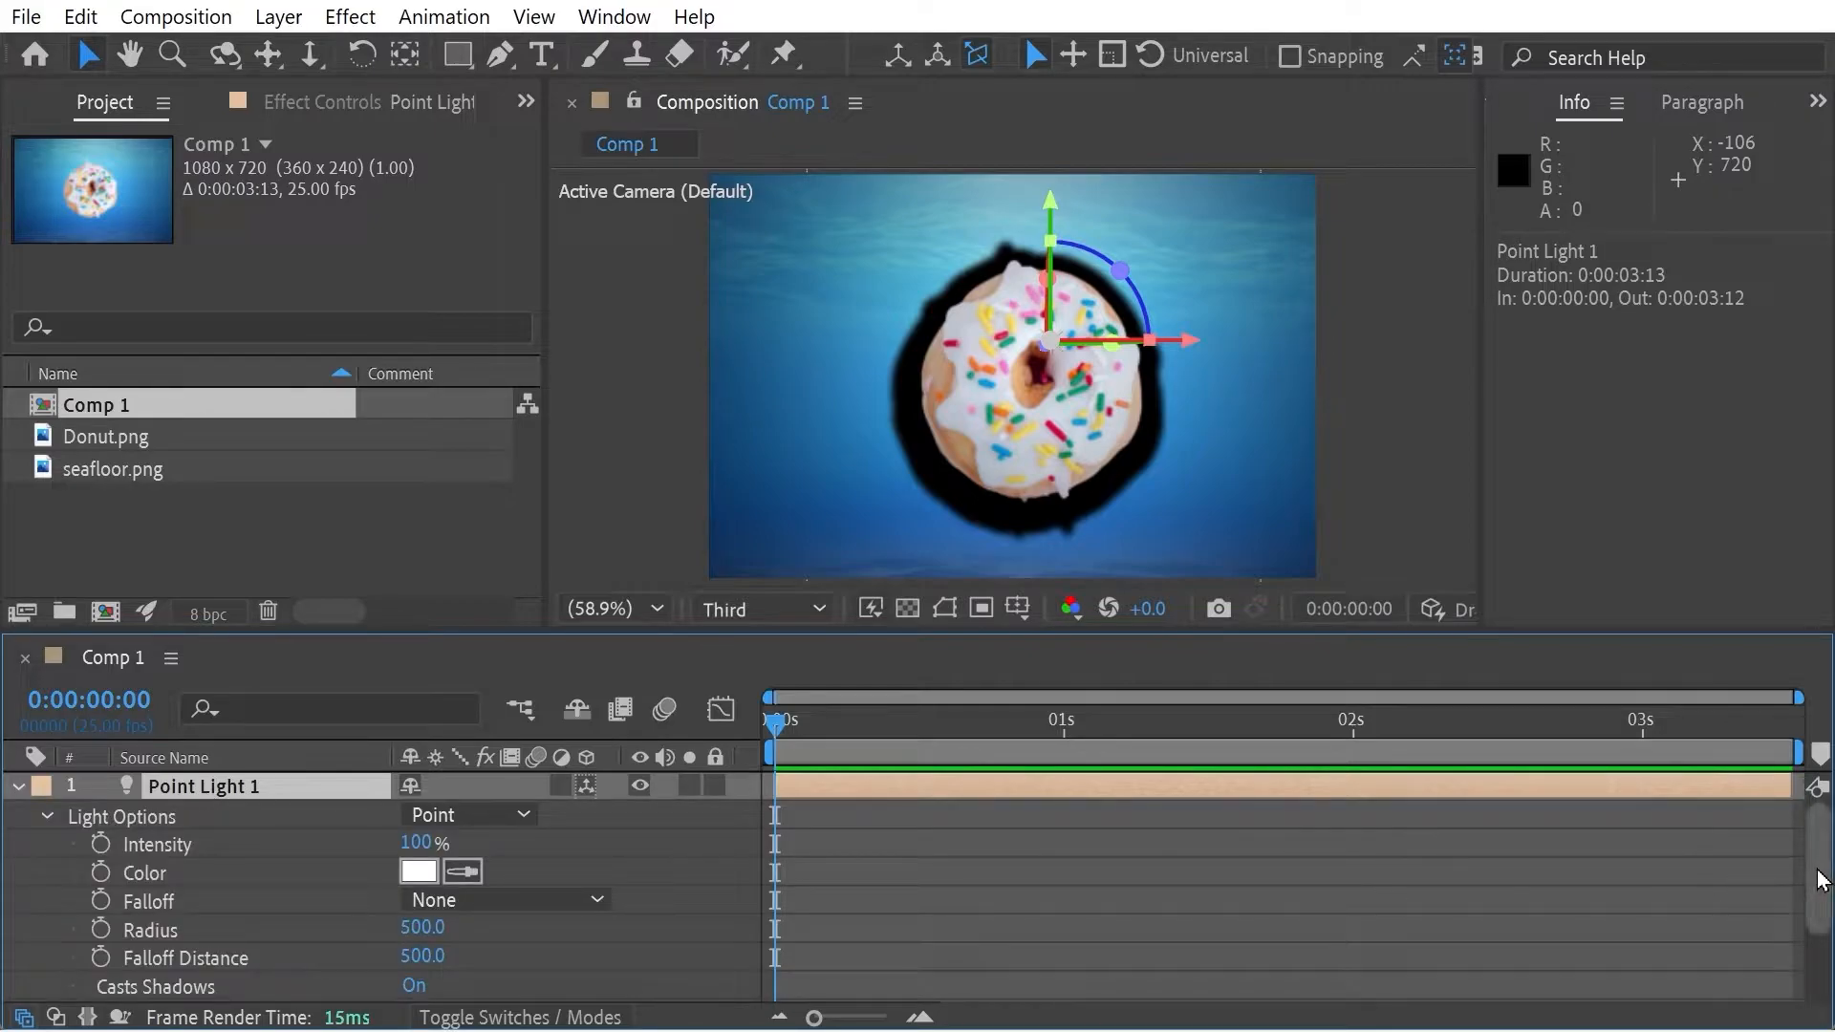
scroll(1818, 880, "down", 3)
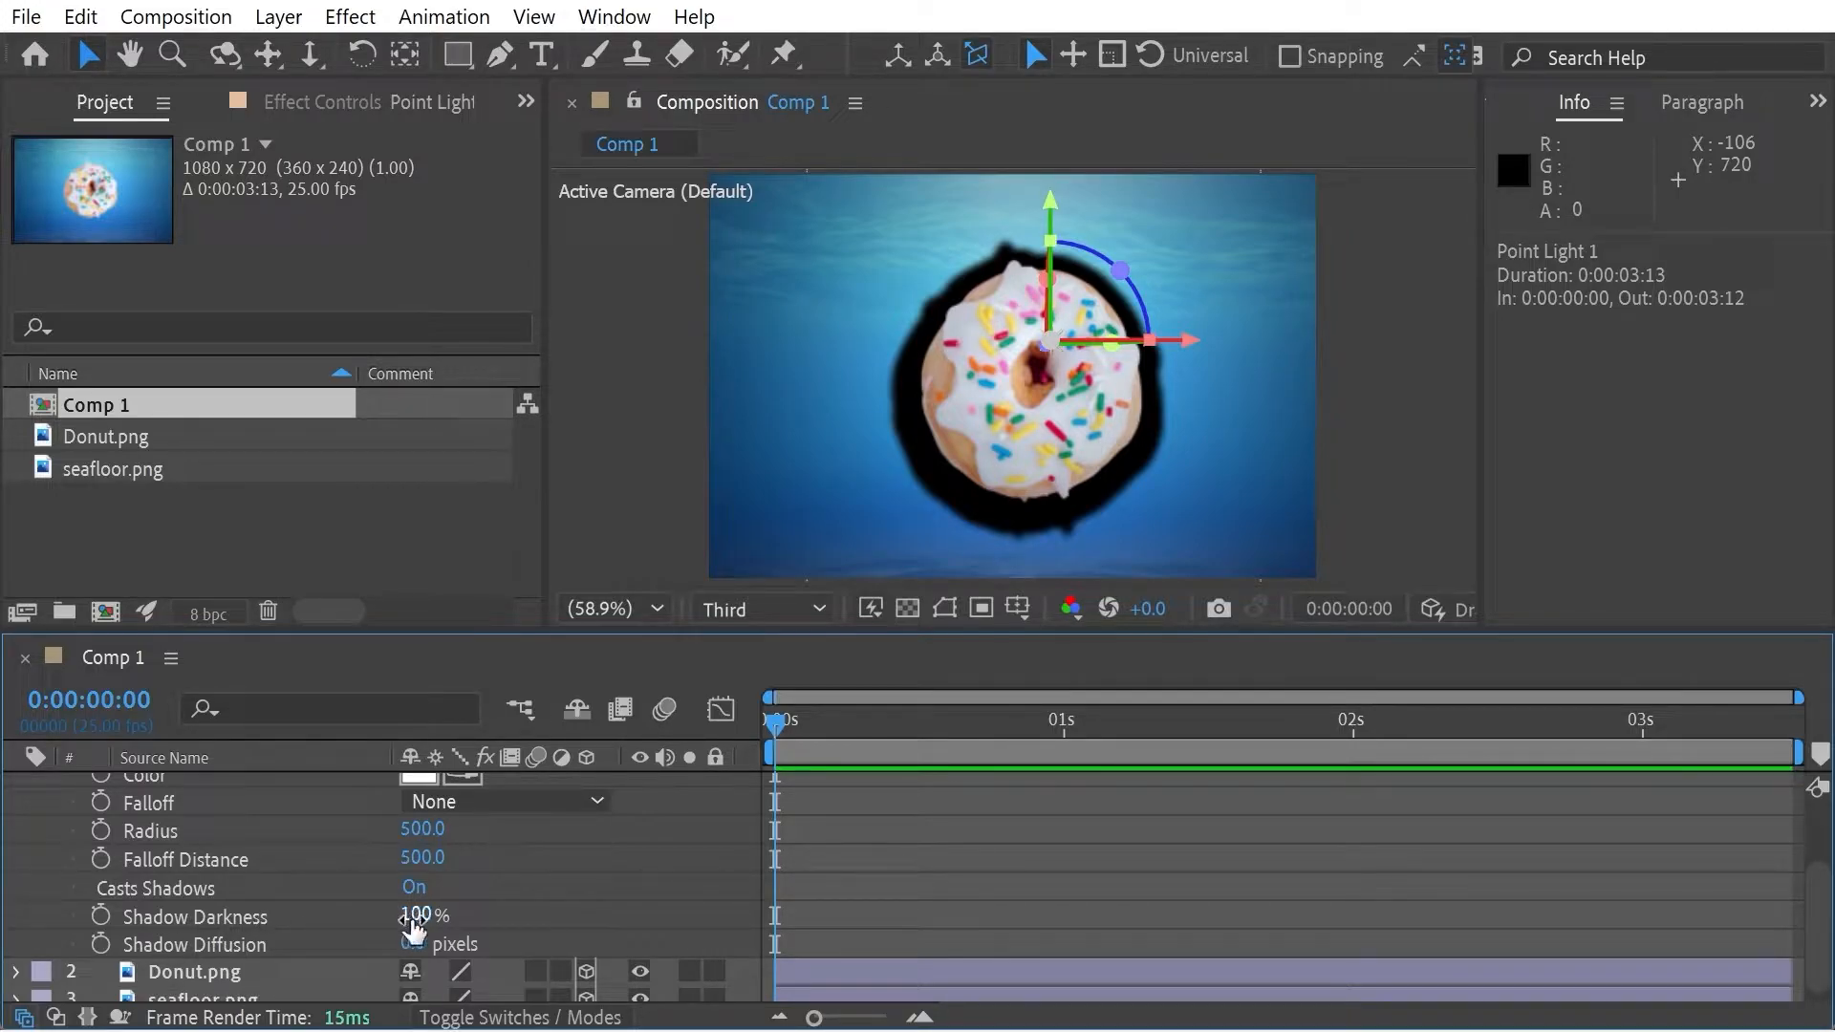
left_click_drag(413, 925, 331, 922)
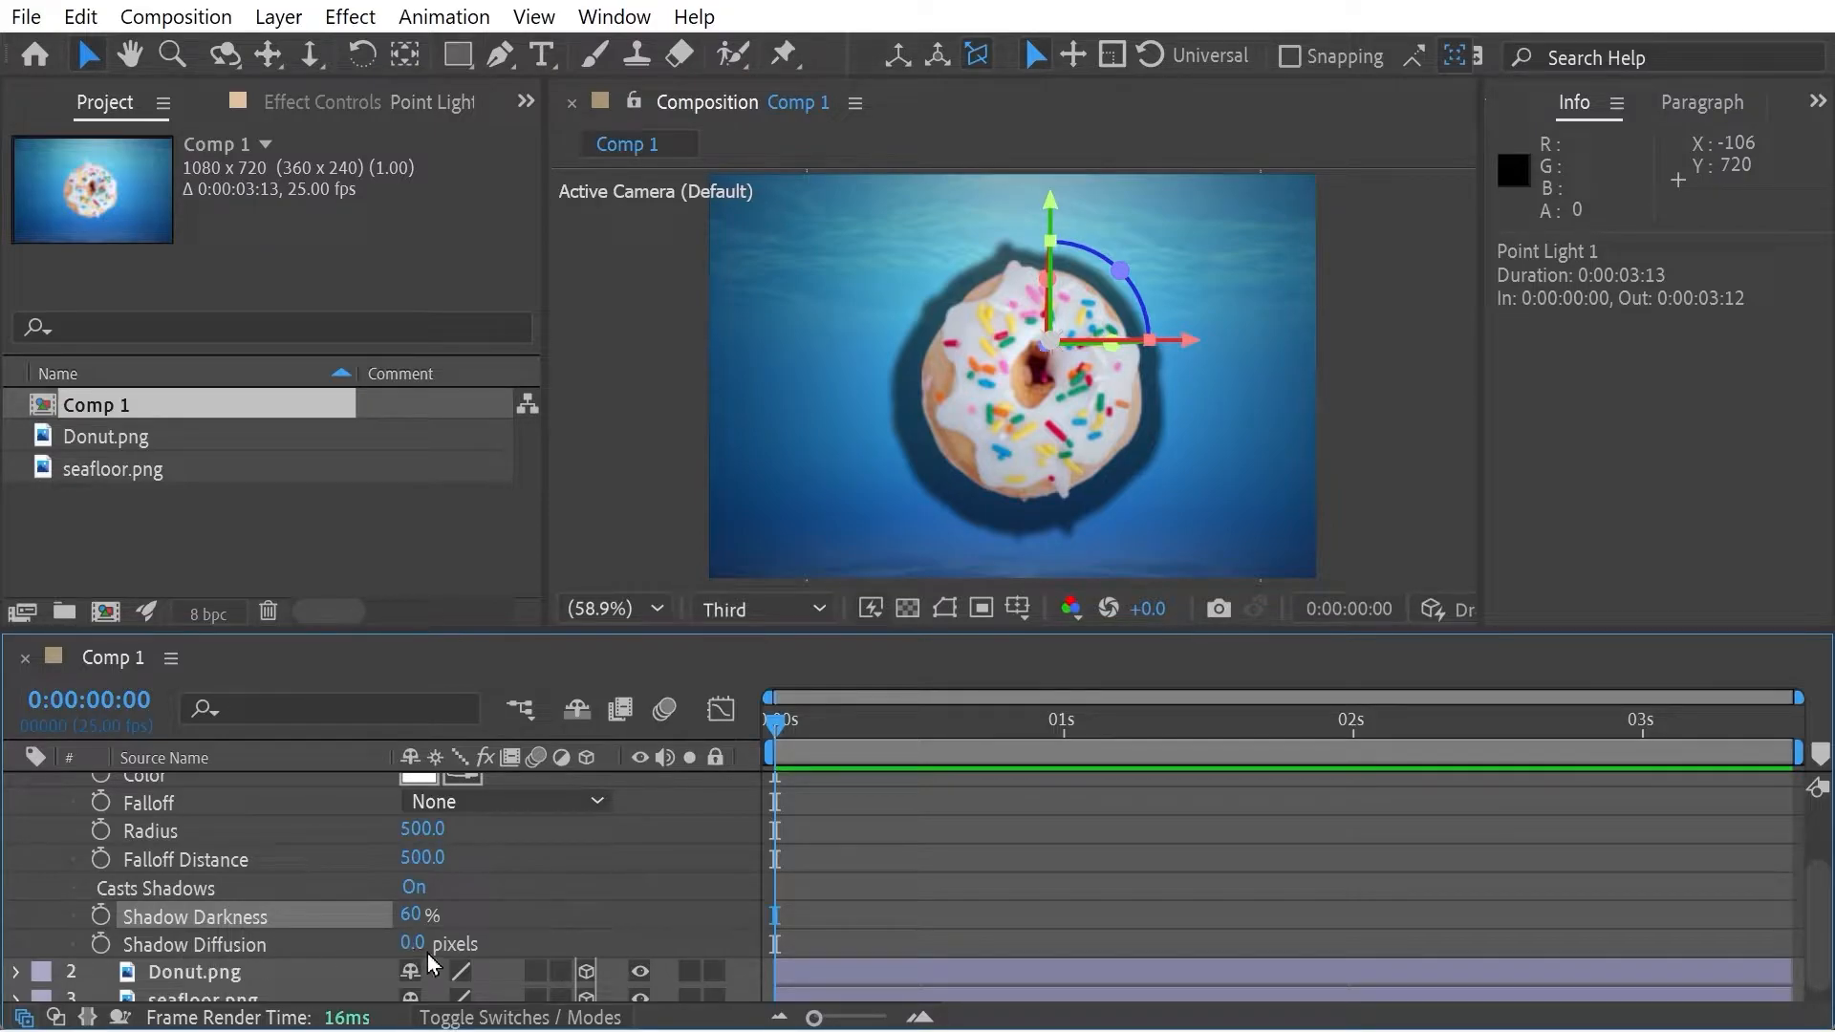
left_click_drag(413, 949, 667, 950)
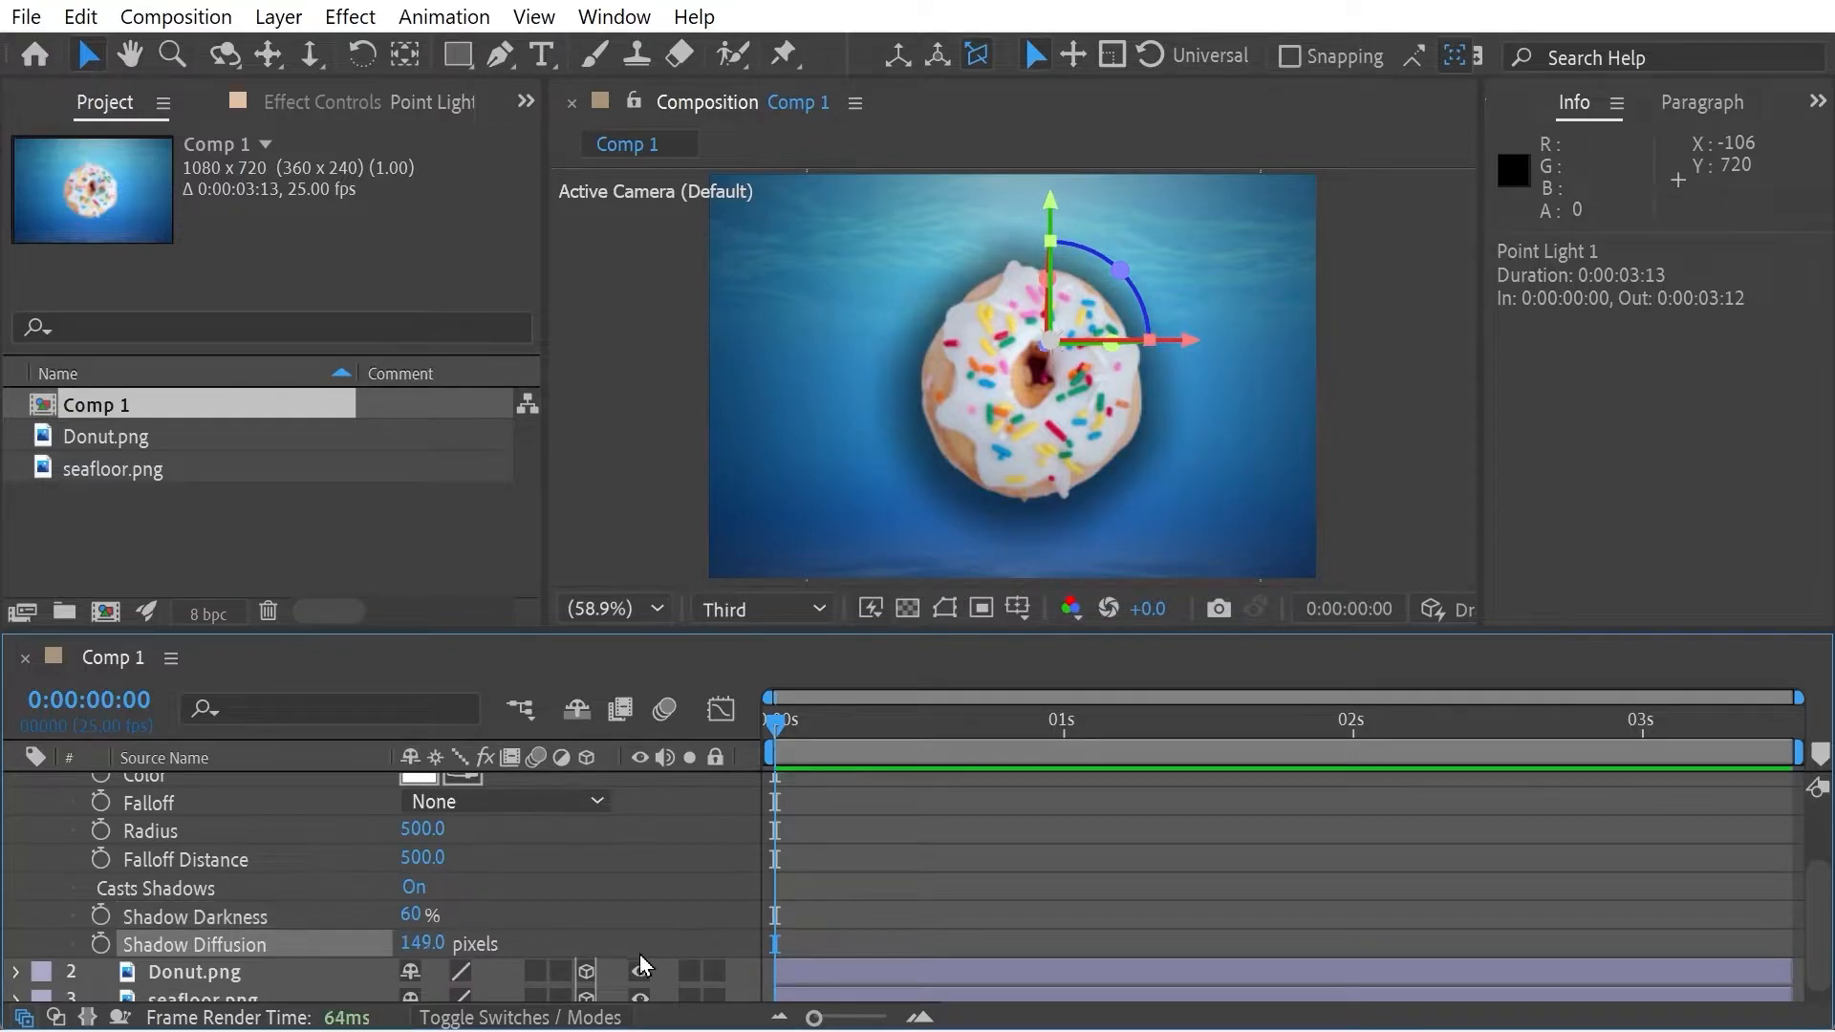
left_click_drag(409, 943, 524, 942)
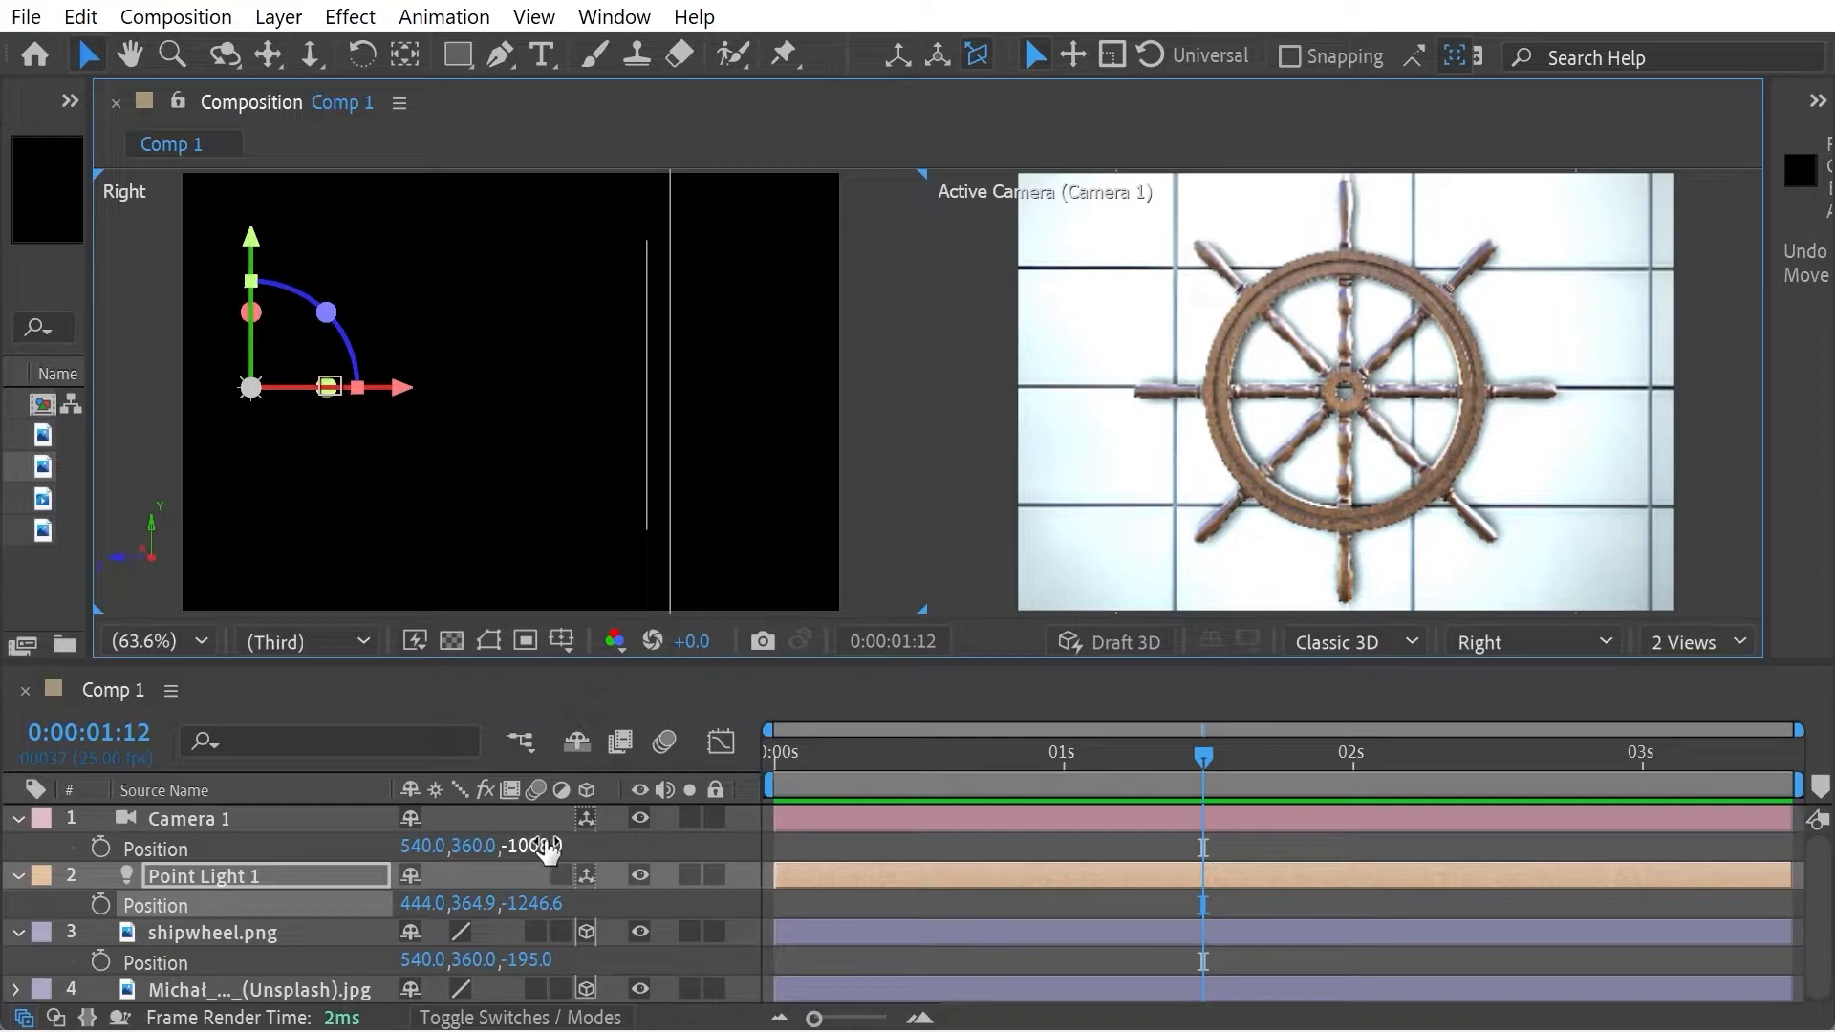
Set Camera 1's Z position to -1008 and move Point Light 1 closer to the ship's wheel, to about -520 in Z
left_click_drag(554, 848, 546, 848)
left_click_drag(401, 392, 681, 417)
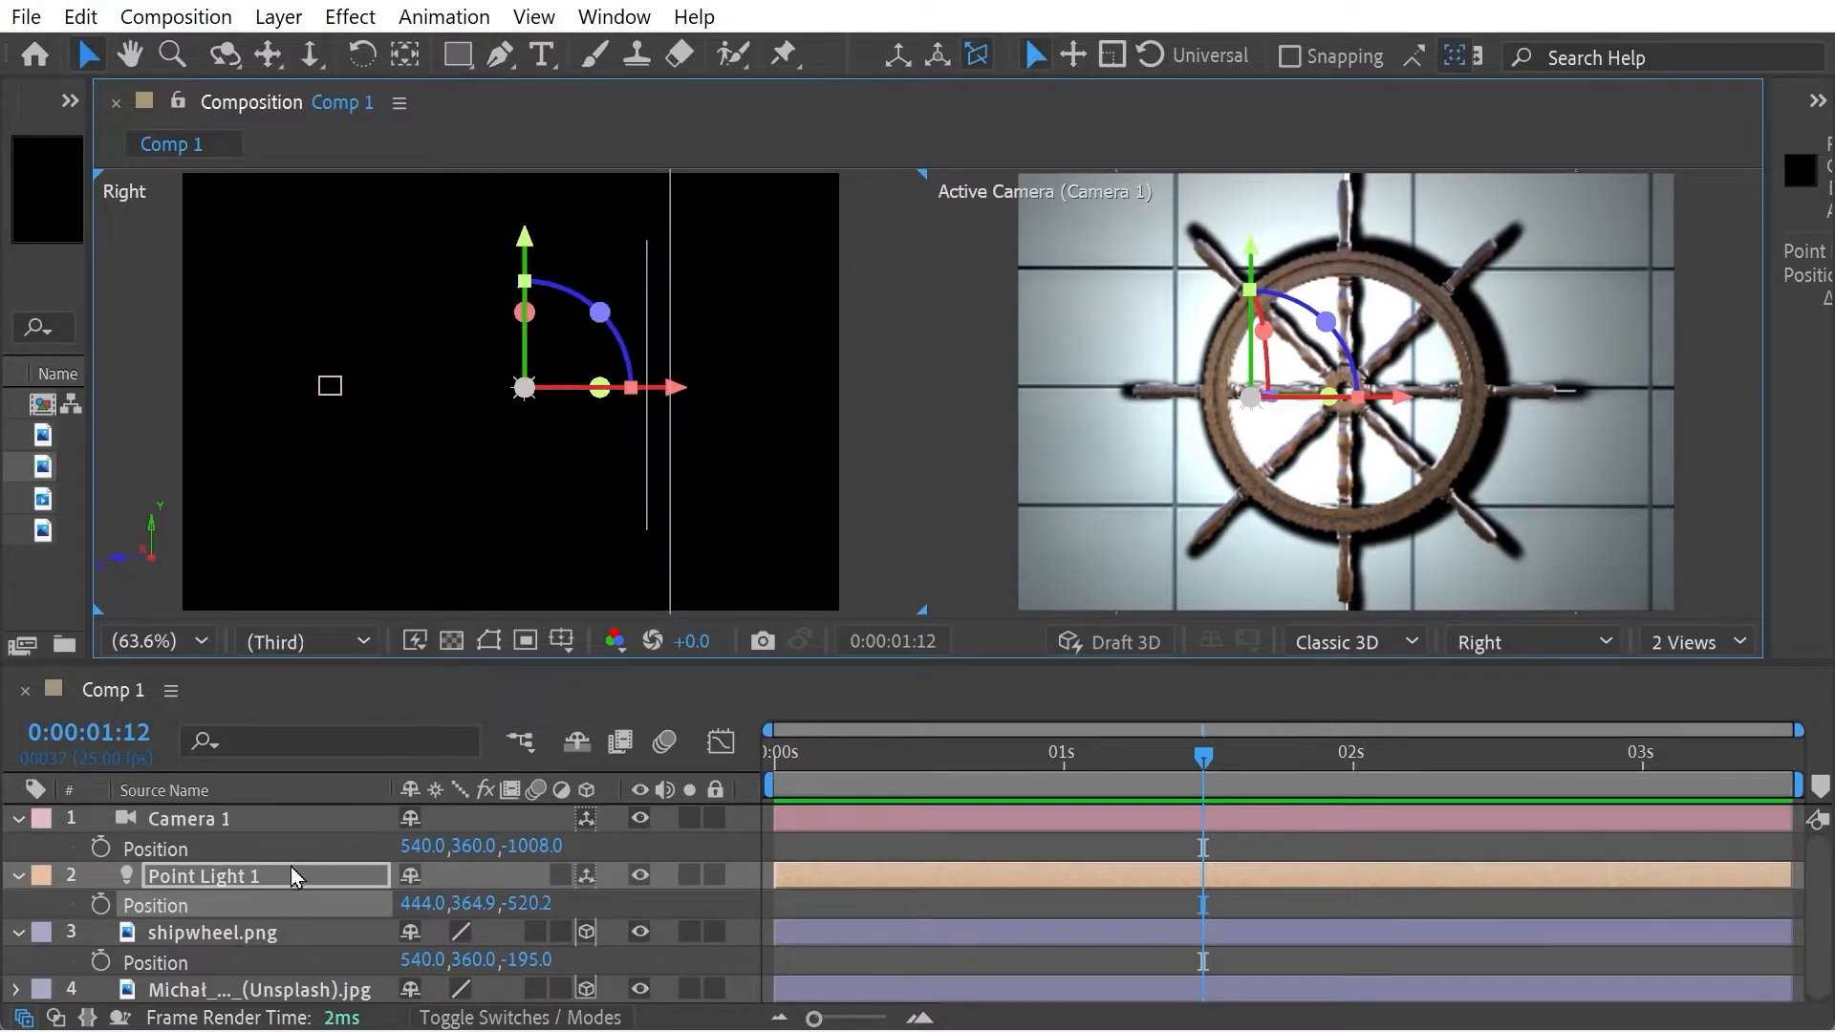
Try the Soft Light and Divide blending modes on the shipwheel.png layer
left_click(186, 937)
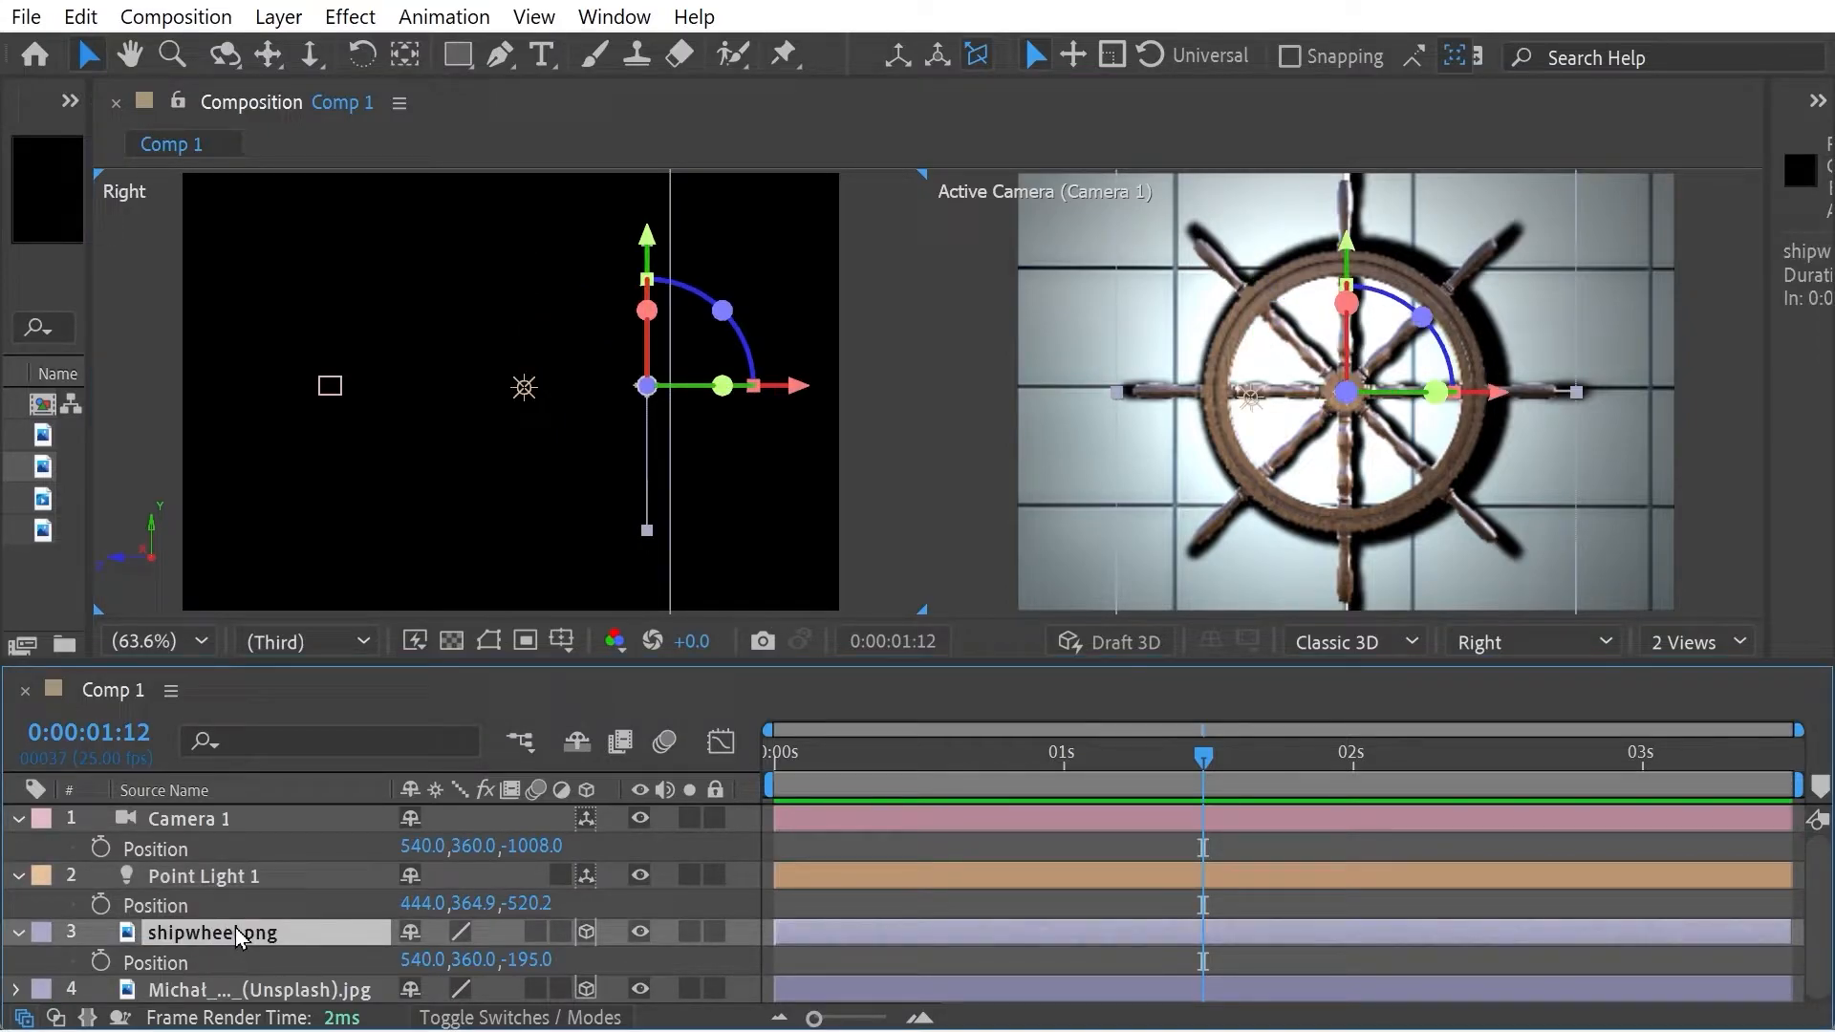
key("F4")
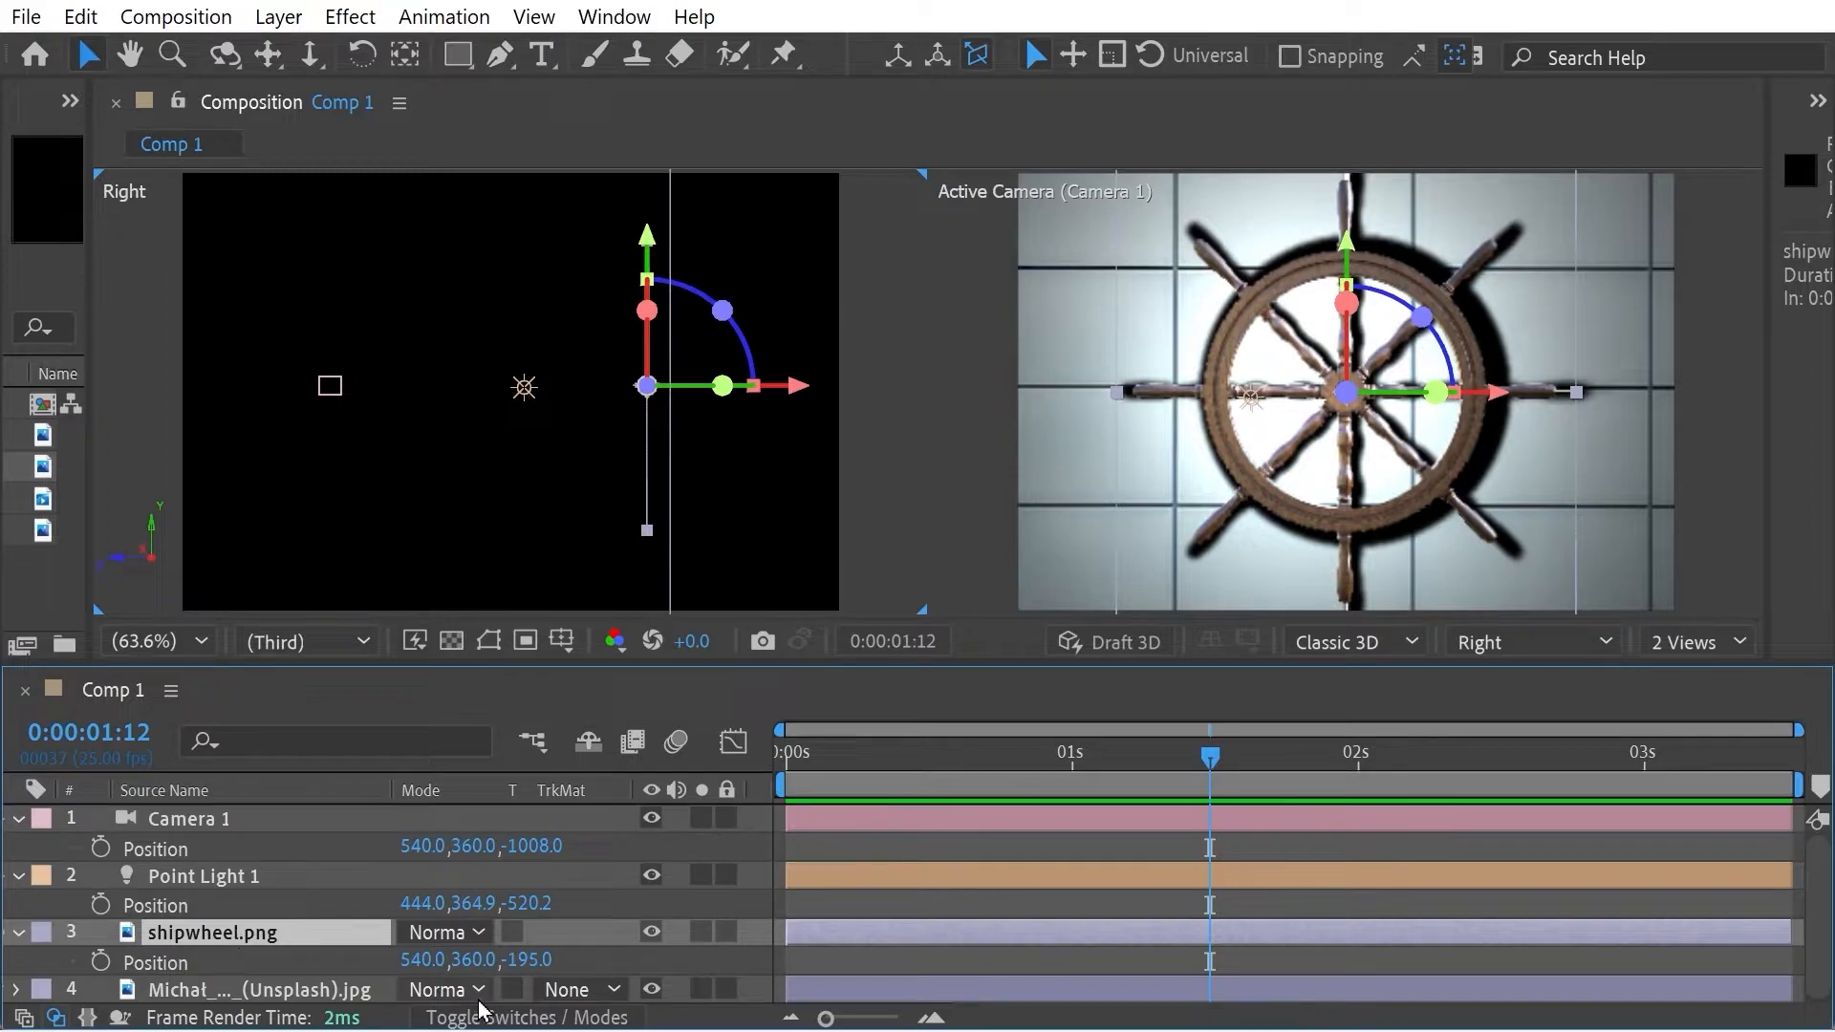
left_click(468, 932)
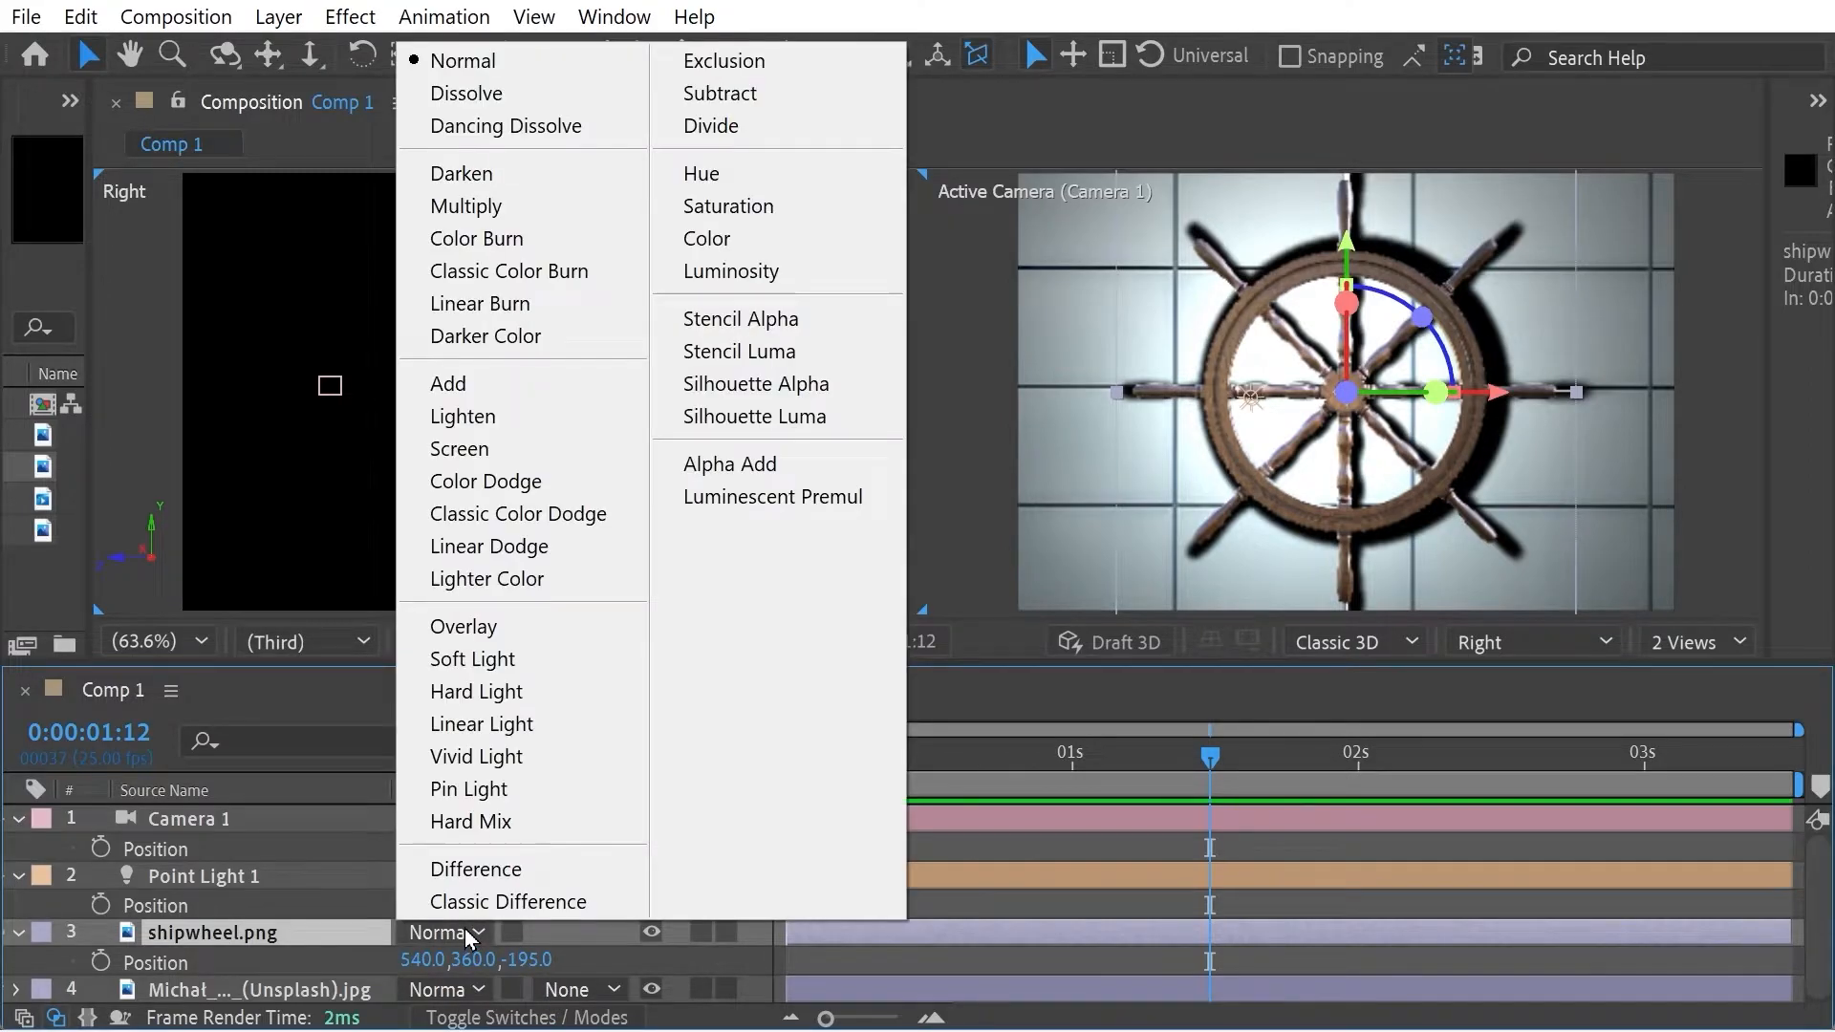
left_click(472, 659)
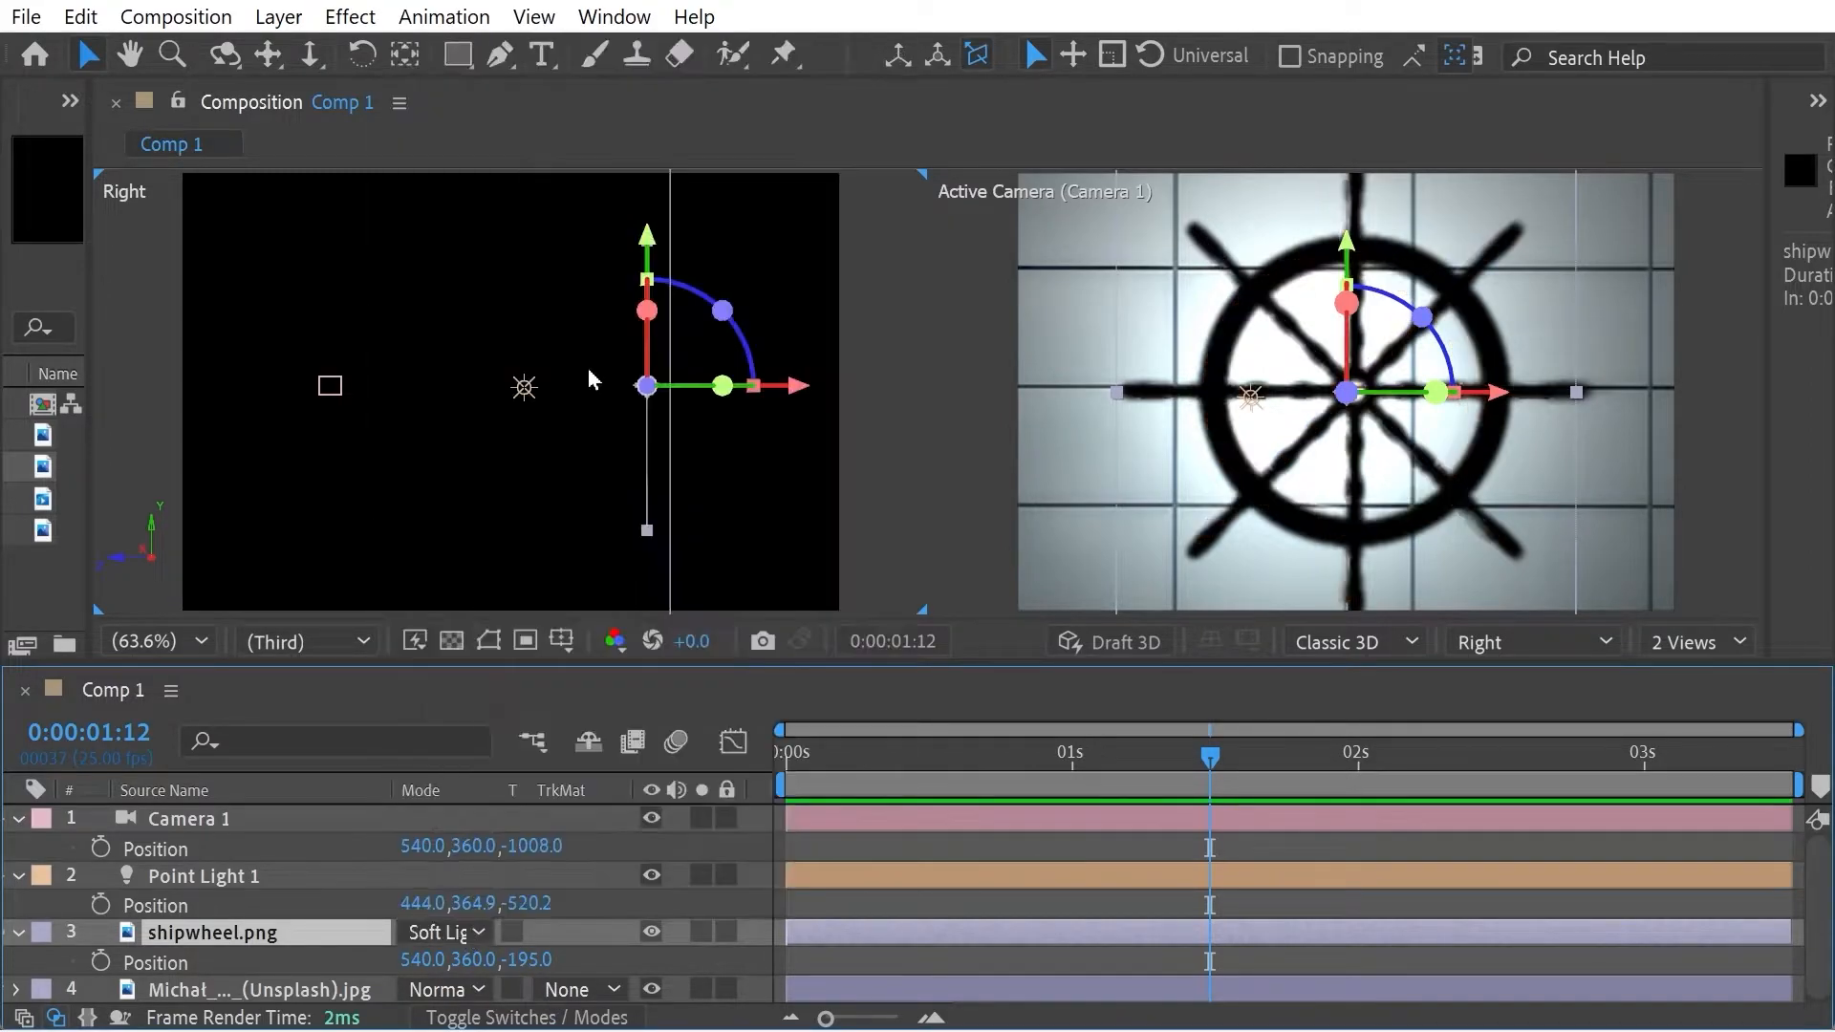
left_click(444, 933)
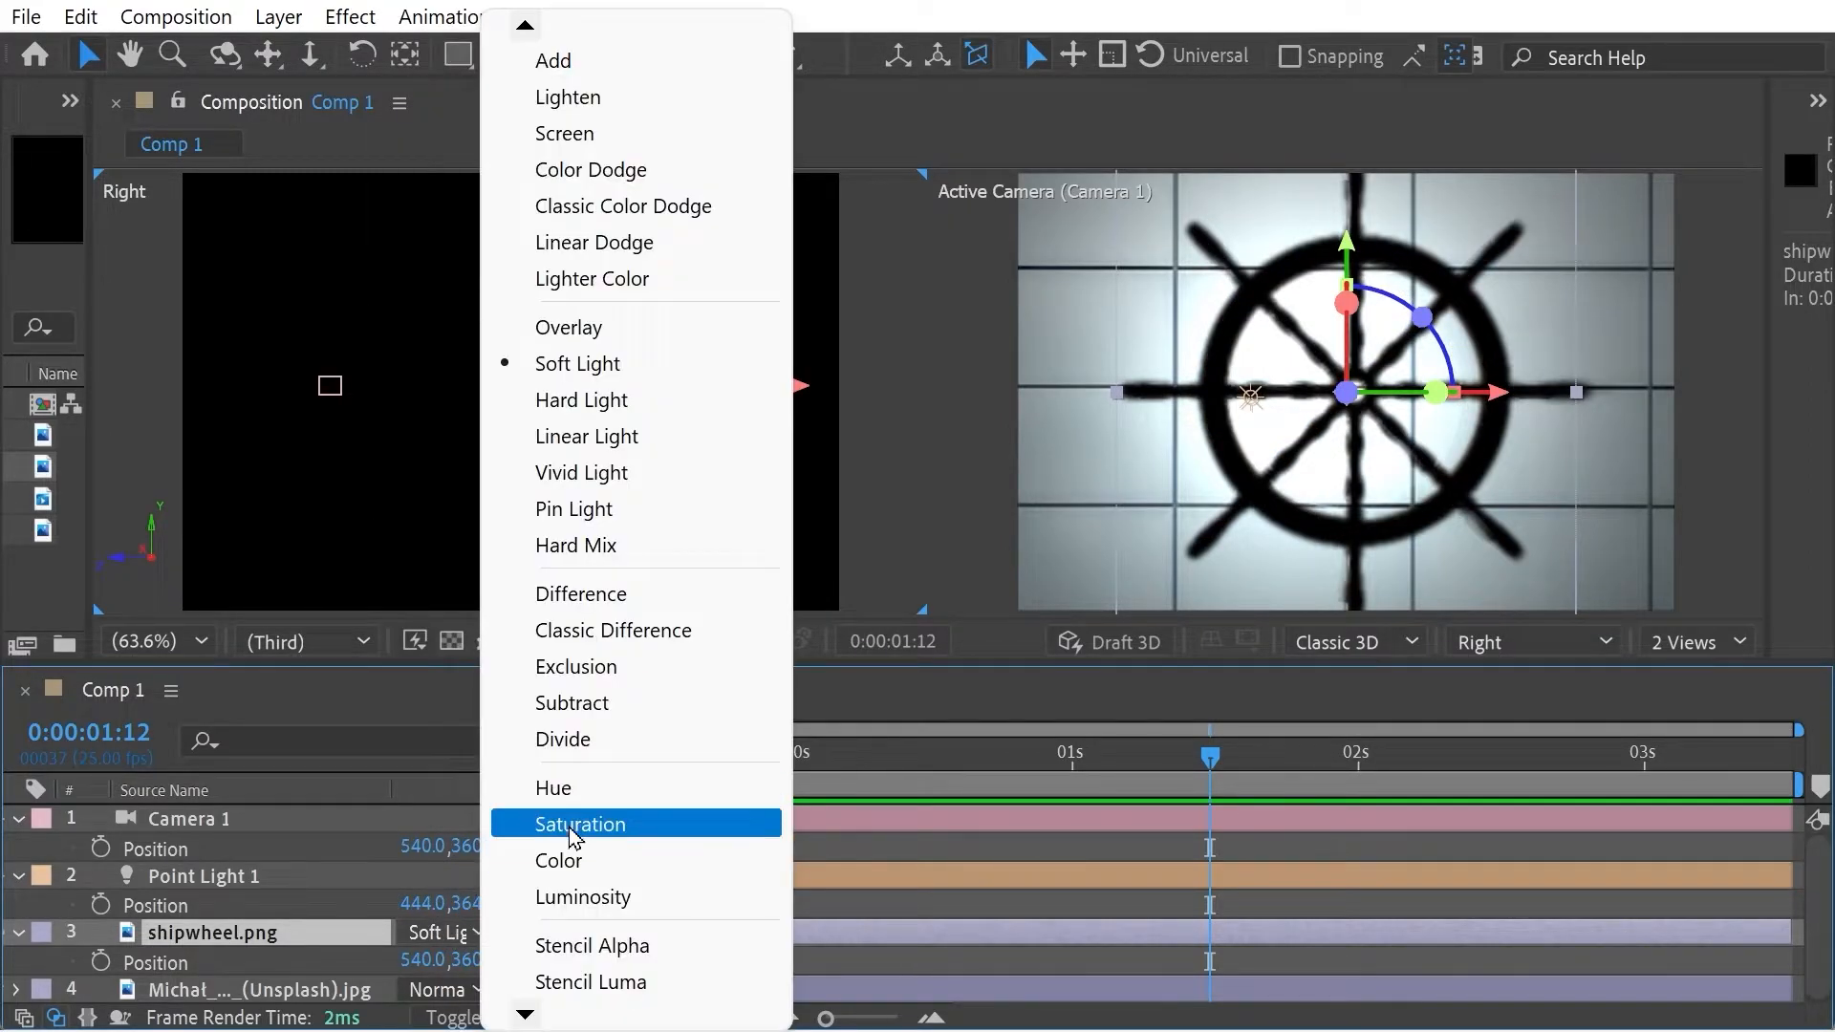
left_click(572, 743)
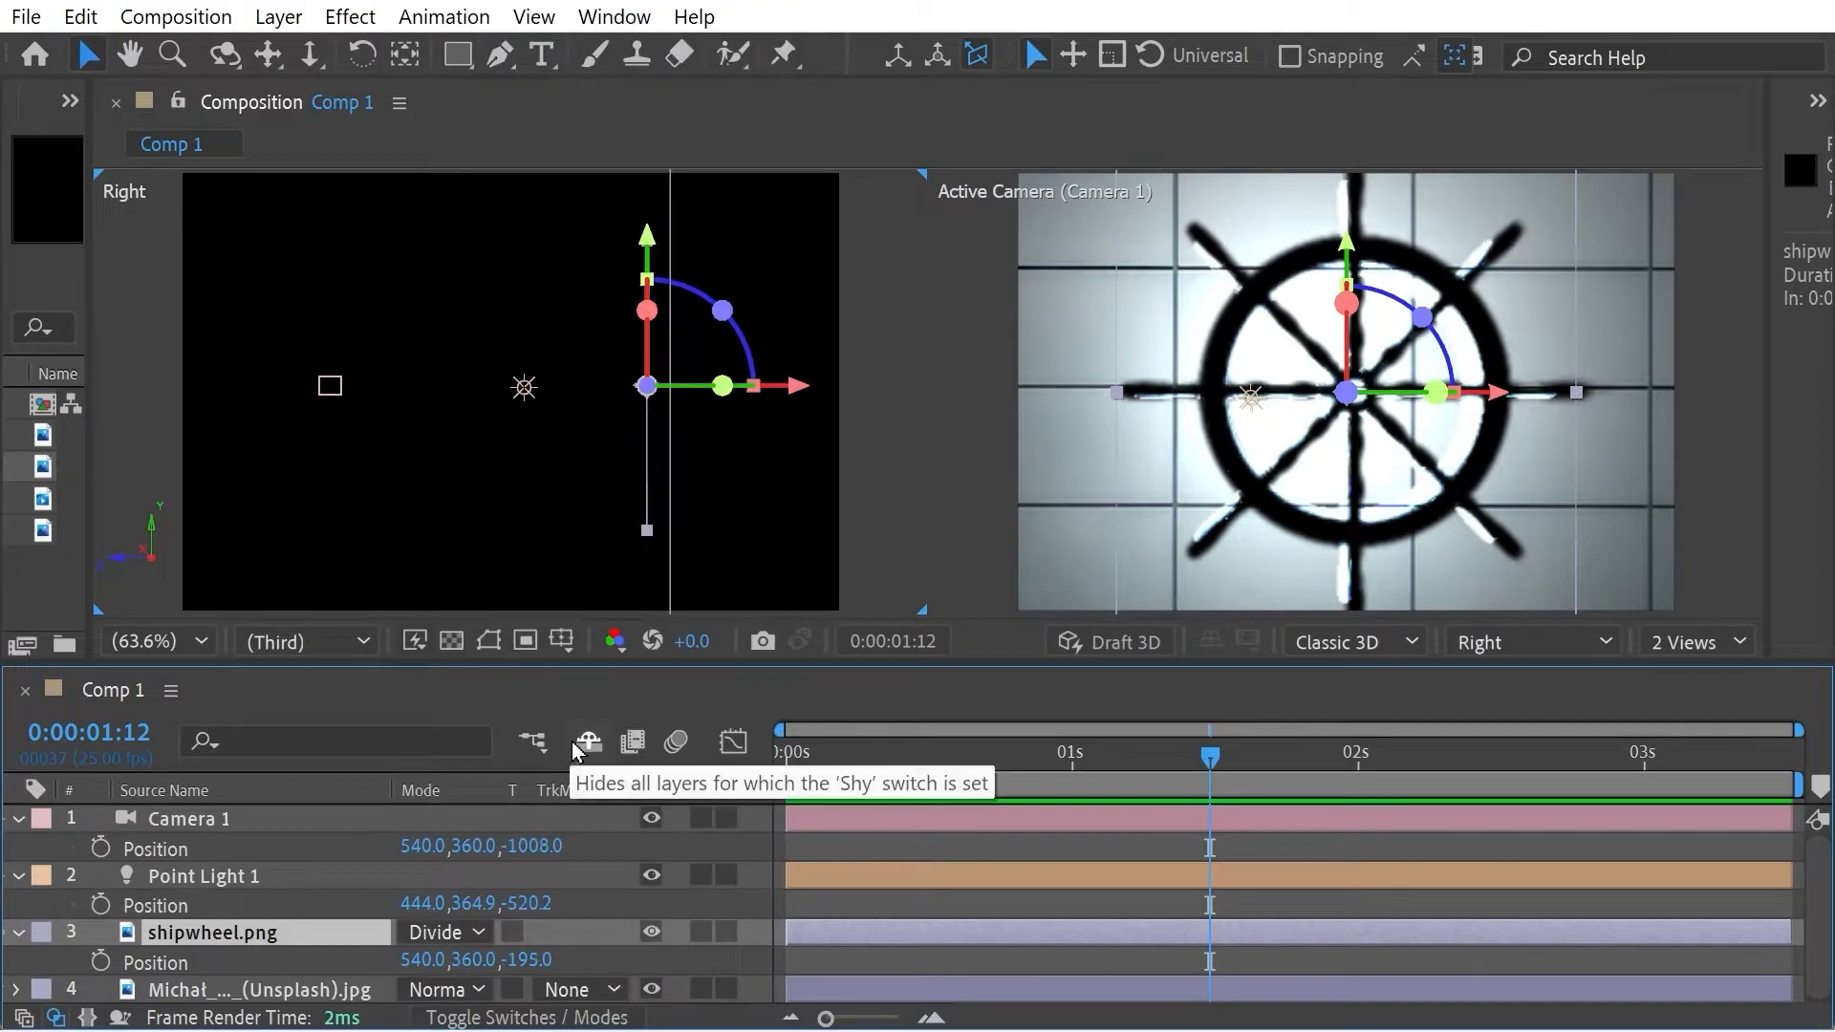
Select Point Light 1 and shift it along its depth axis relative to the ship's wheel
left_click(1250, 397)
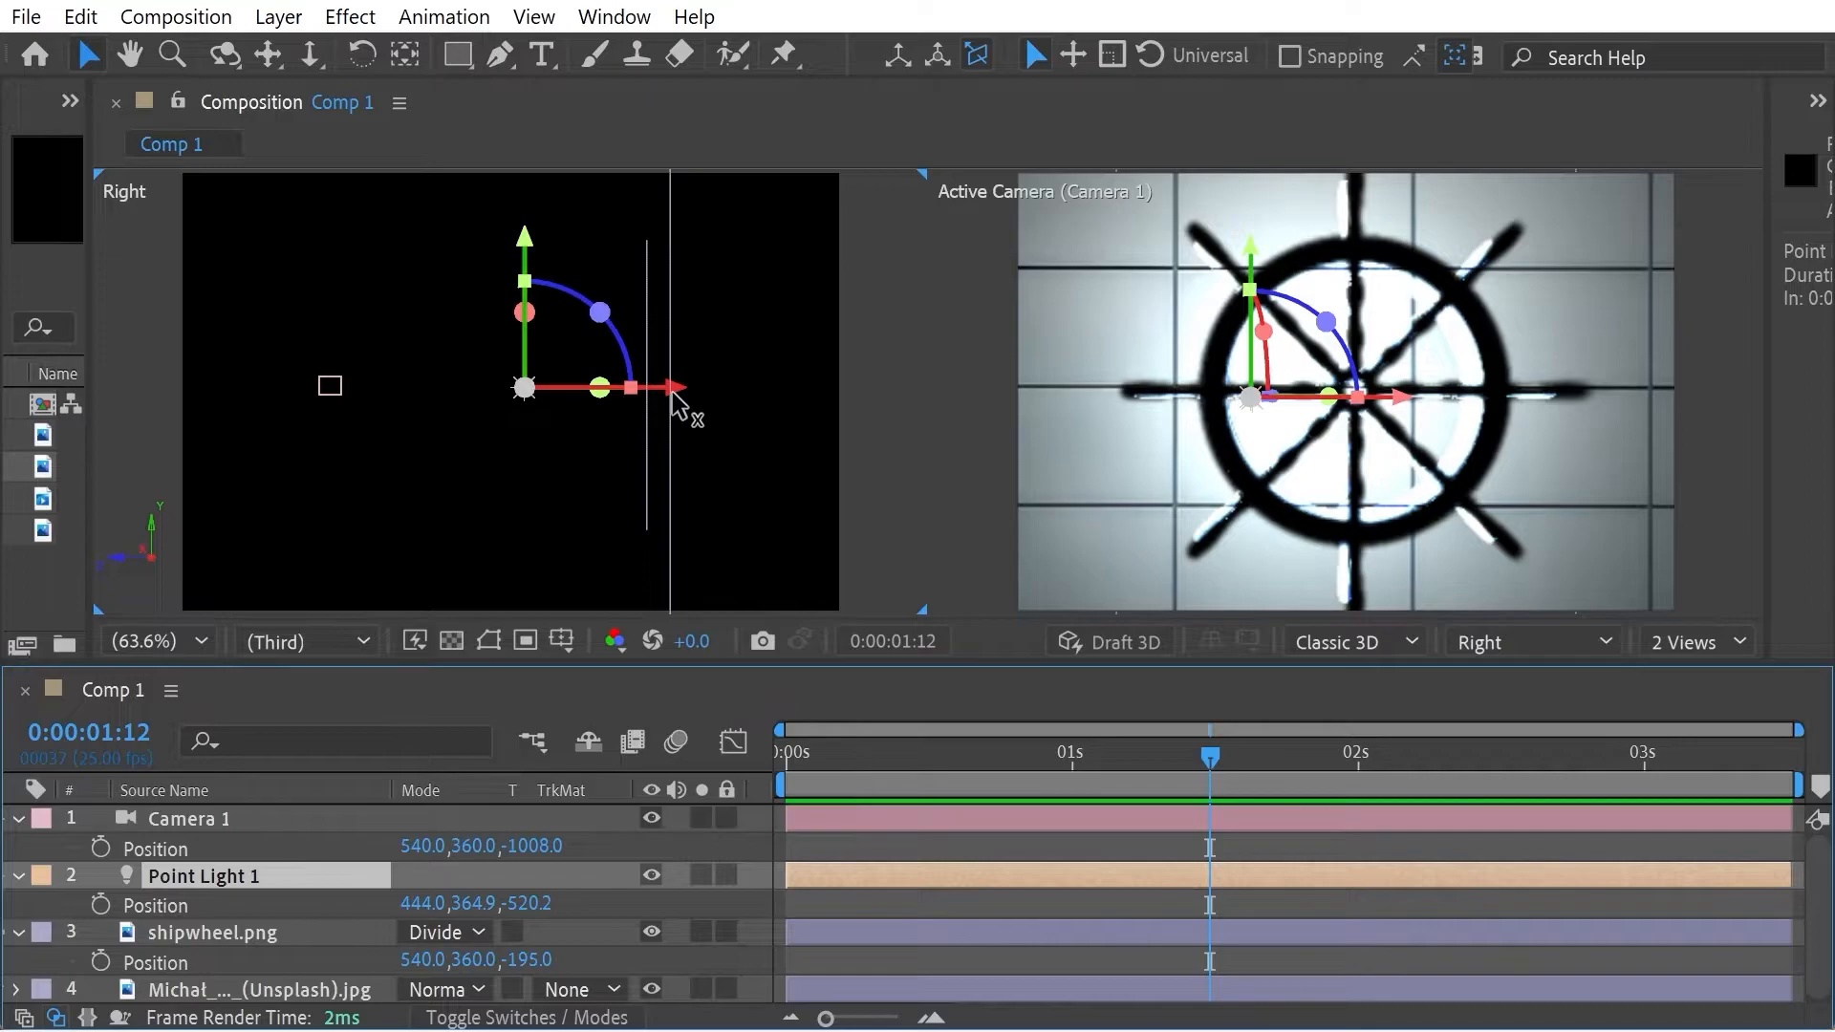
mouse_move(675, 393)
left_mouse_down()
mouse_move(799, 400)
mouse_move(695, 399)
left_mouse_up()
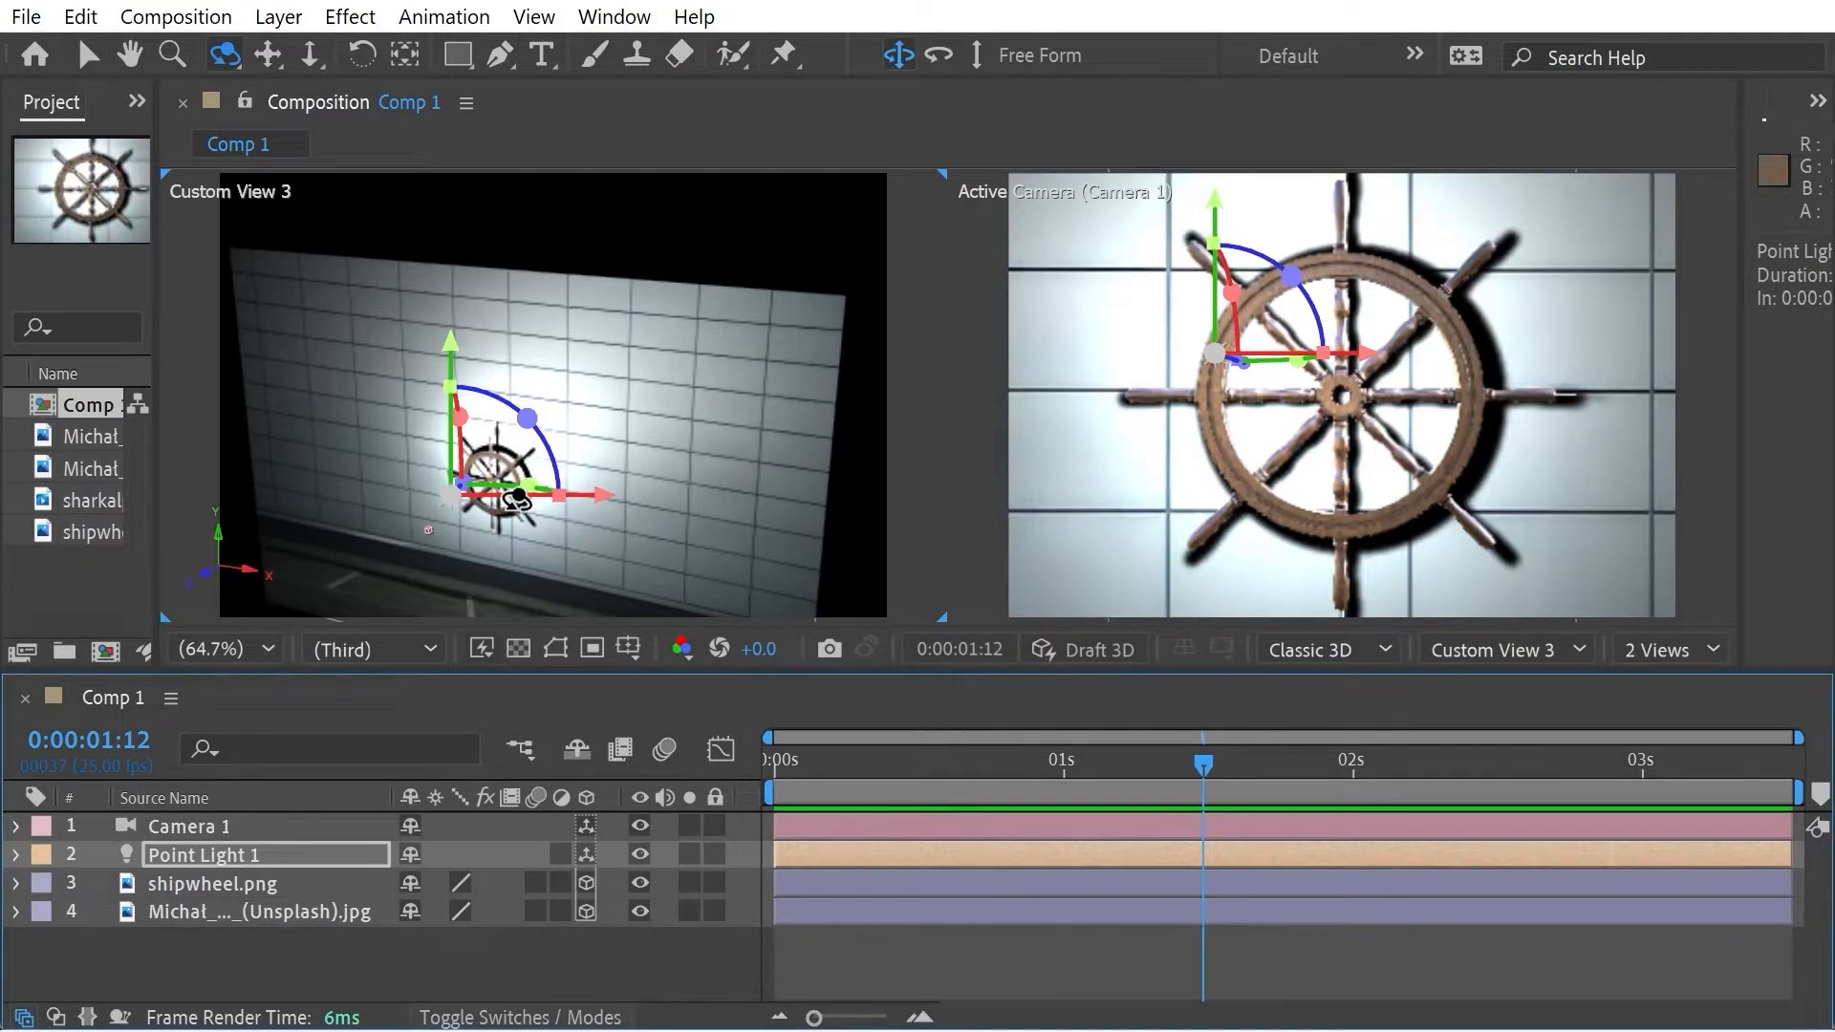
Orbit Custom View 3 to examine Point Light 1's placement relative to the ship's wheel and the tiled wall
left_click(754, 552)
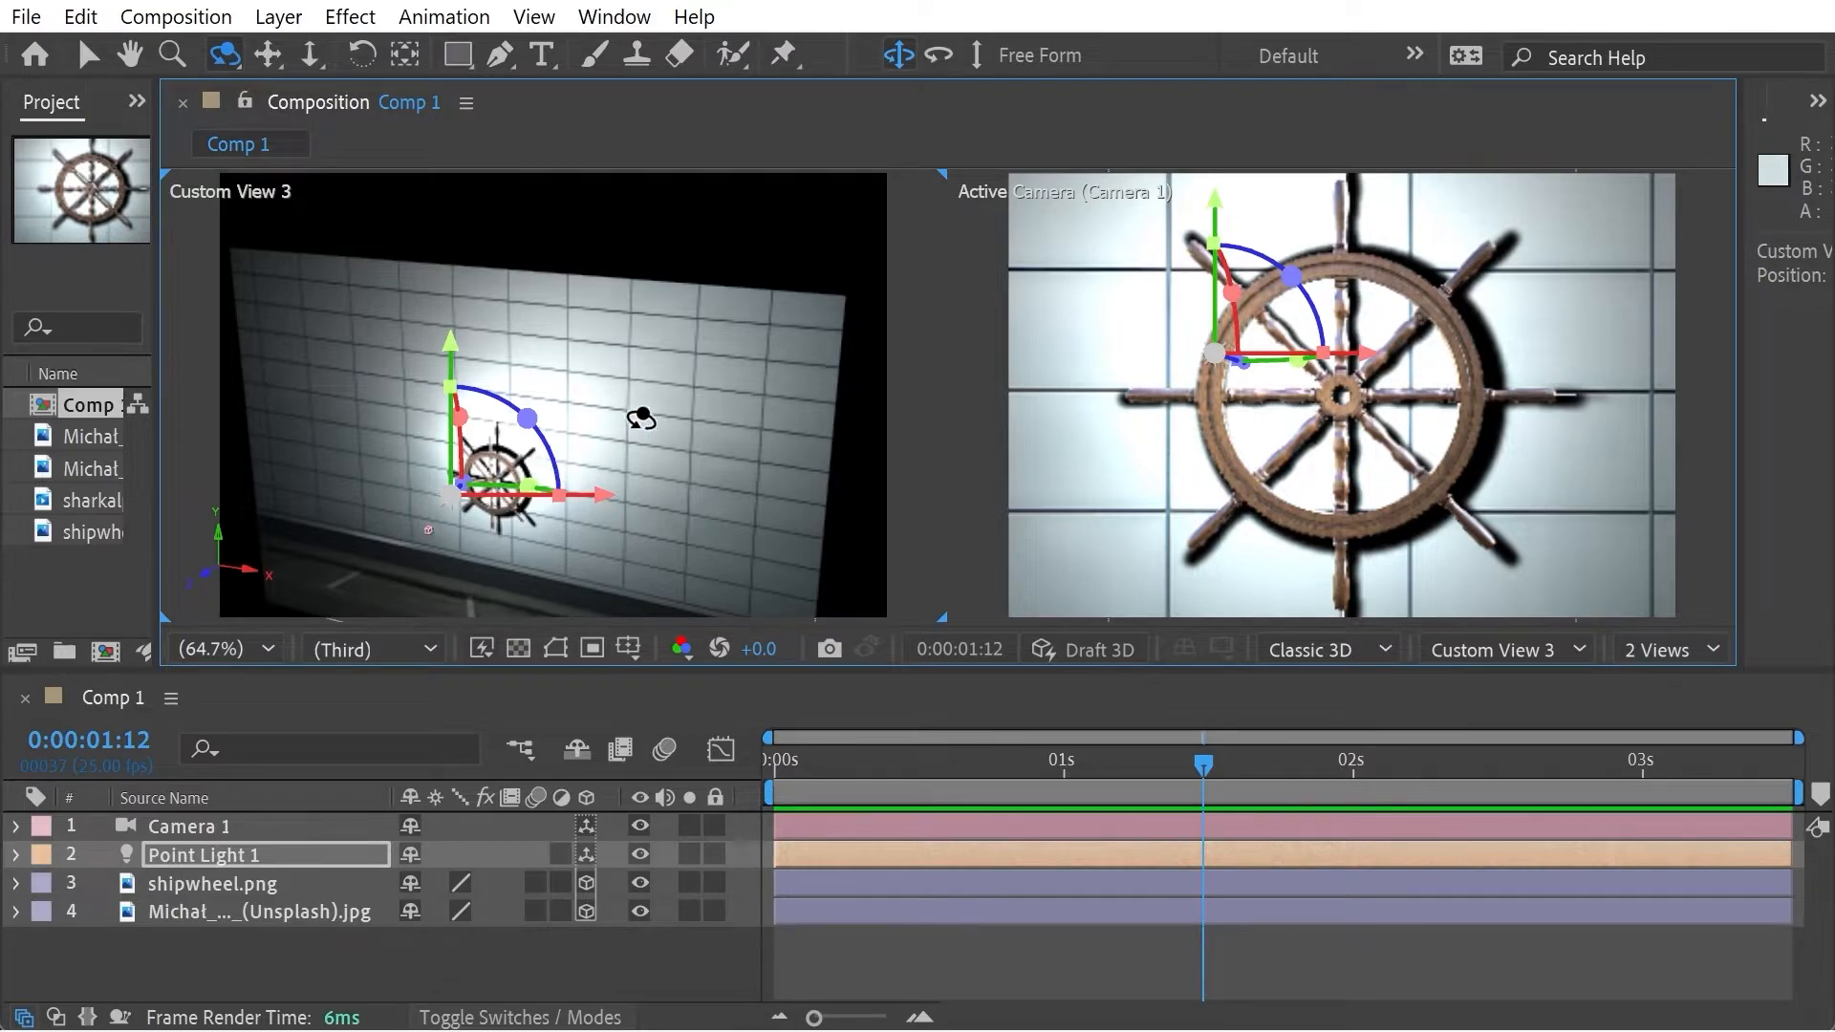
left_click_drag(820, 504, 651, 472)
left_click_drag(784, 405, 933, 454)
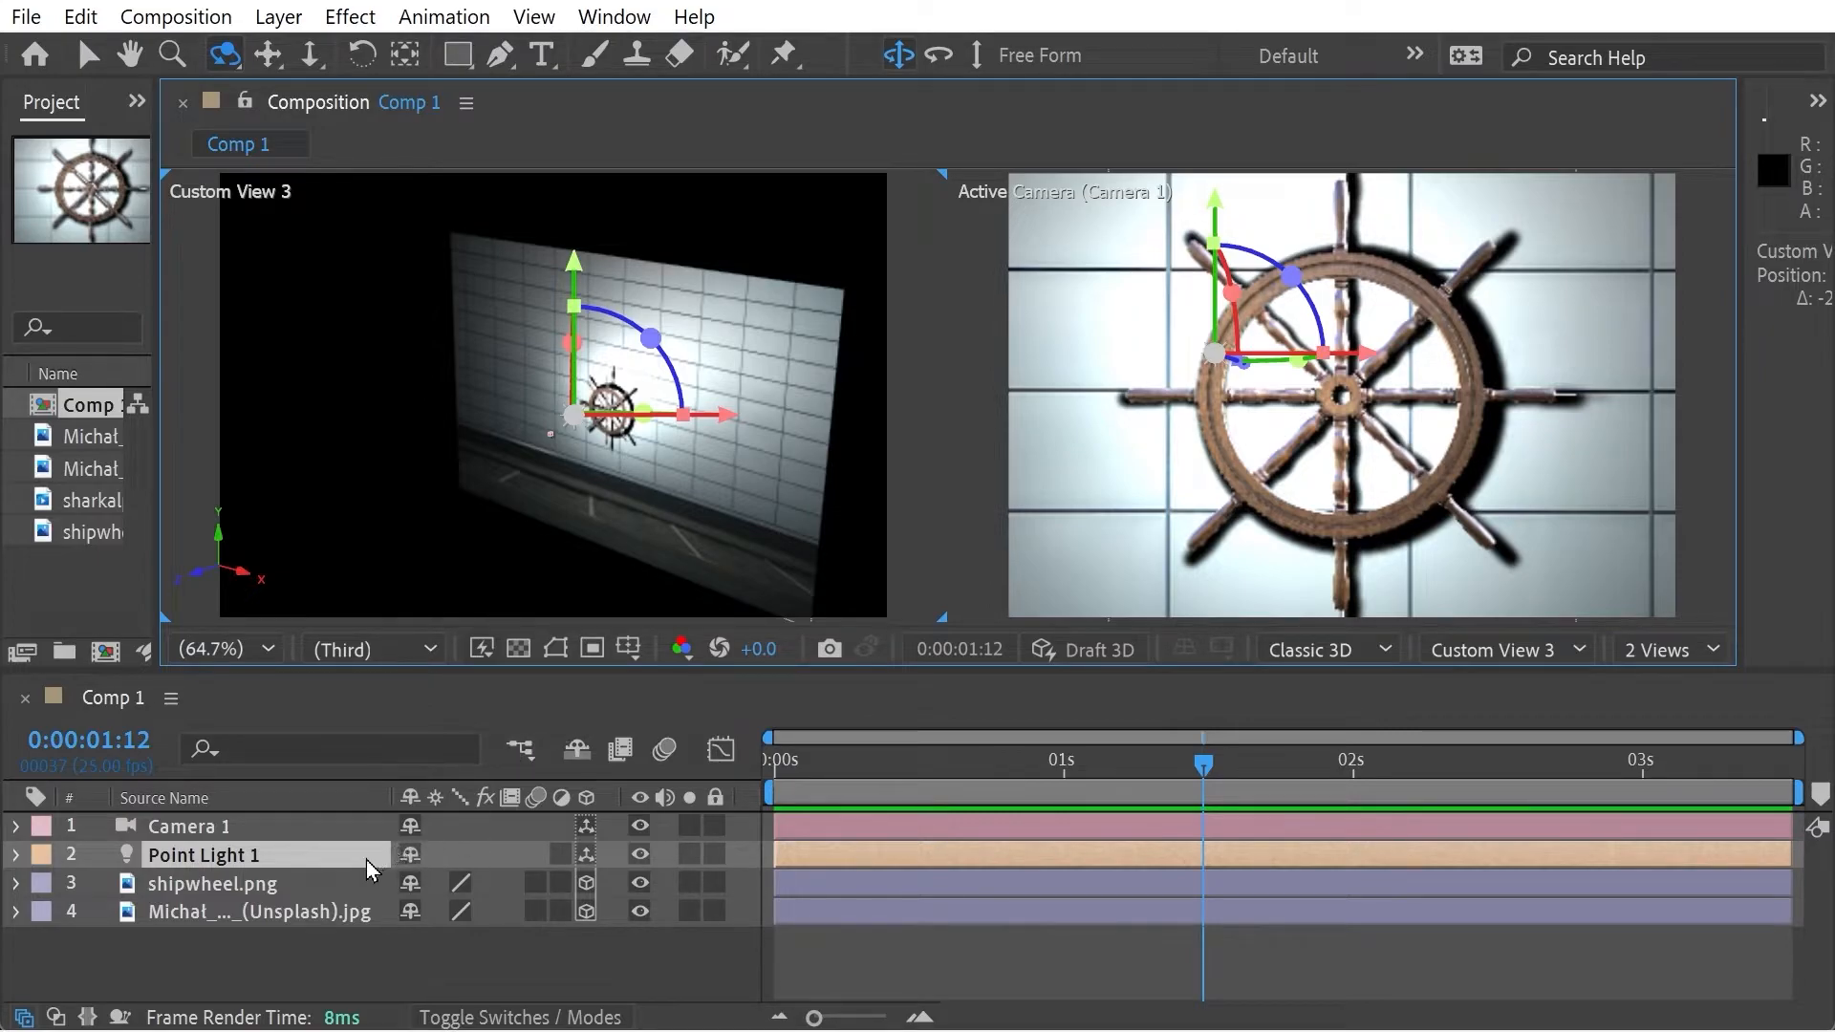
Set the Light Transmission of the tiled wall image layer to 74% and view the scene from the wall's other side
left_click(265, 919)
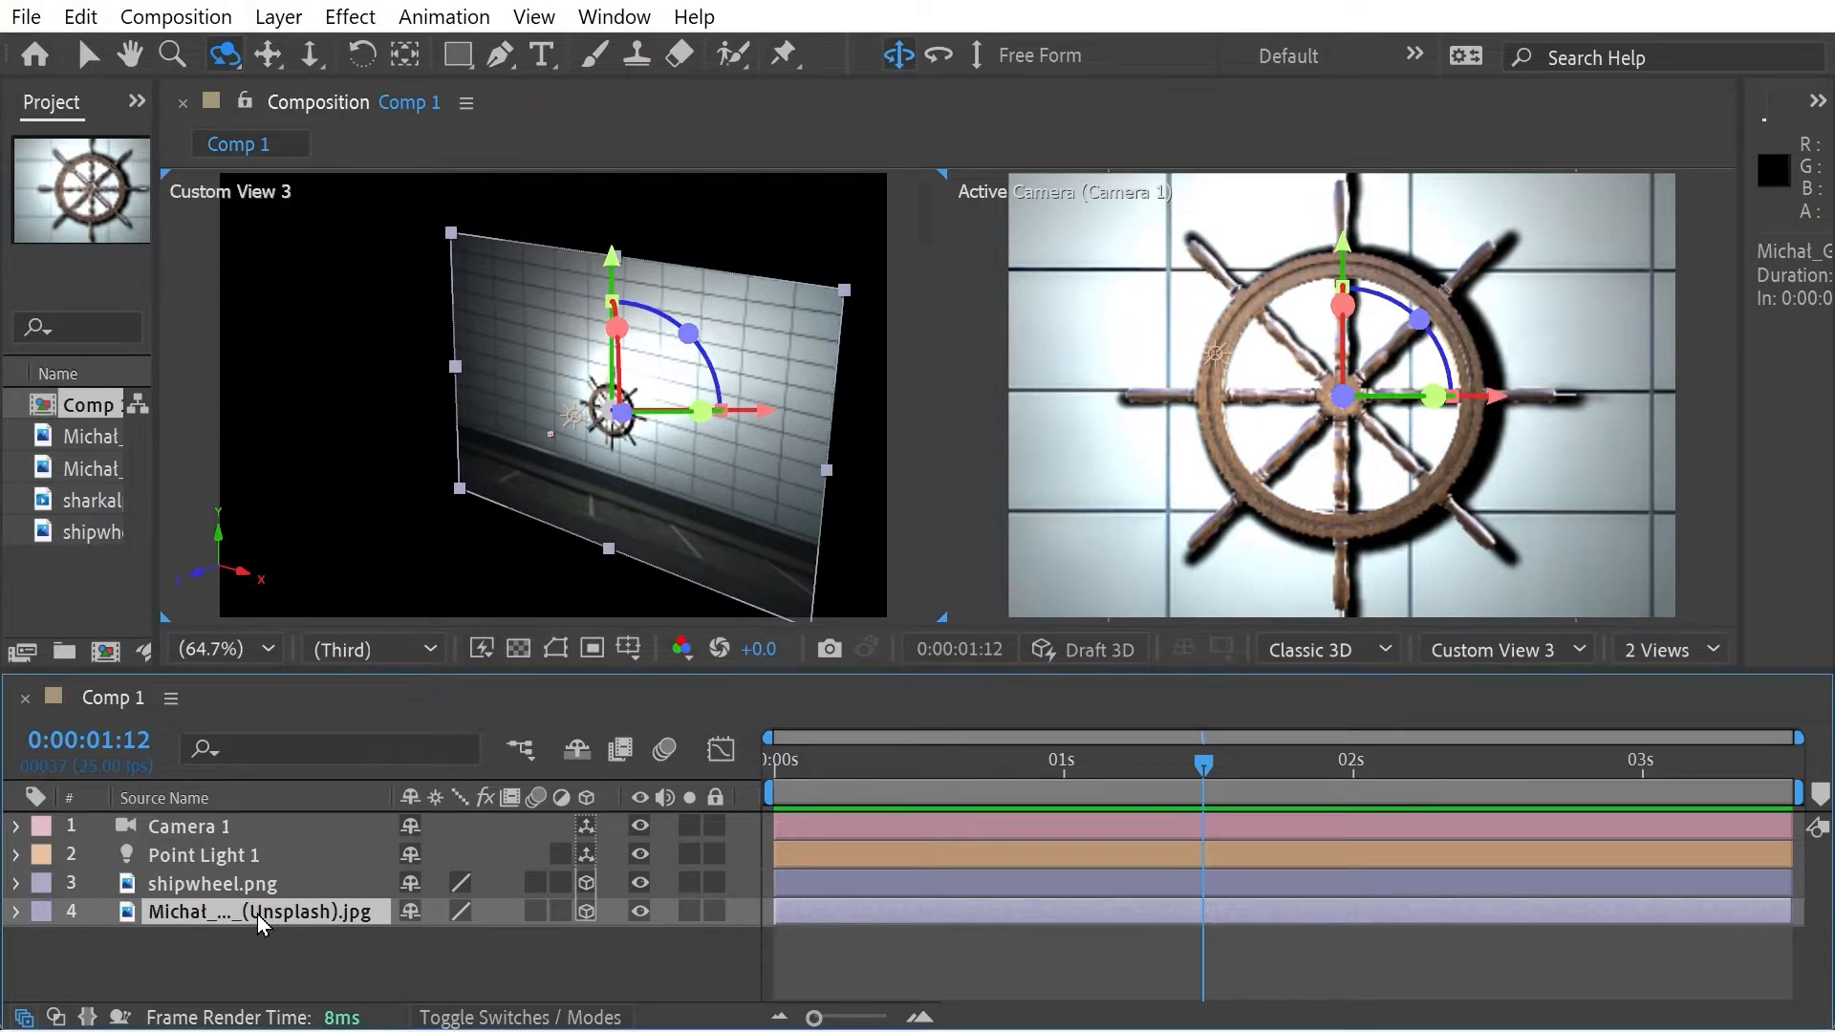
left_click(16, 913)
scroll(204, 920, "down", 3)
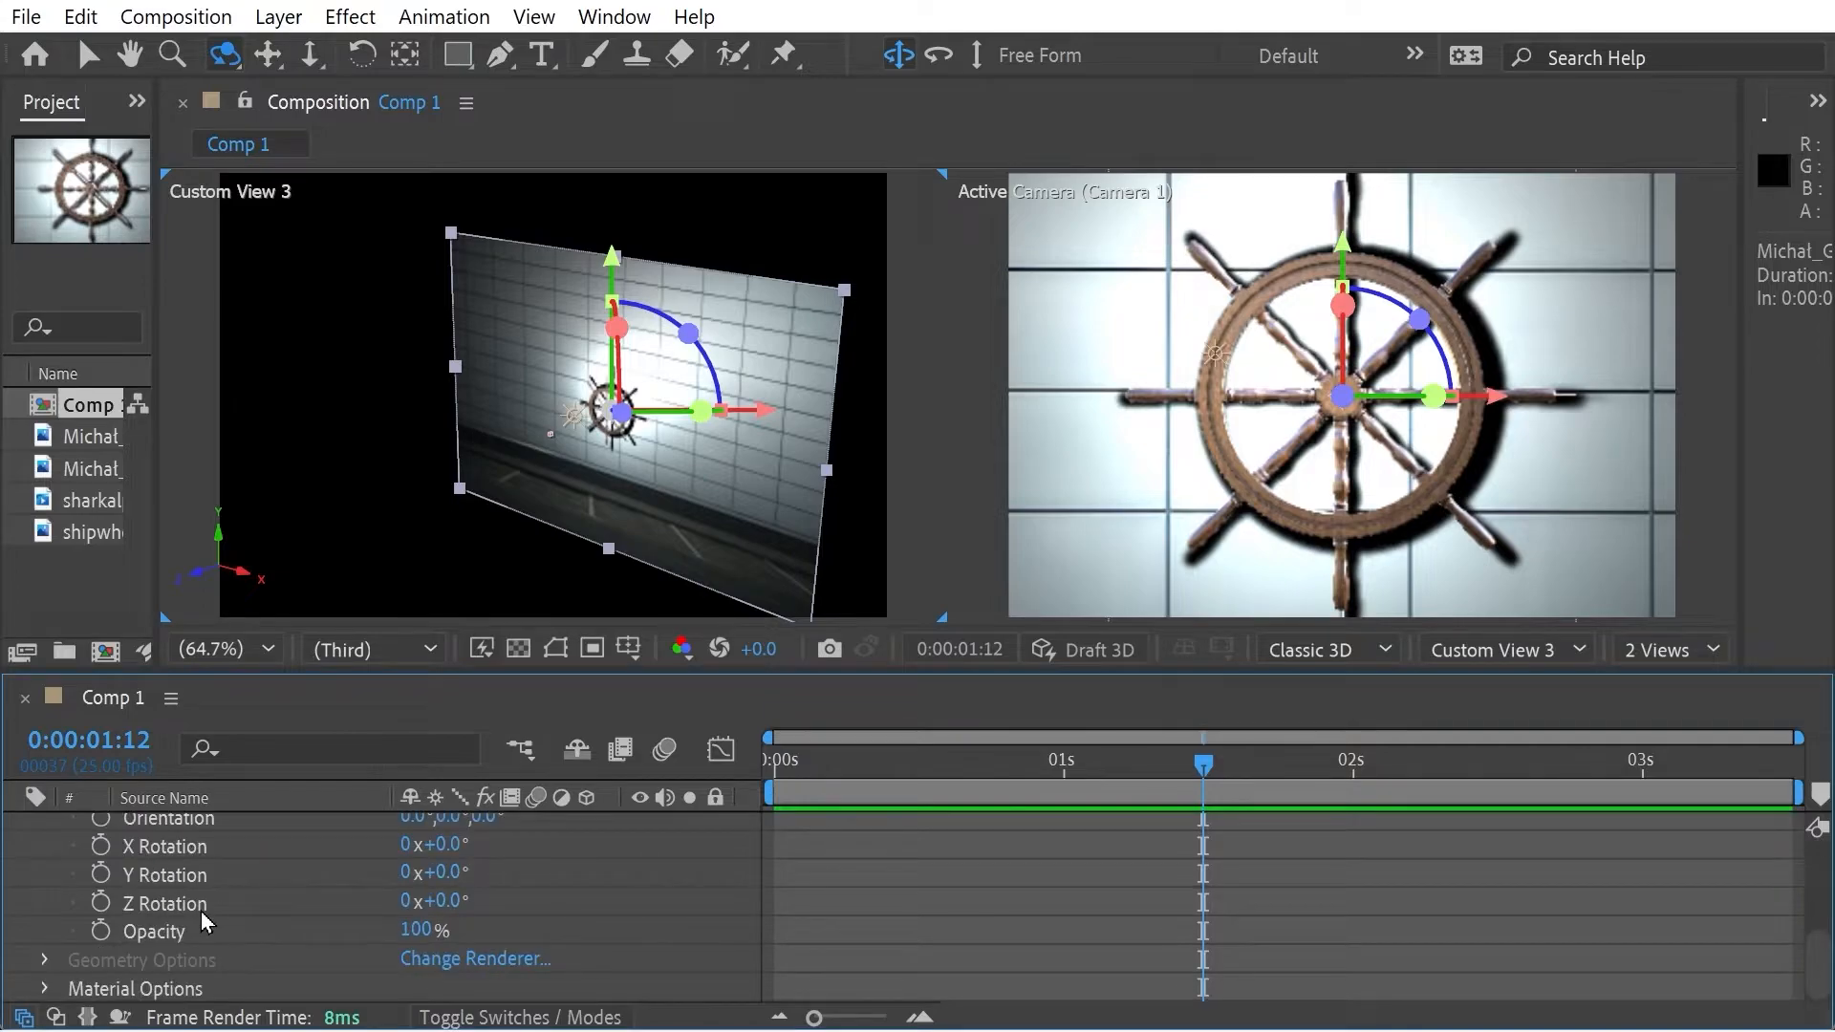
left_click(45, 988)
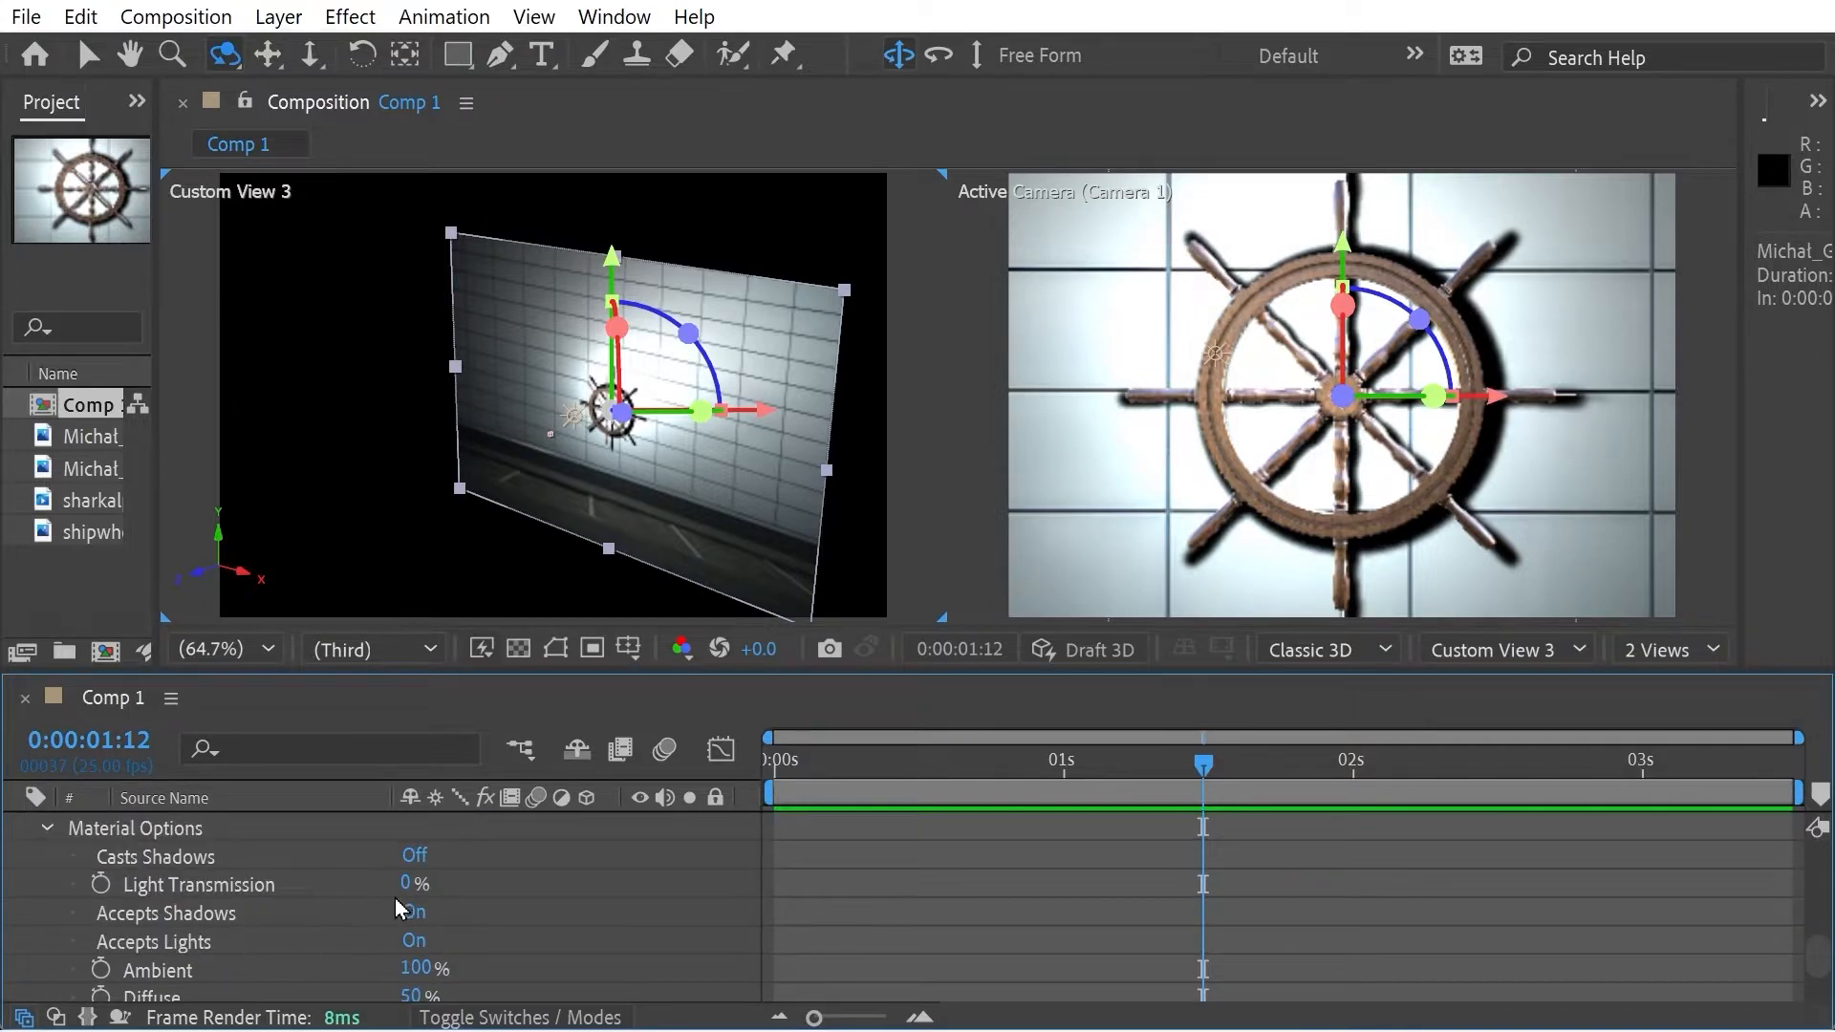
left_click_drag(405, 885, 540, 884)
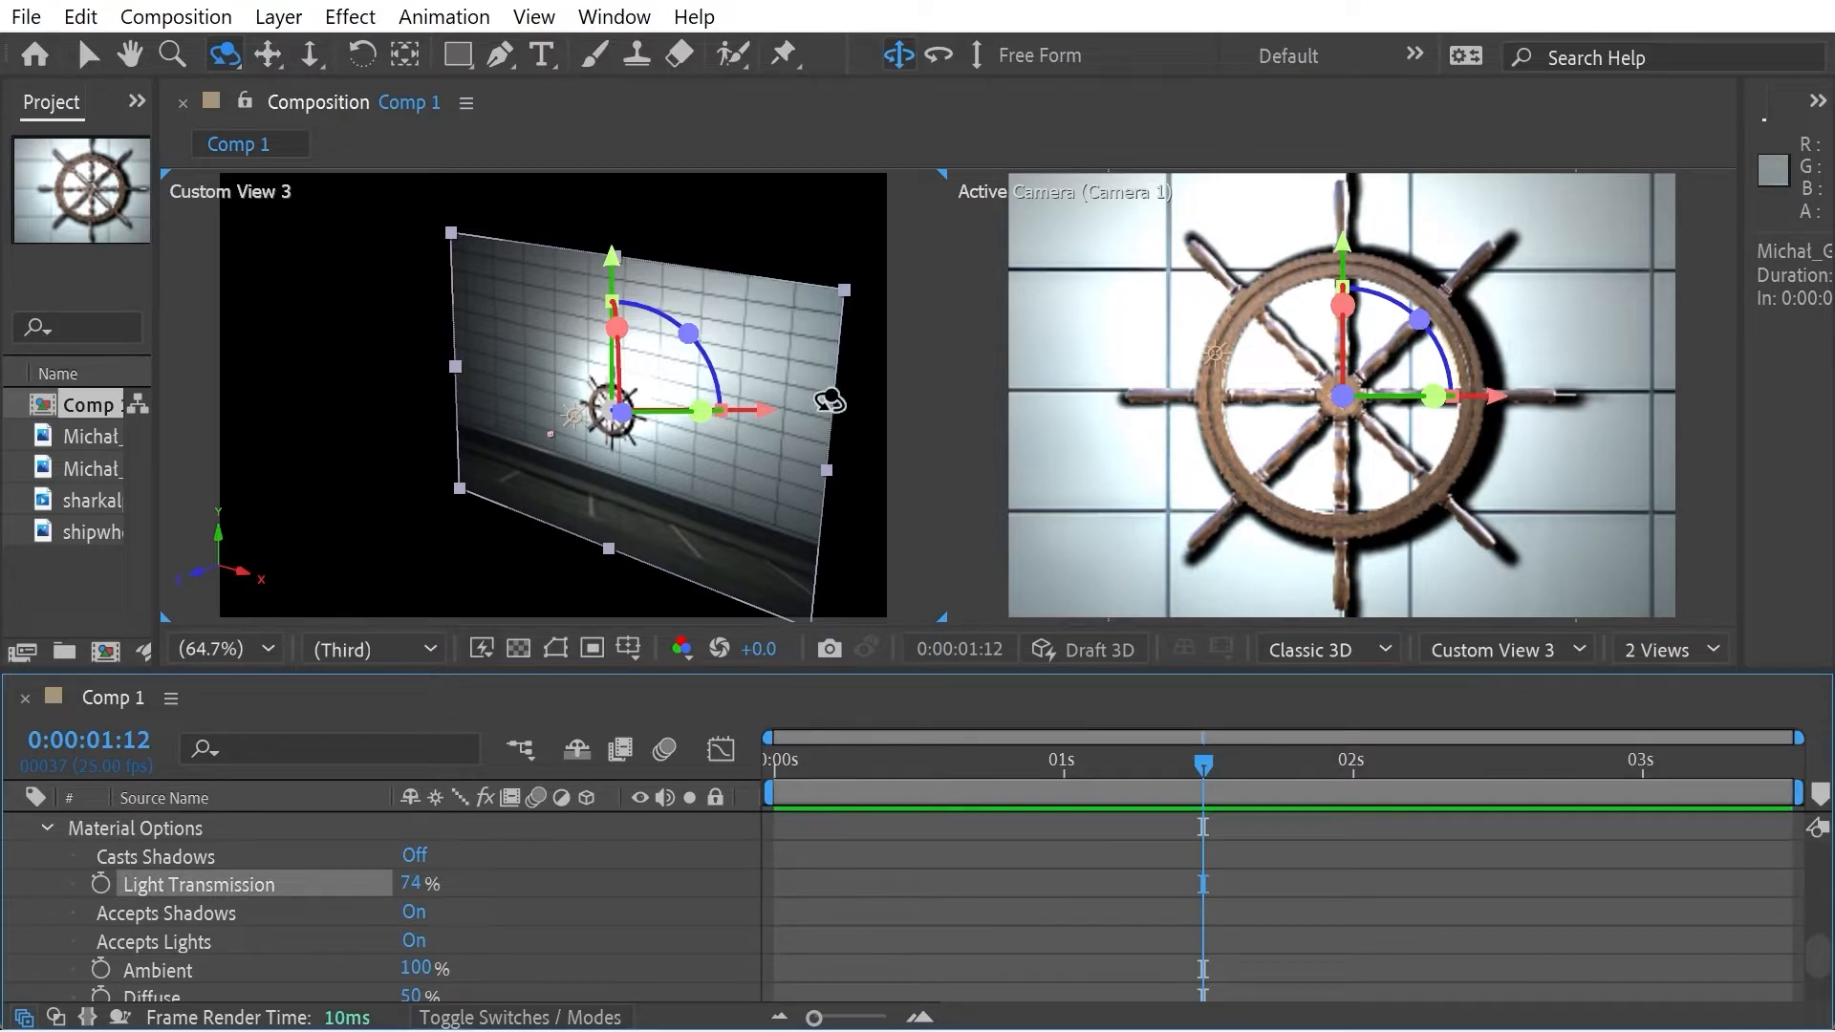
left_click_drag(831, 396, 554, 395)
left_click_drag(704, 452, 602, 450)
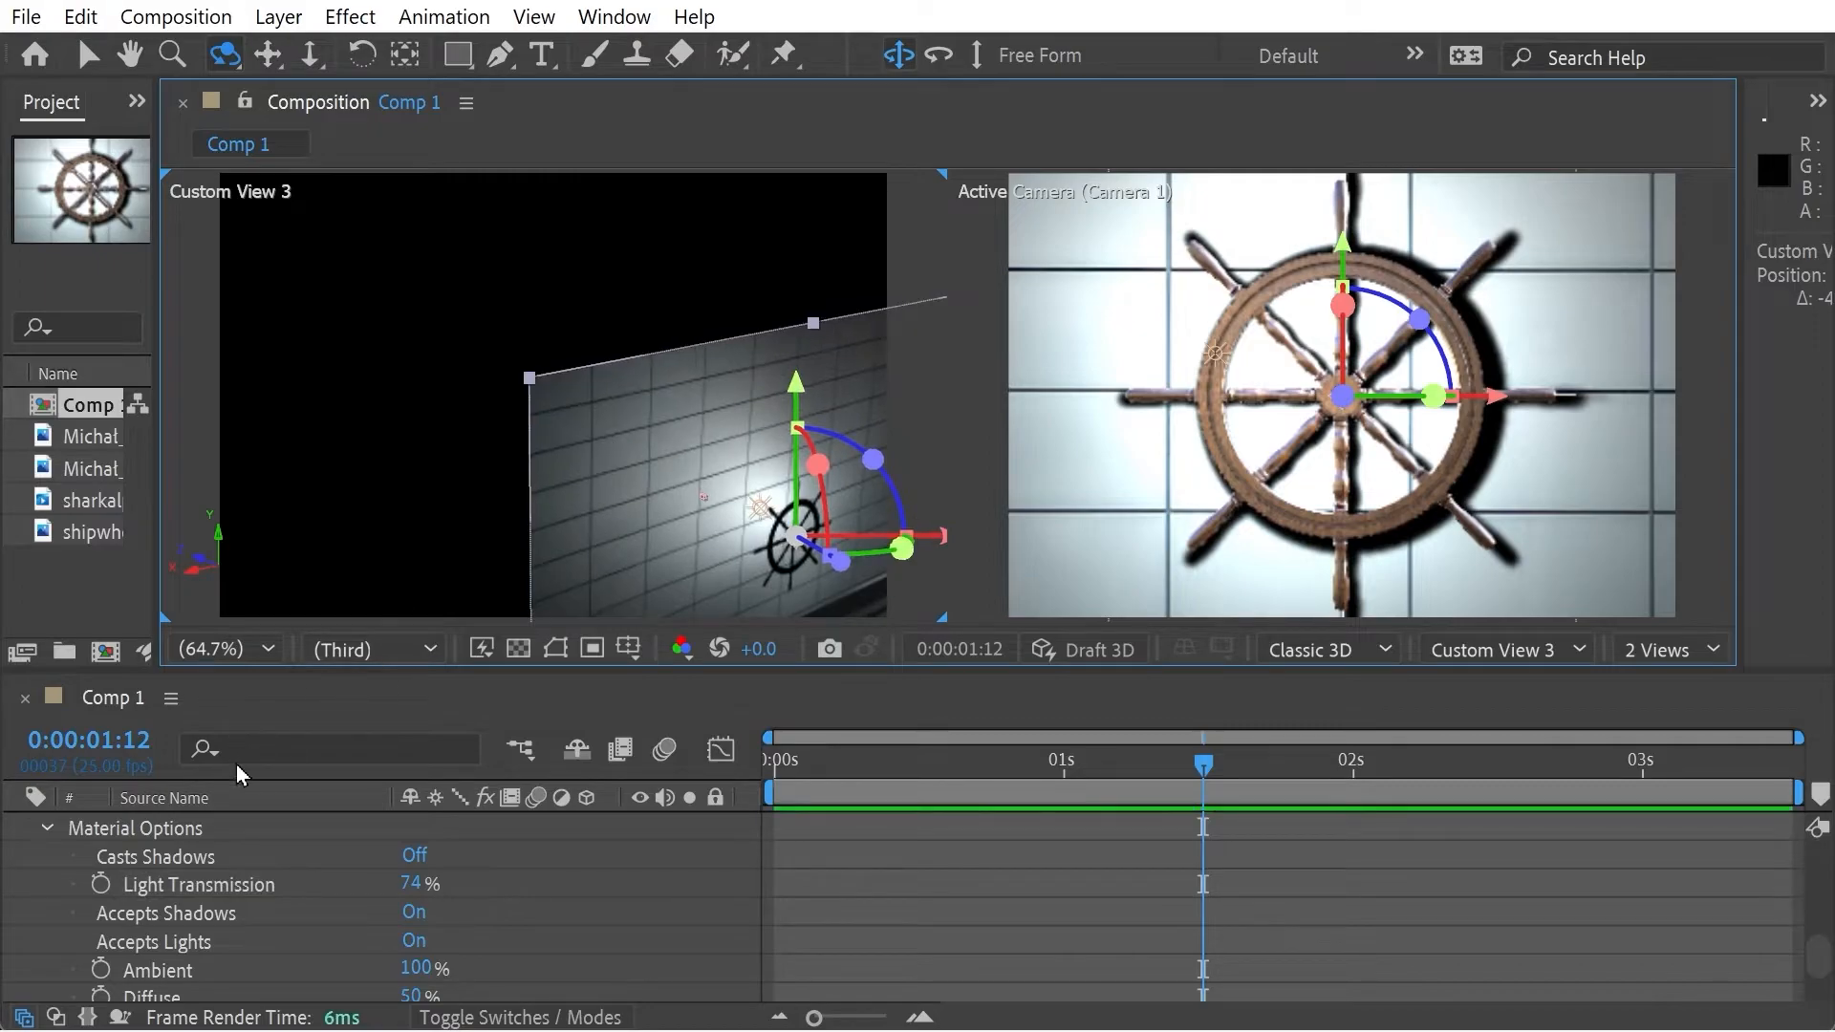
mouse_move(411, 884)
left_mouse_down()
mouse_move(507, 884)
mouse_move(414, 880)
left_mouse_up()
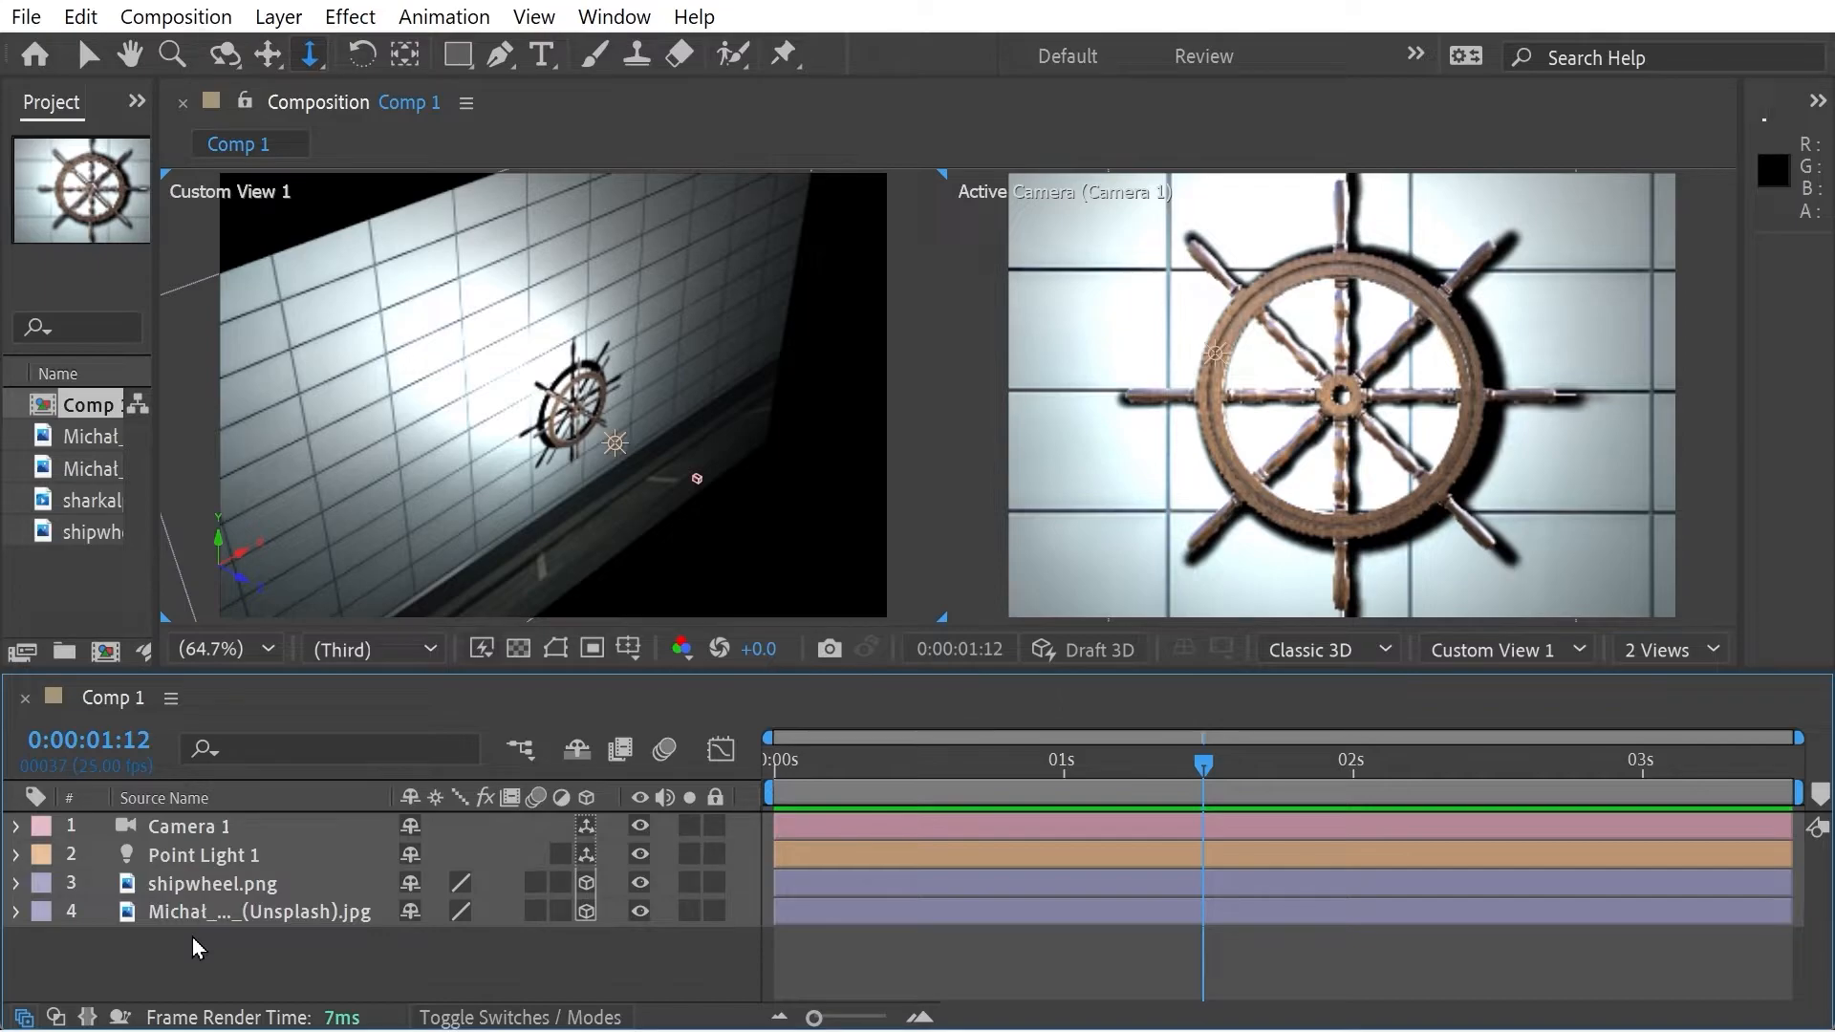
Duplicate the shipwheel.png layer
left_click(202, 892)
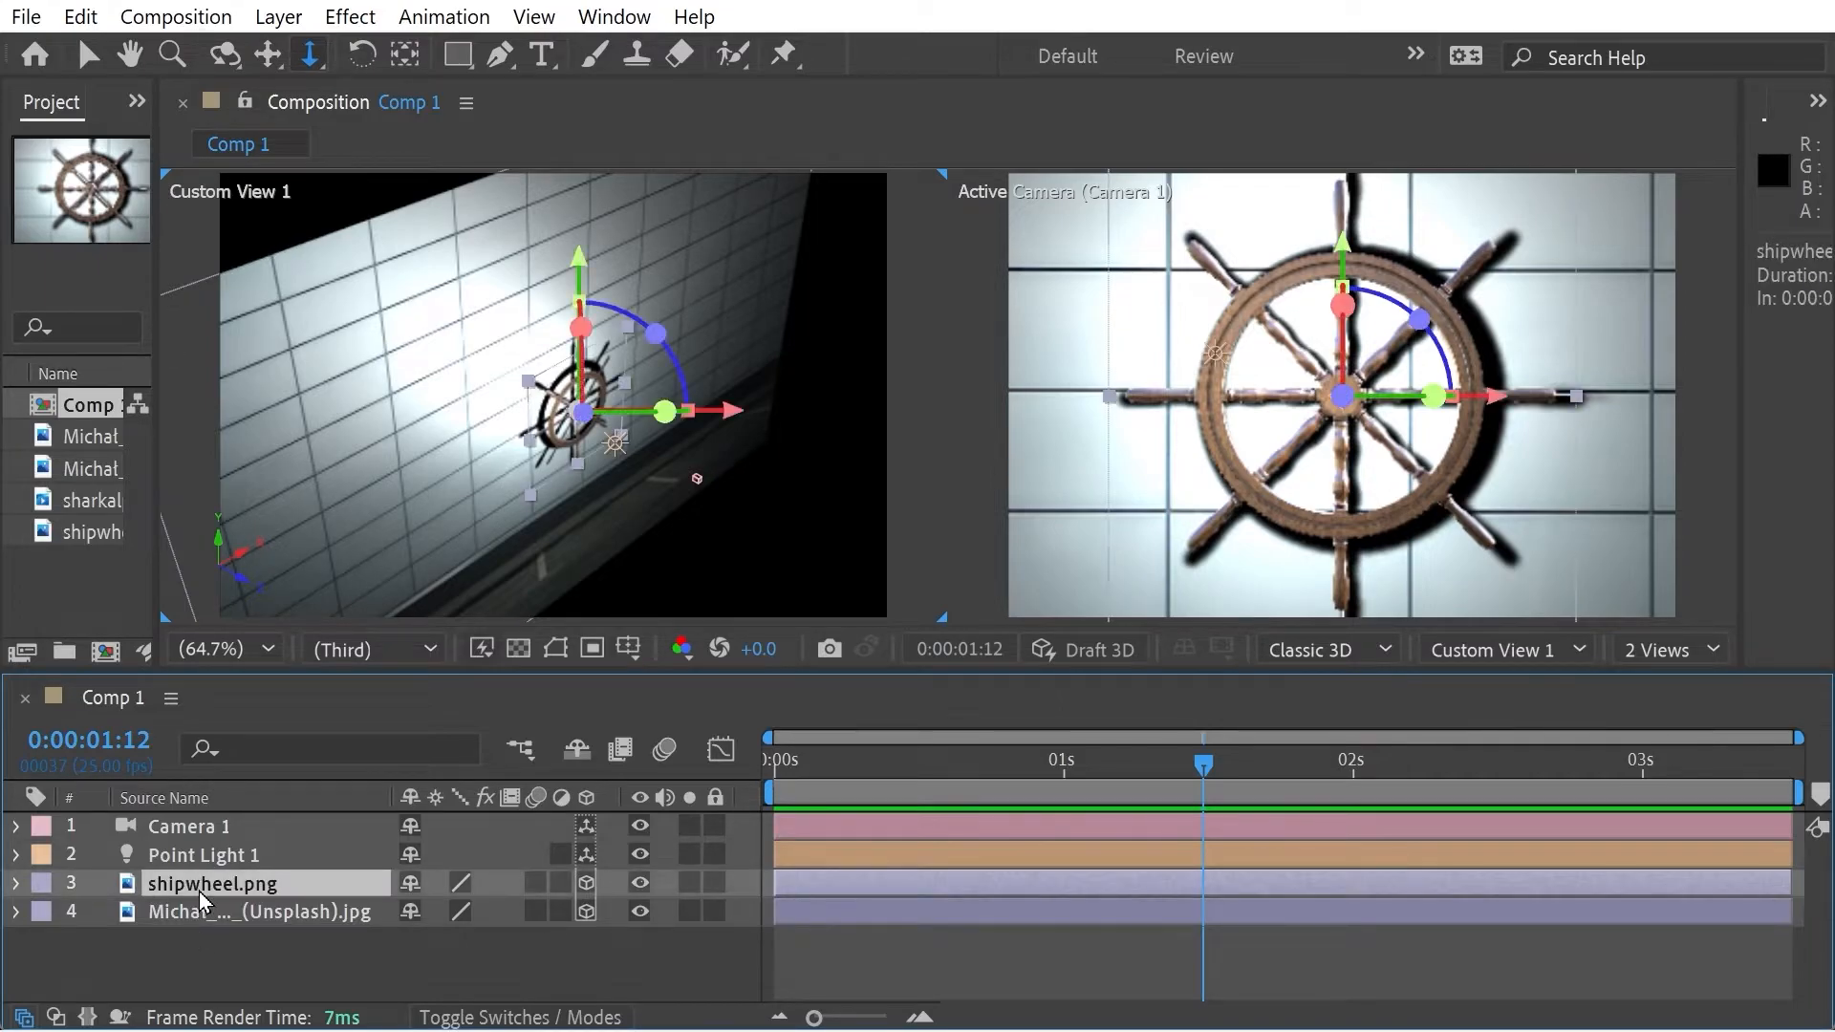
key("ctrl+c")
key("ctrl+v")
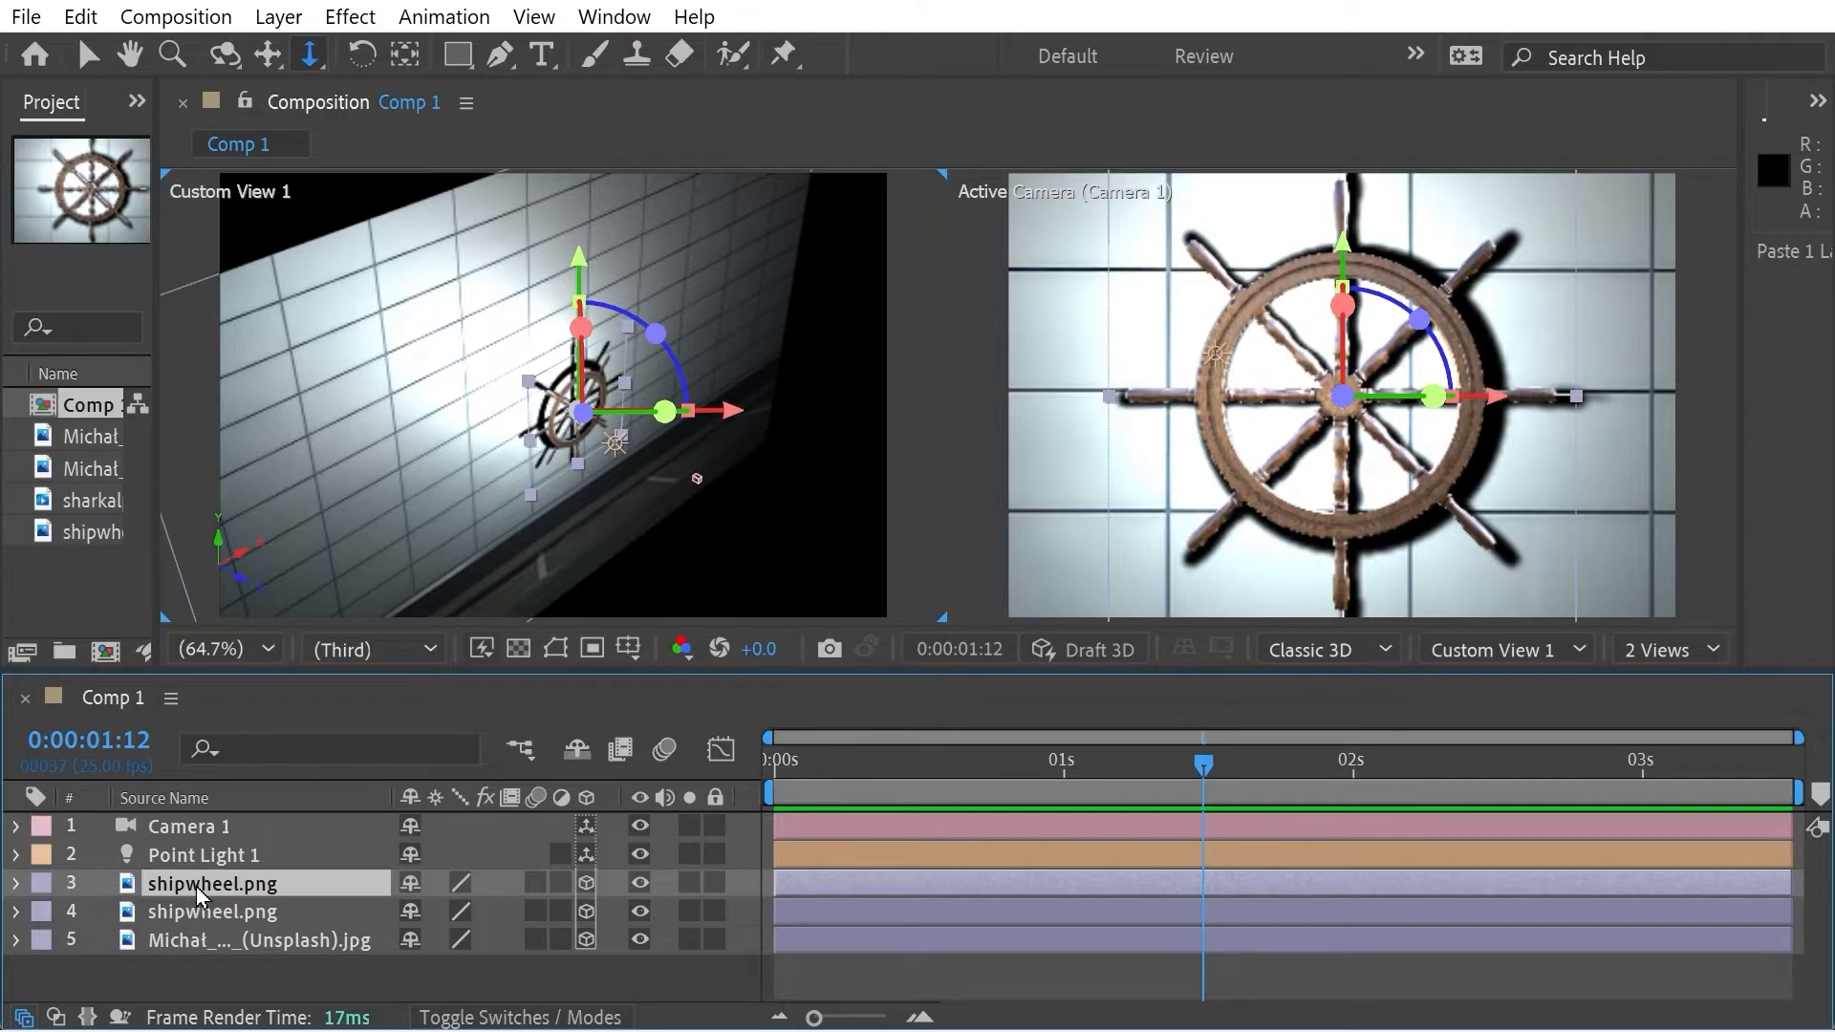
Hide the lower shipwheel.png layer and change the Casts Shadows setting in the upper one's Material Options
left_click(639, 910)
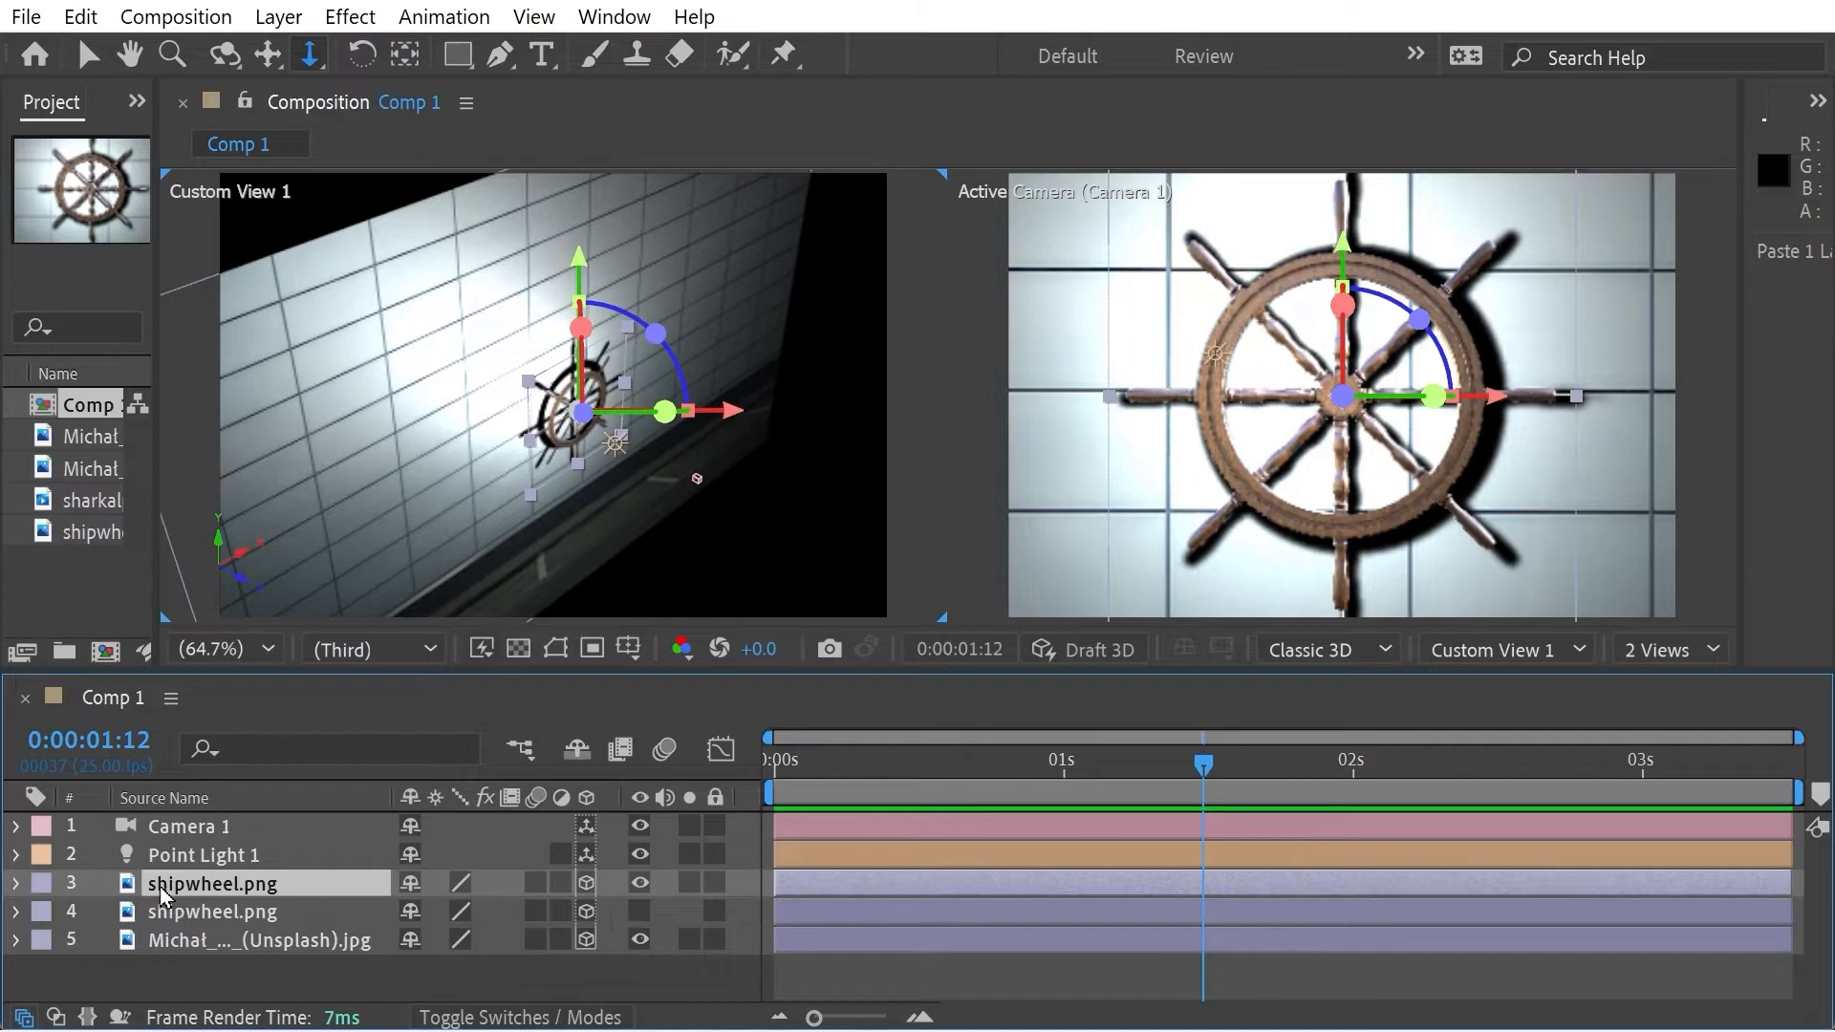
left_click(18, 889)
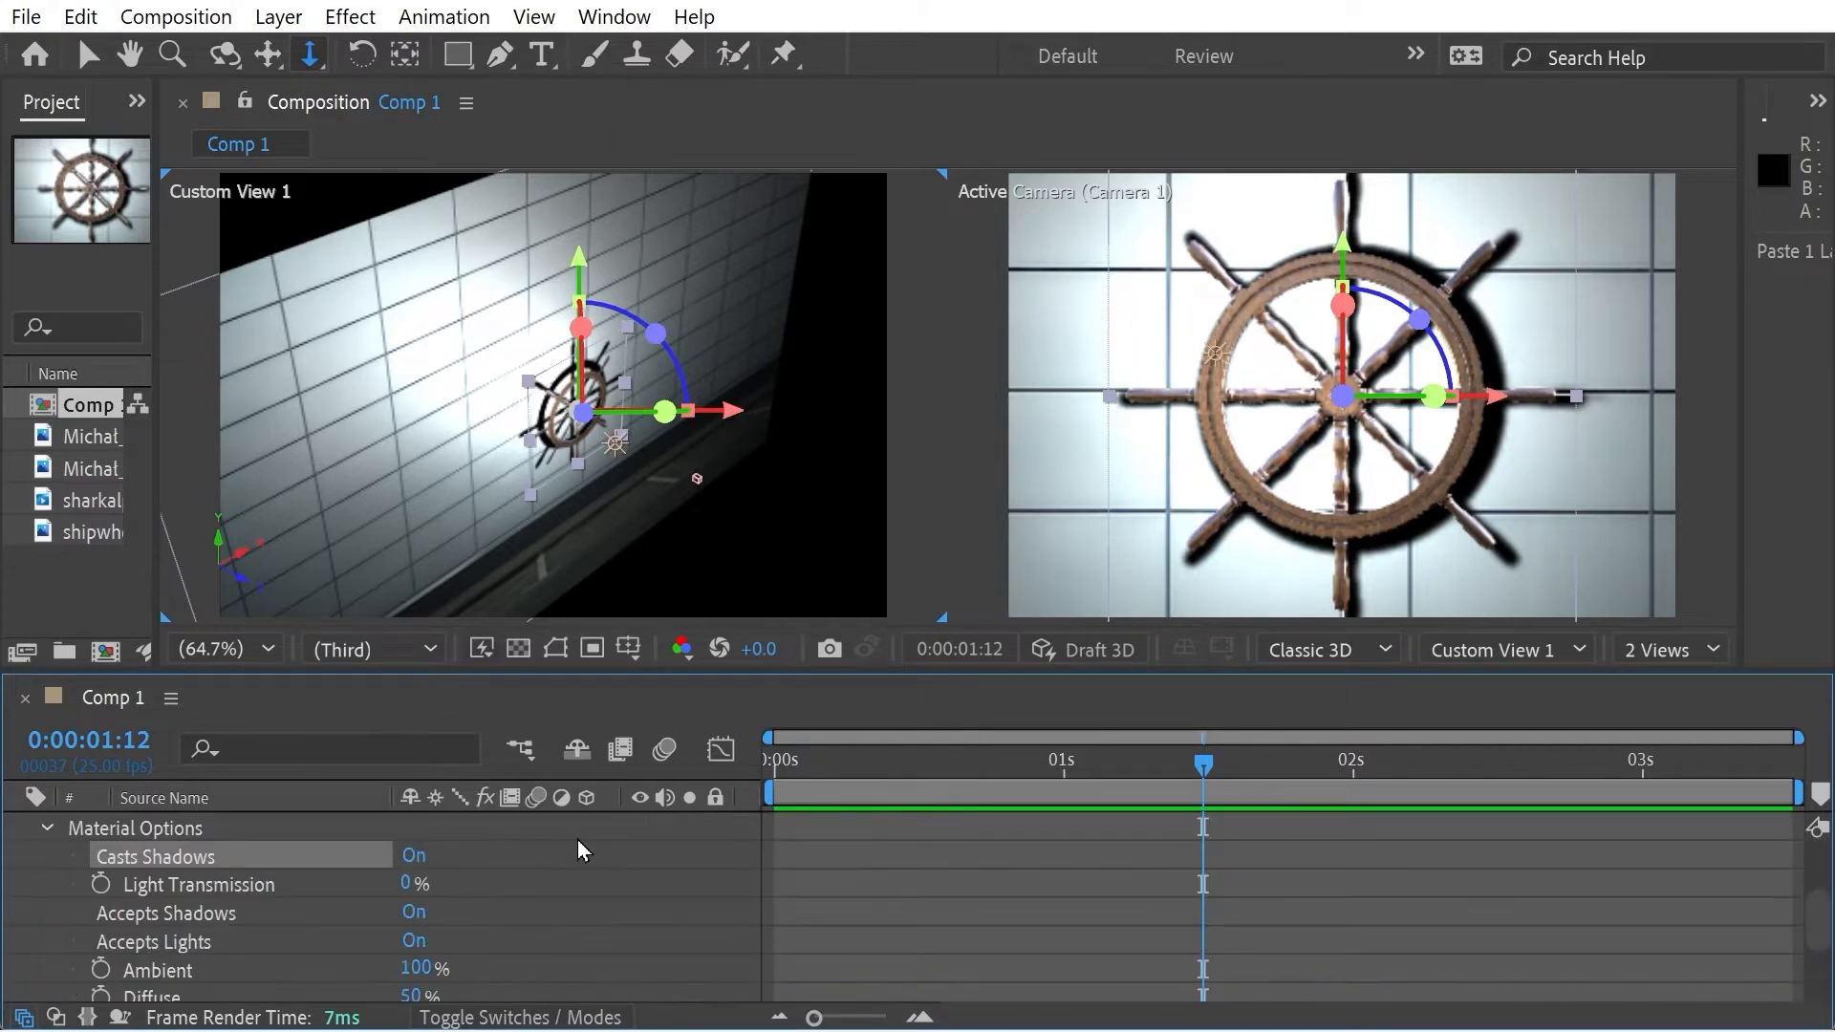
left_click(414, 856)
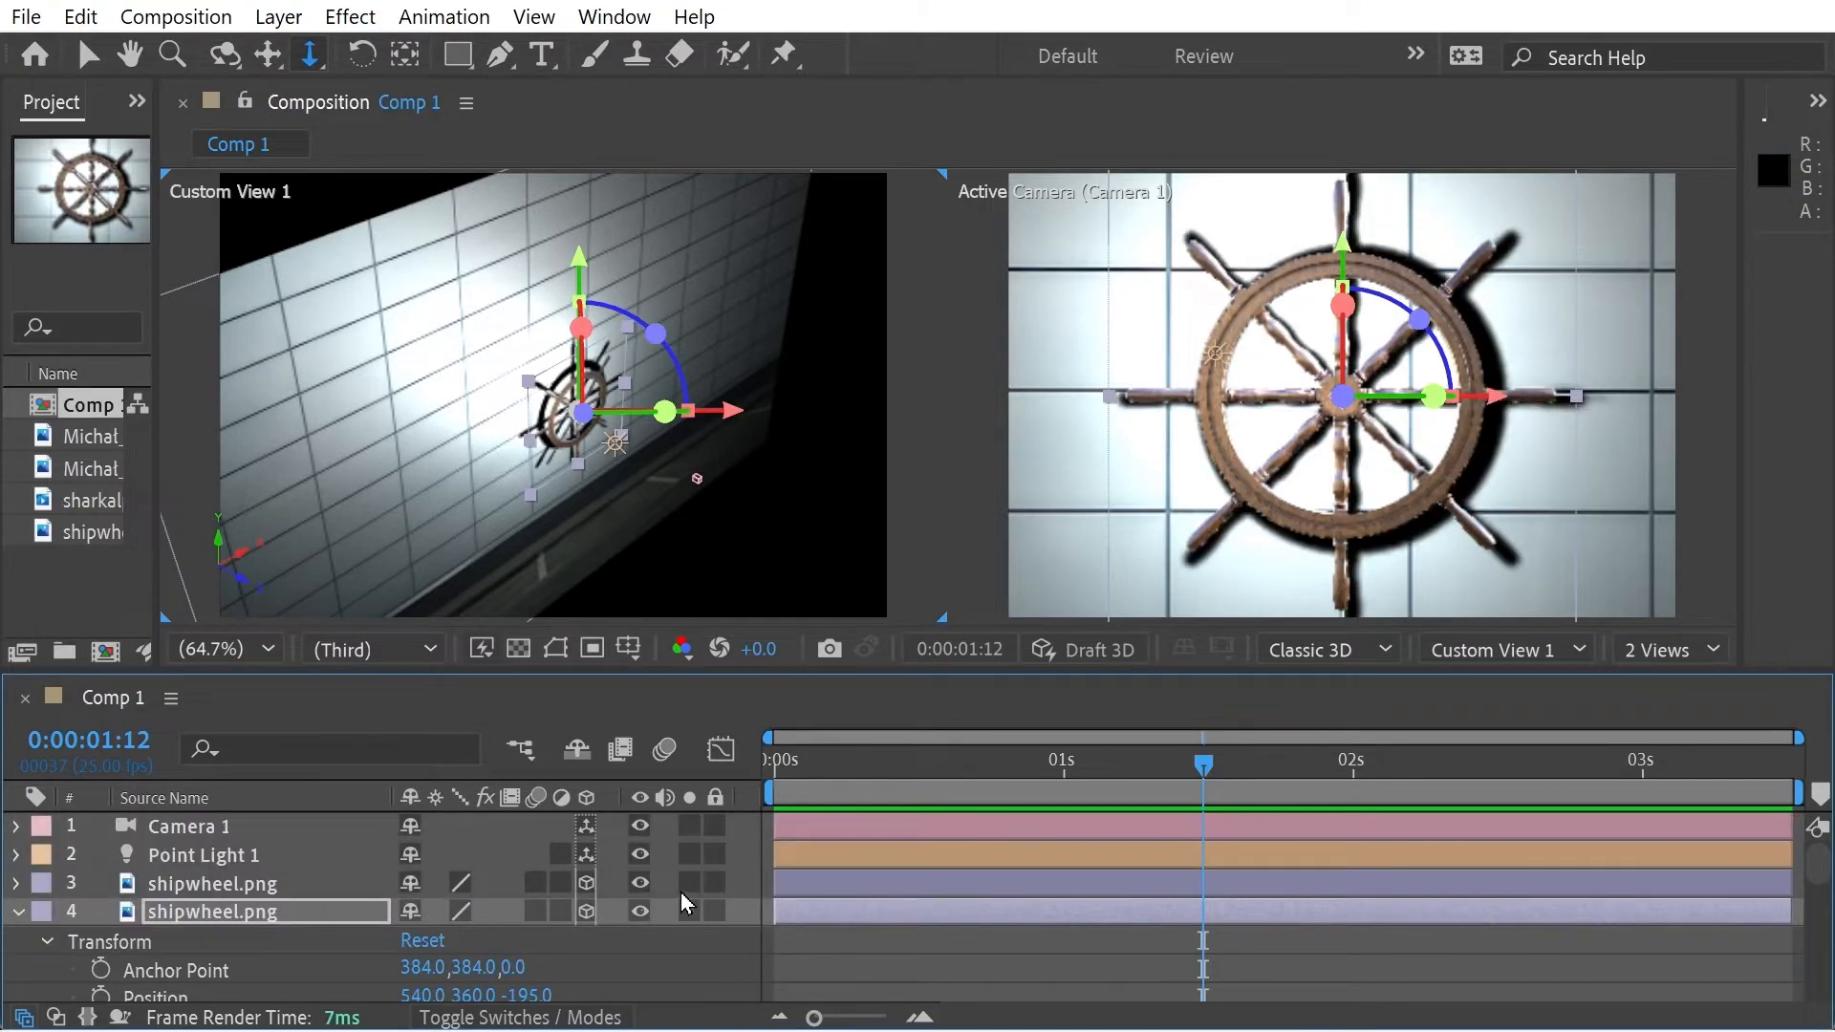
Hide the upper shipwheel.png layer and set the lower one to Casts Shadows Only with 100% Light Transmission
left_click(639, 883)
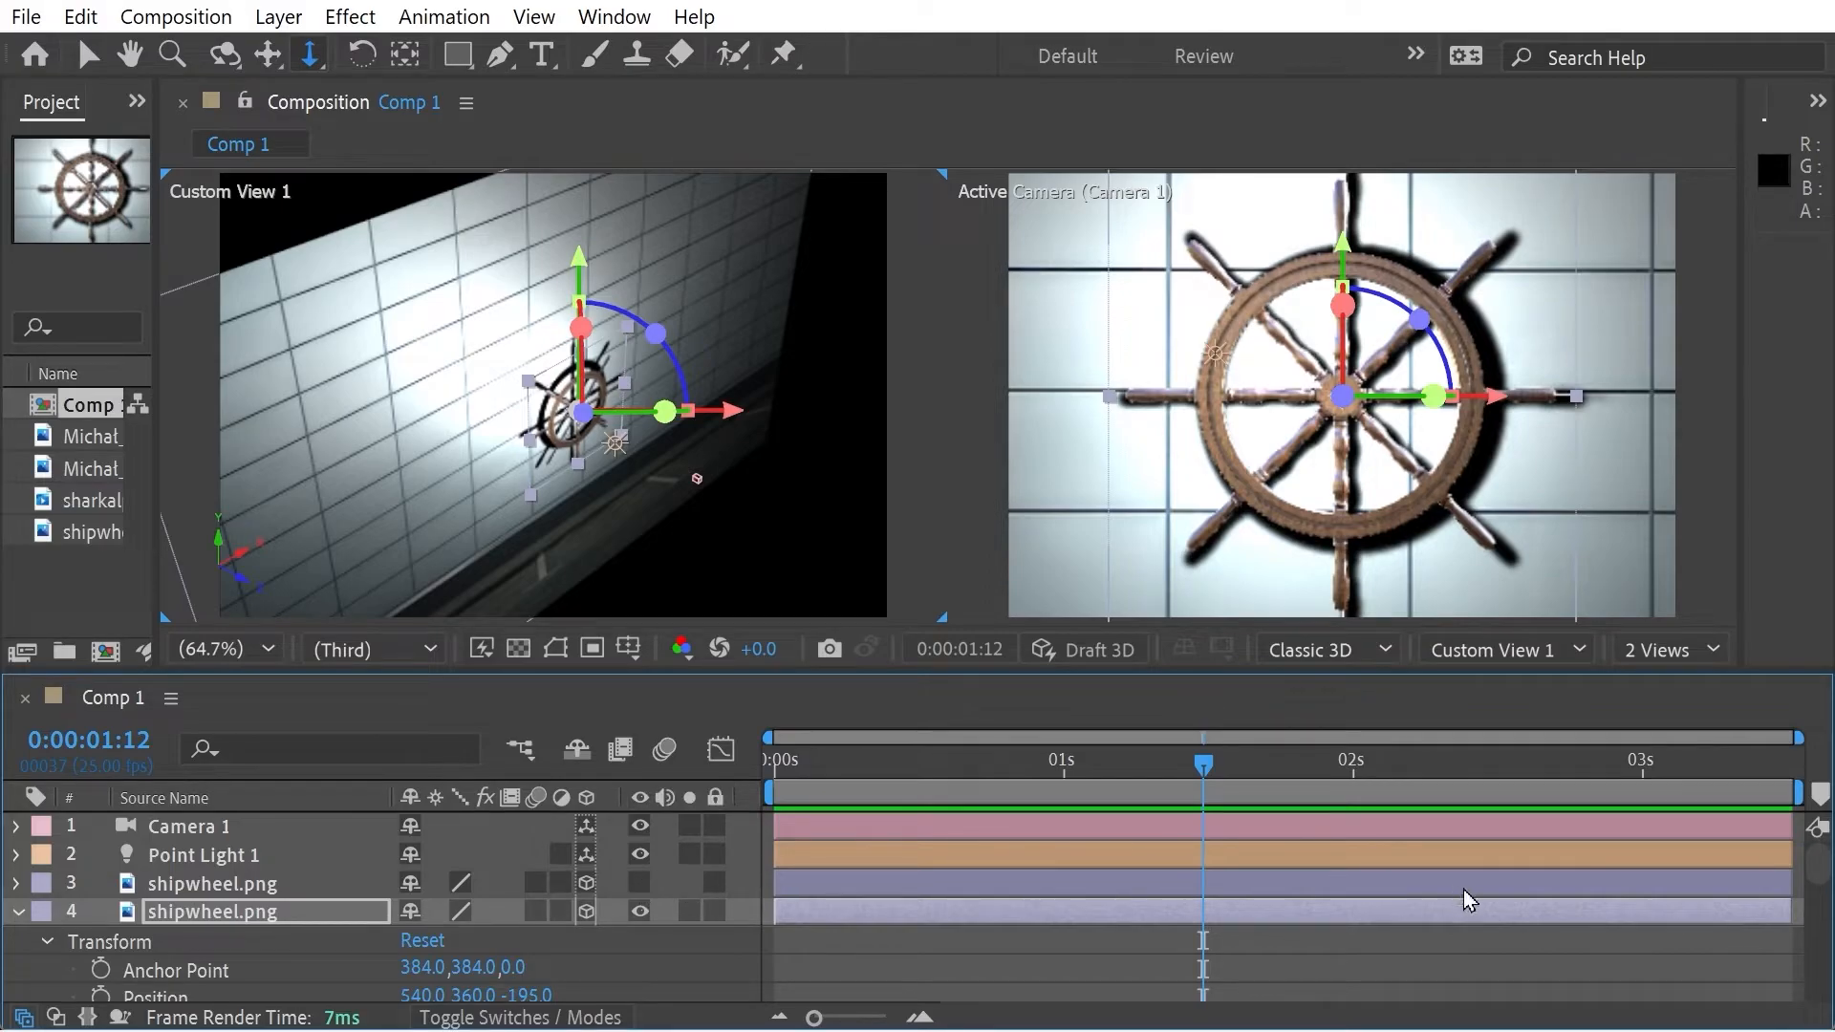
left_click_drag(1820, 925, 1816, 974)
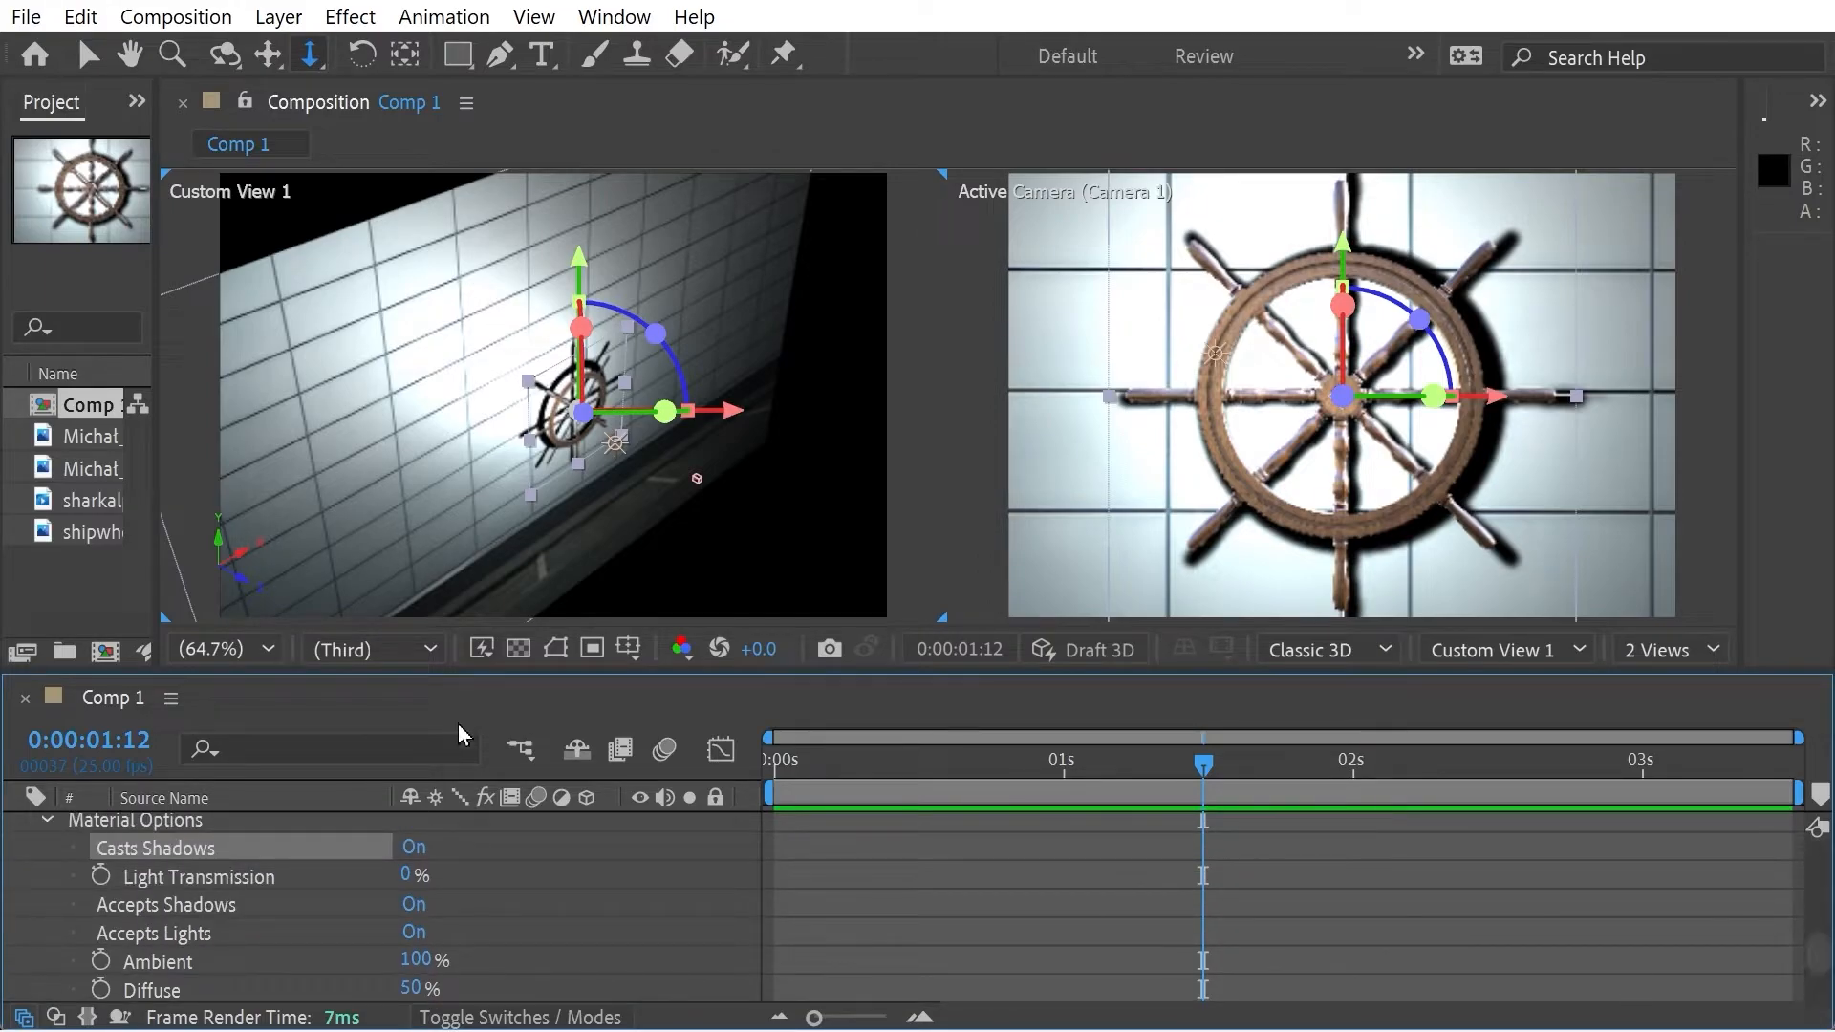
left_click(421, 853)
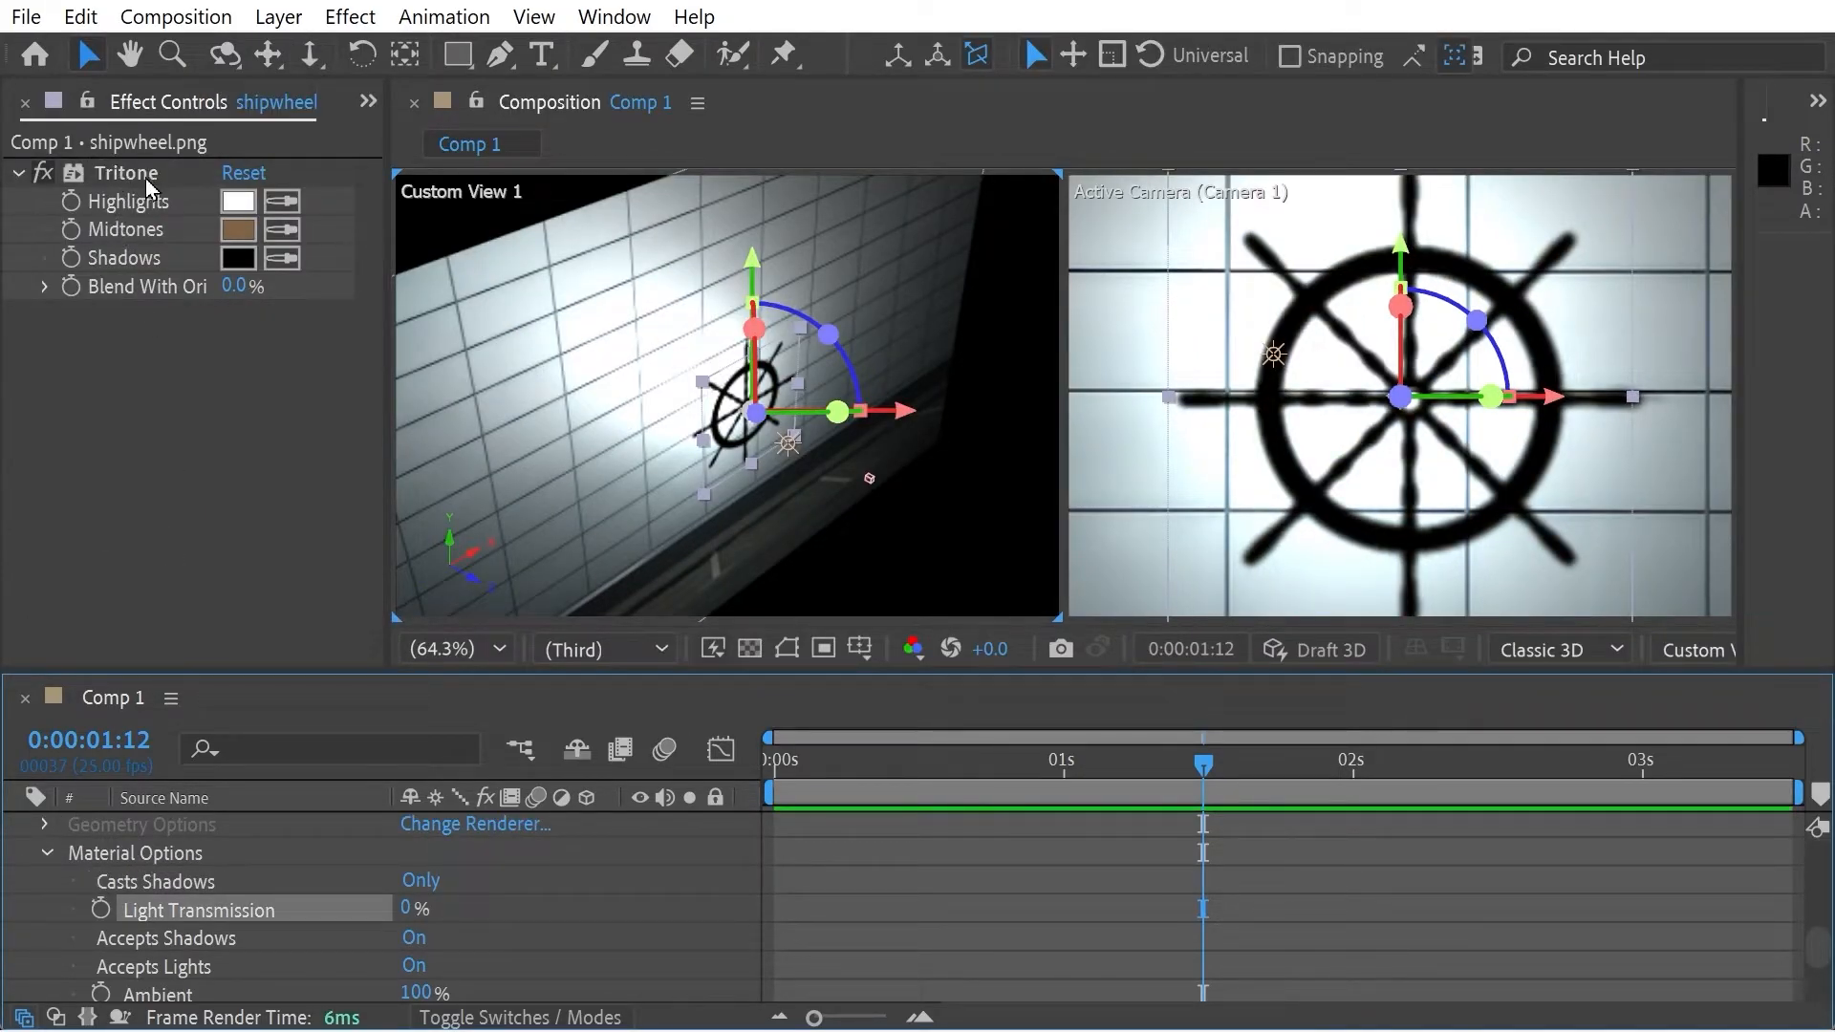
left_click_drag(418, 909, 585, 909)
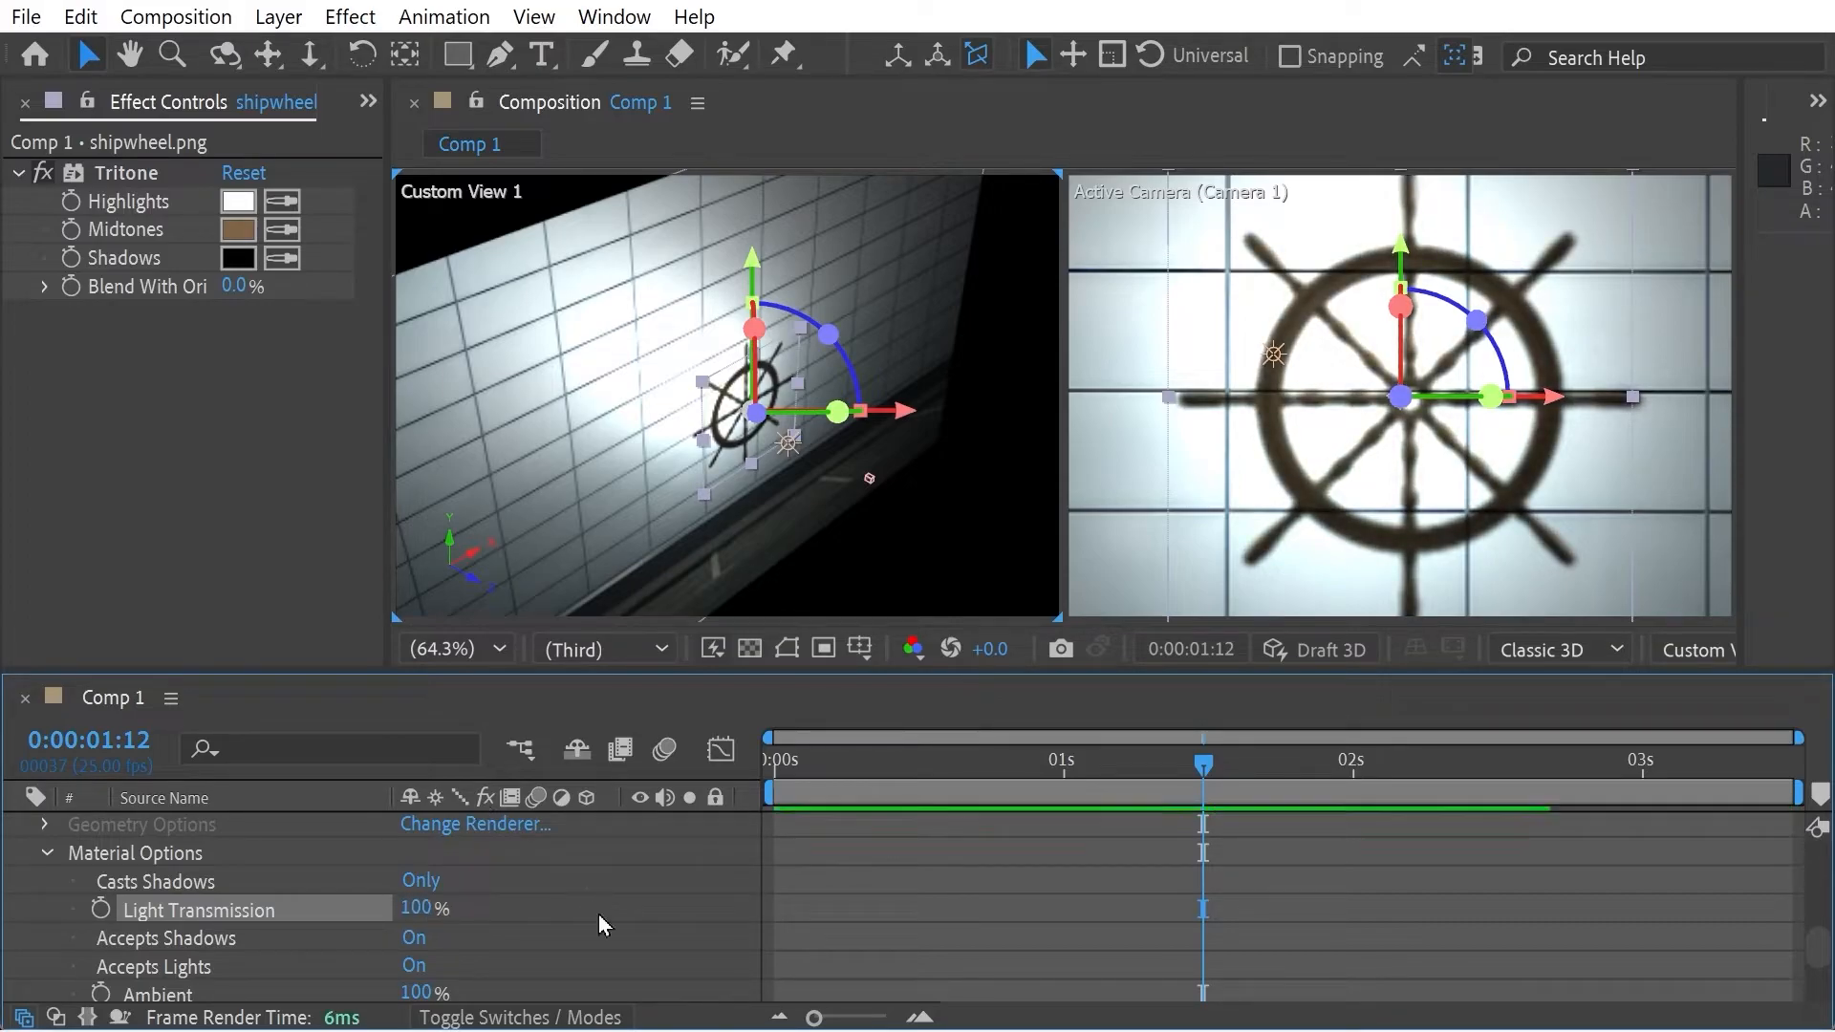
Set the Tritone Midtones color on the lower shipwheel.png layer to light orange EBB981
left_click(236, 233)
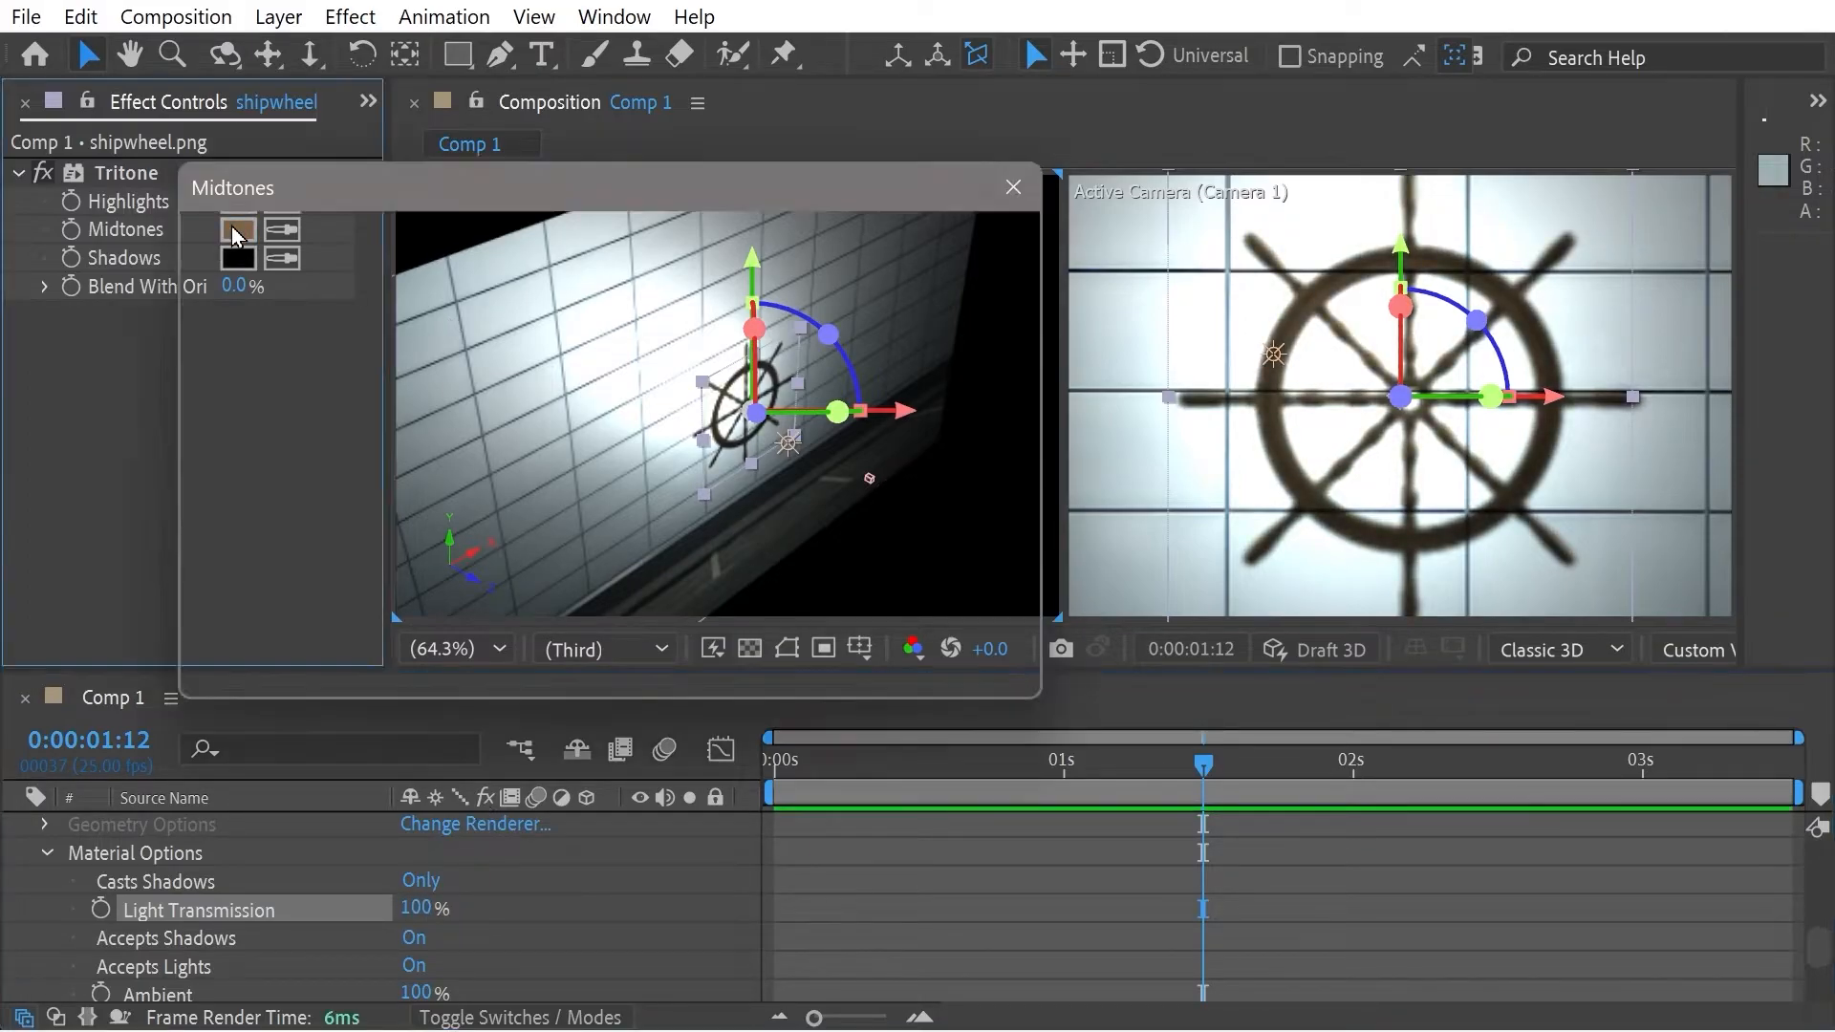
left_click(407, 305)
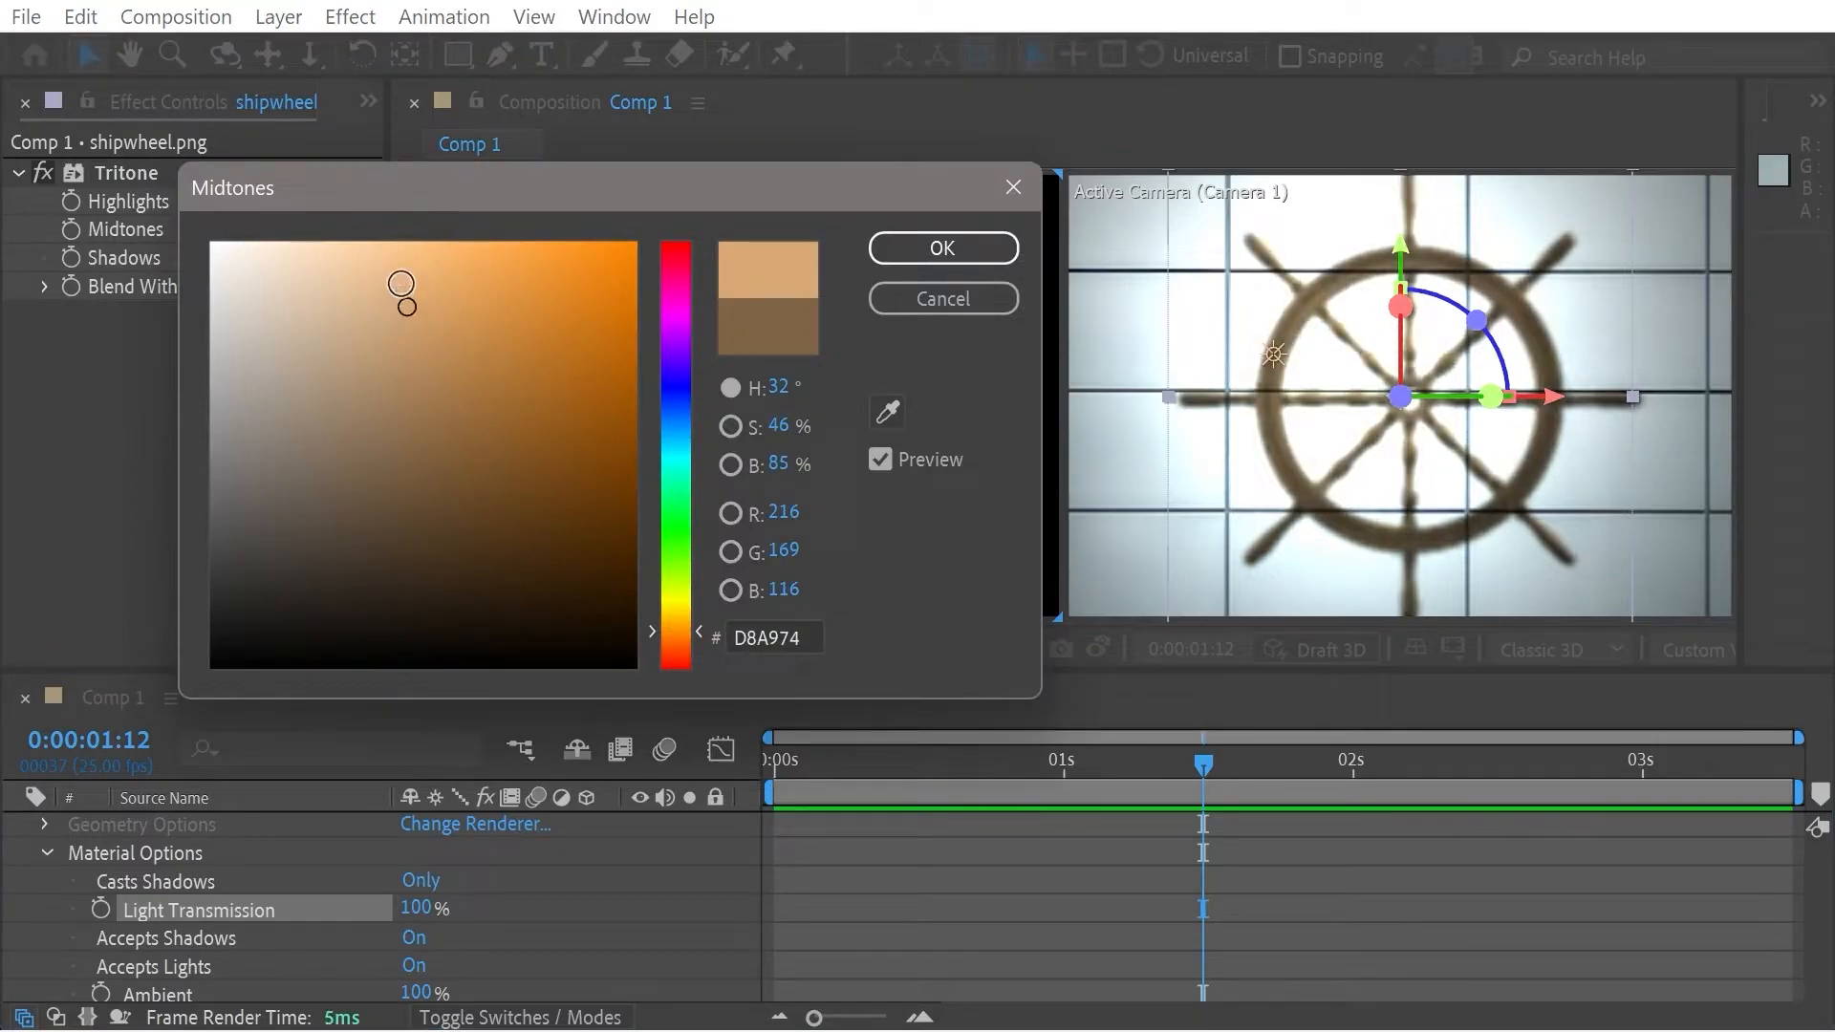
left_click(401, 275)
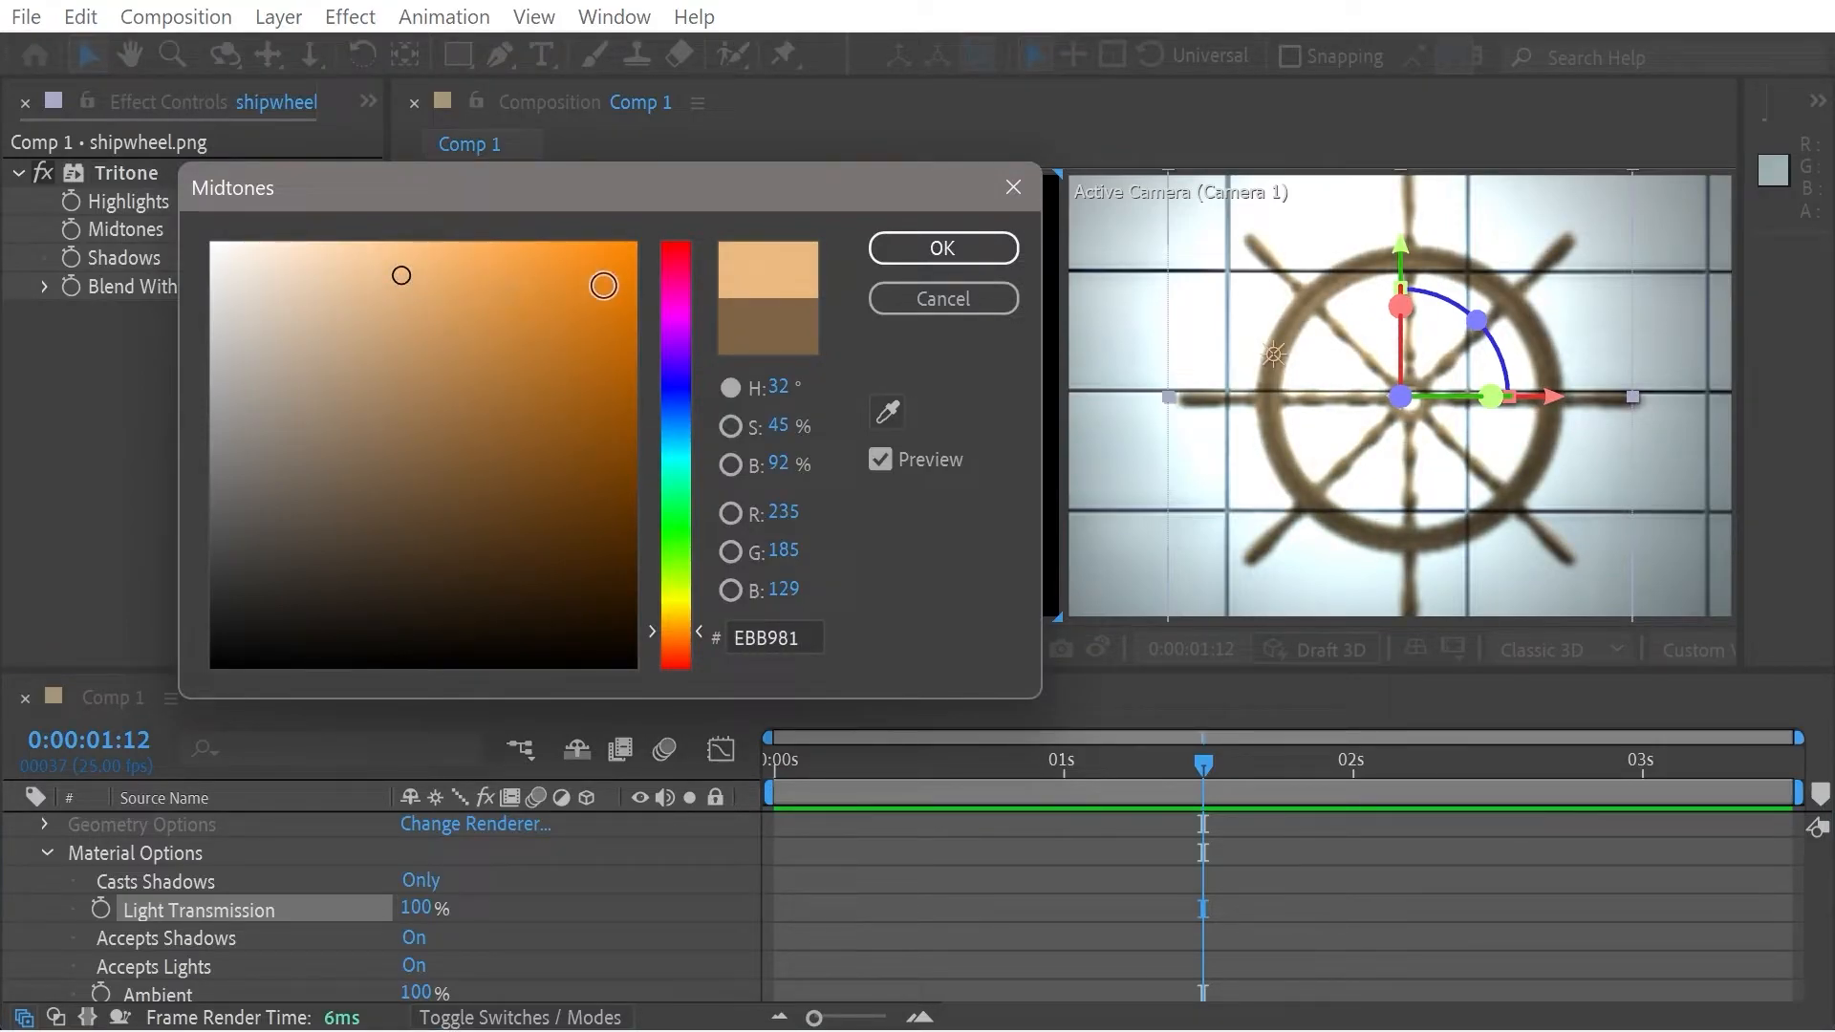
left_click(958, 254)
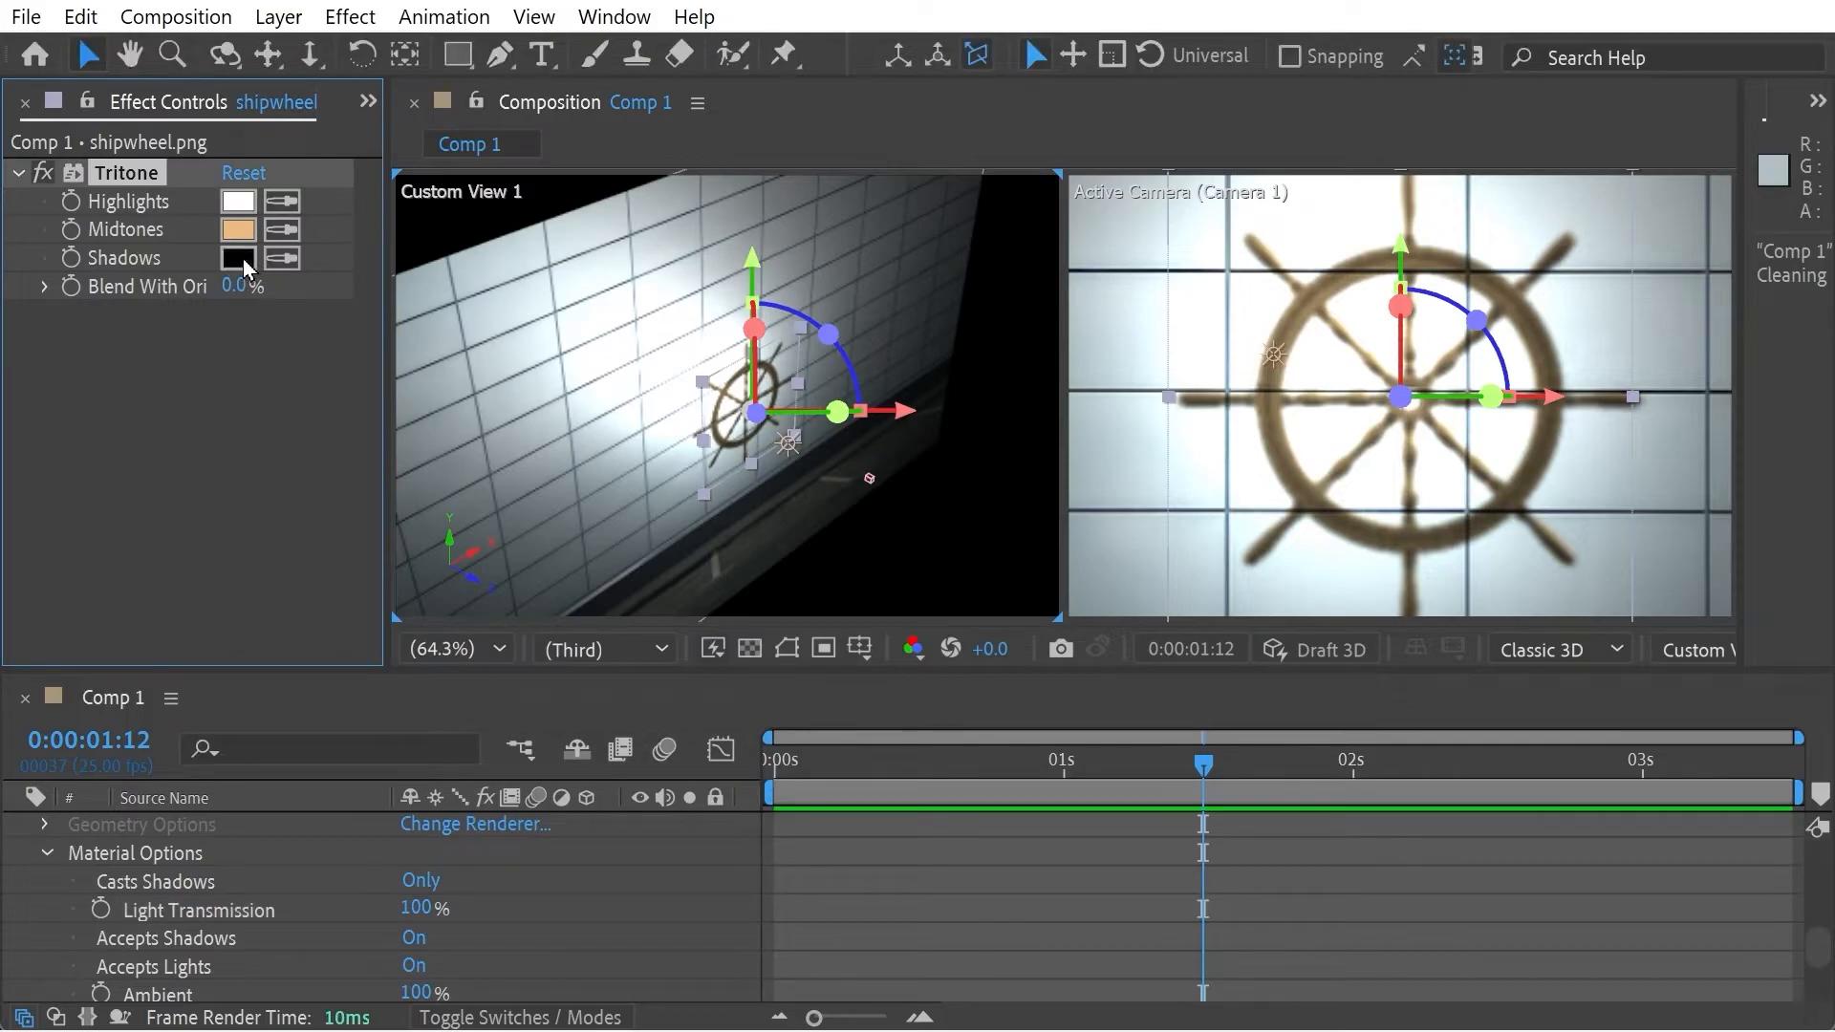
Set the Tritone Shadows color on the lower shipwheel.png layer to dark reddish brown 543838
left_click(239, 258)
left_click(249, 440)
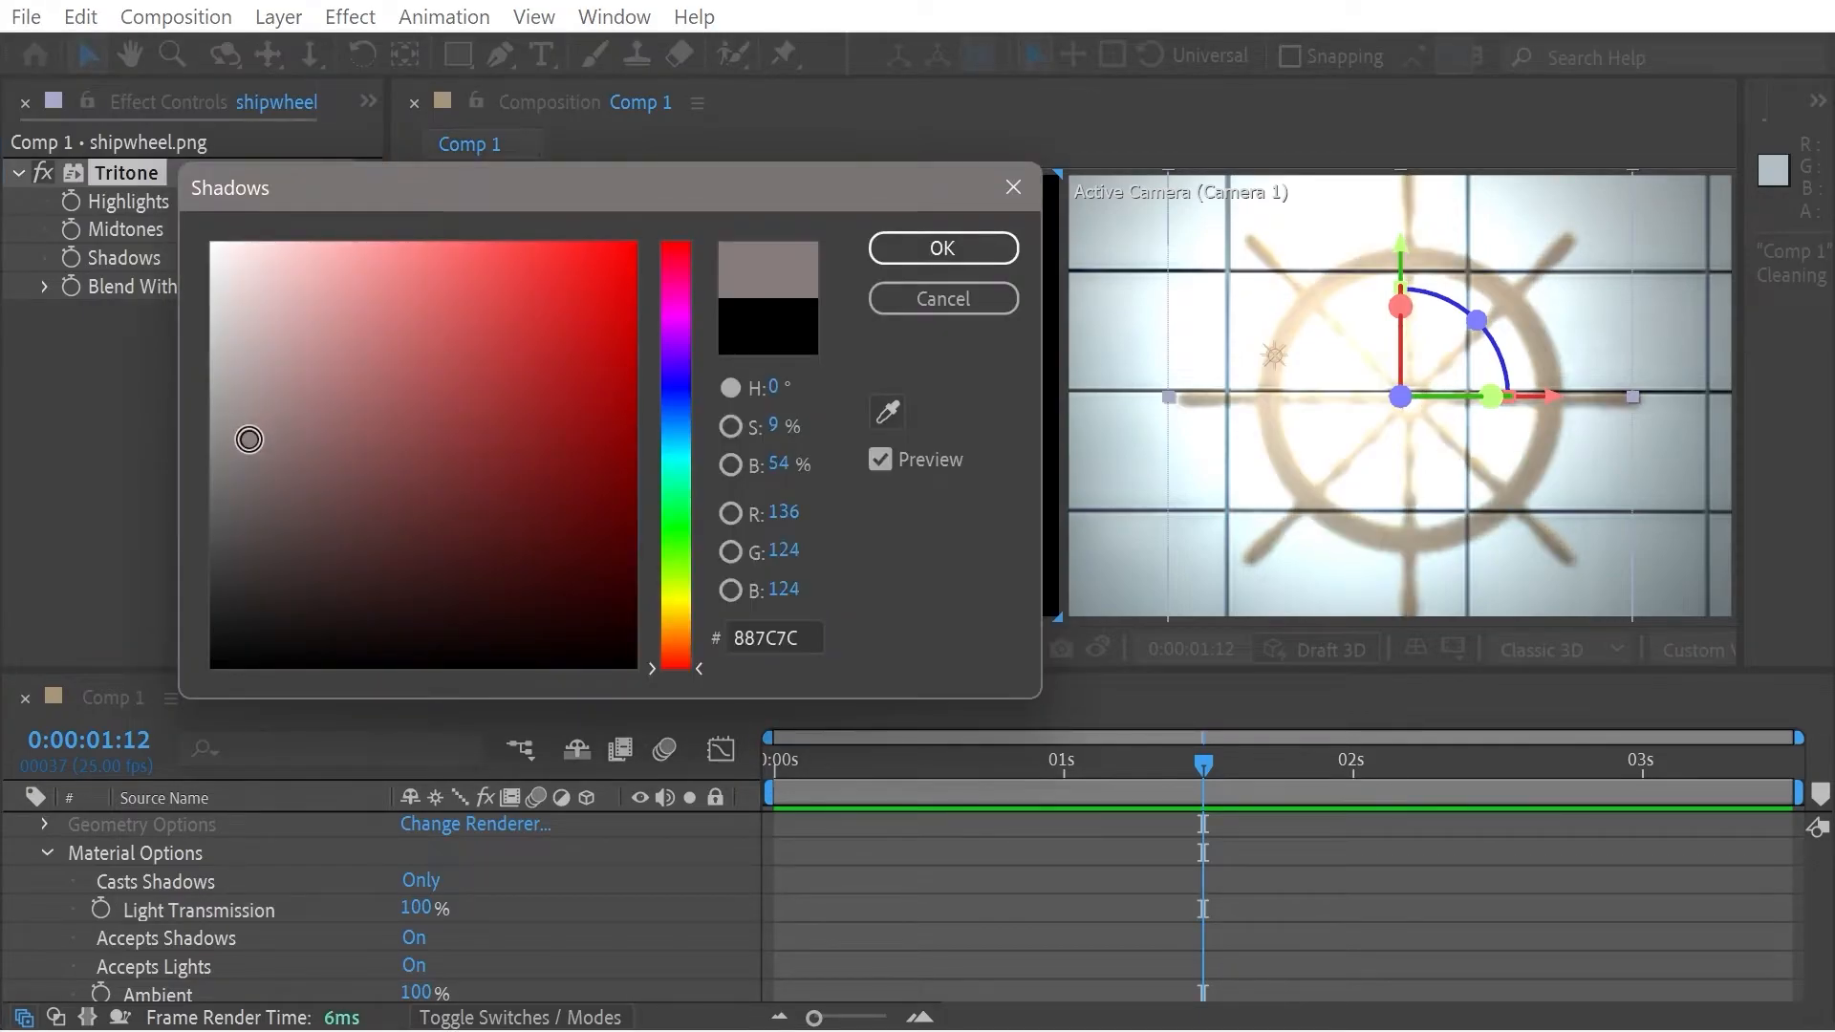
left_click(287, 581)
left_click(308, 510)
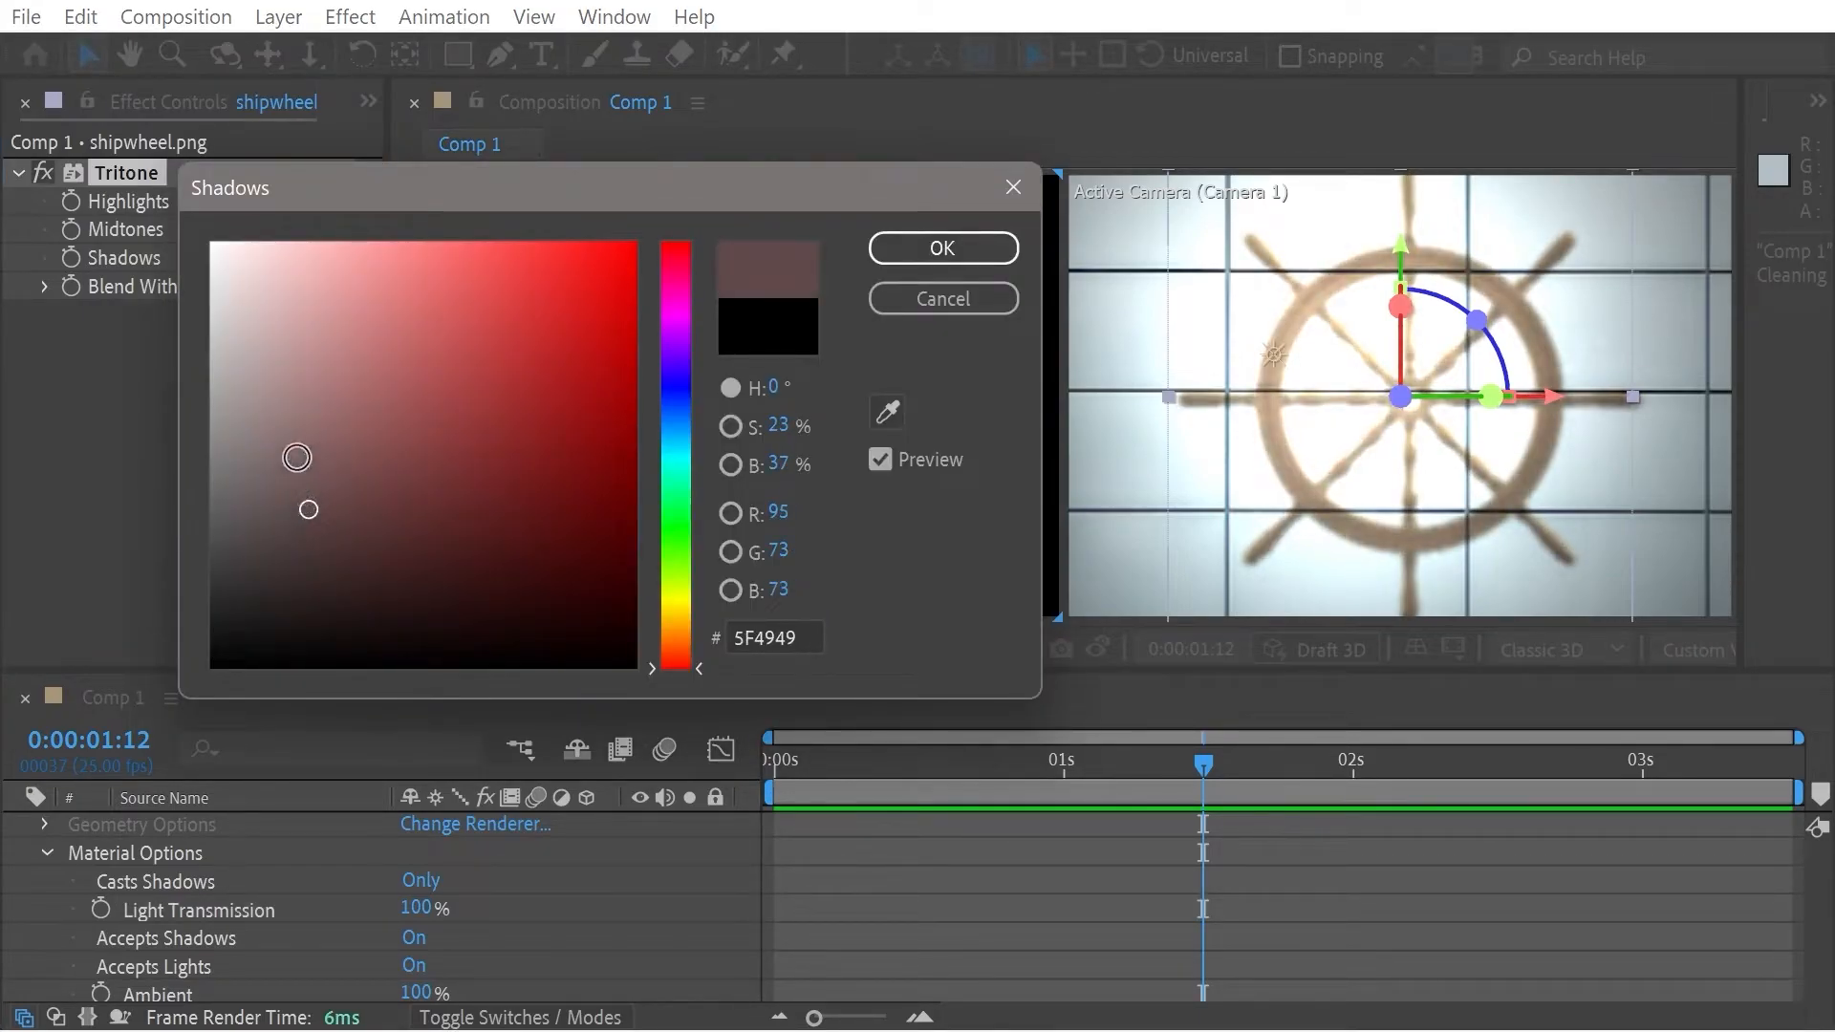
left_click(353, 526)
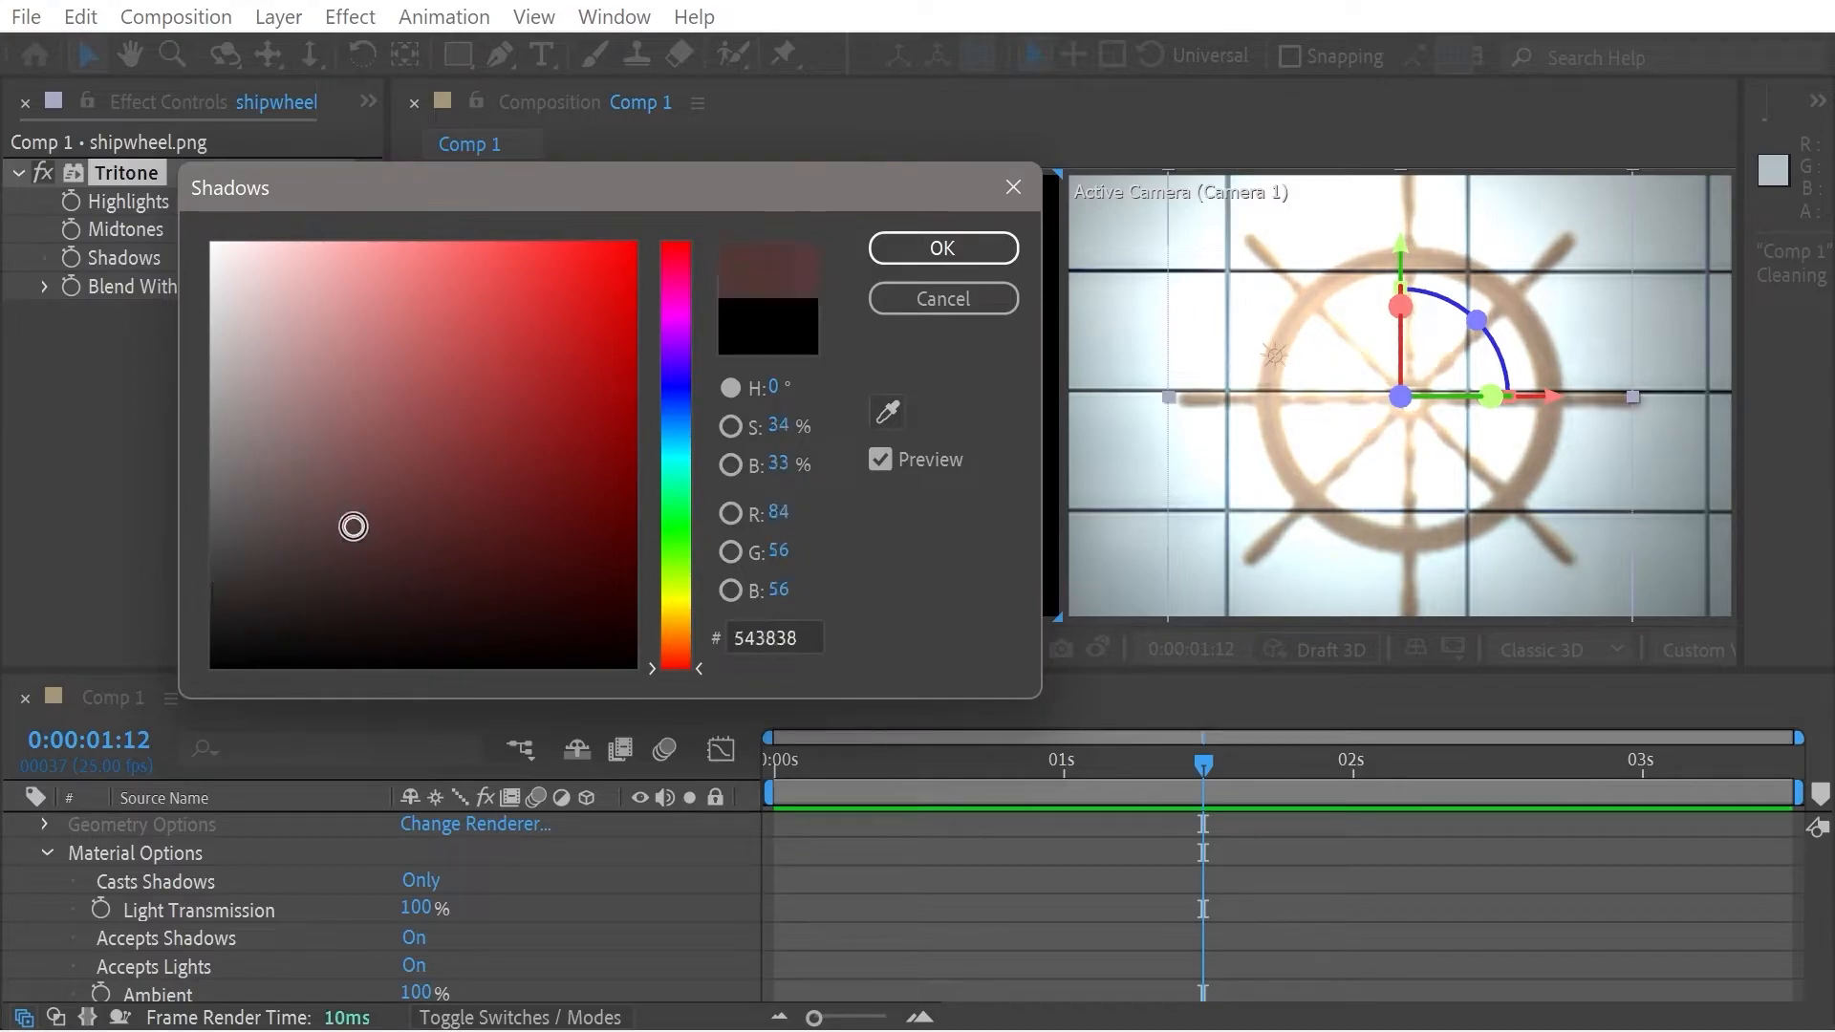
left_click(942, 250)
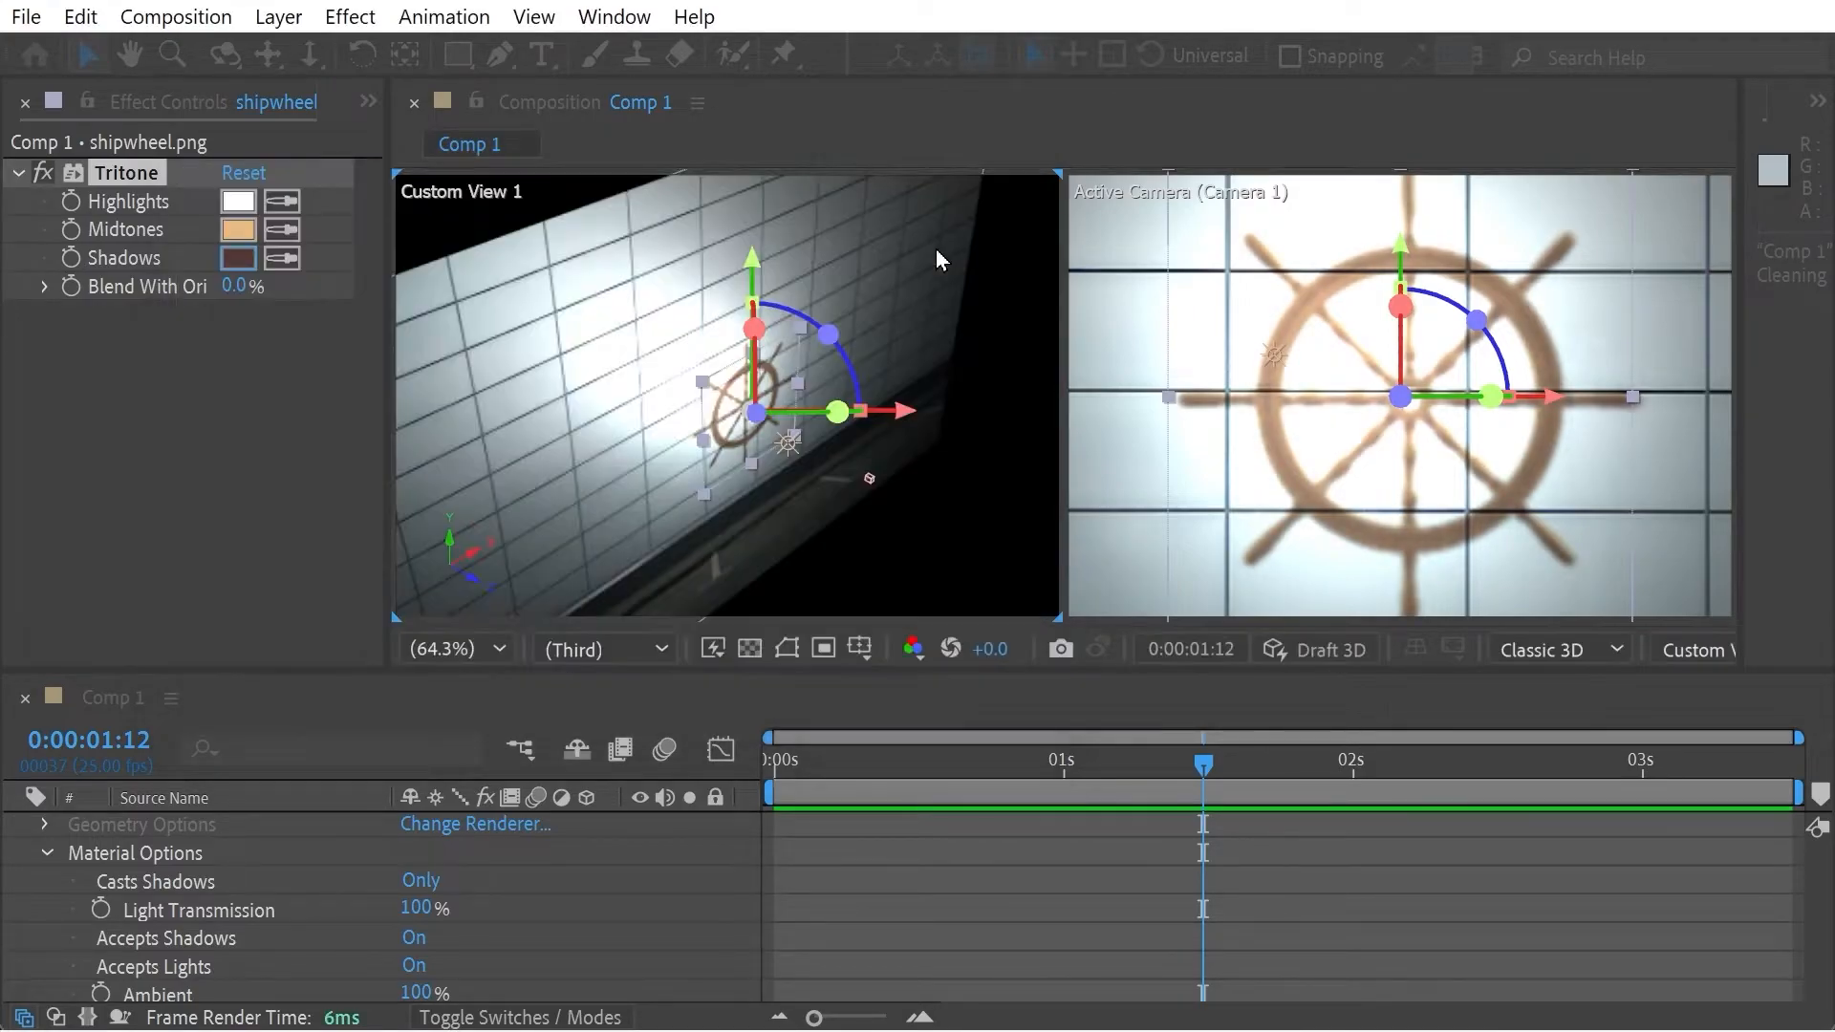
Collapse the lower shipwheel.png layer's properties and make the upper shipwheel.png layer visible again
scroll(186, 888, "up", 5)
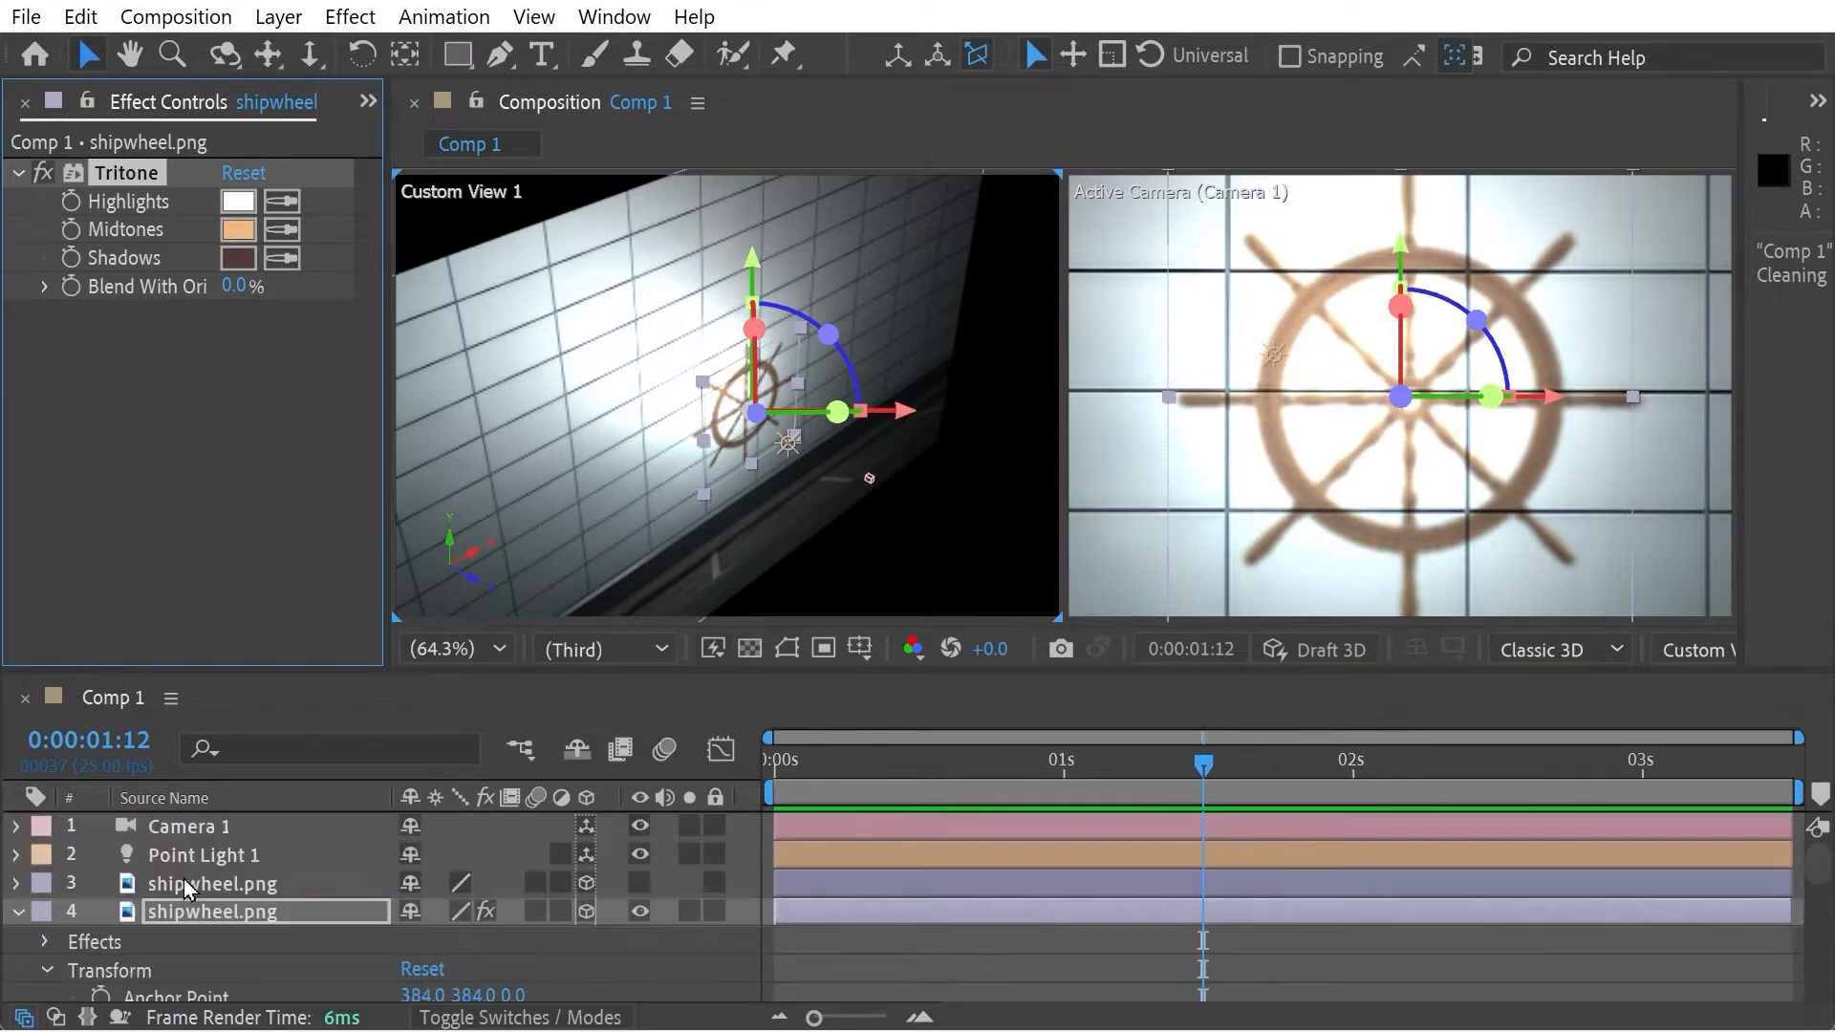
left_click(19, 915)
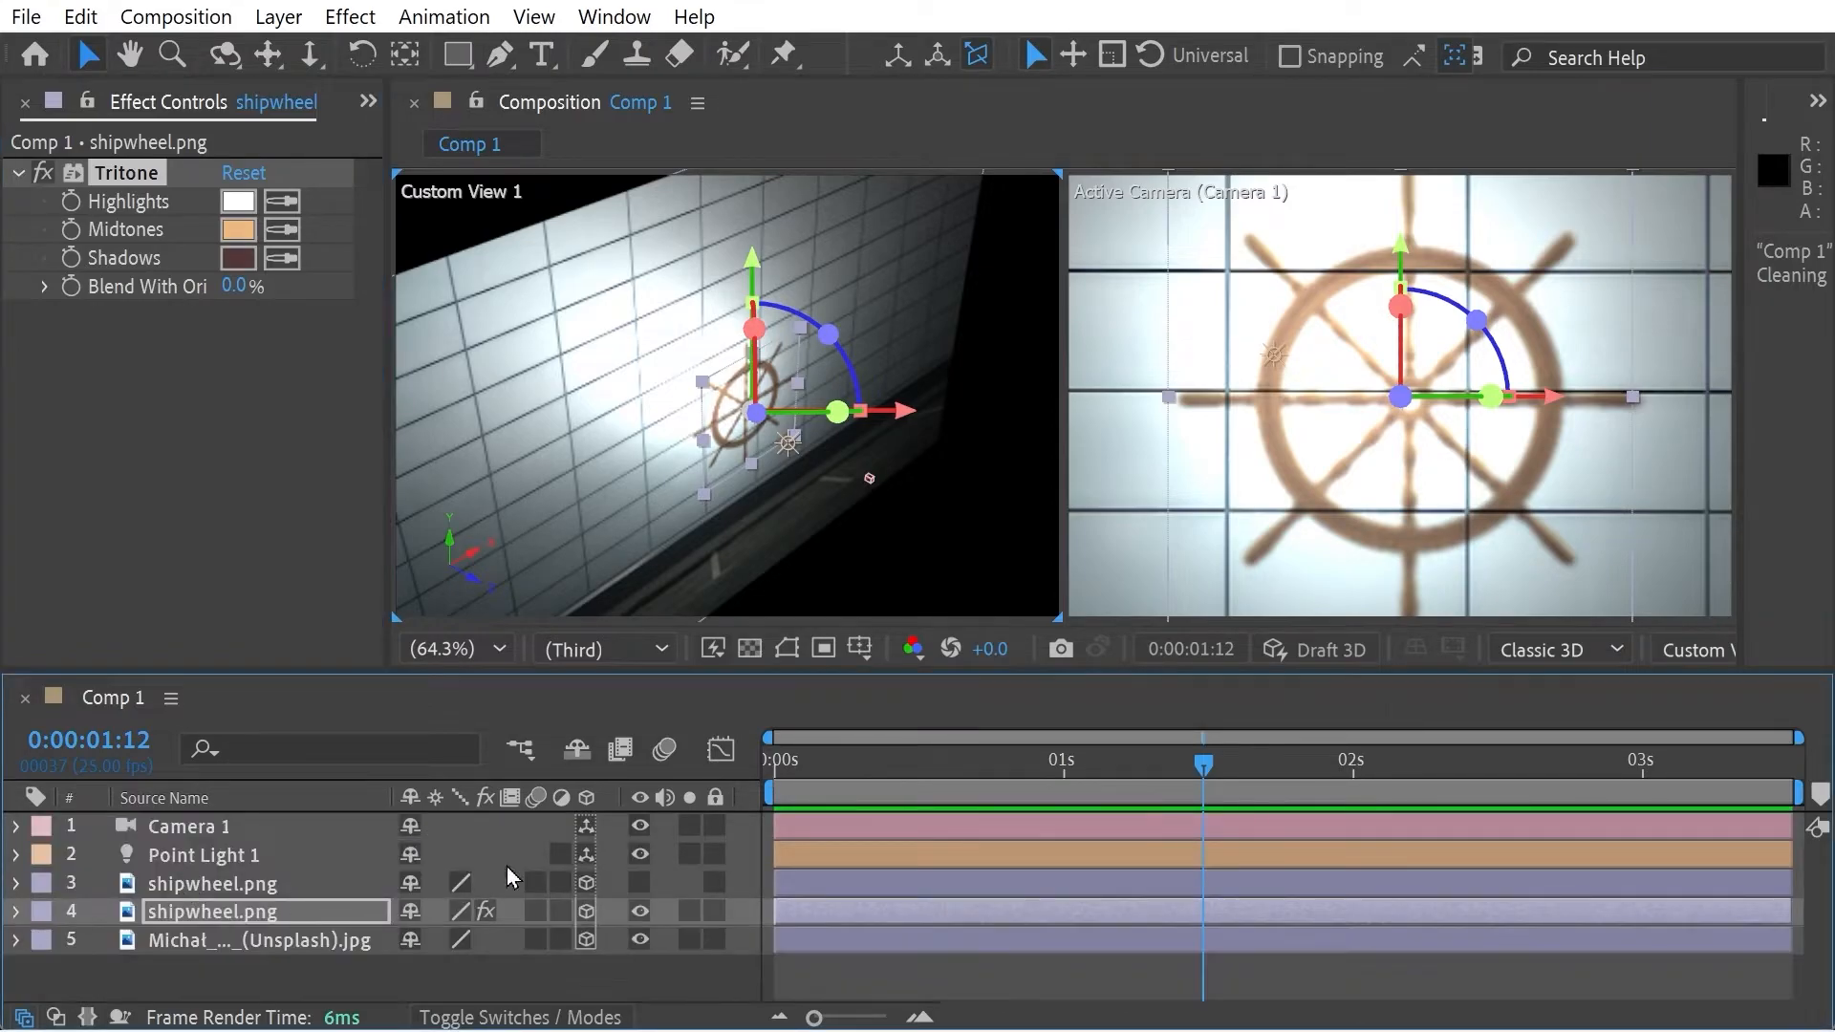
left_click(640, 884)
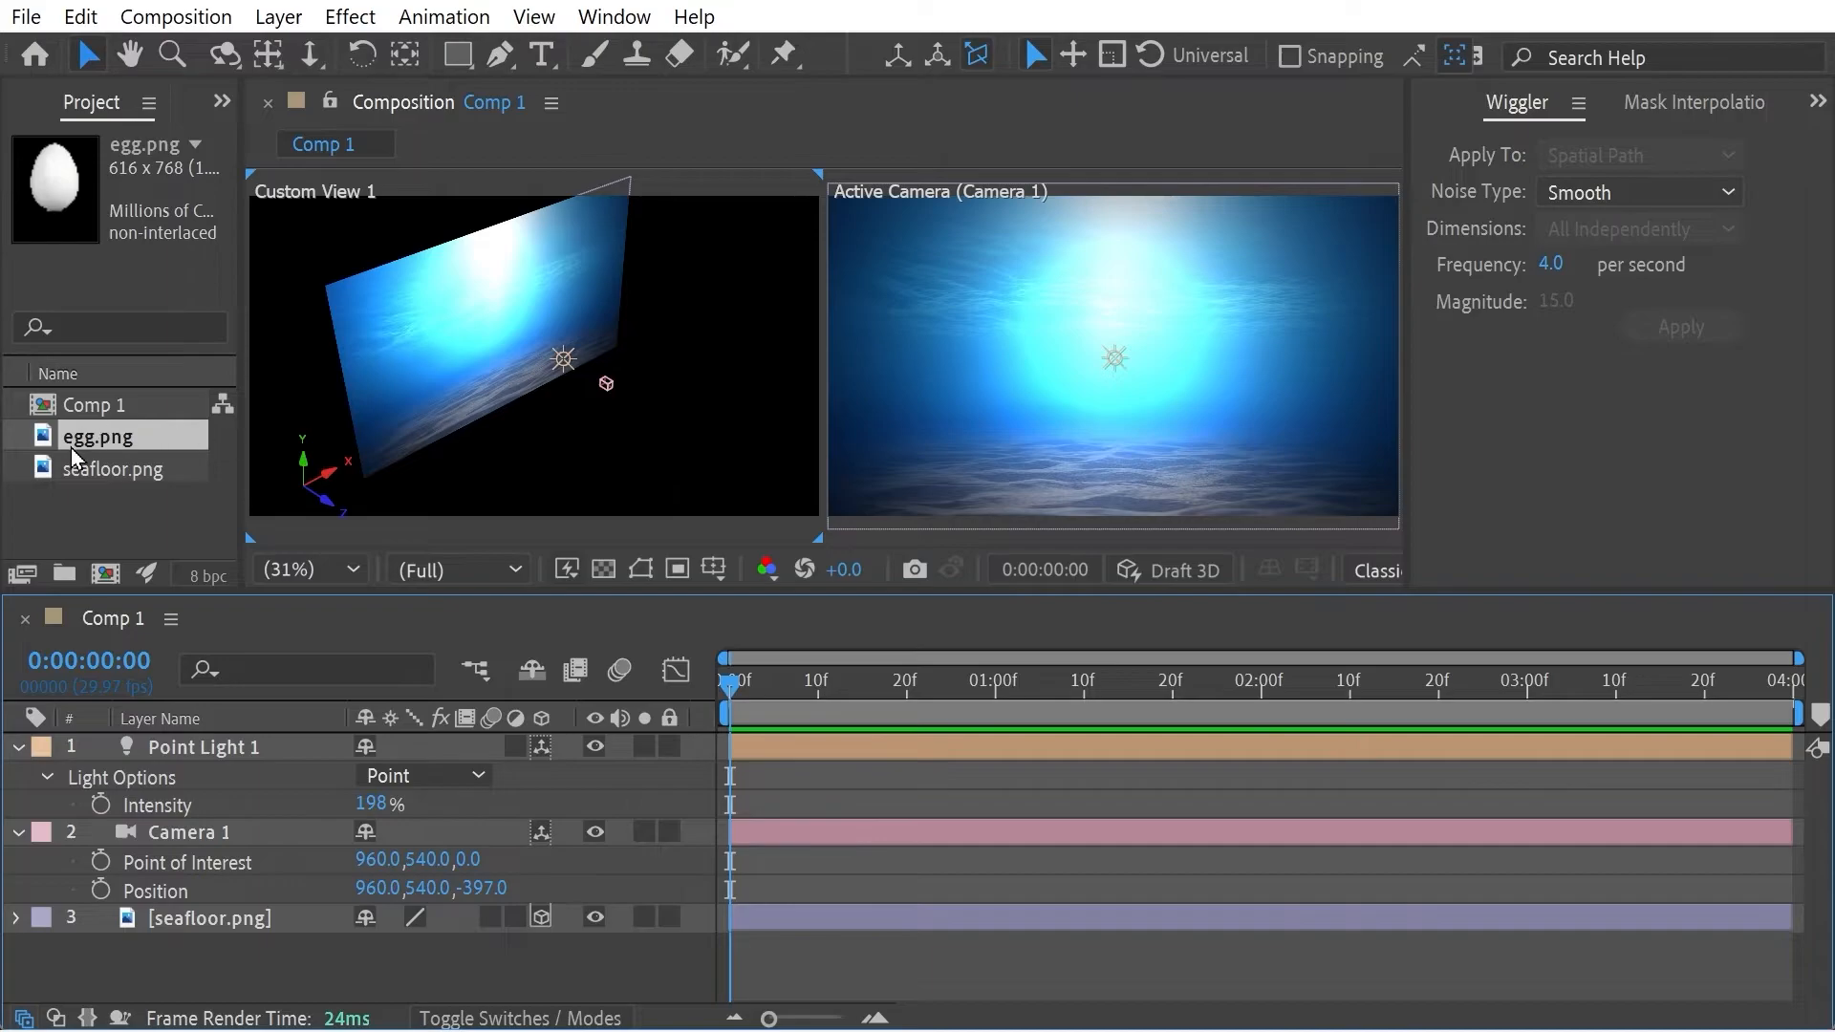
Add egg.png to Comp 1 directly above seafloor.png and make it a 3D layer with its Position property shown
left_click_drag(93, 439, 192, 918)
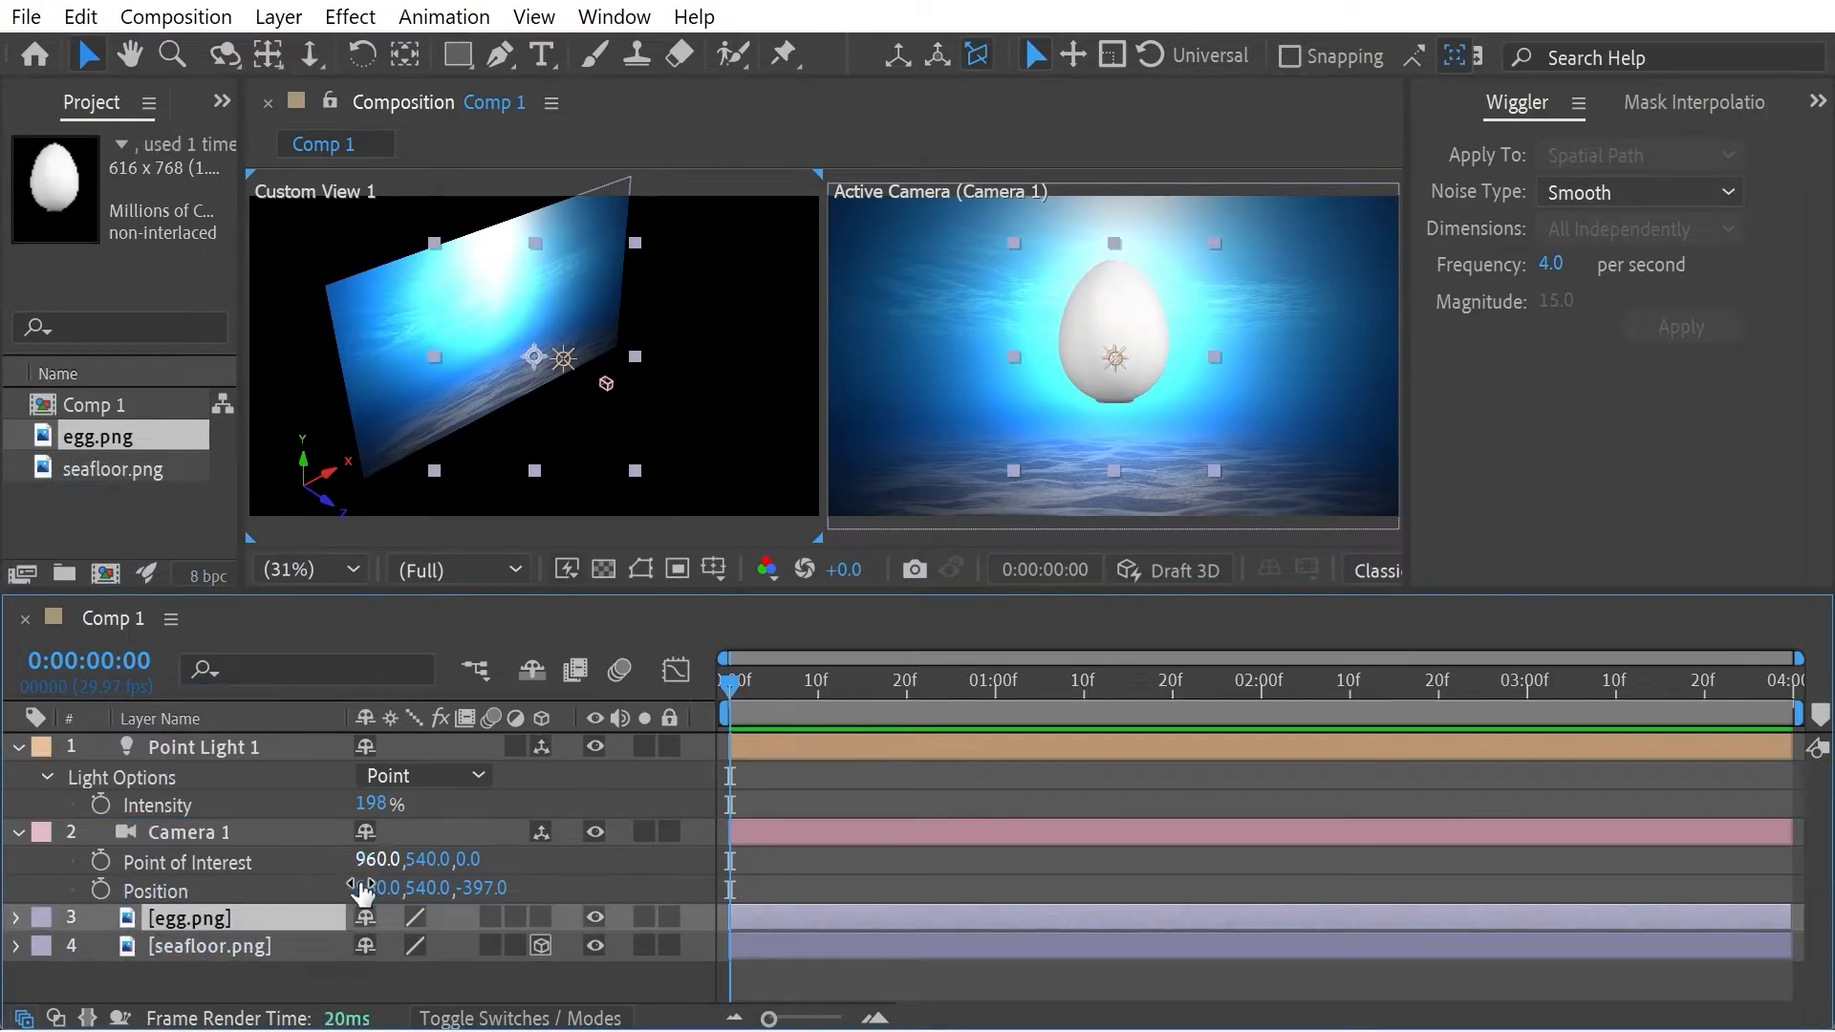
key("p")
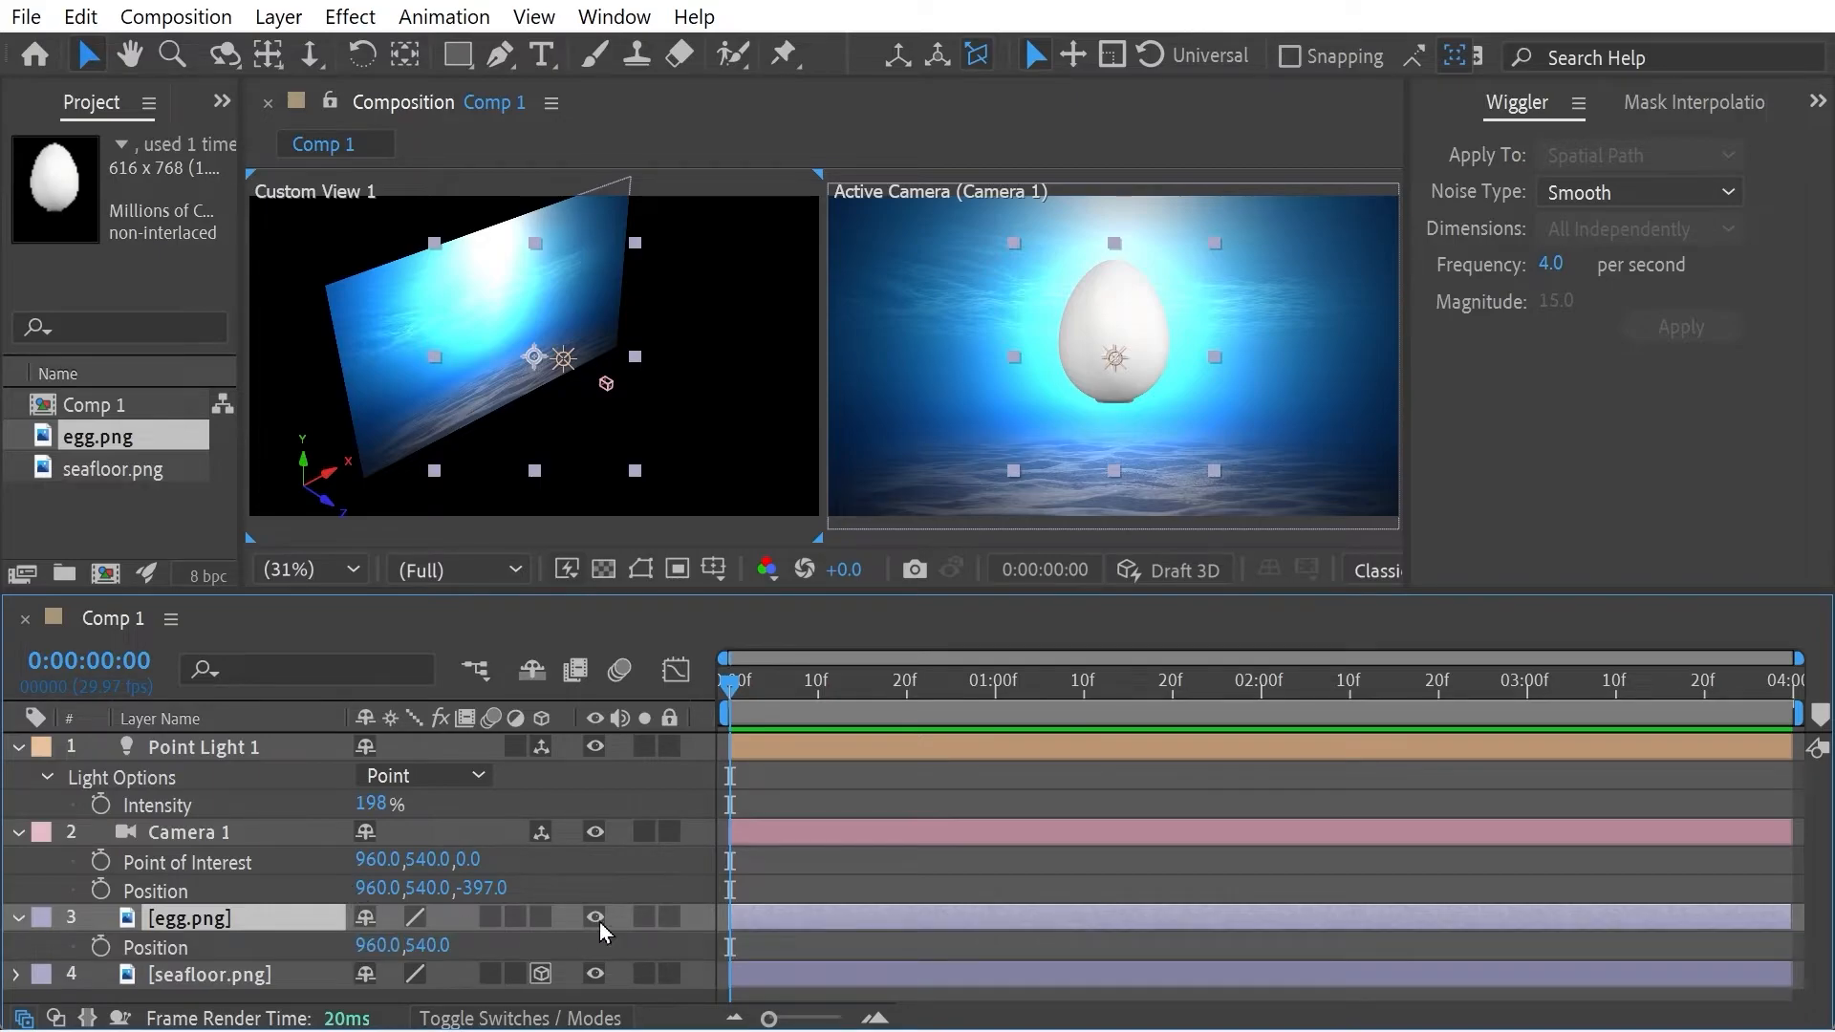
left_click(541, 918)
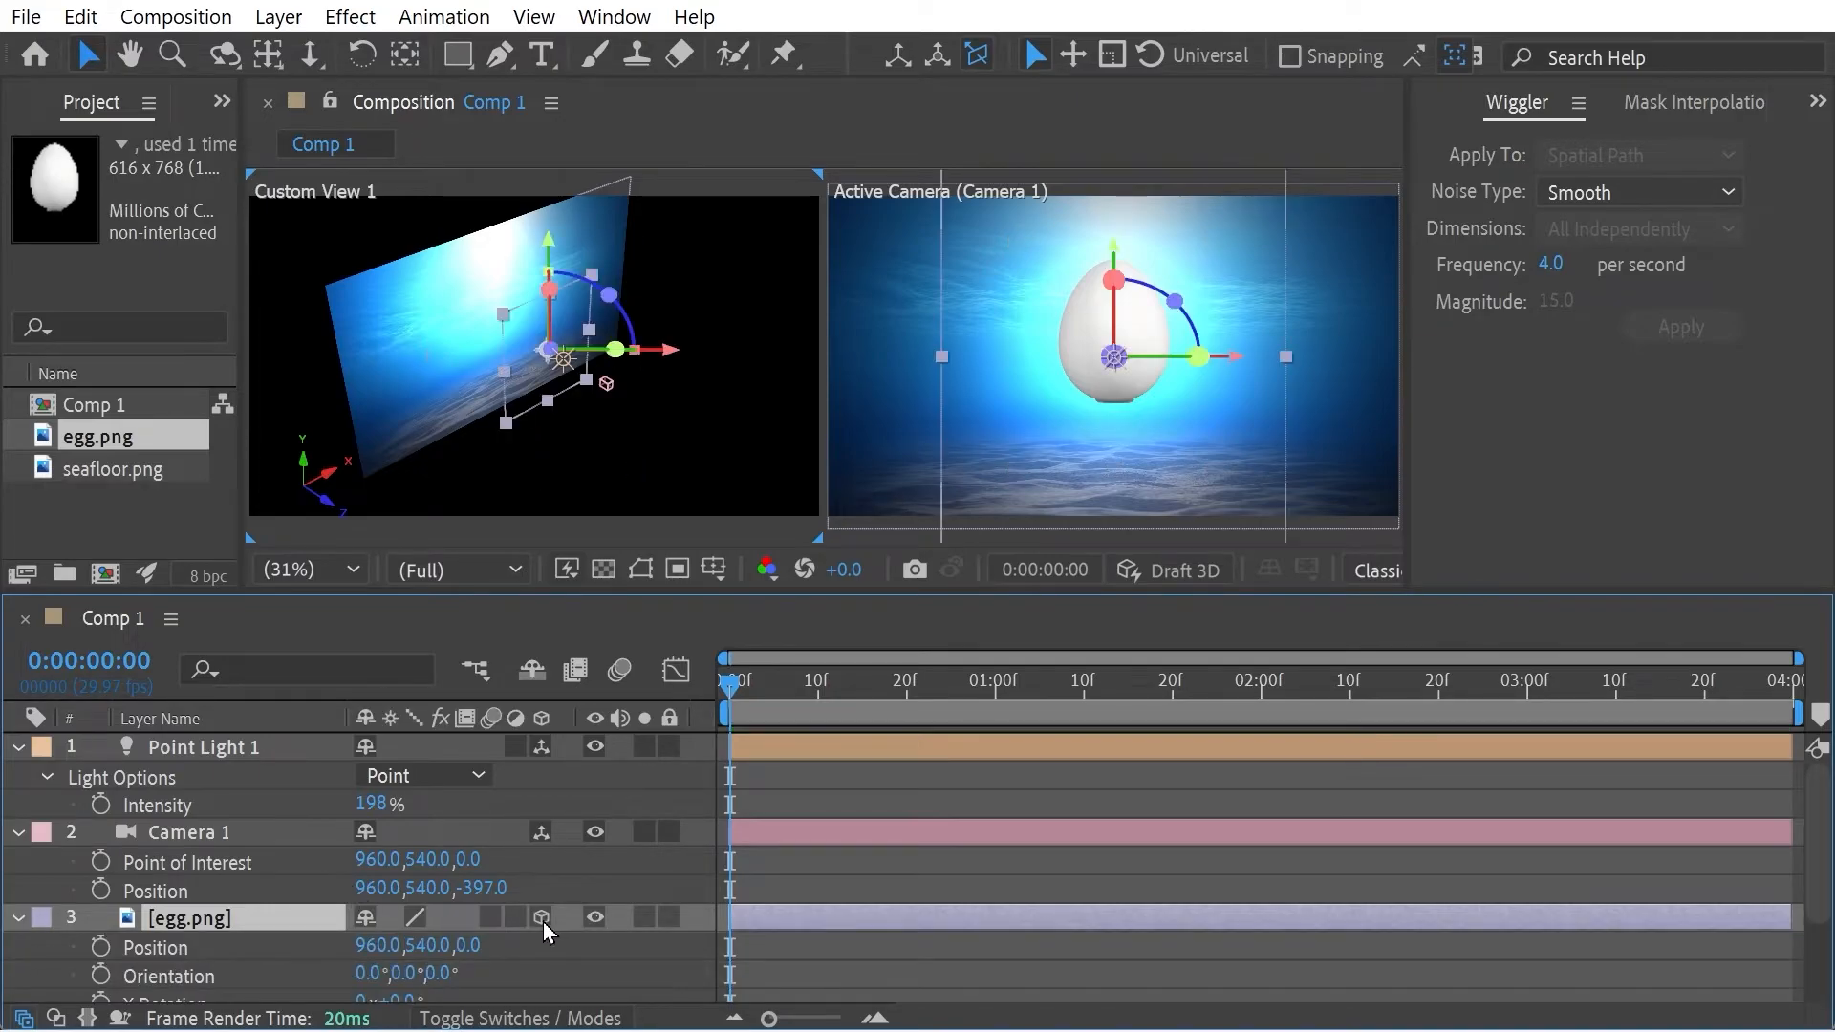
Set the egg.png layer's Z position to 225
left_click(470, 945)
type("22")
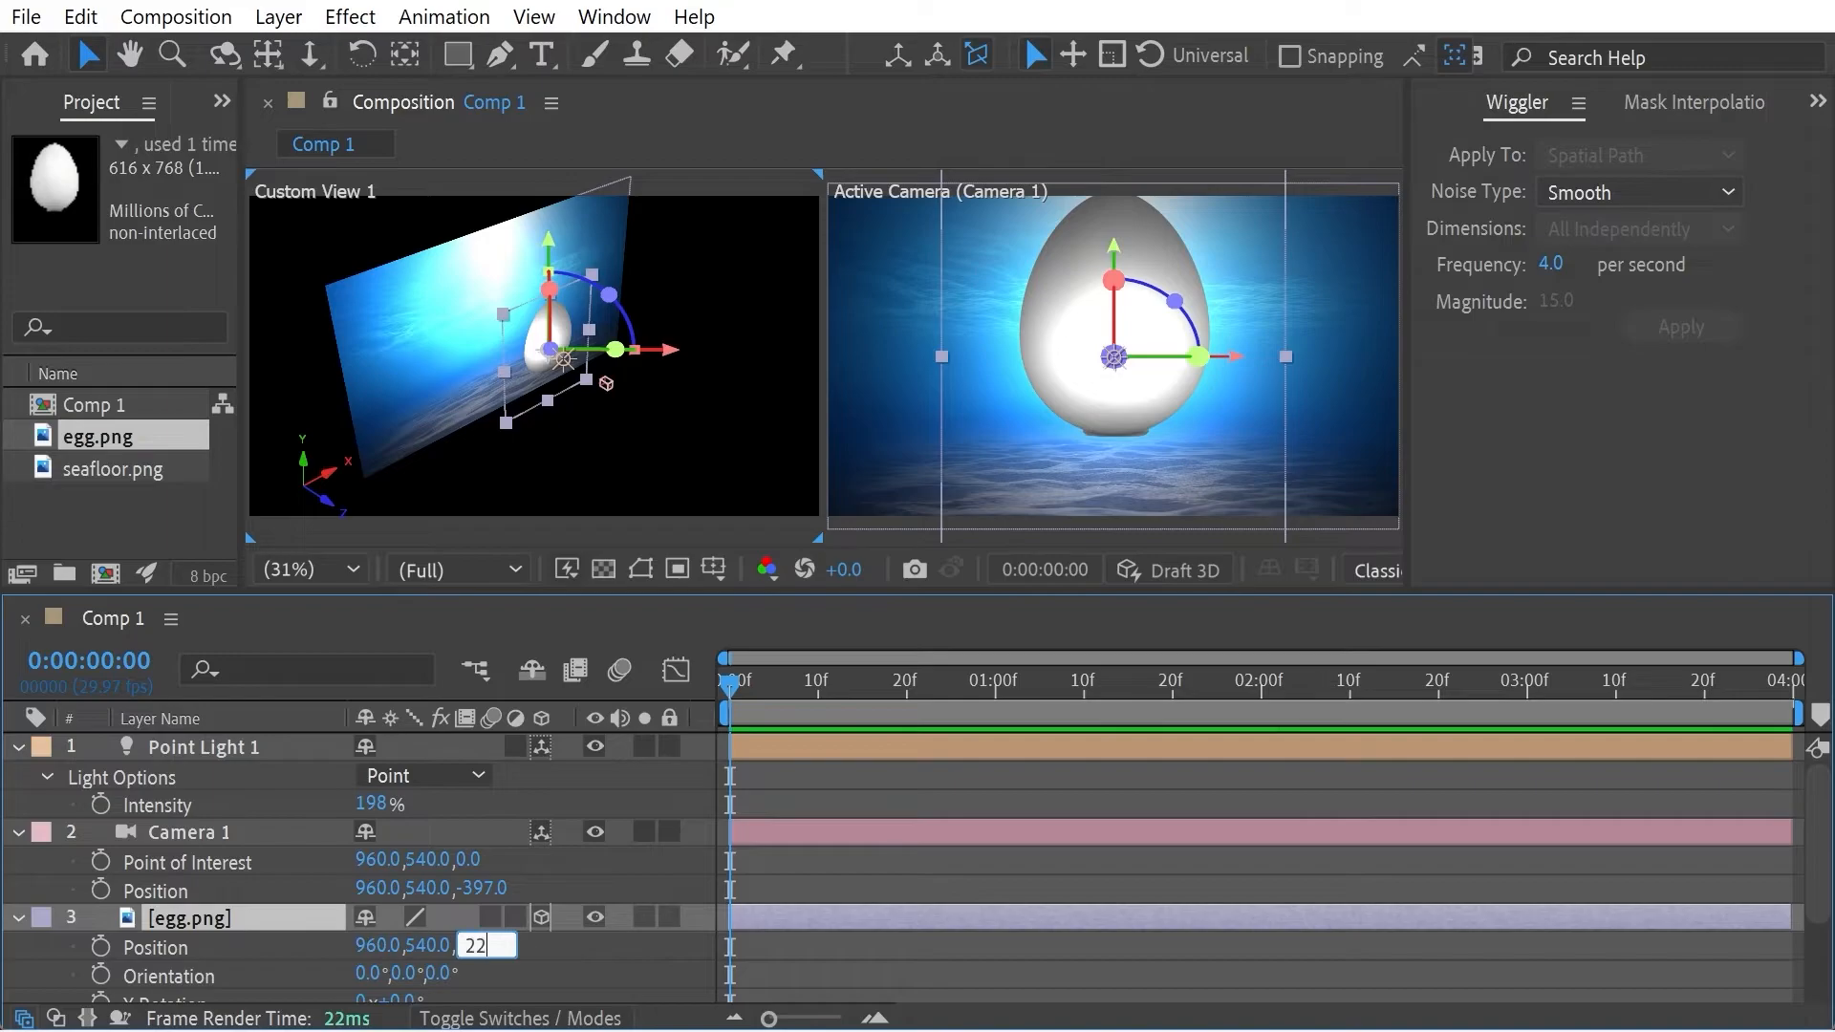
key("Return")
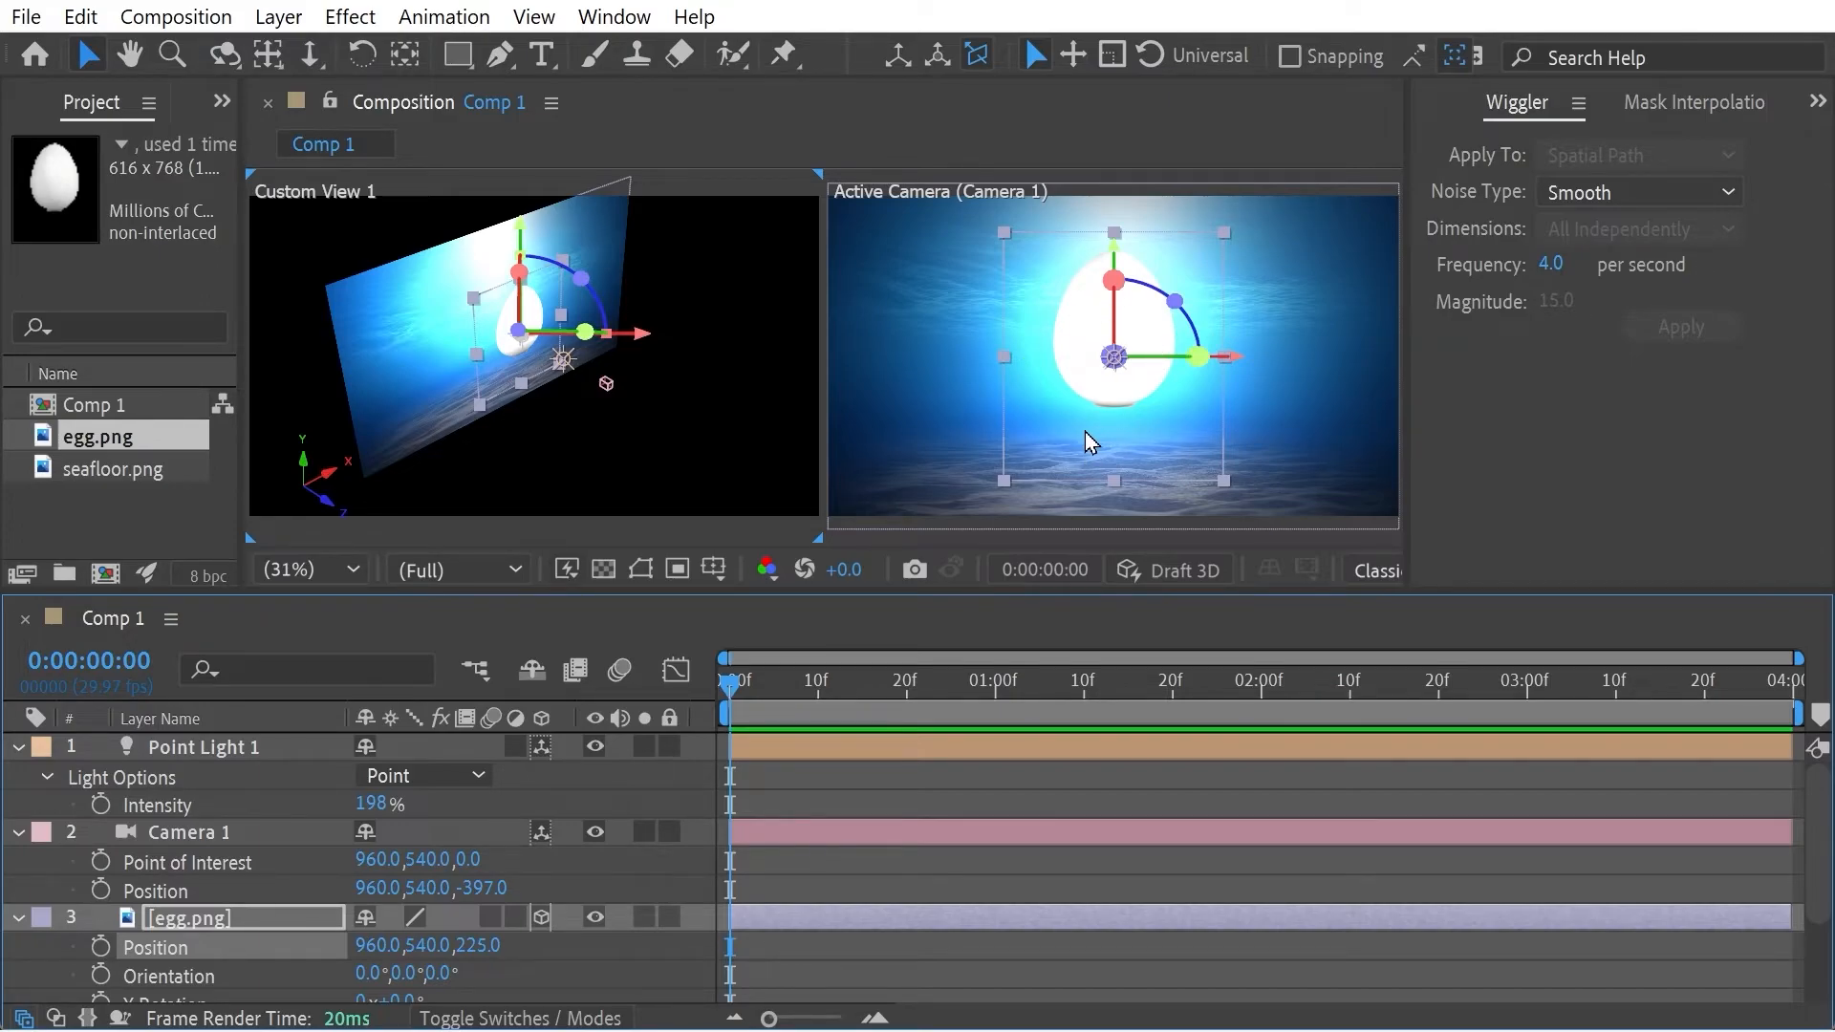
Collapse the open layer properties and compare the Position values of Point Light 1, Camera 1, egg.png and seafloor.png
left_click(15, 750)
left_click(18, 776)
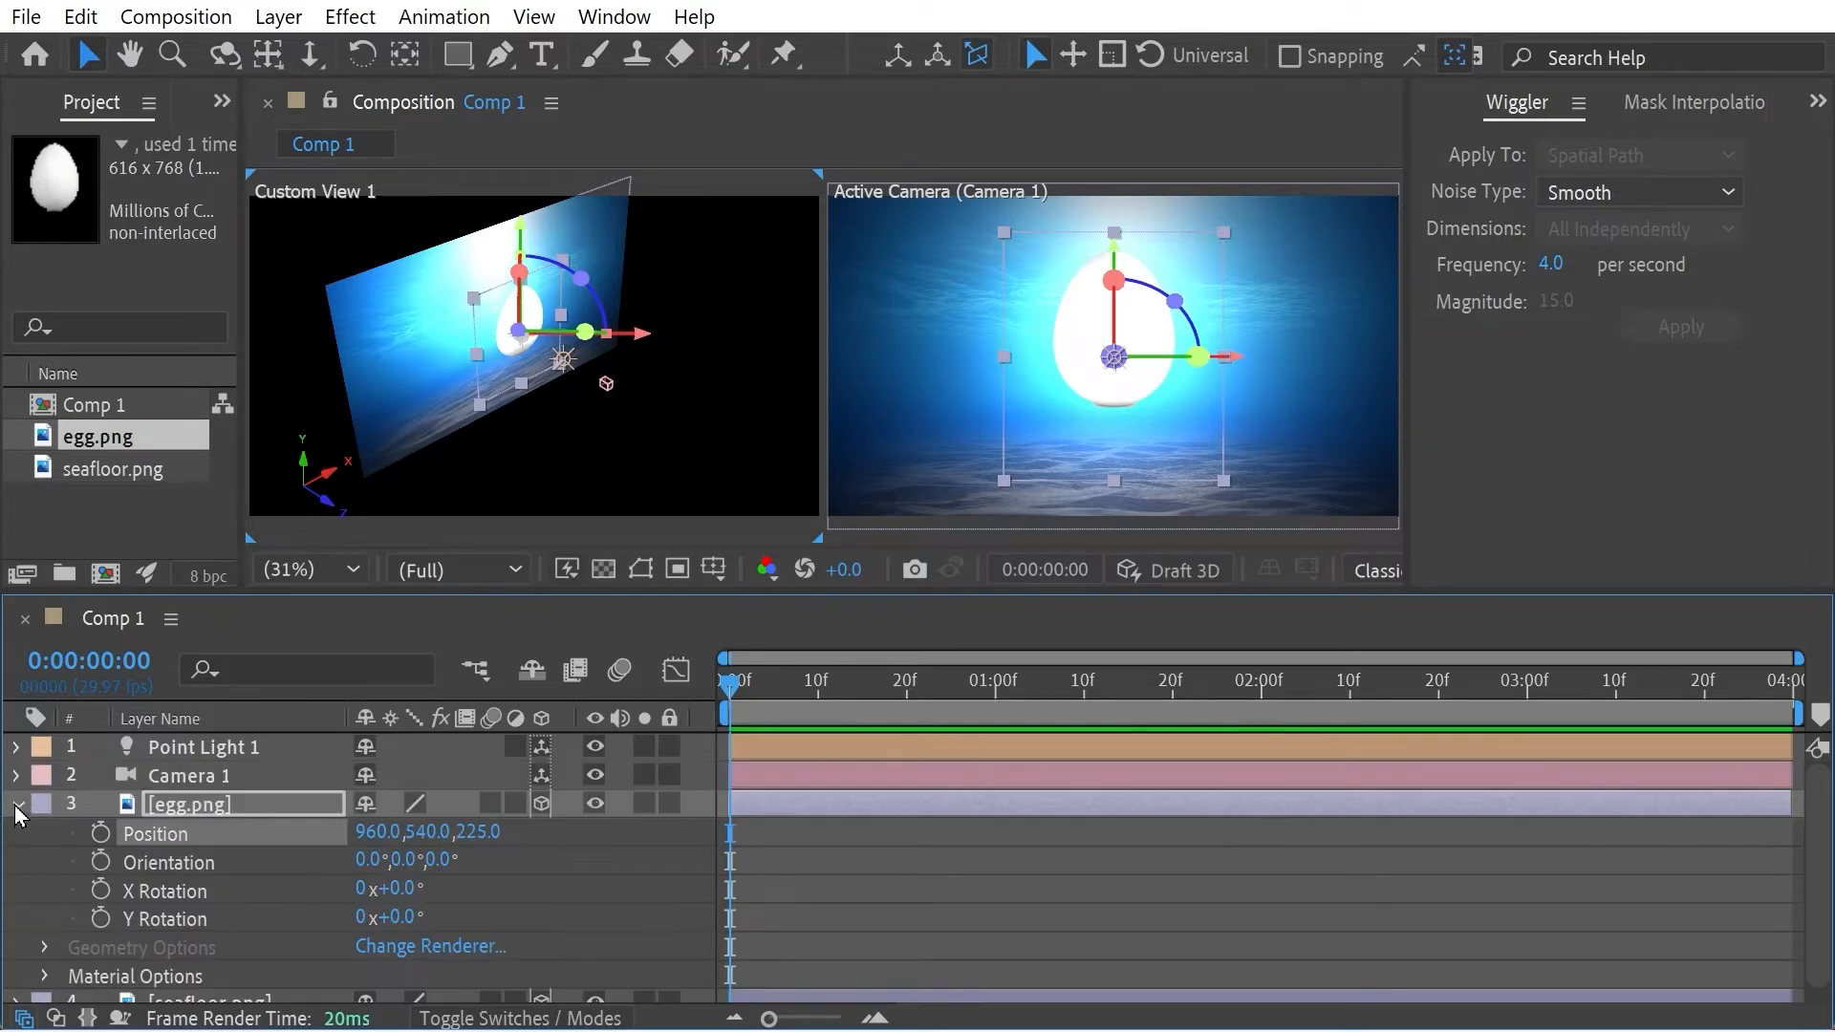
left_click(16, 803)
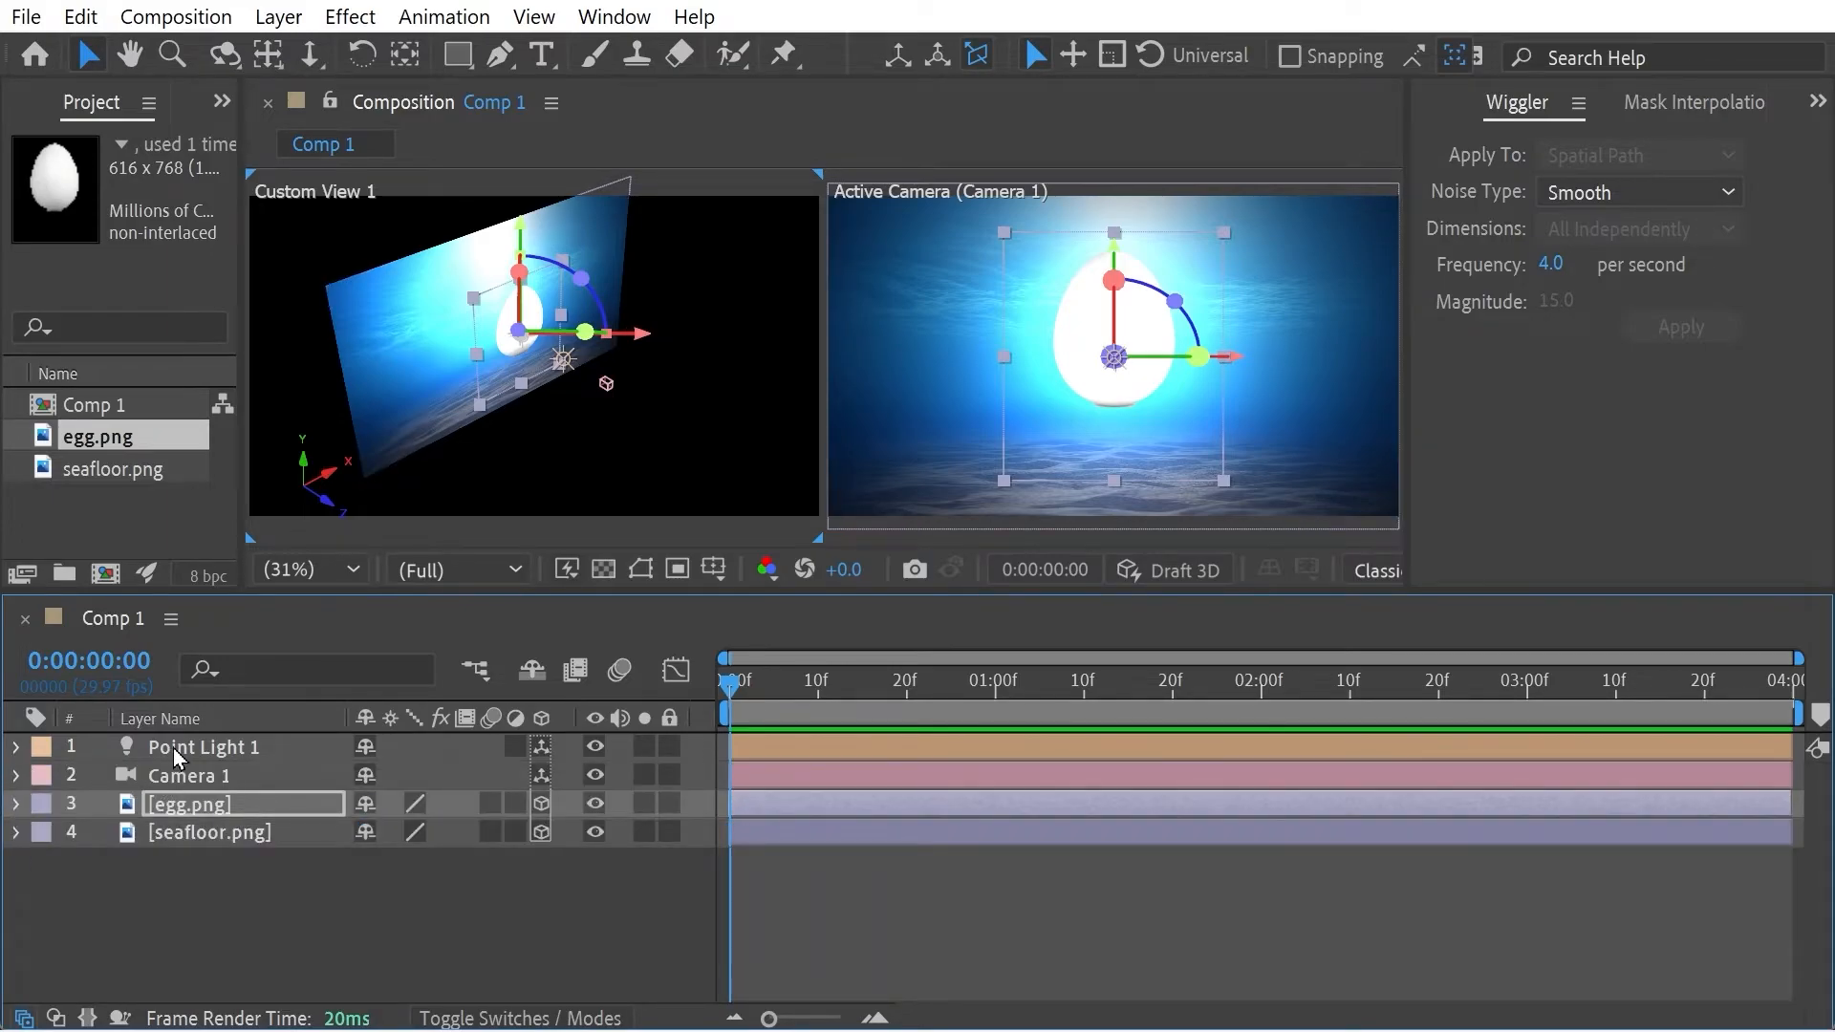
left_click_drag(207, 929, 150, 702)
key("p")
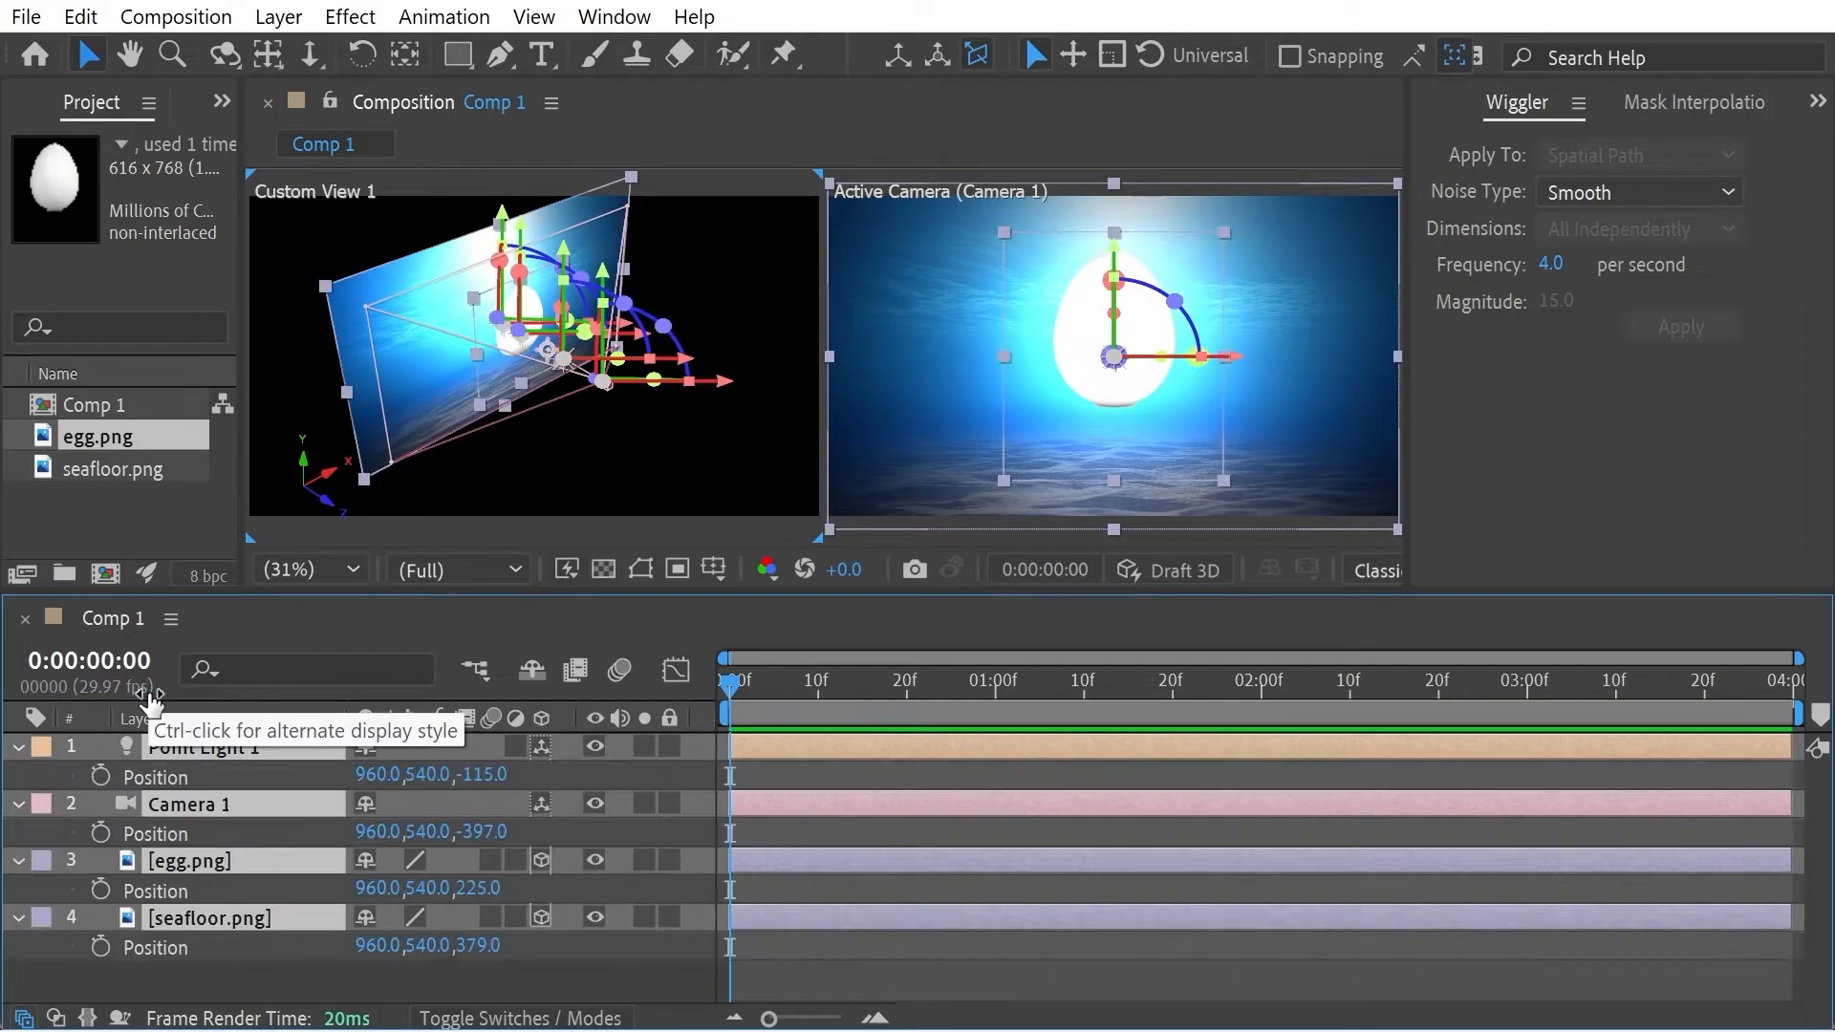
left_click(15, 857)
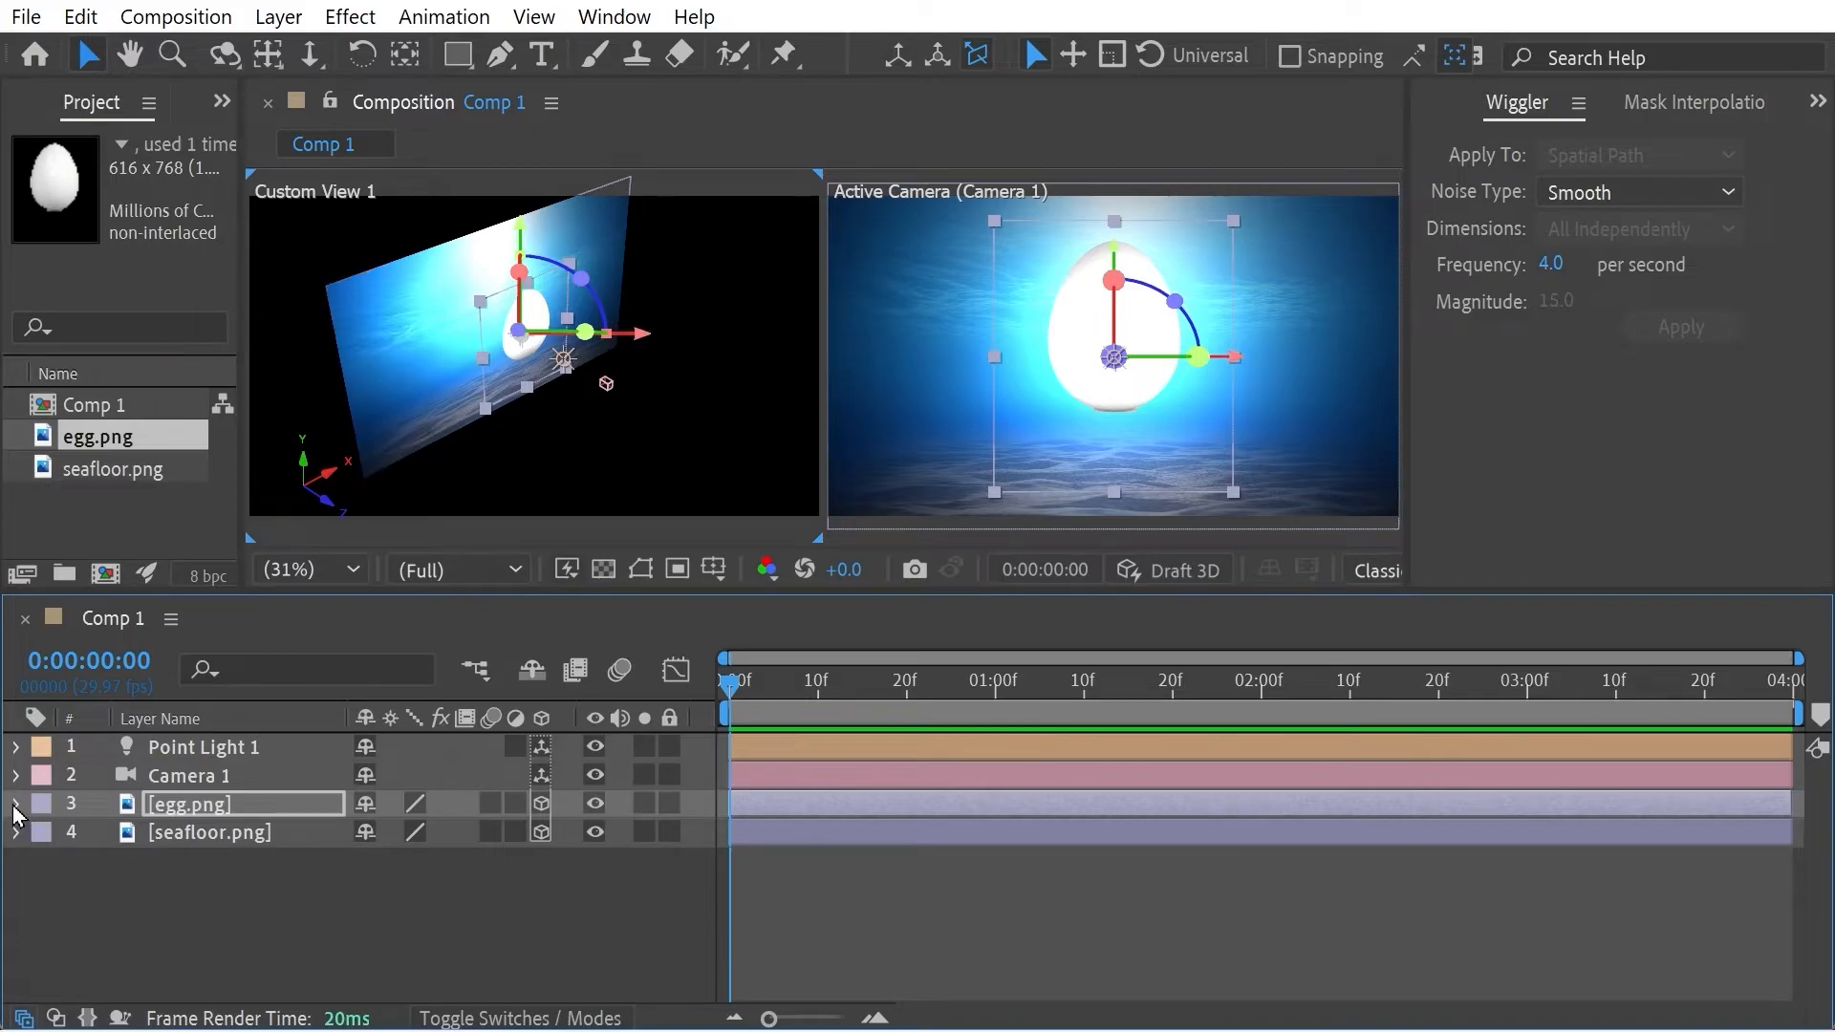
Open the egg.png layer's Material Options and set its Casts Shadows option to Only
left_click(15, 807)
scroll(284, 869, "down", 2)
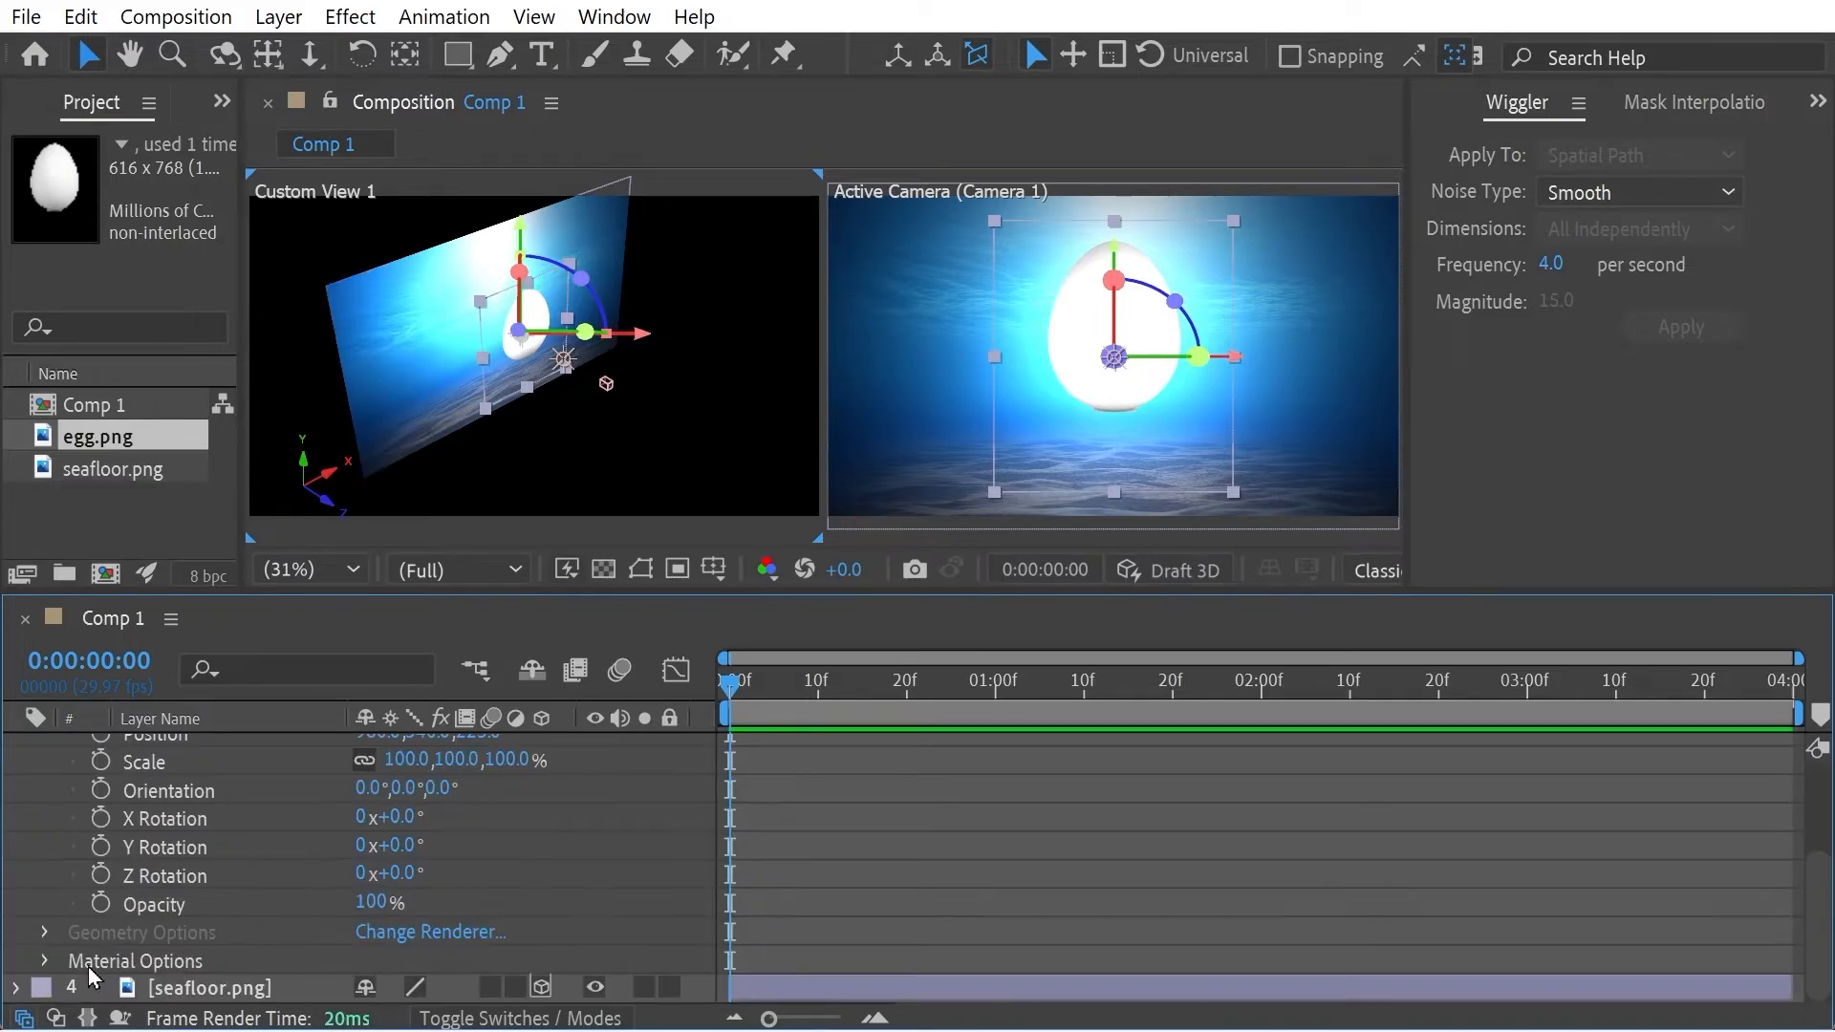
left_click(44, 960)
left_click(420, 776)
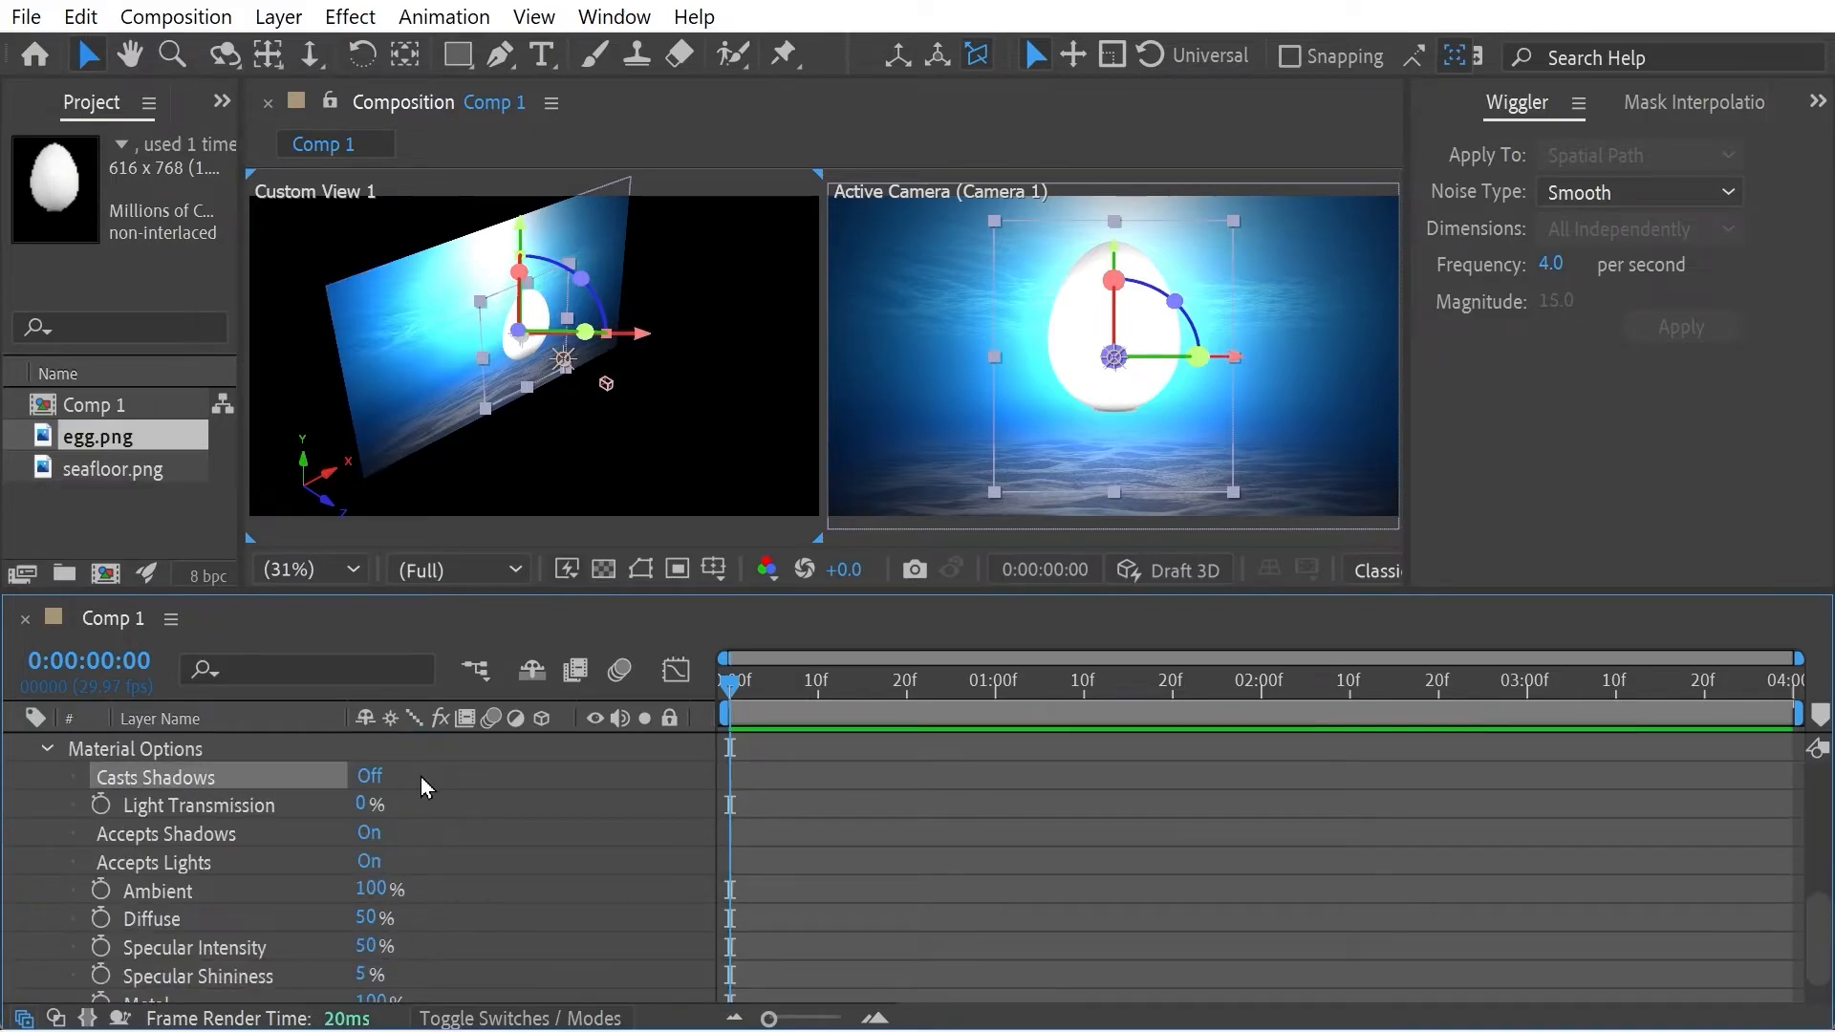
left_click(372, 776)
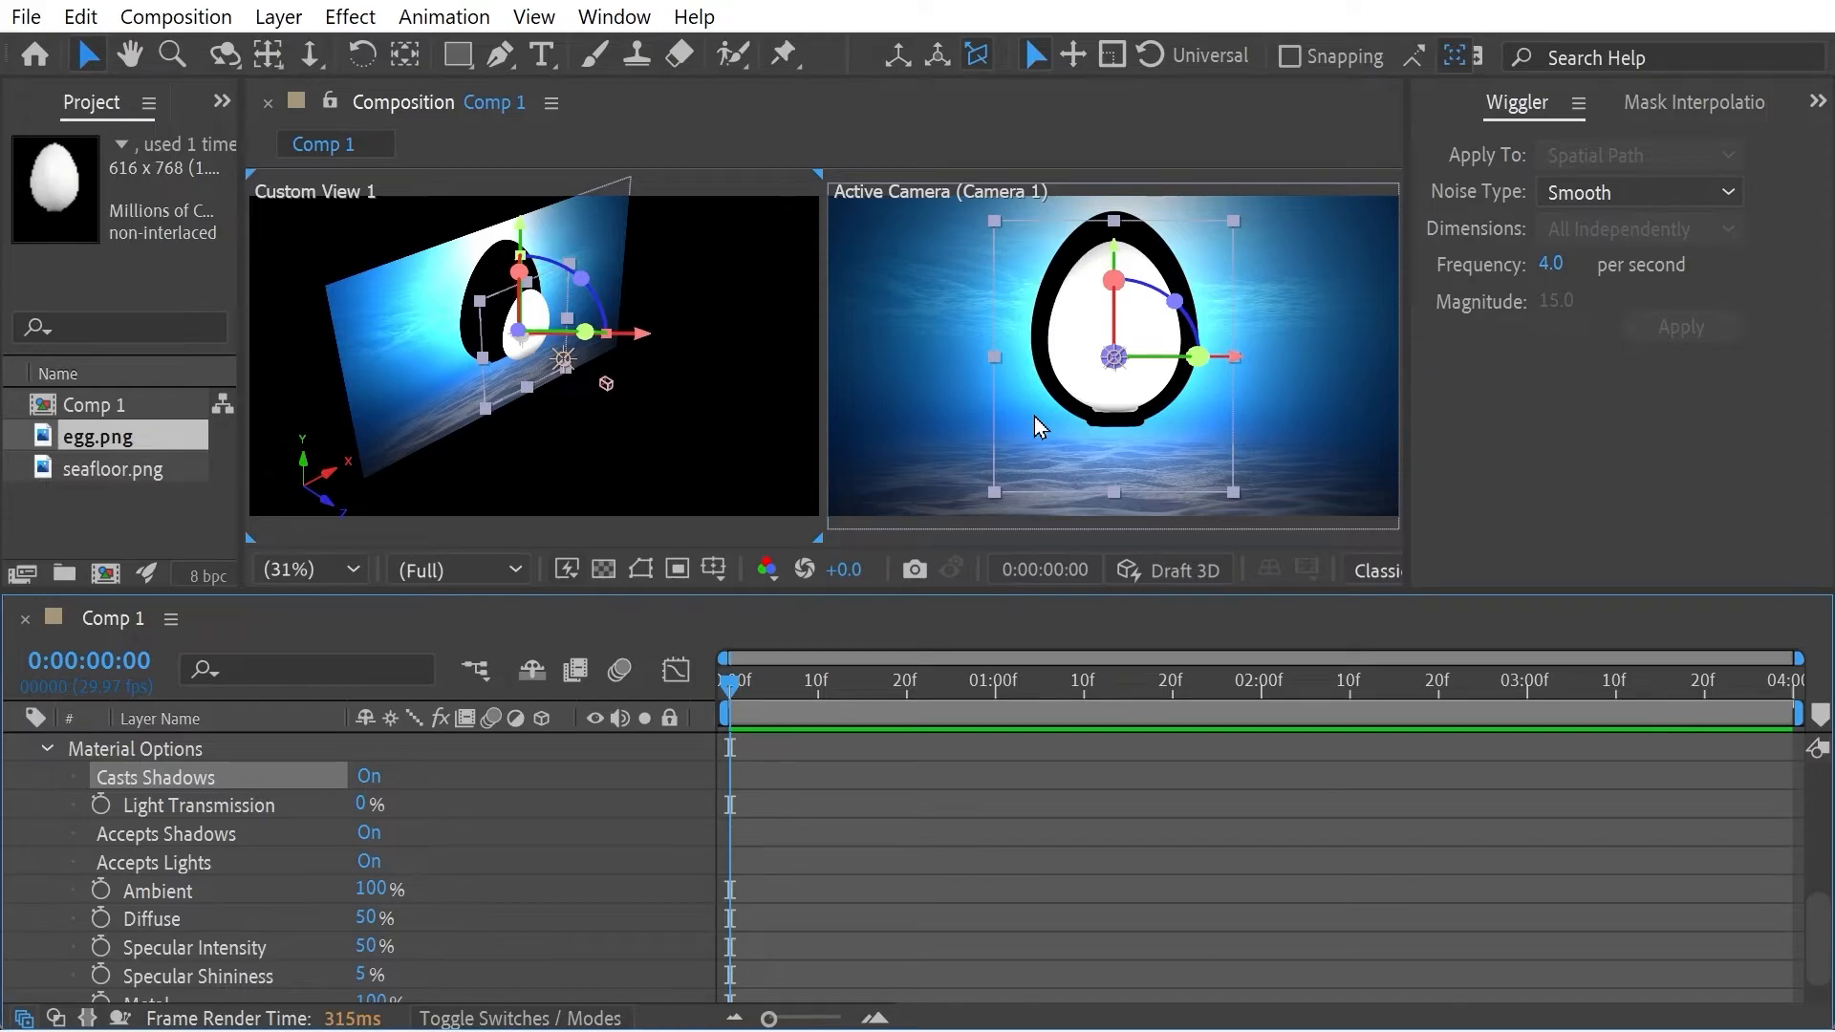
left_click(369, 775)
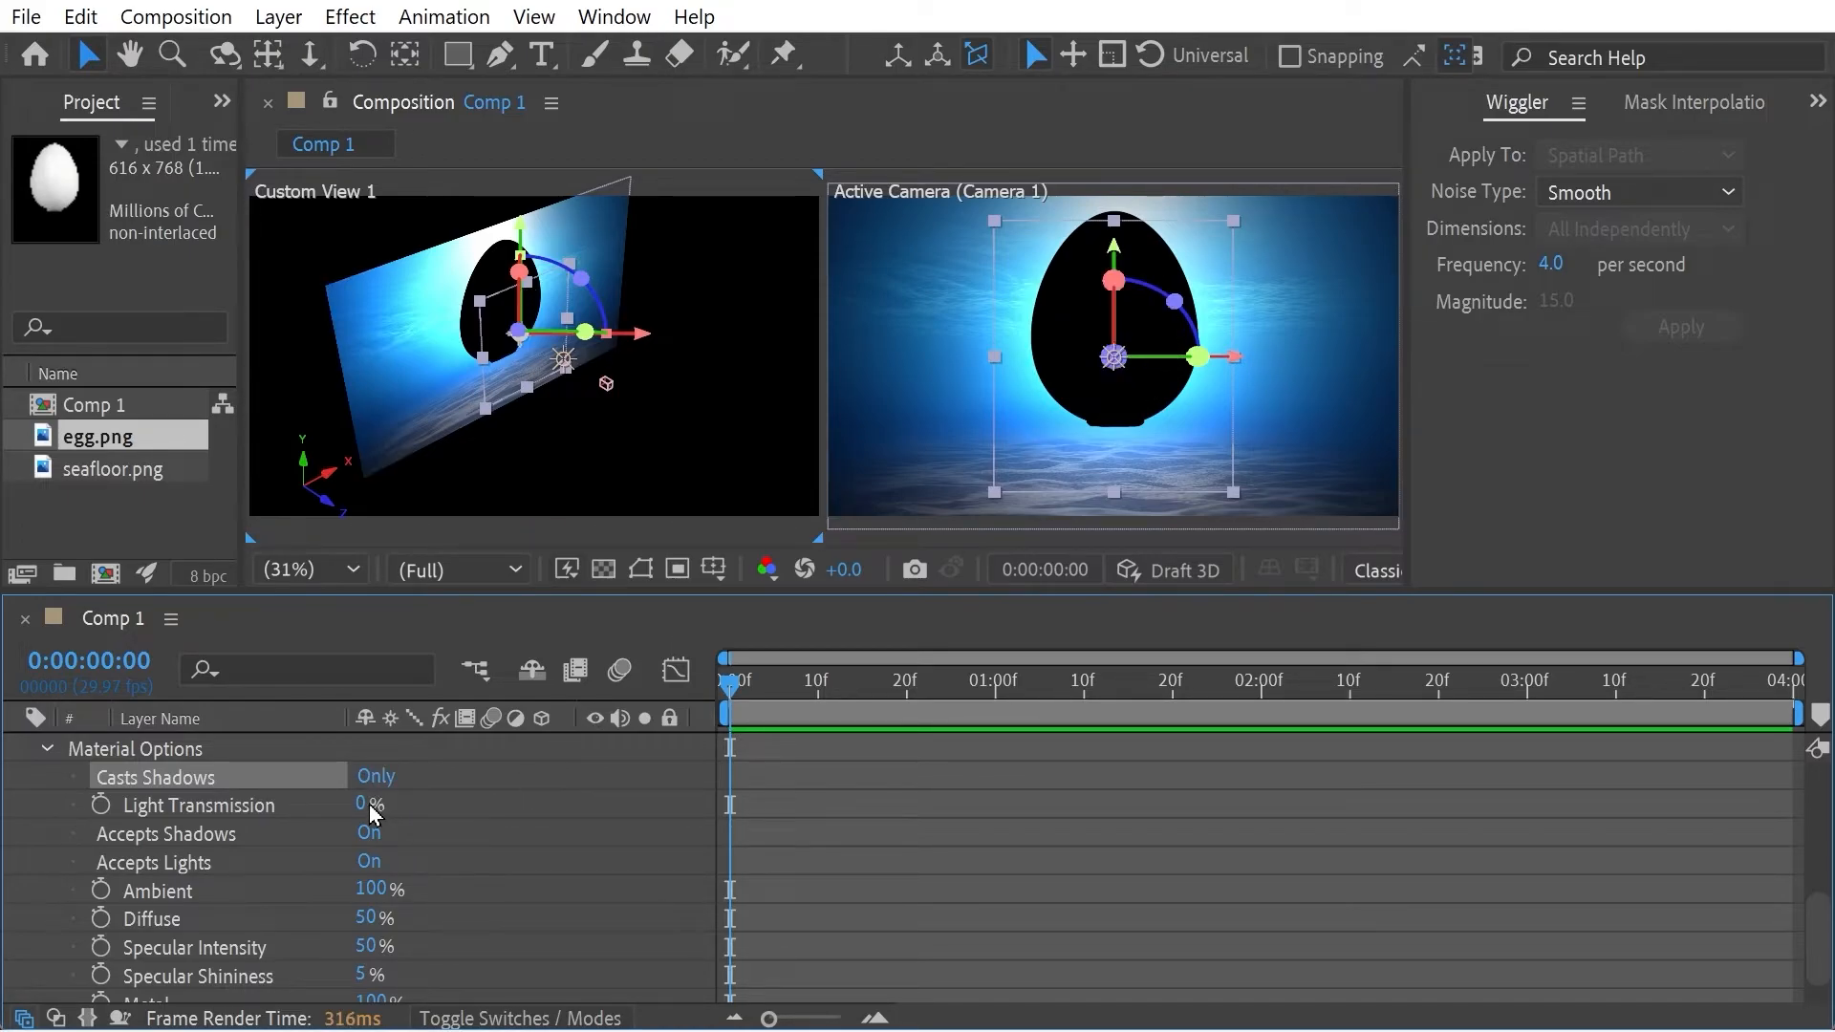
Raise the egg.png layer's Light Transmission and move the egg closer to the seafloor in the Top view
left_click_drag(372, 808, 513, 811)
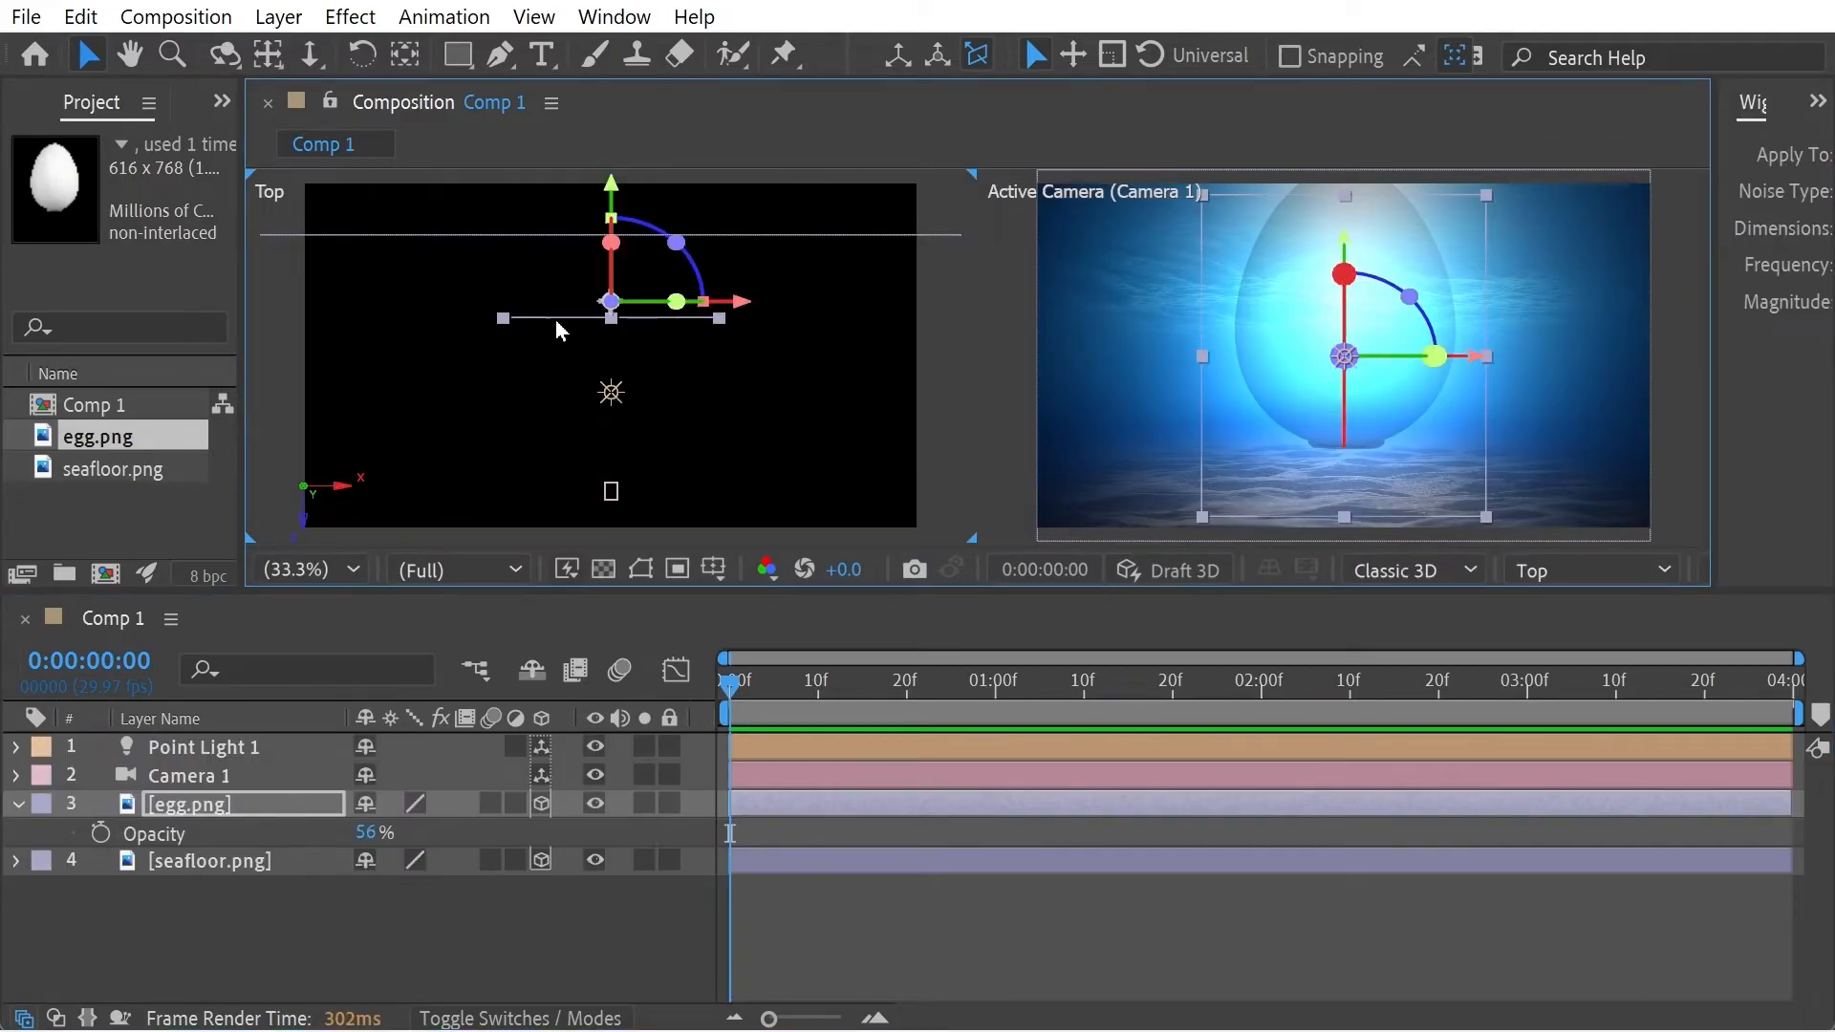
left_click_drag(557, 325, 548, 258)
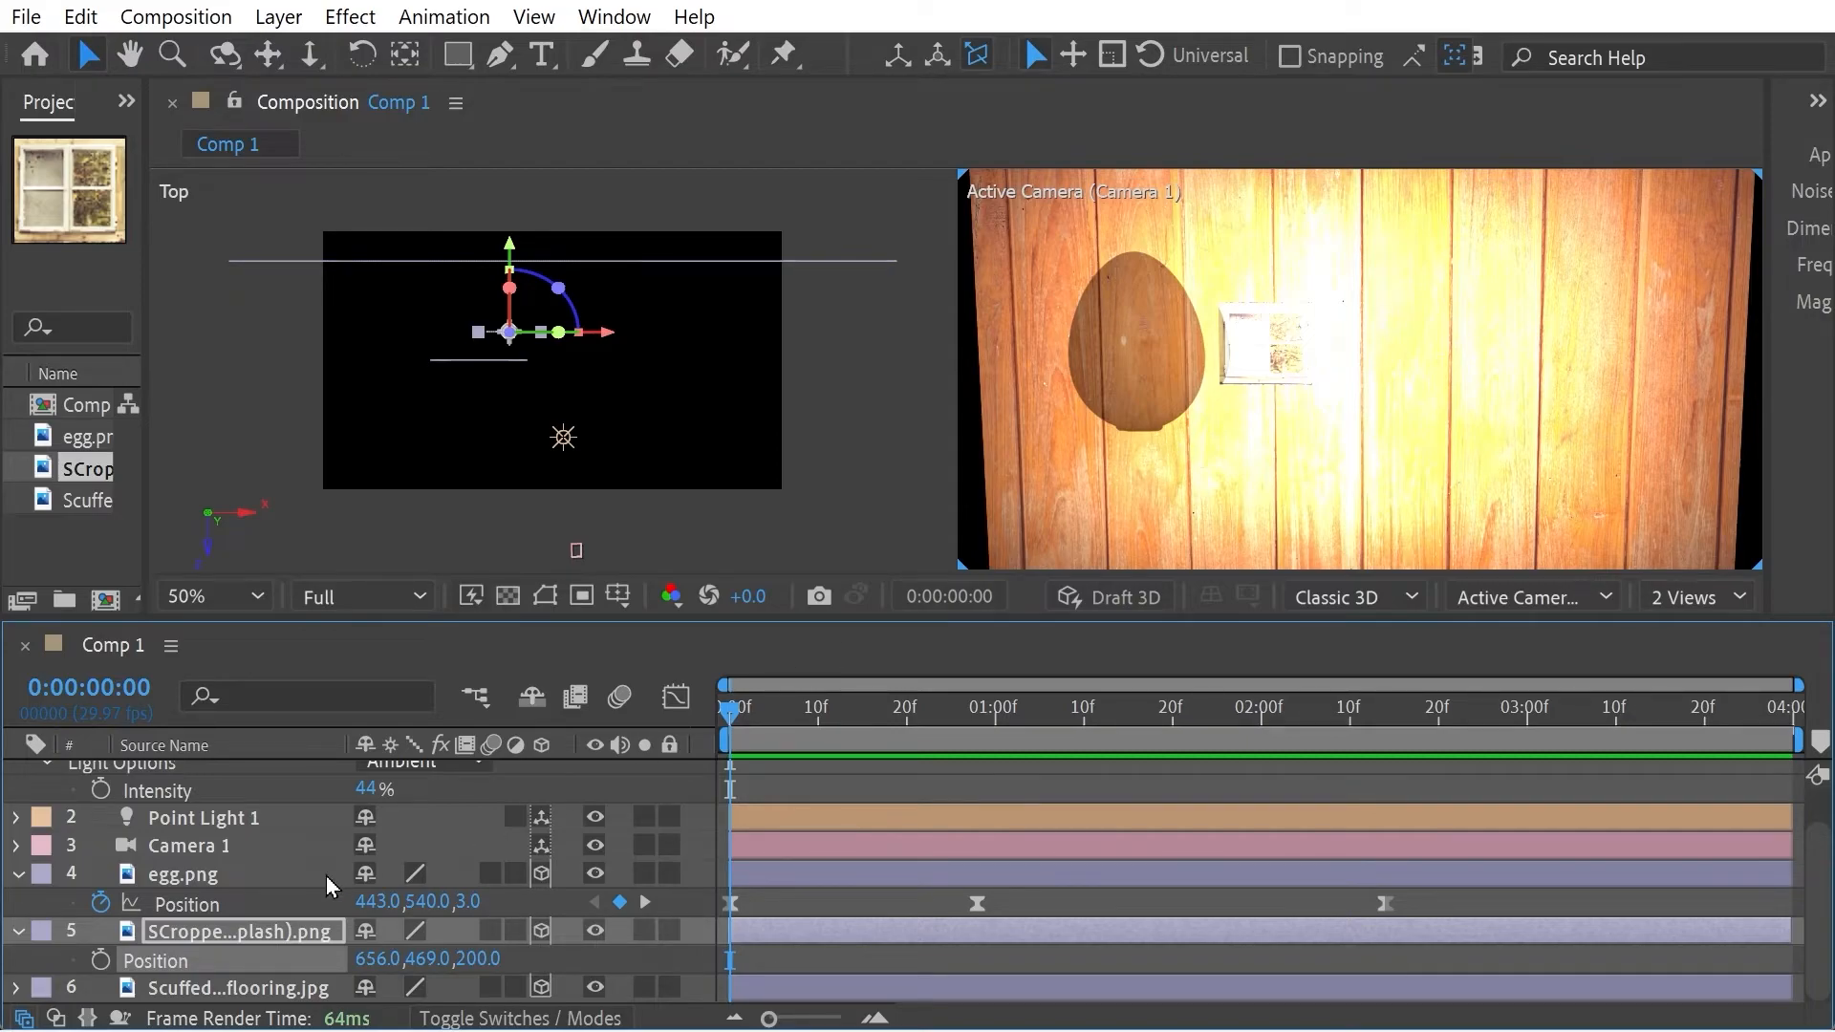
Turn Ambient Light 1 off and back on to compare the lighting, and set its Intensity to 46%
scroll(325, 875, "up", 2)
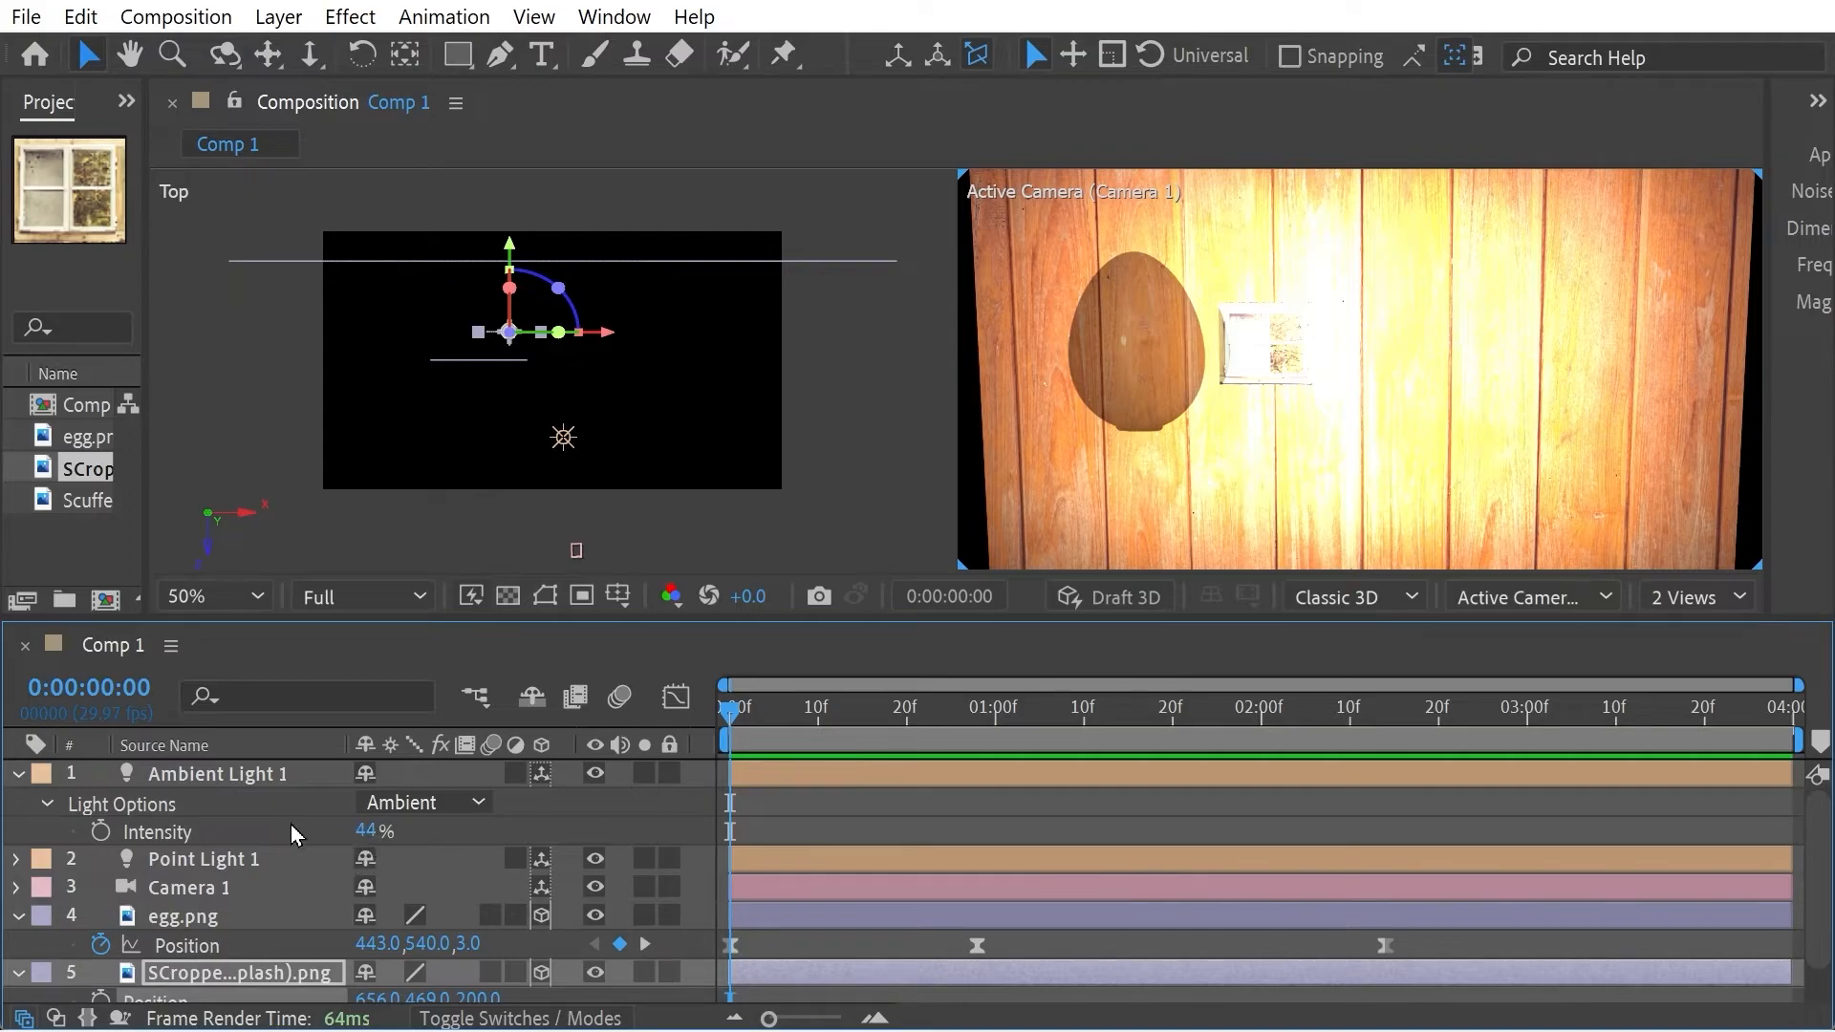
left_click(596, 772)
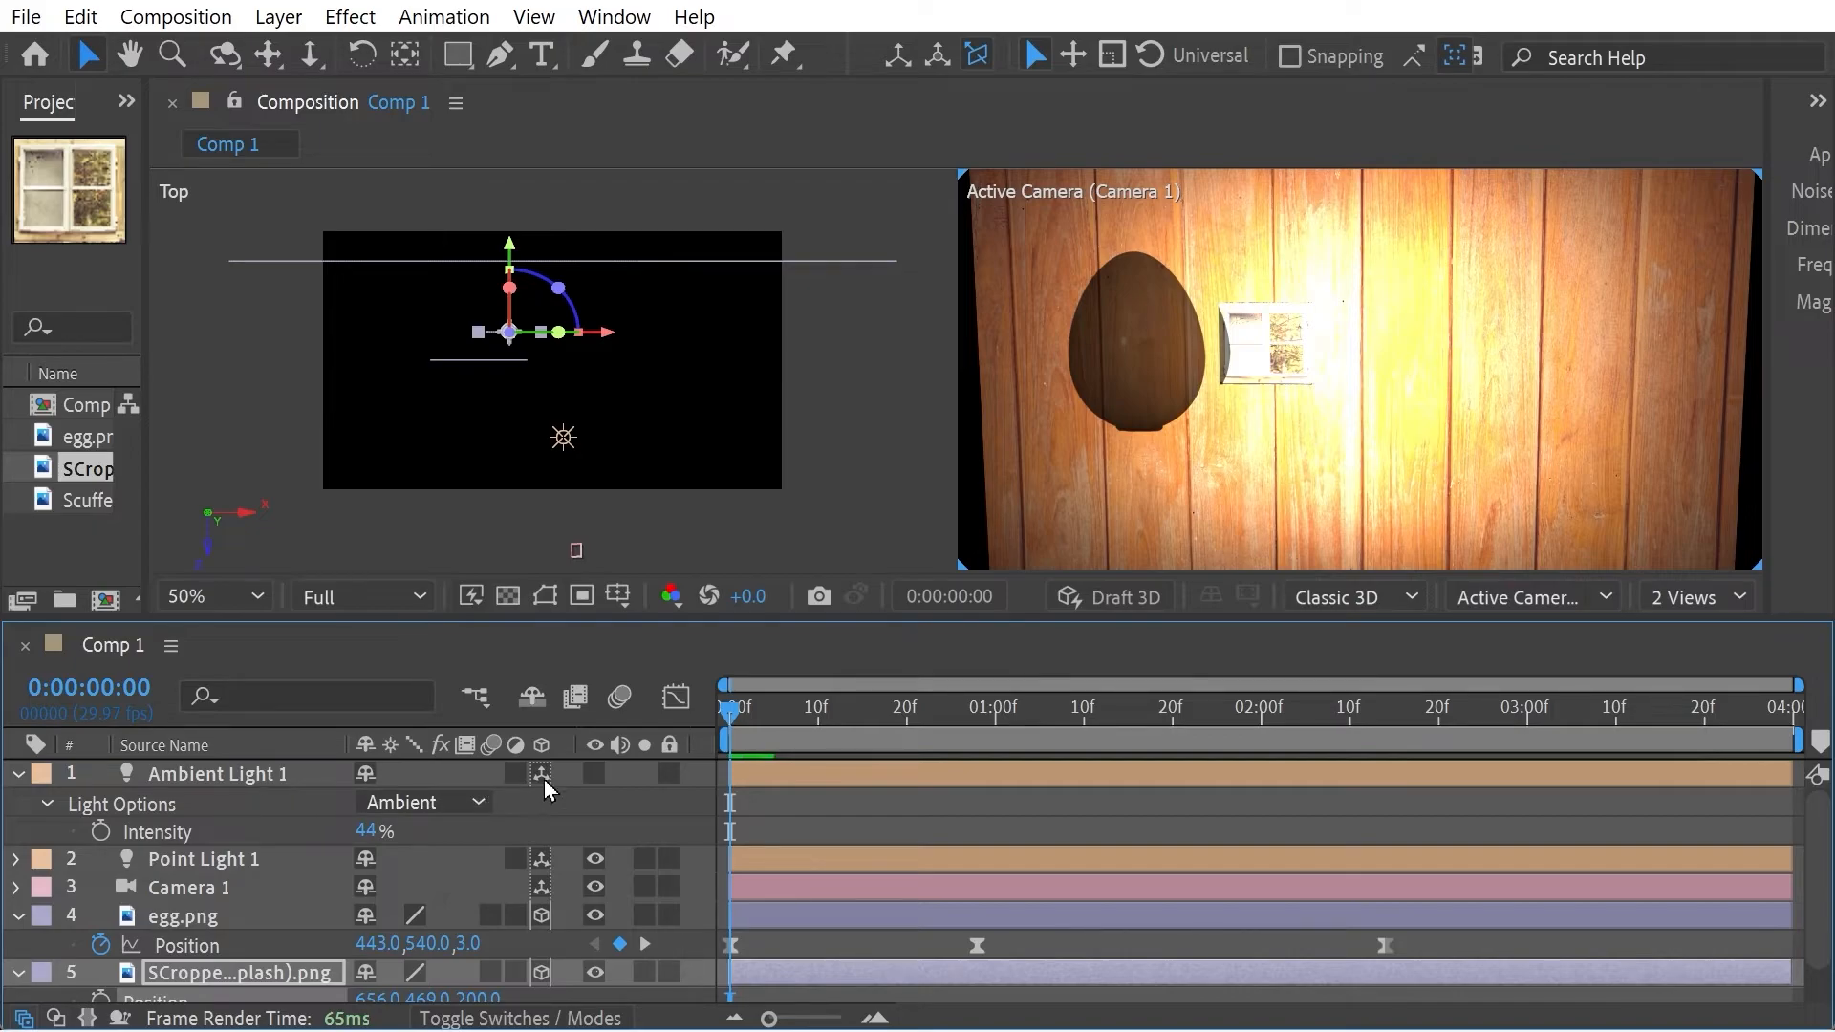
left_click(593, 774)
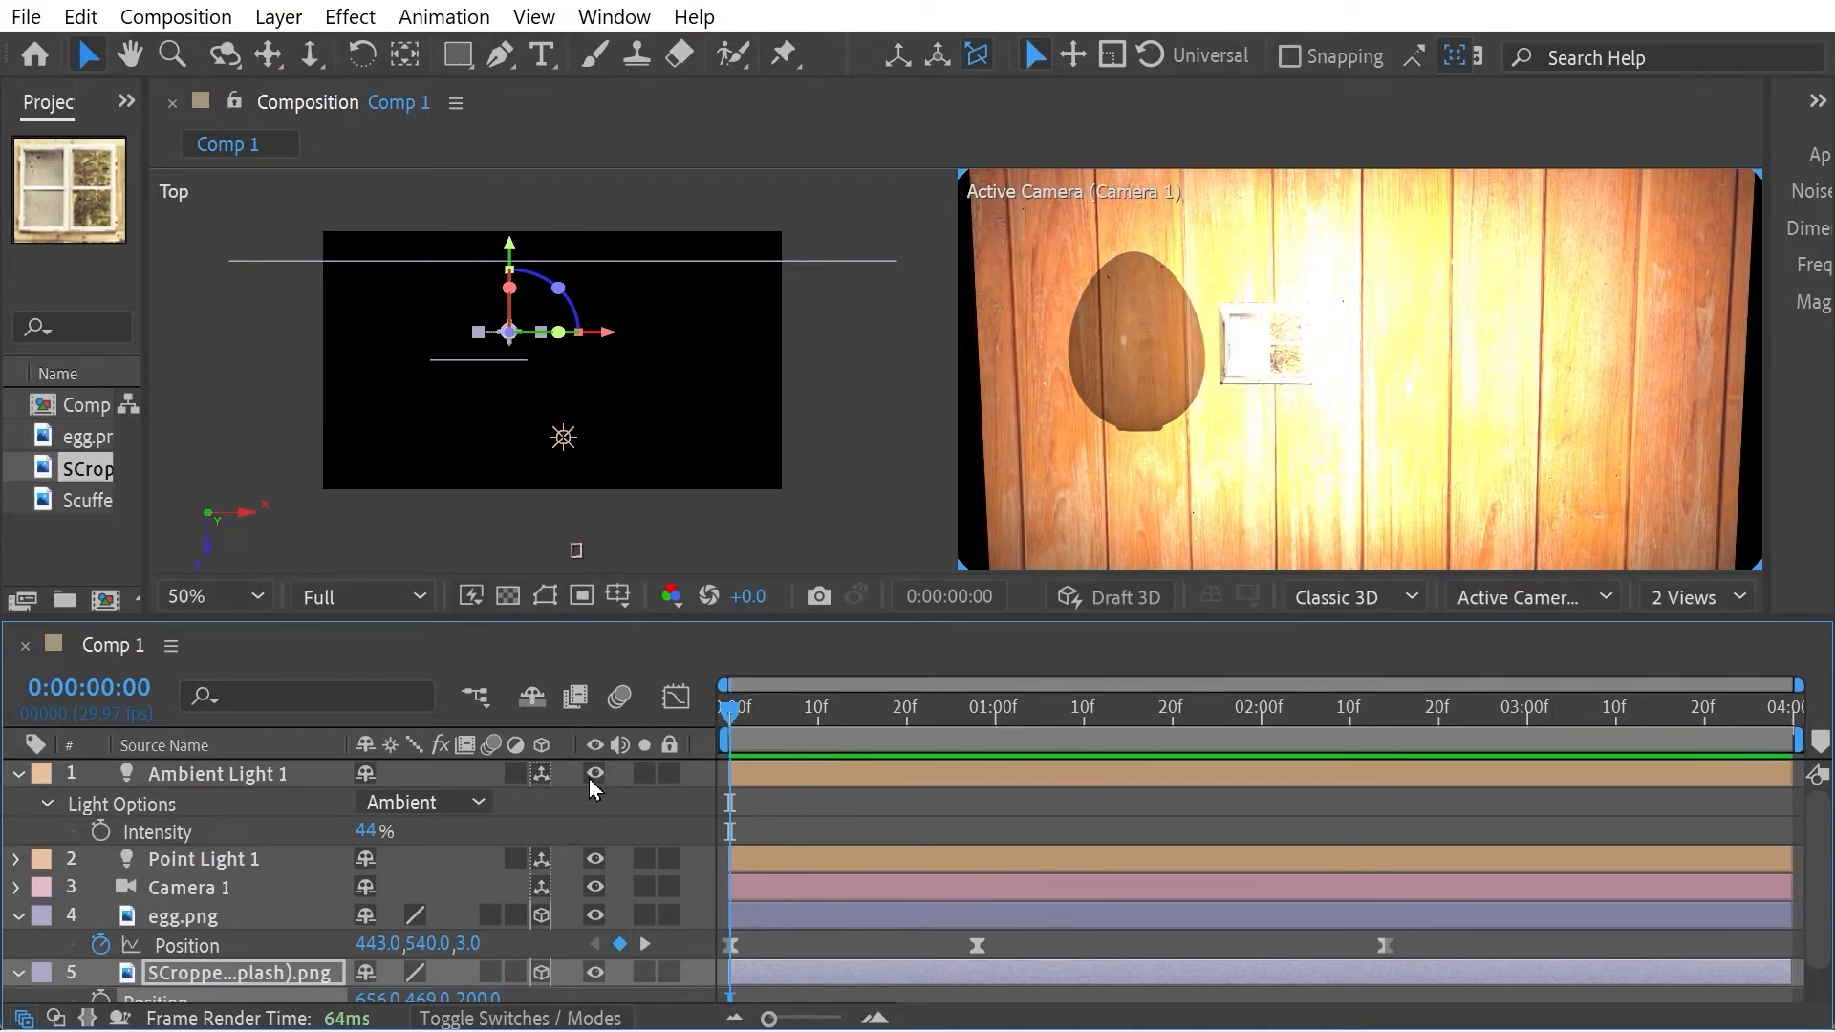
mouse_move(365, 833)
left_mouse_down()
mouse_move(518, 838)
mouse_move(373, 838)
left_mouse_up()
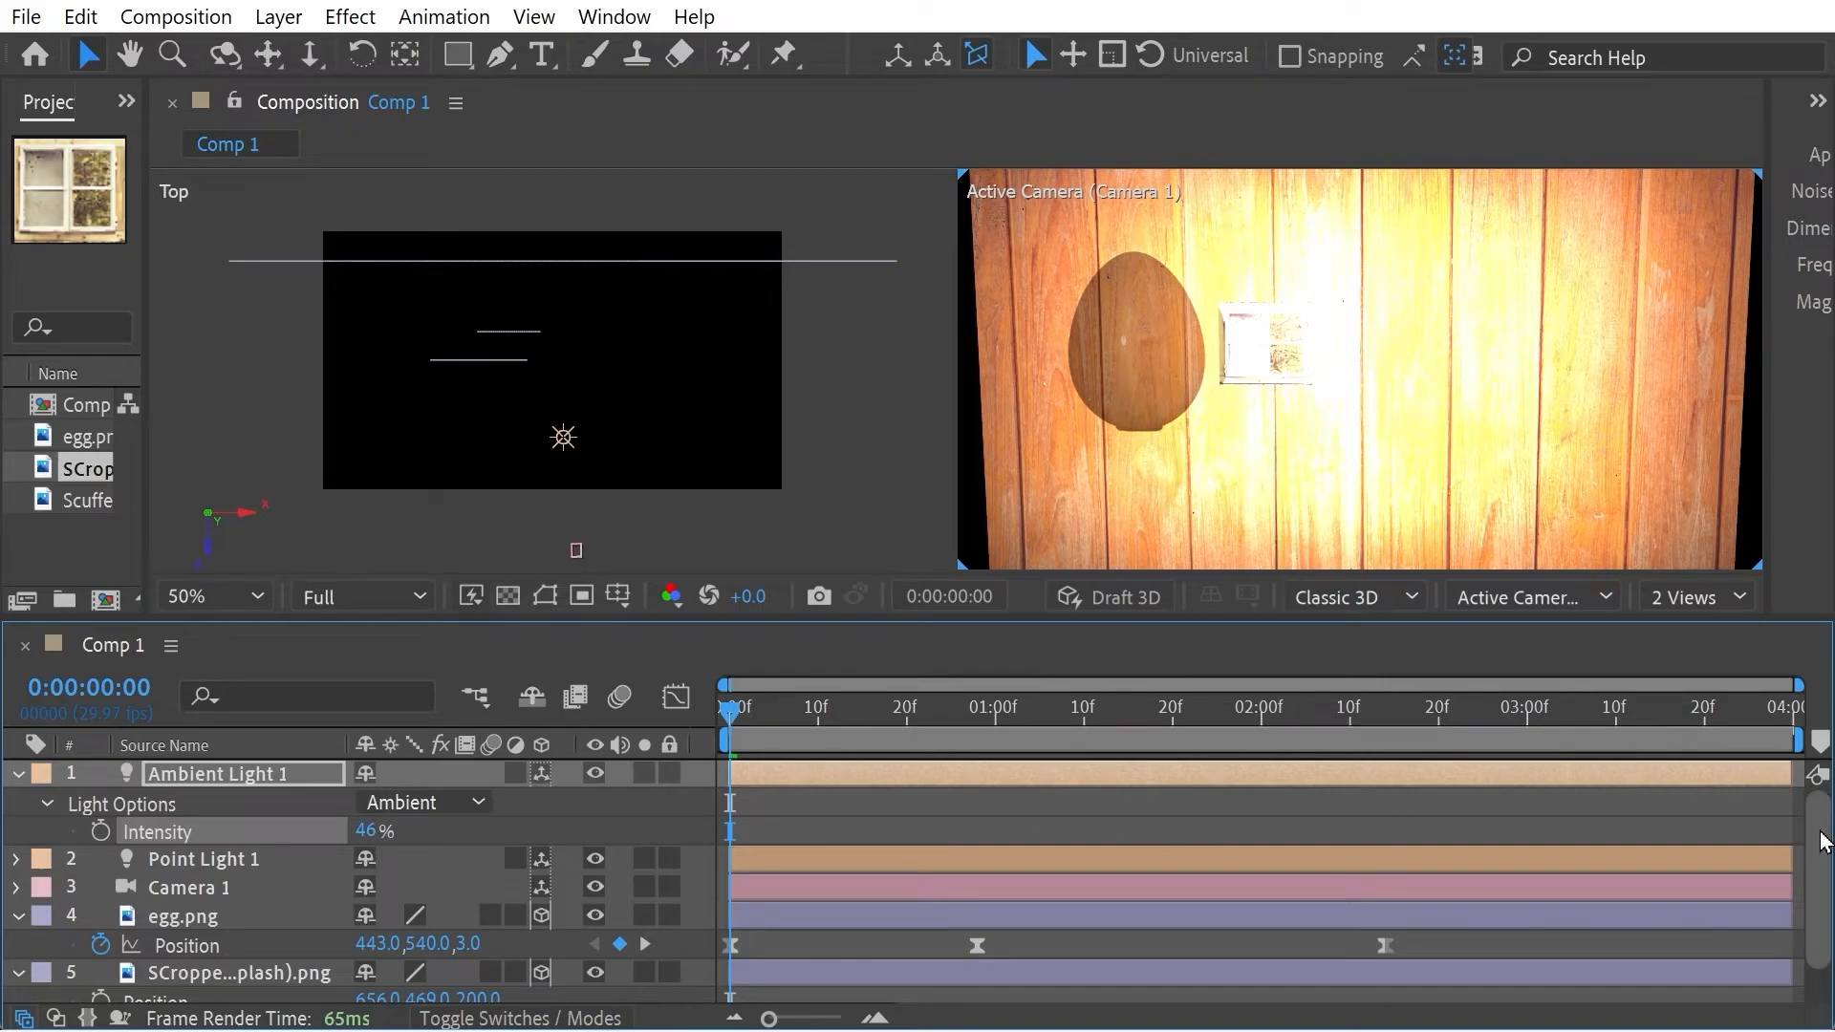
Review the egg.png layer's Casts Shadows and Light Transmission material settings, and collapse its properties
scroll(1822, 841, "down", 1)
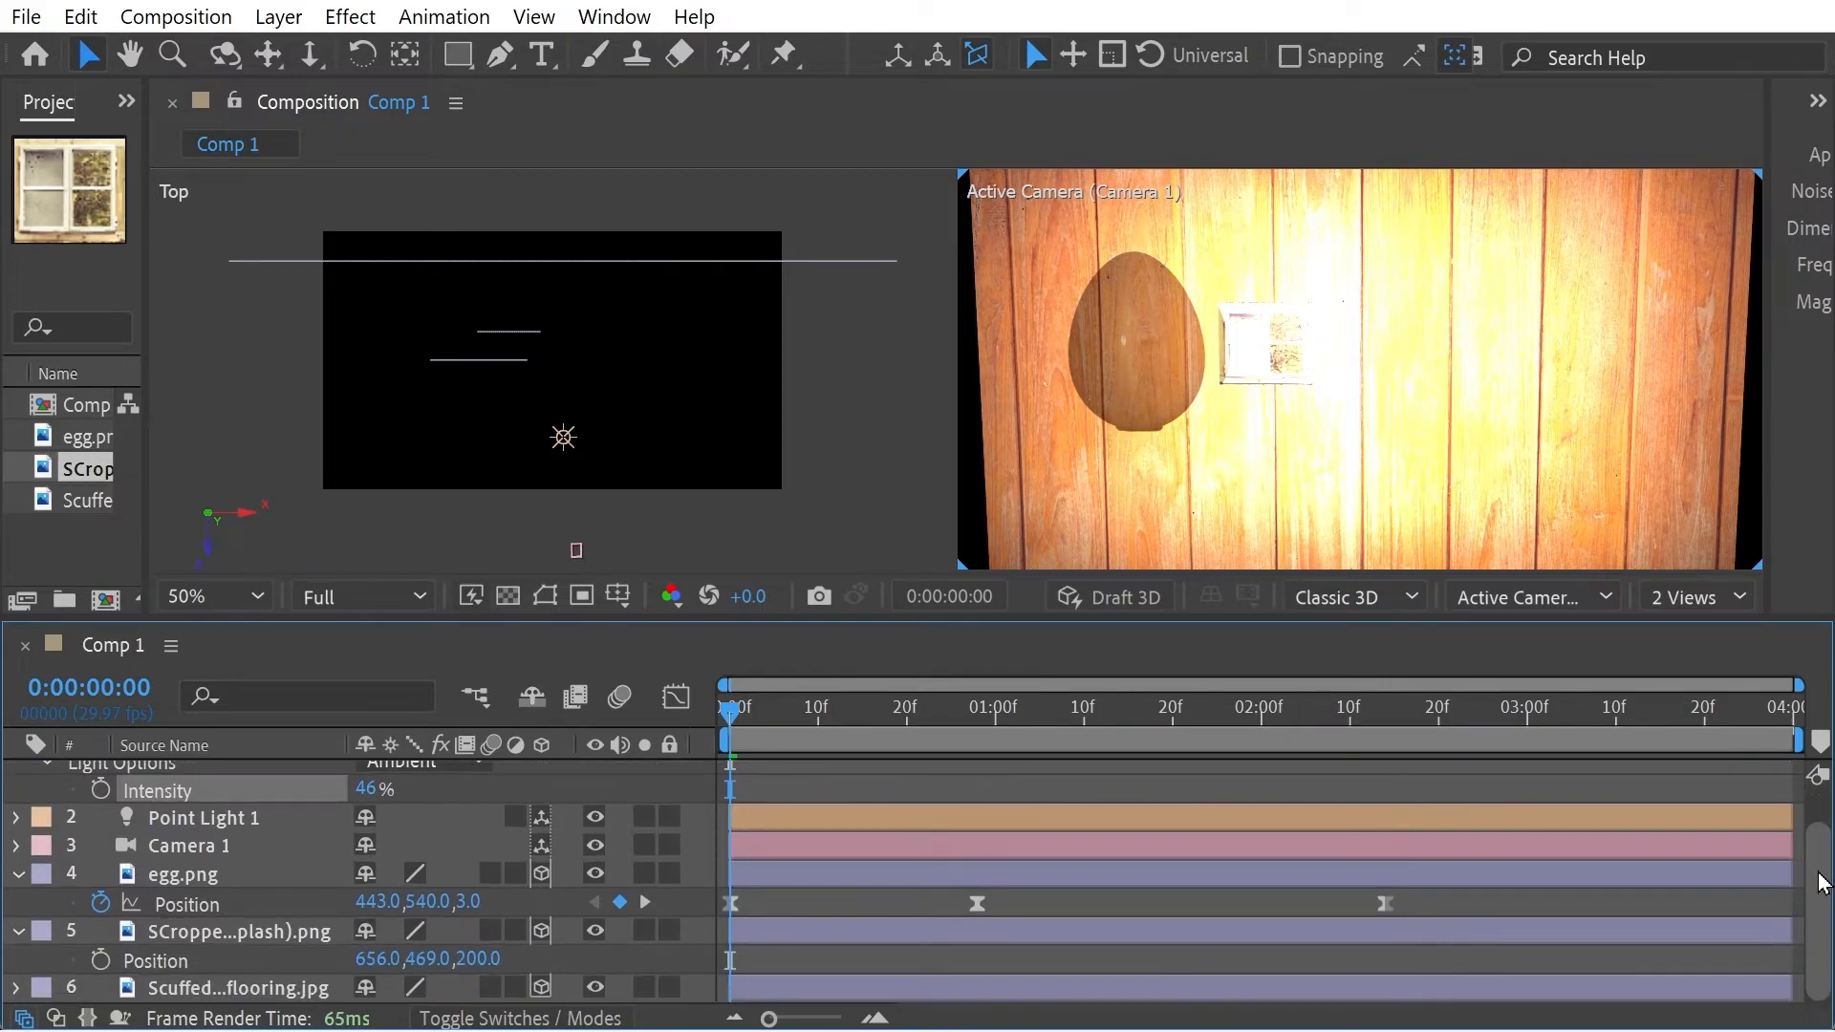
left_click(161, 874)
key("a")
key("a")
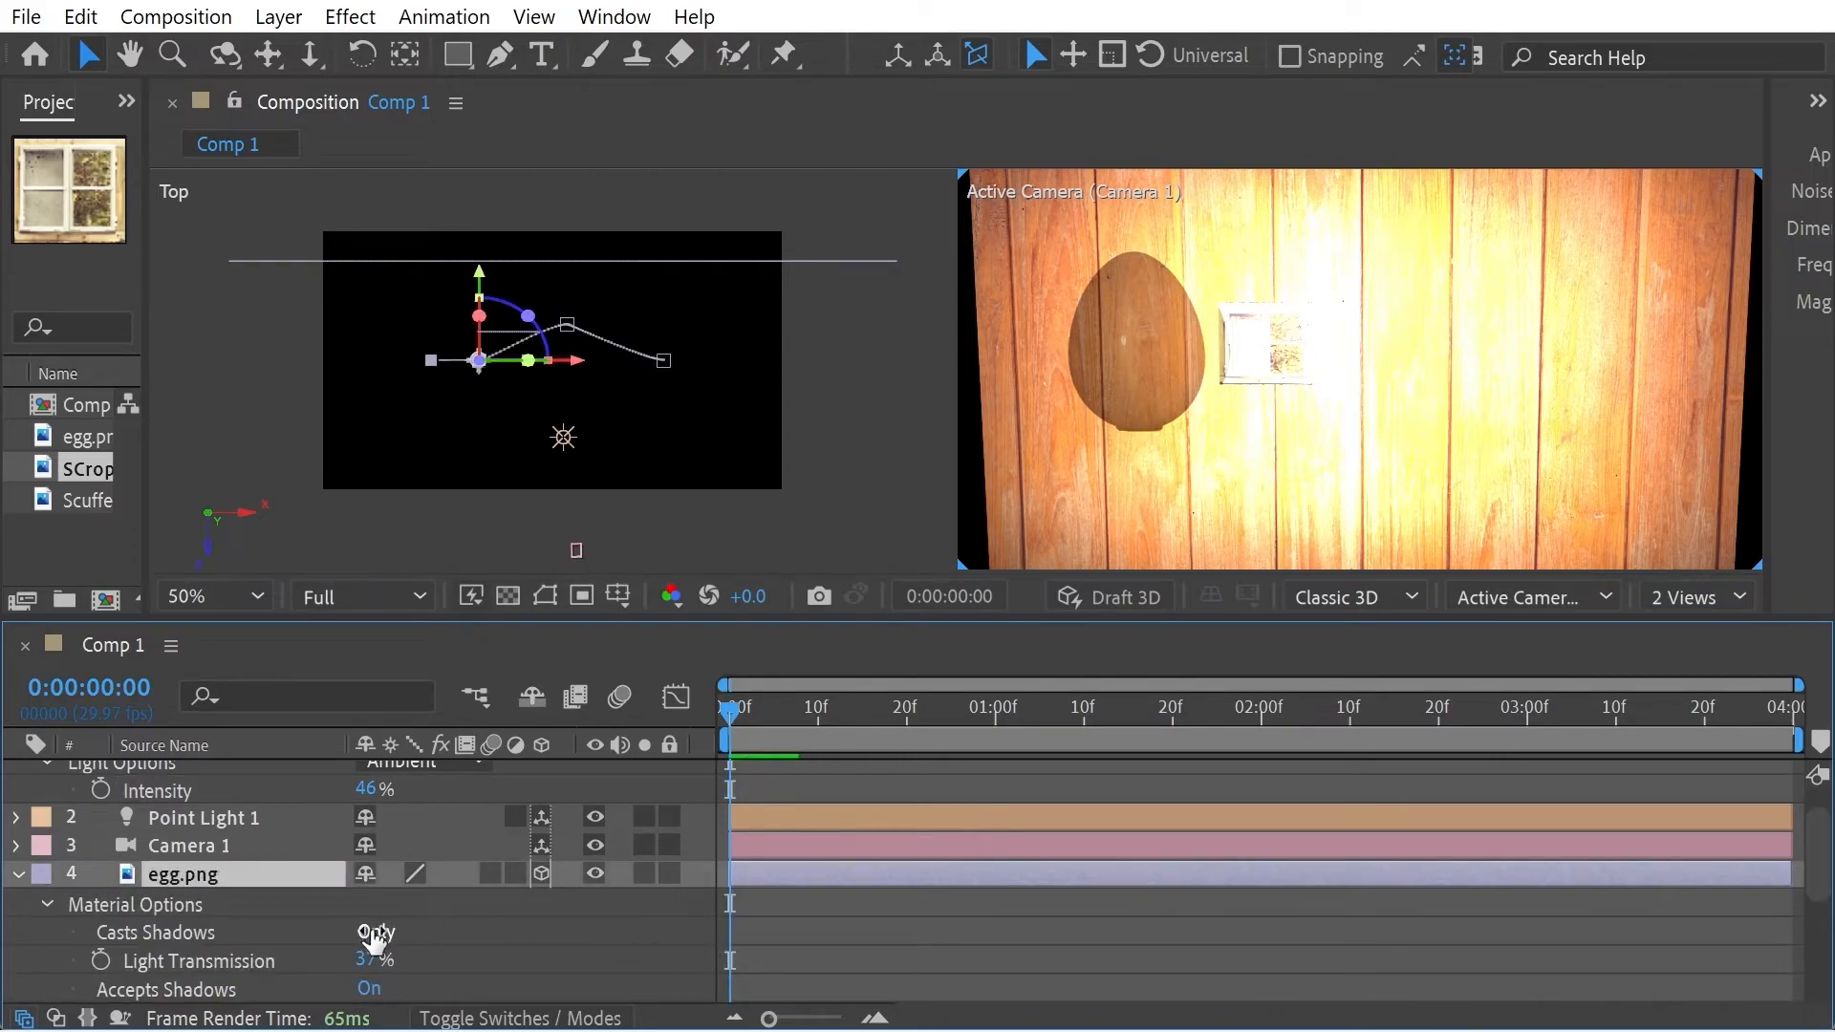
left_click(18, 874)
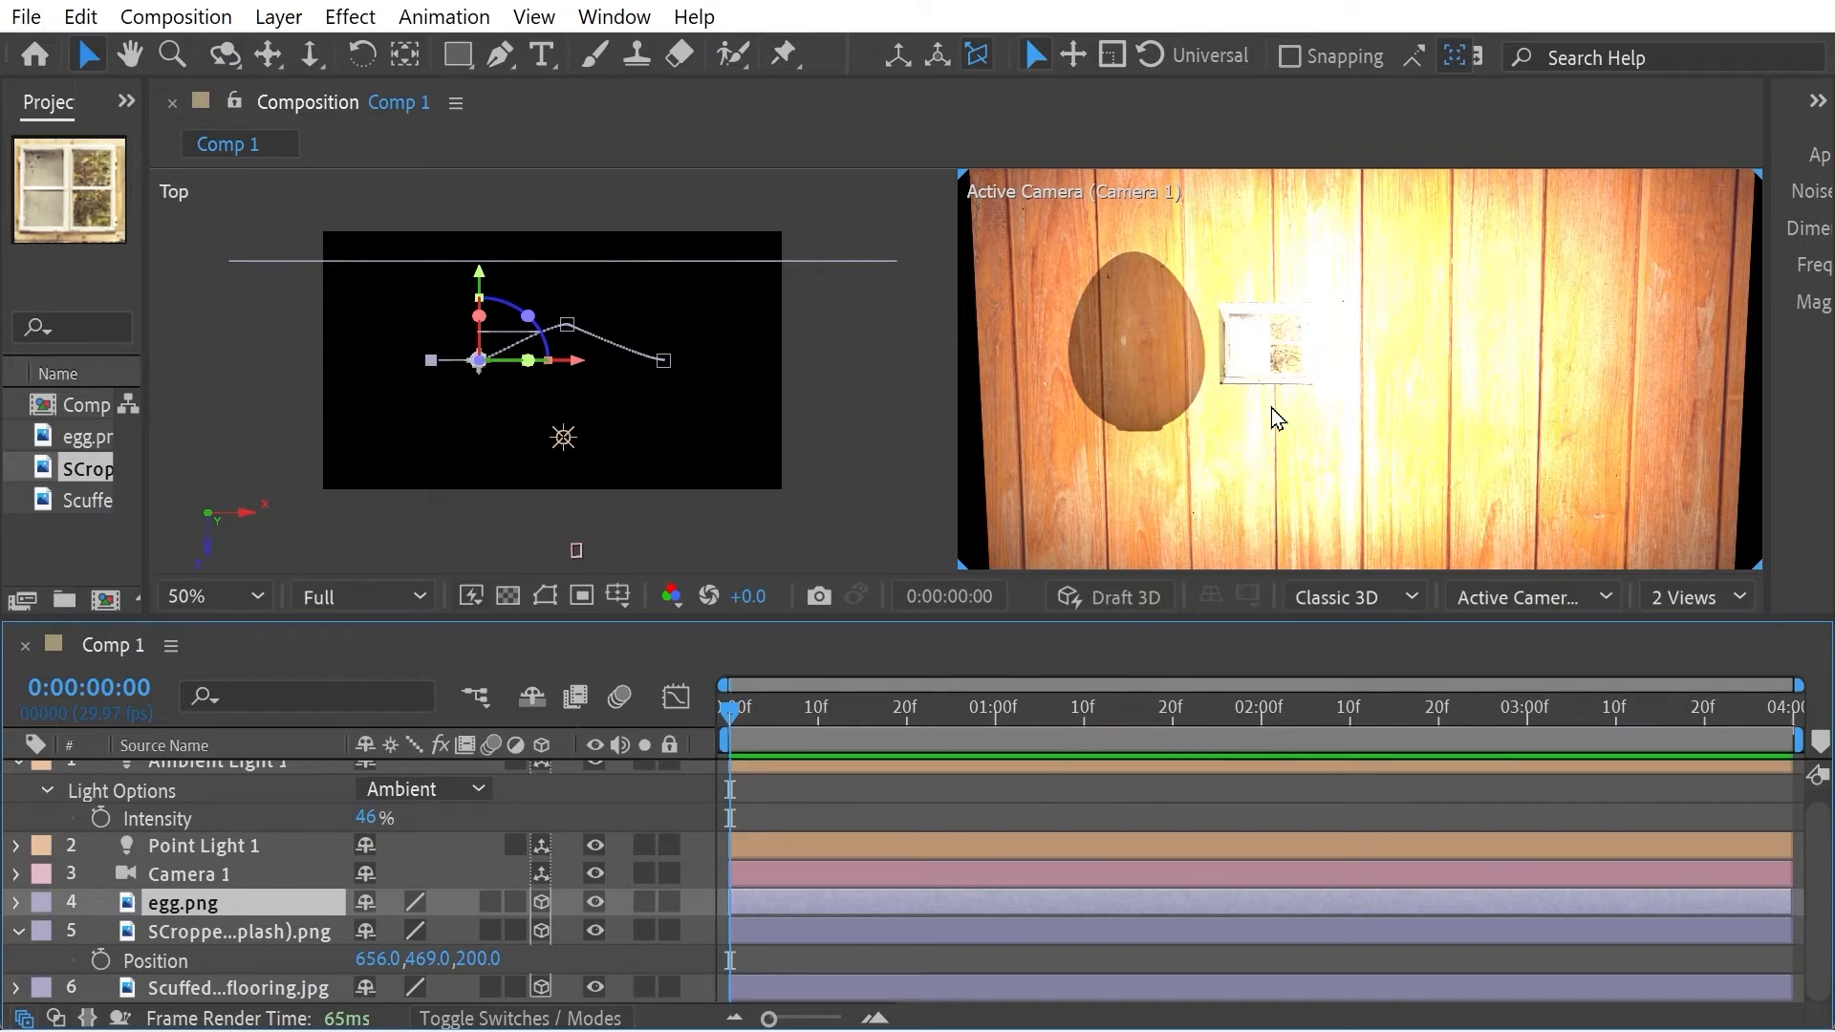
Show the egg.png layer's Position keyframes and scrub from the start of Comp 1 to examine its shadow moving toward the window
left_click(230, 935)
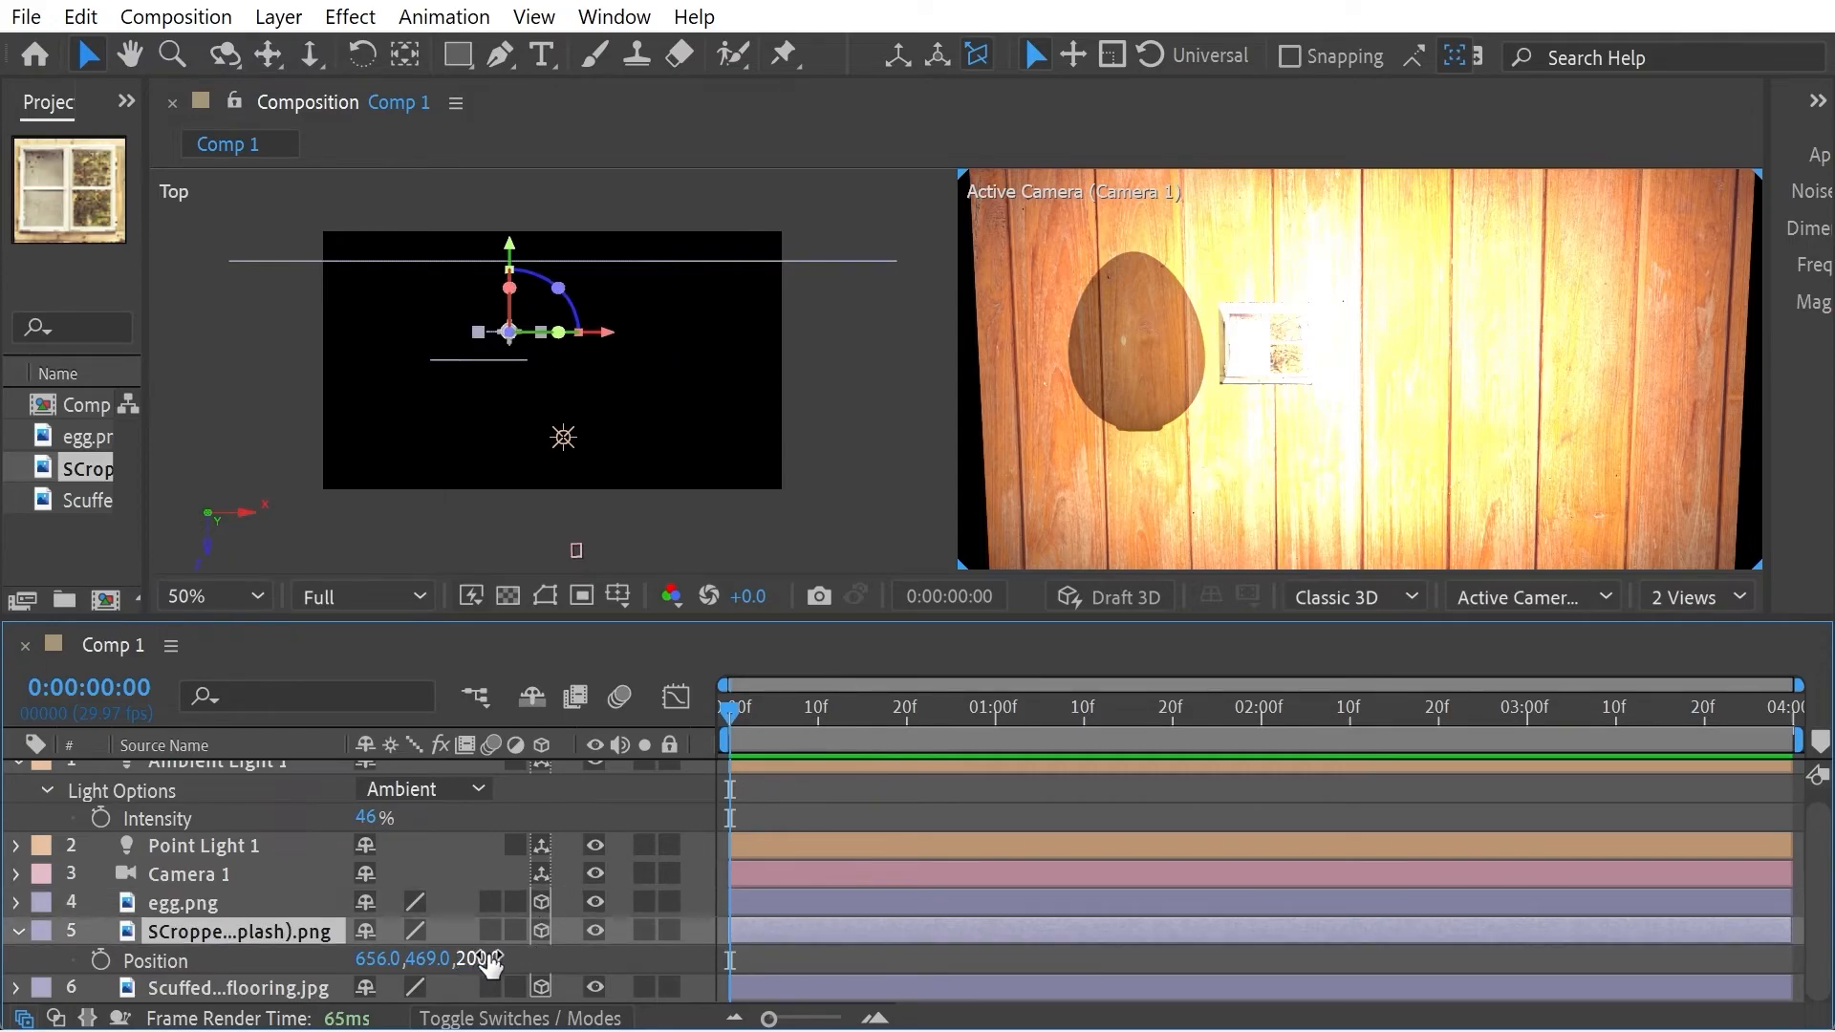
left_click(205, 907)
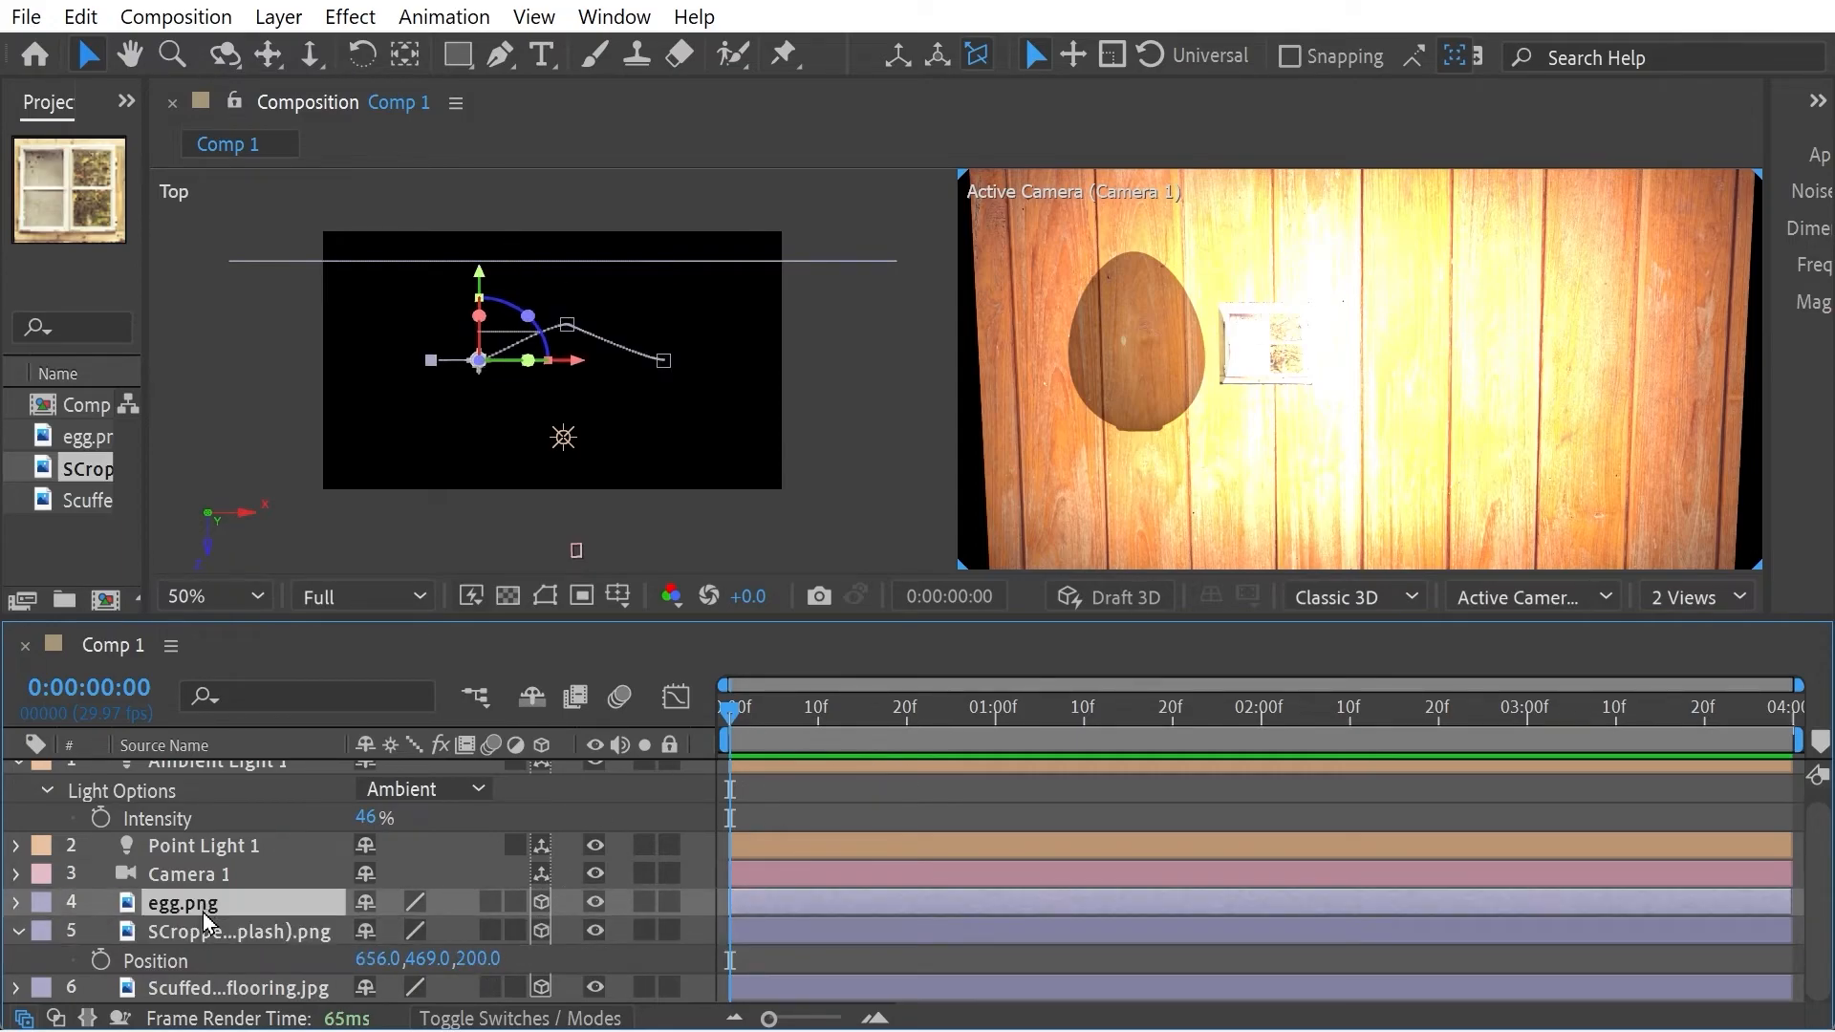
key("p")
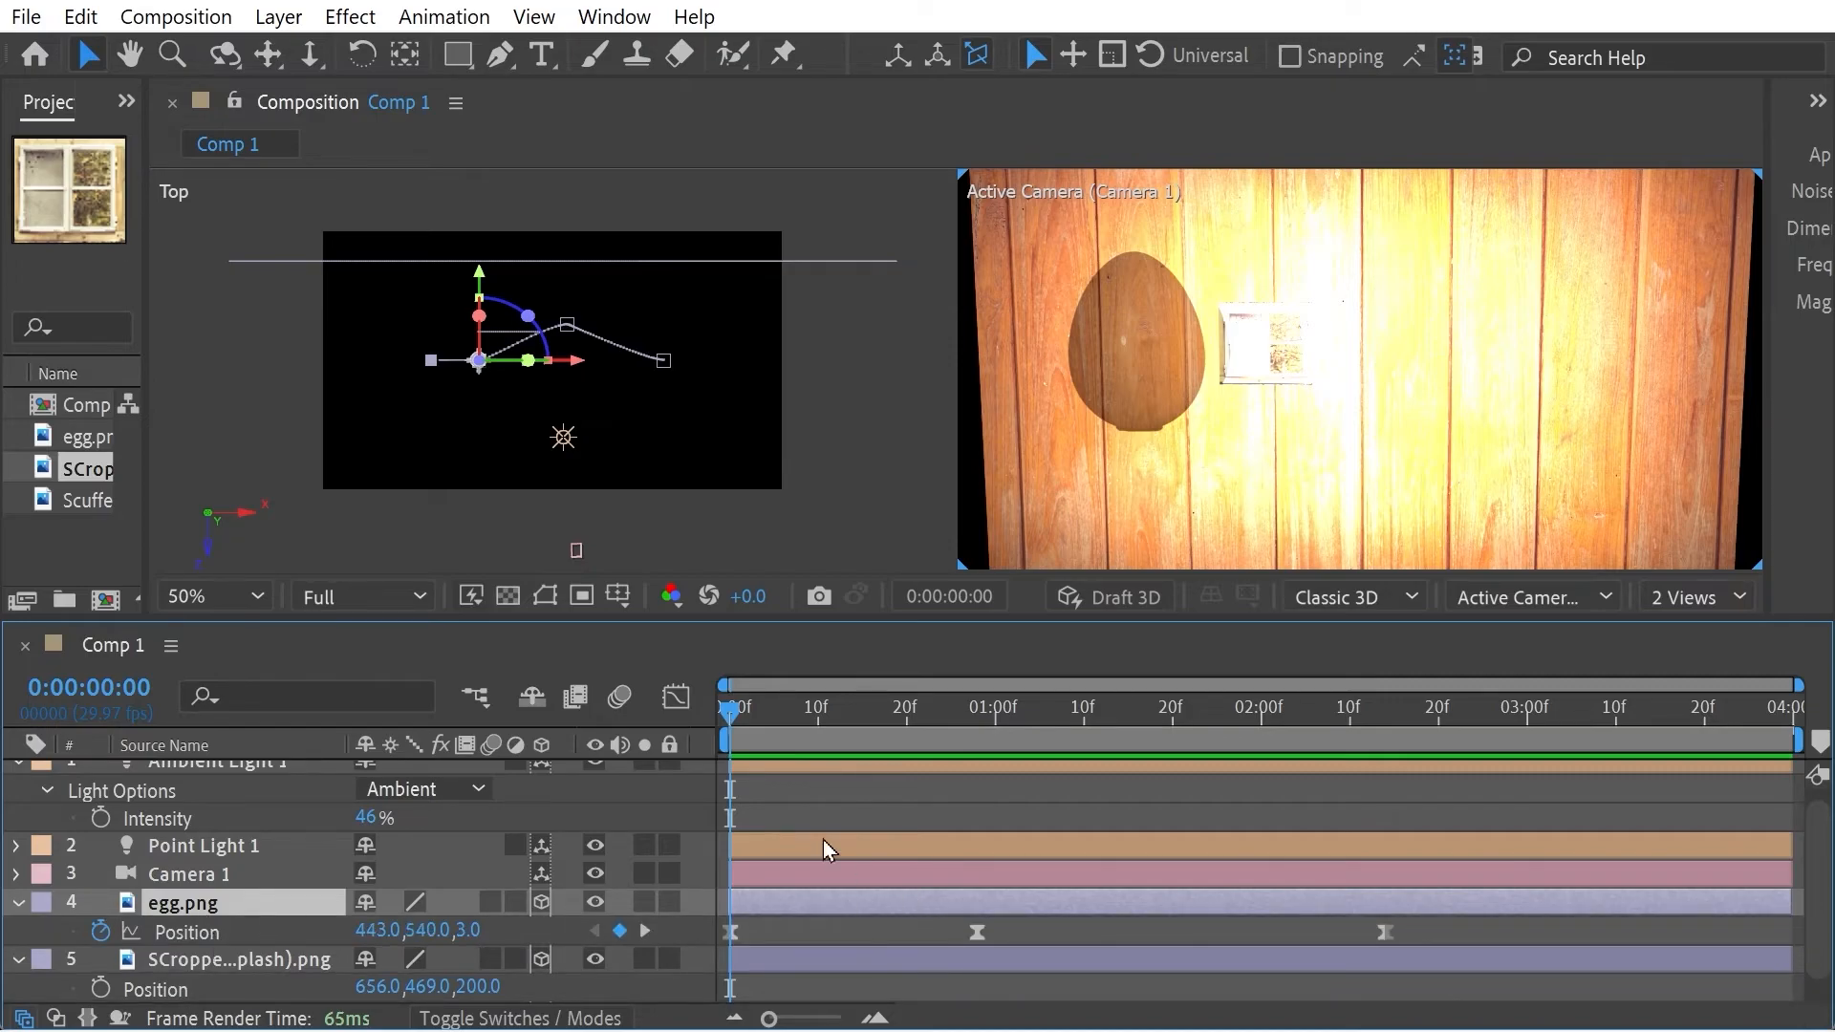
left_click(749, 712)
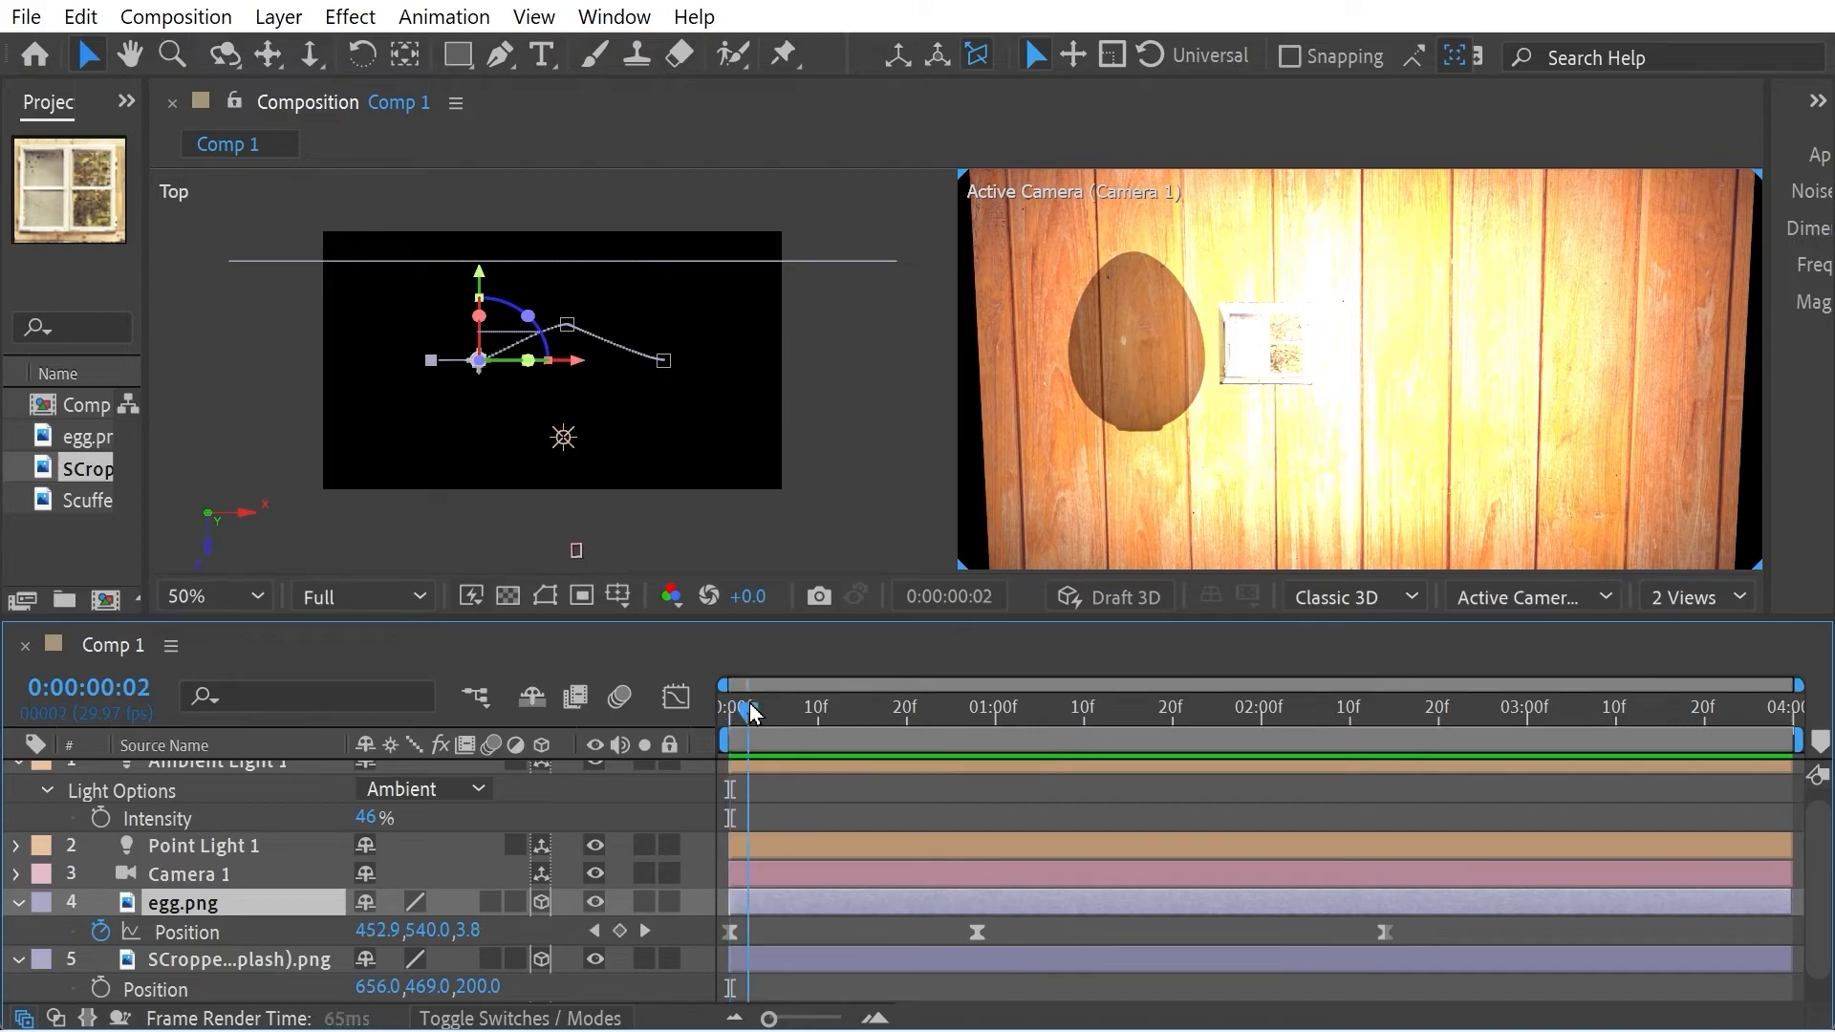
left_click(755, 711)
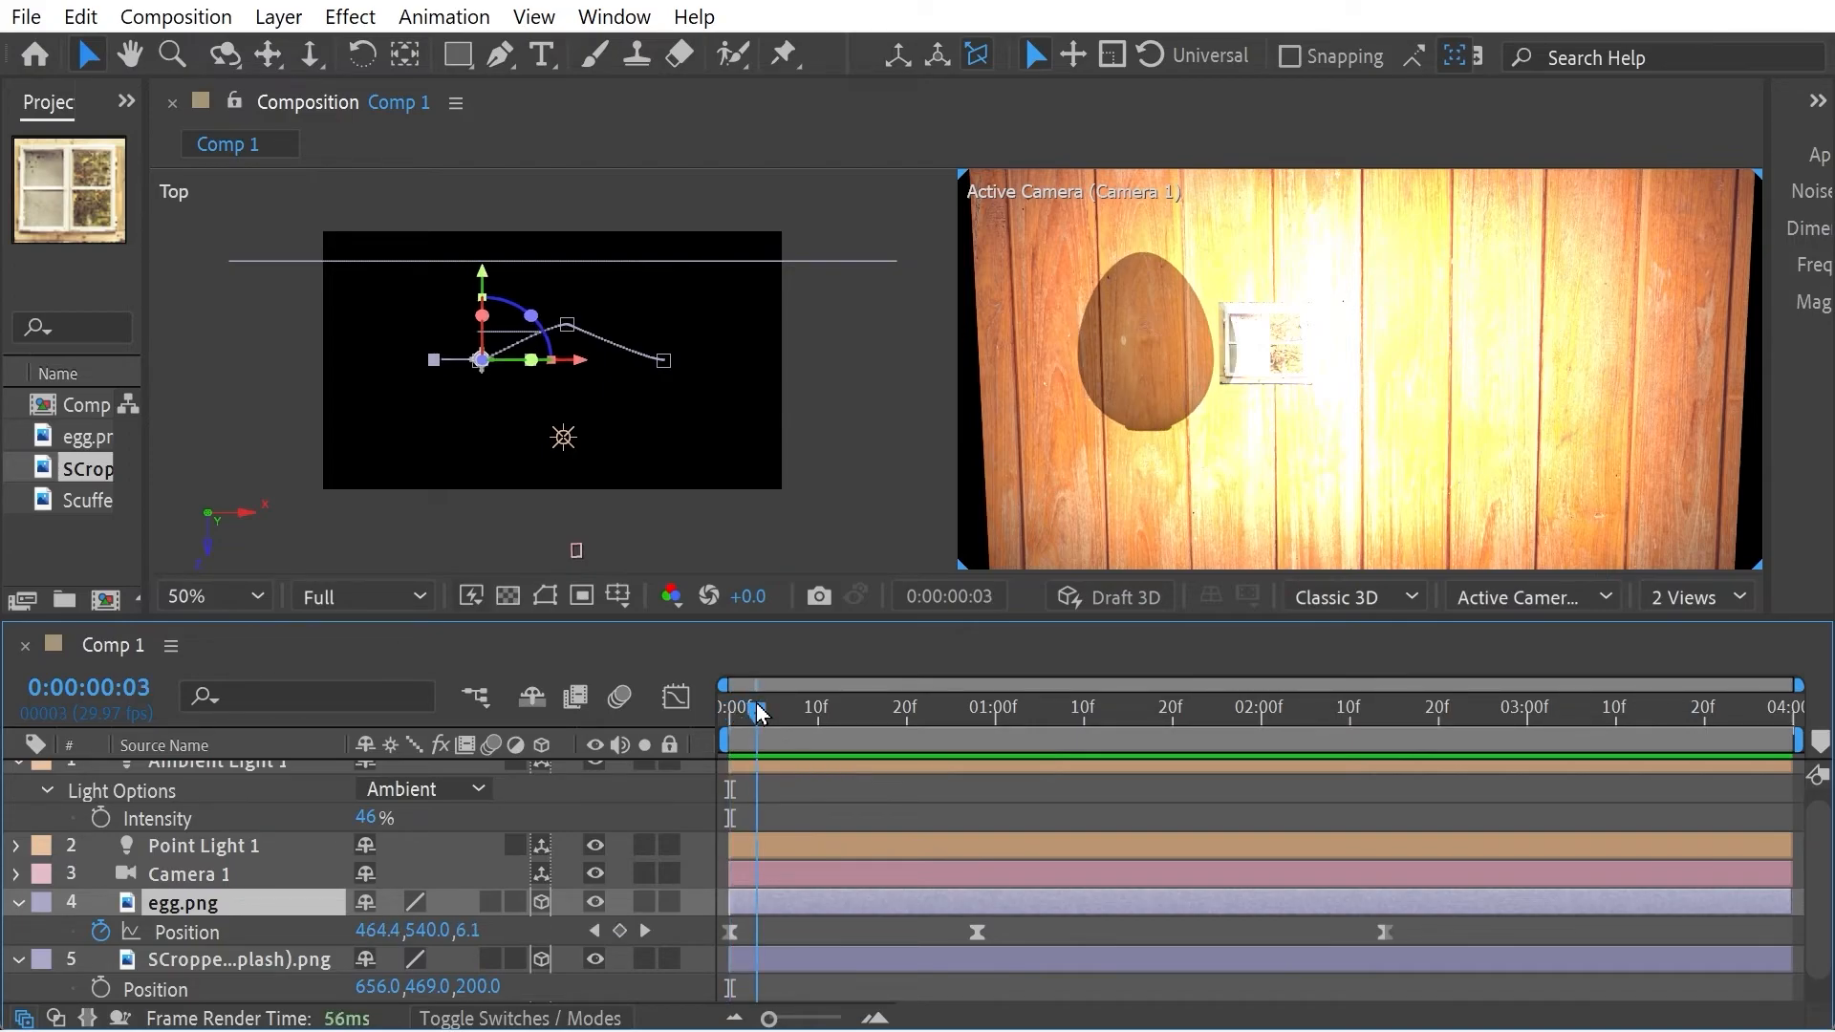
mouse_move(756, 711)
left_mouse_down()
mouse_move(910, 719)
mouse_move(736, 715)
mouse_move(865, 711)
mouse_move(756, 713)
left_mouse_up()
left_click_drag(781, 719, 853, 698)
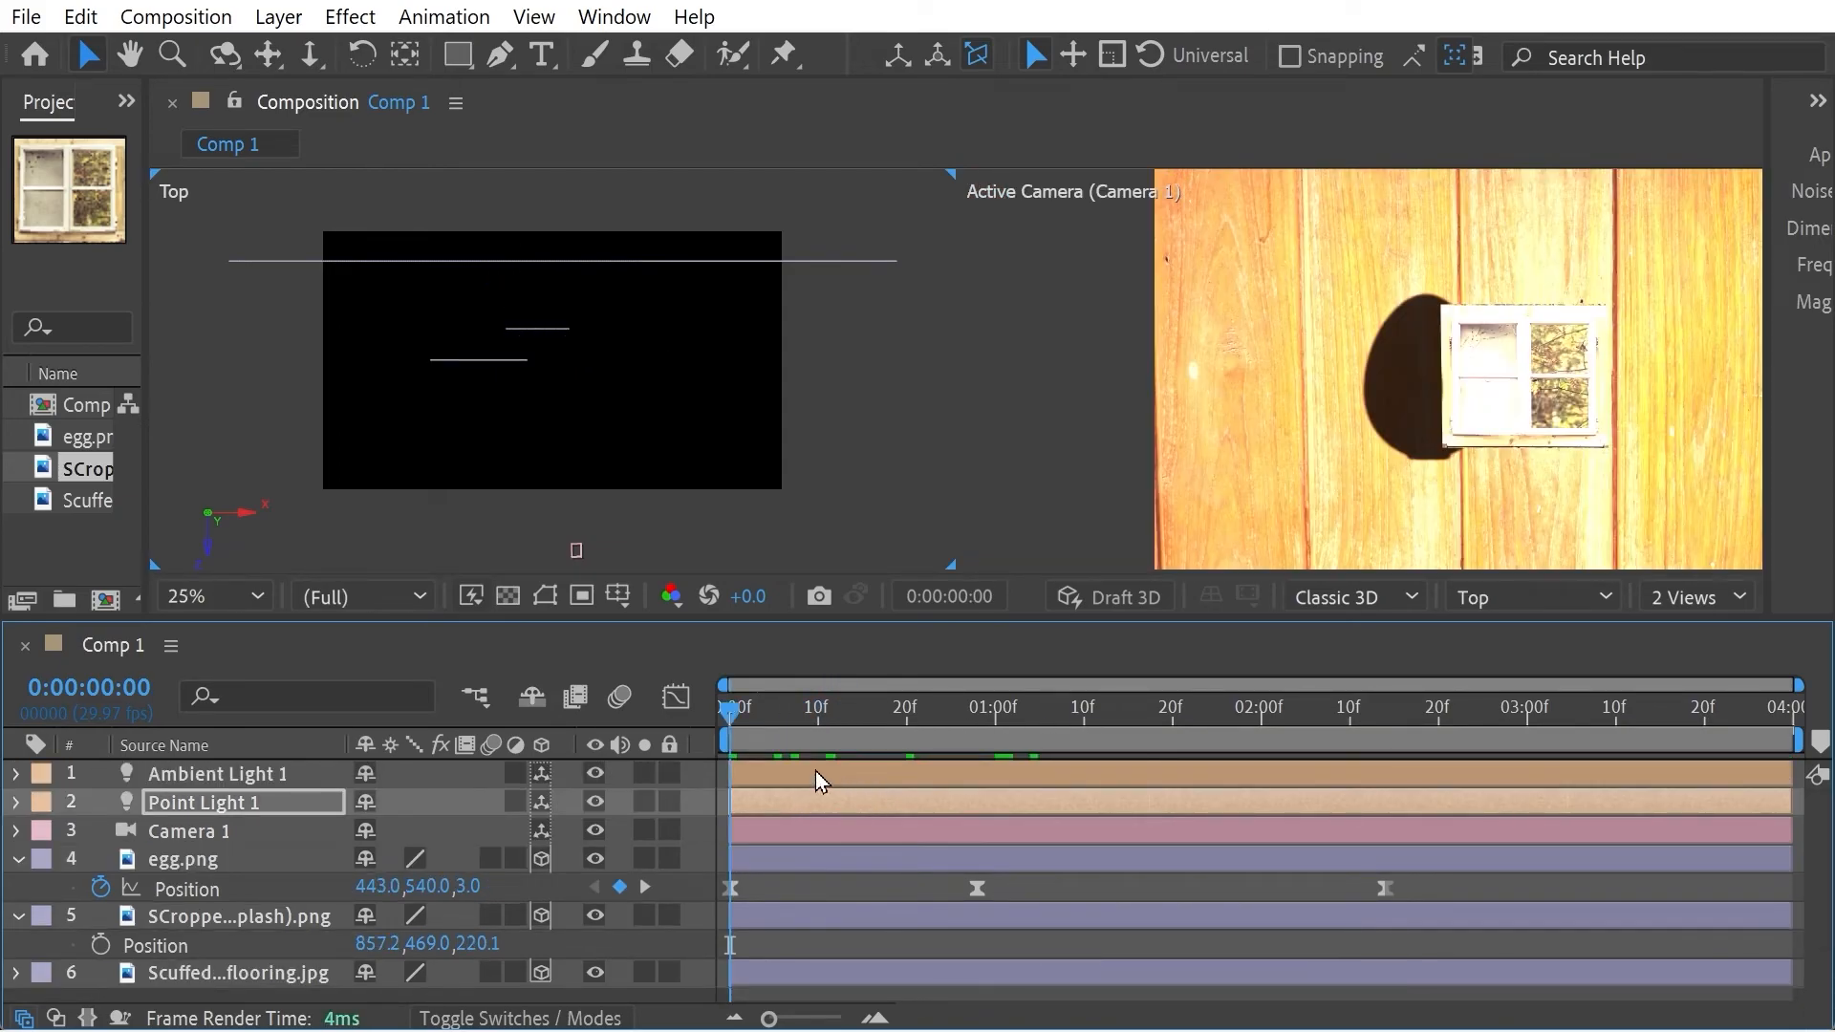
Scrub back and forth through the egg's motion to examine how its shadow falls on the window and the wooden wall
left_click(757, 709)
left_click_drag(772, 705, 871, 720)
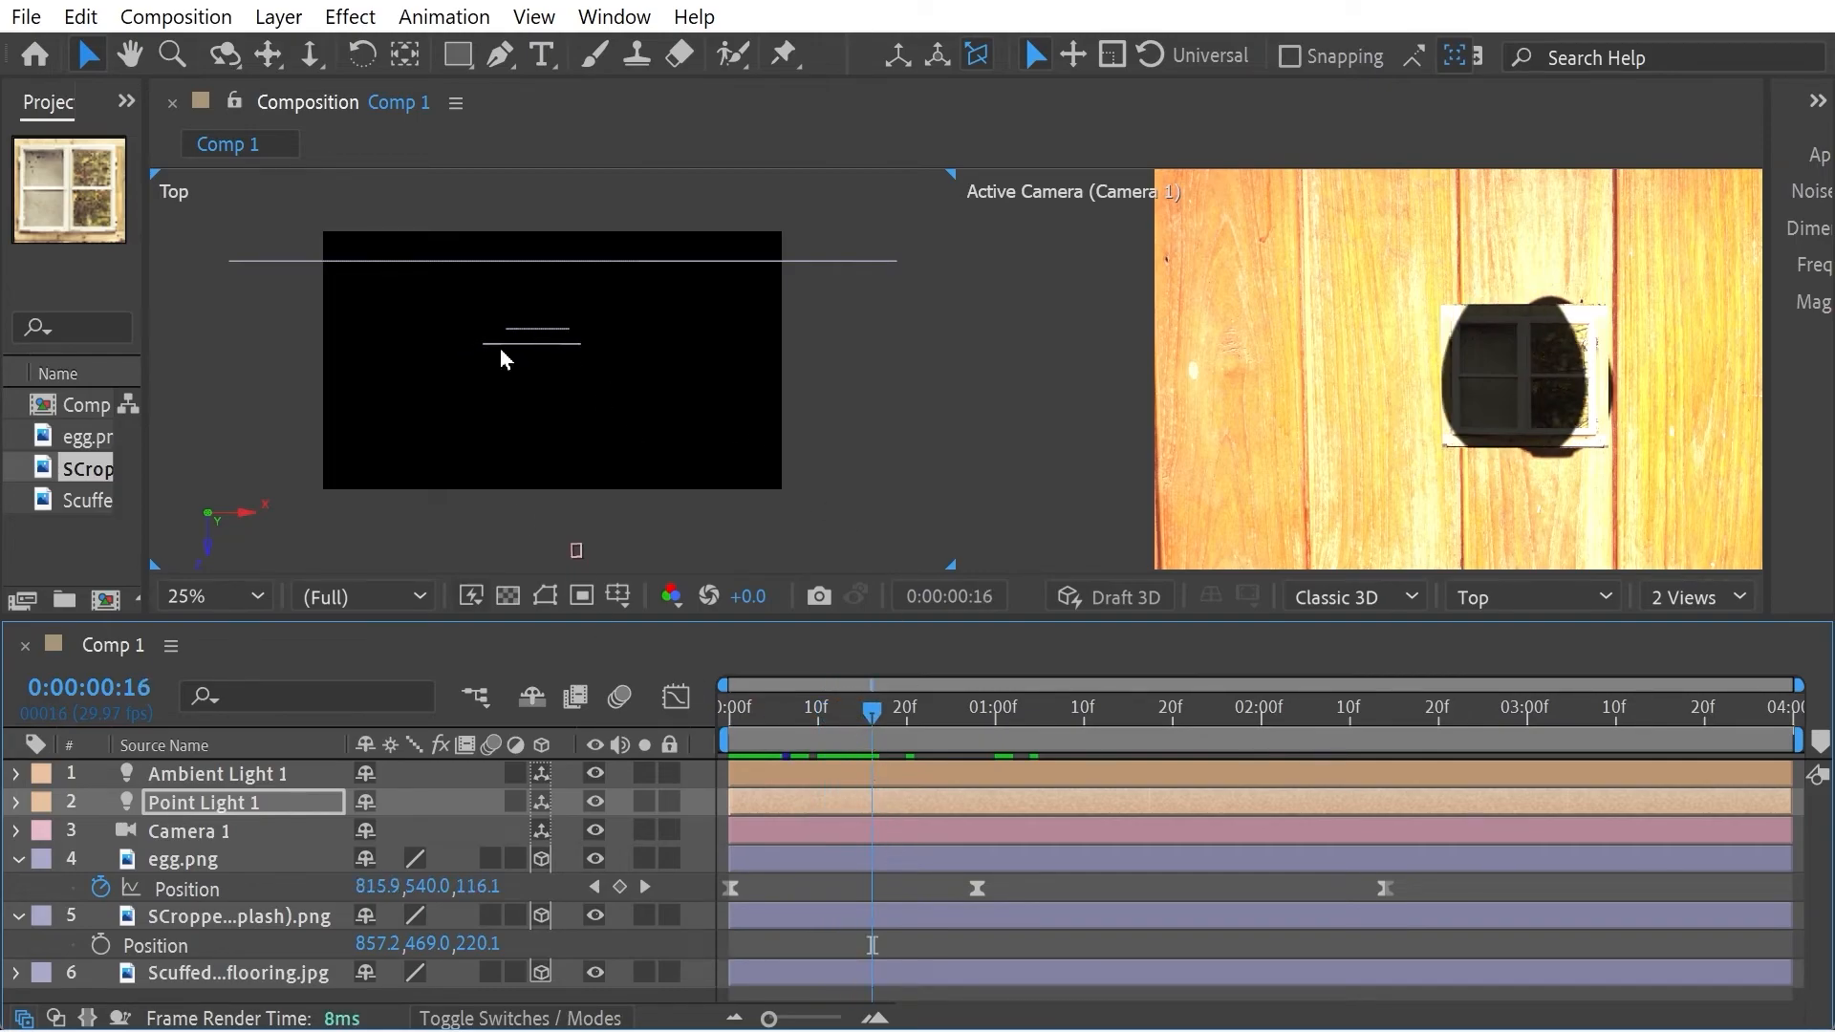
left_click_drag(845, 709, 720, 712)
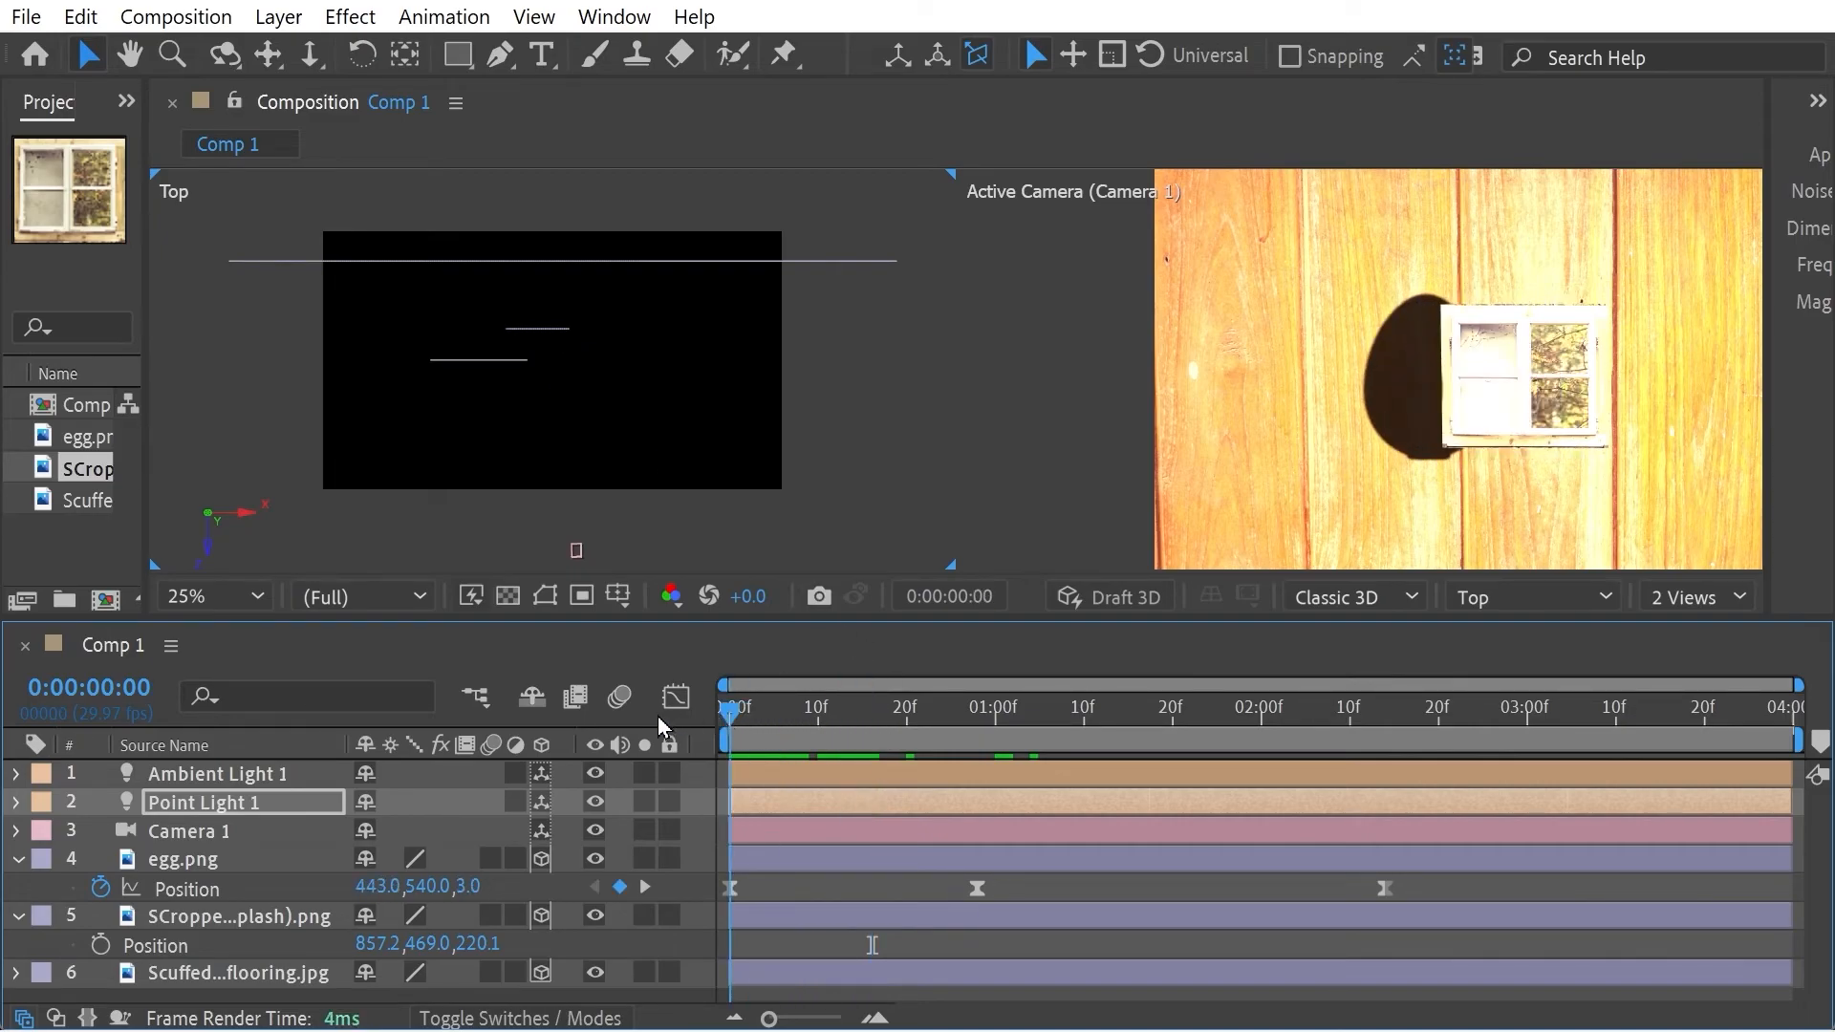
left_click_drag(734, 722, 934, 732)
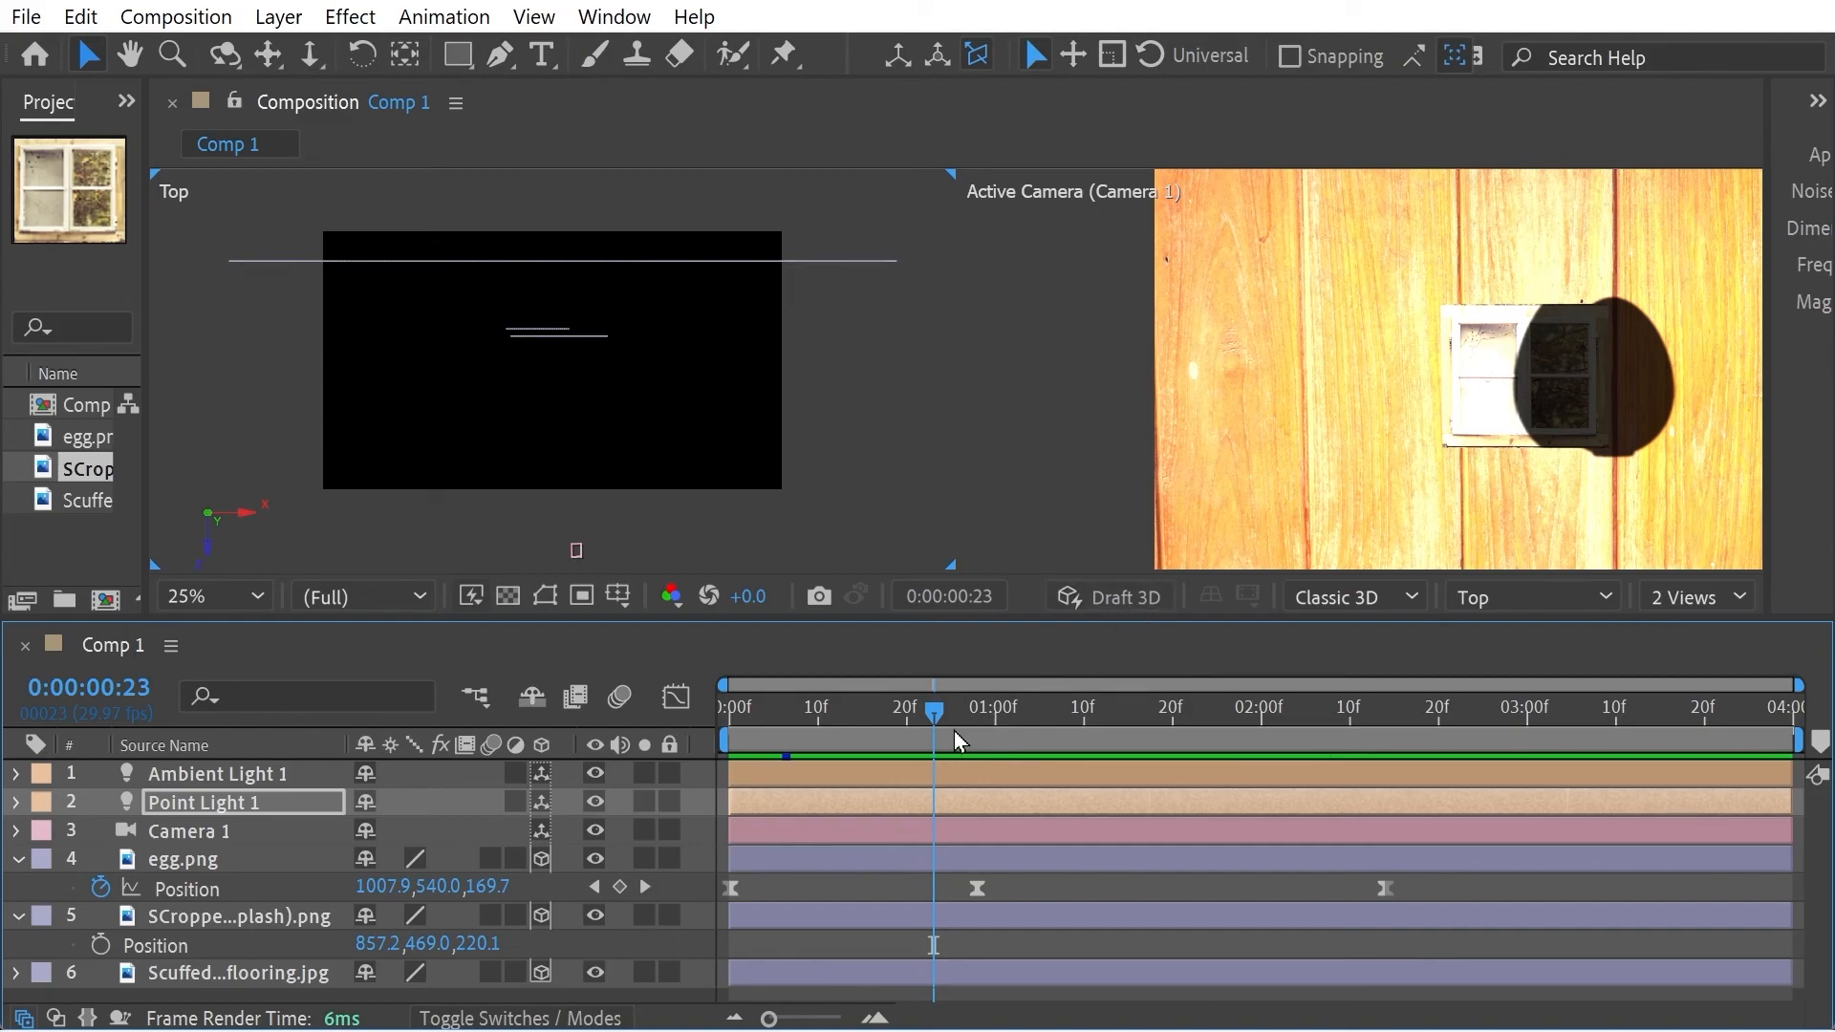
left_click_drag(938, 713, 1048, 712)
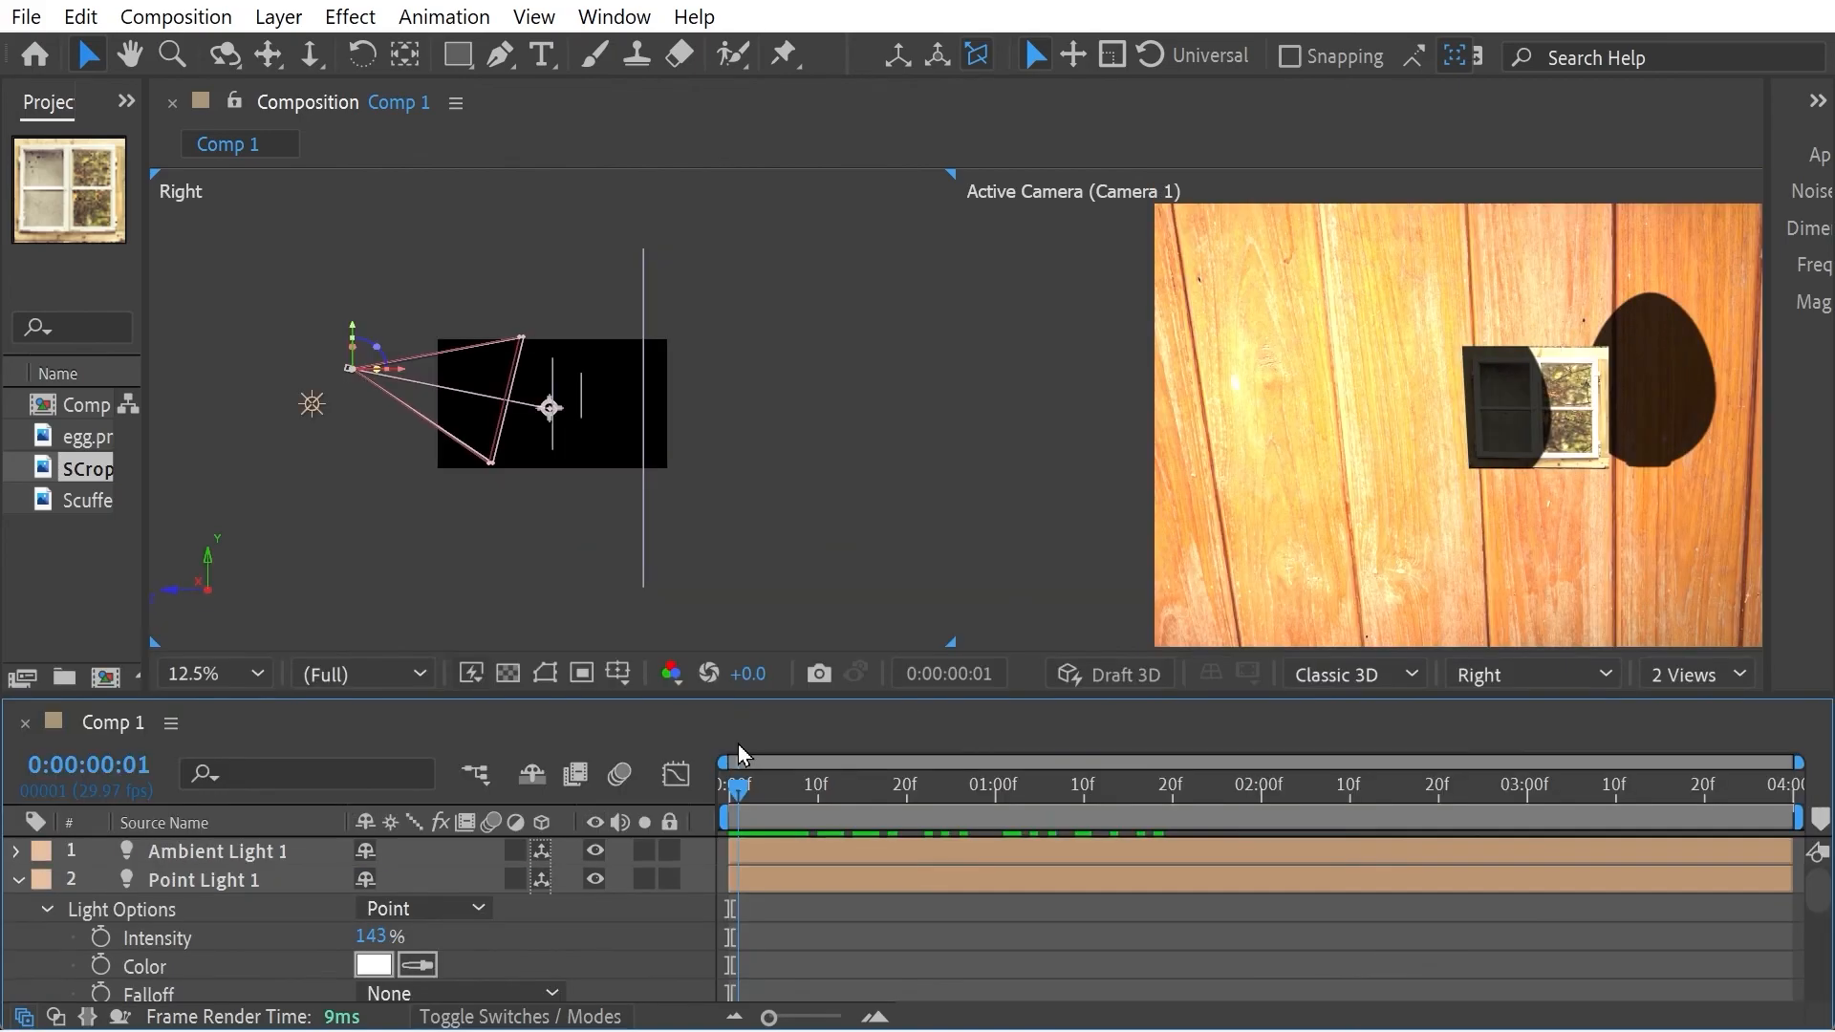
mouse_move(742, 743)
left_mouse_down()
mouse_move(807, 713)
mouse_move(914, 715)
mouse_move(759, 694)
mouse_move(793, 686)
left_mouse_up()
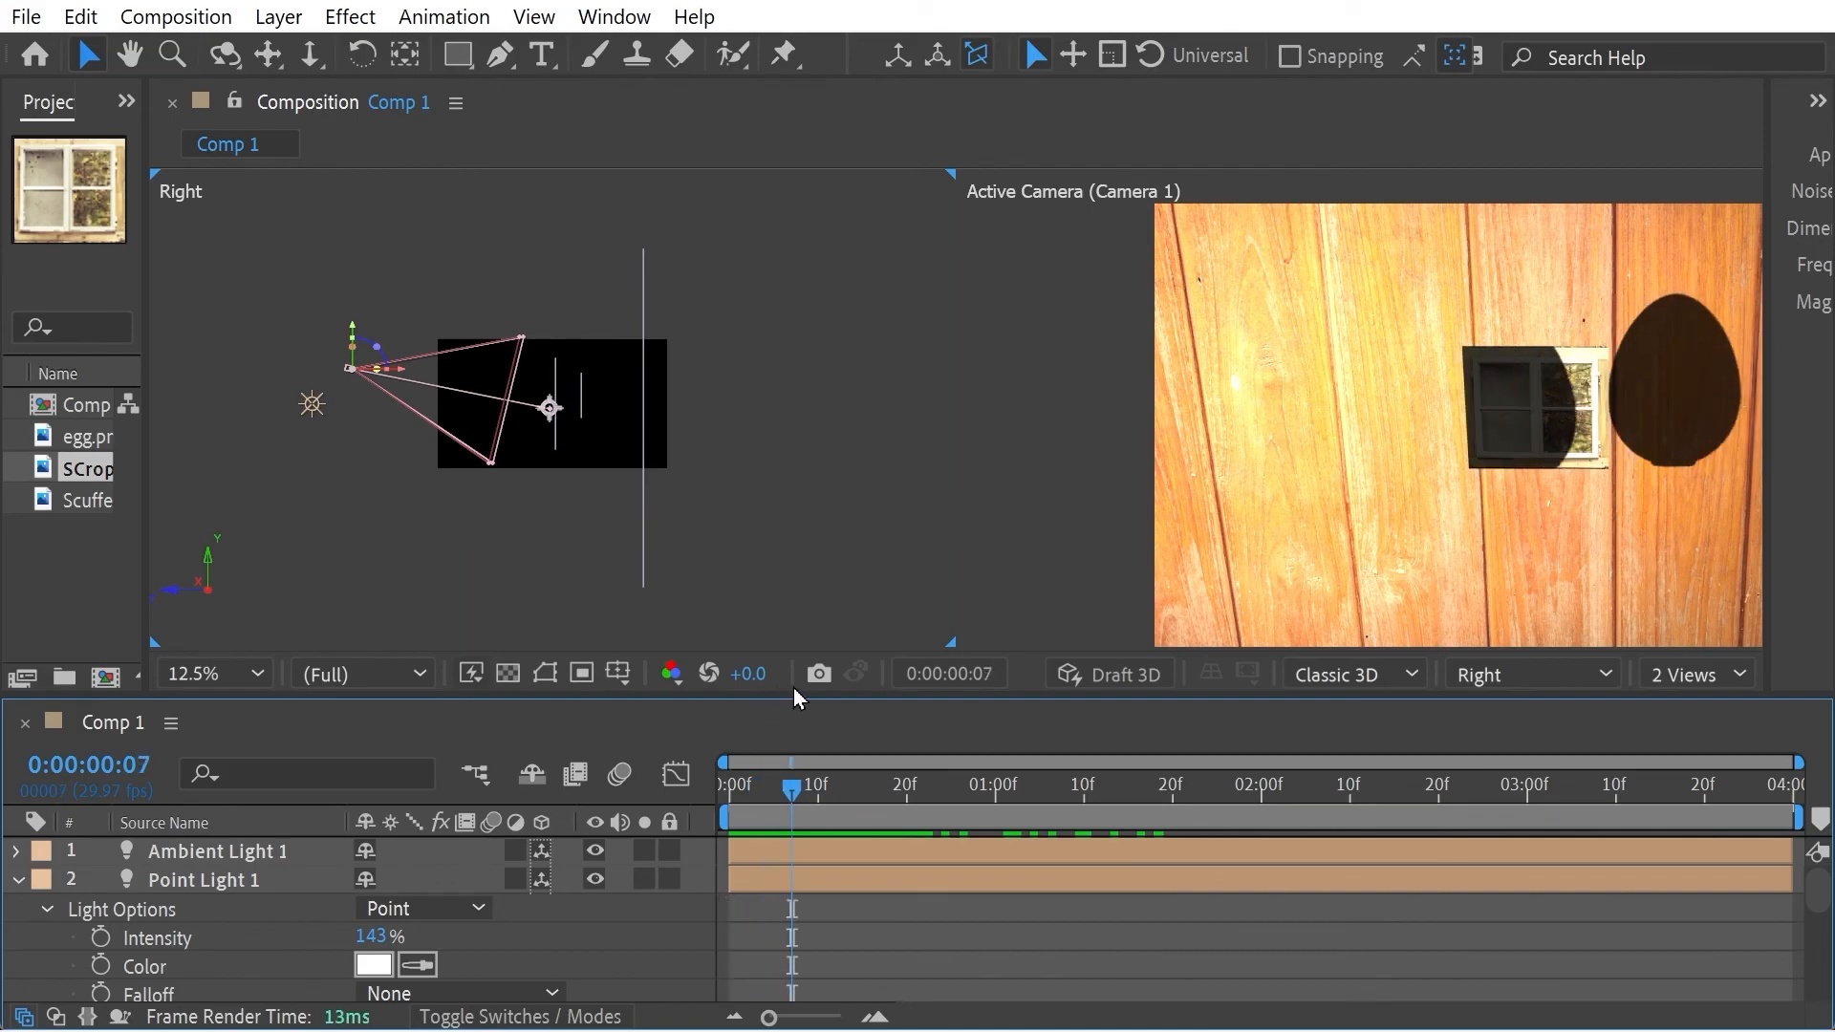